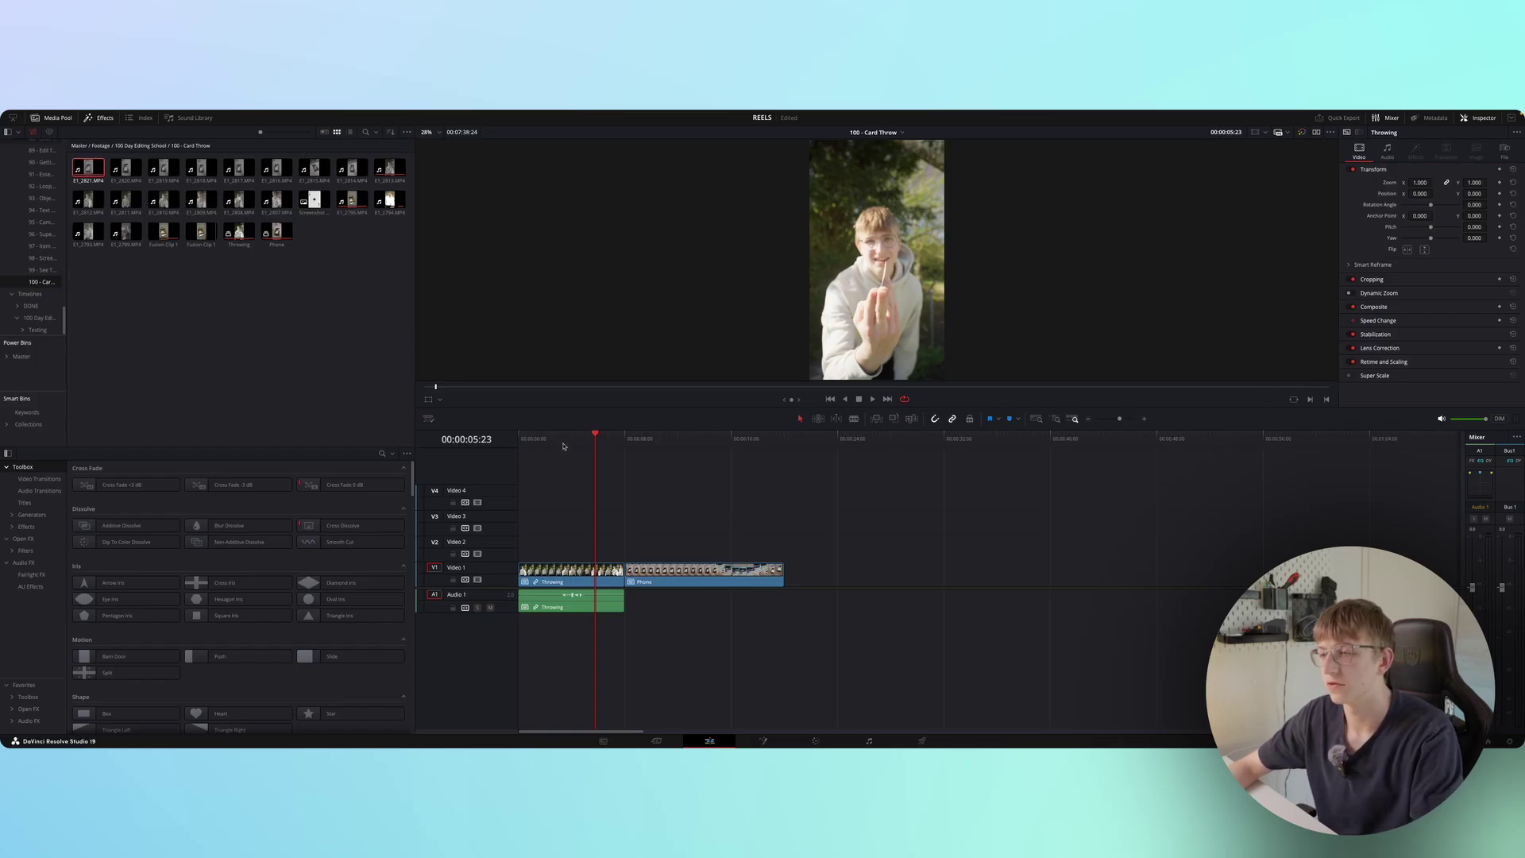
- Play back the Throwing clip and the Phone clip on the timeline to examine the throw and the camera move
left_click(563, 443)
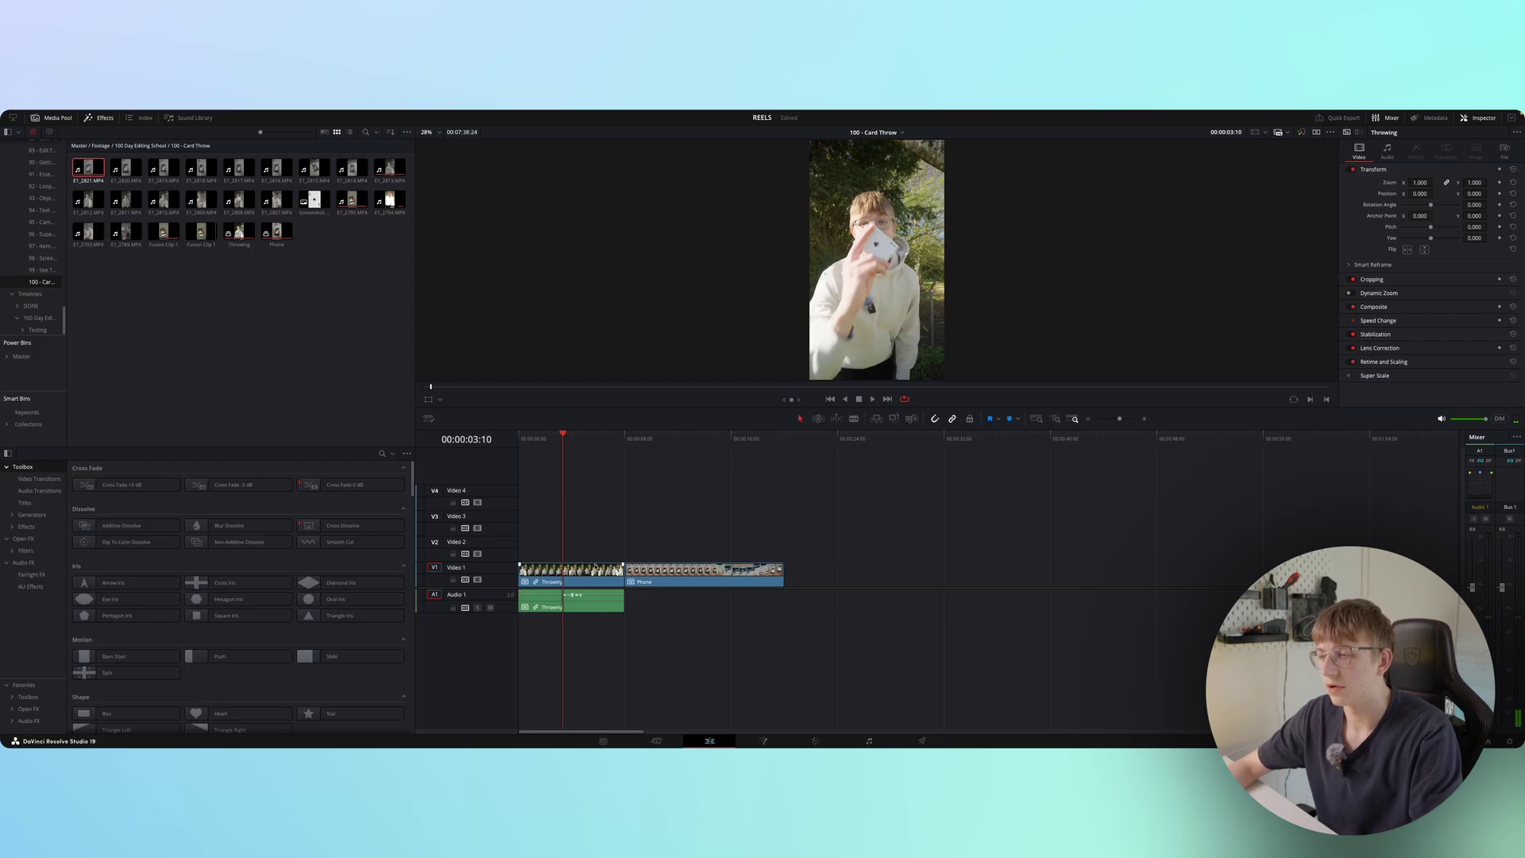
left_click(549, 436)
key("space")
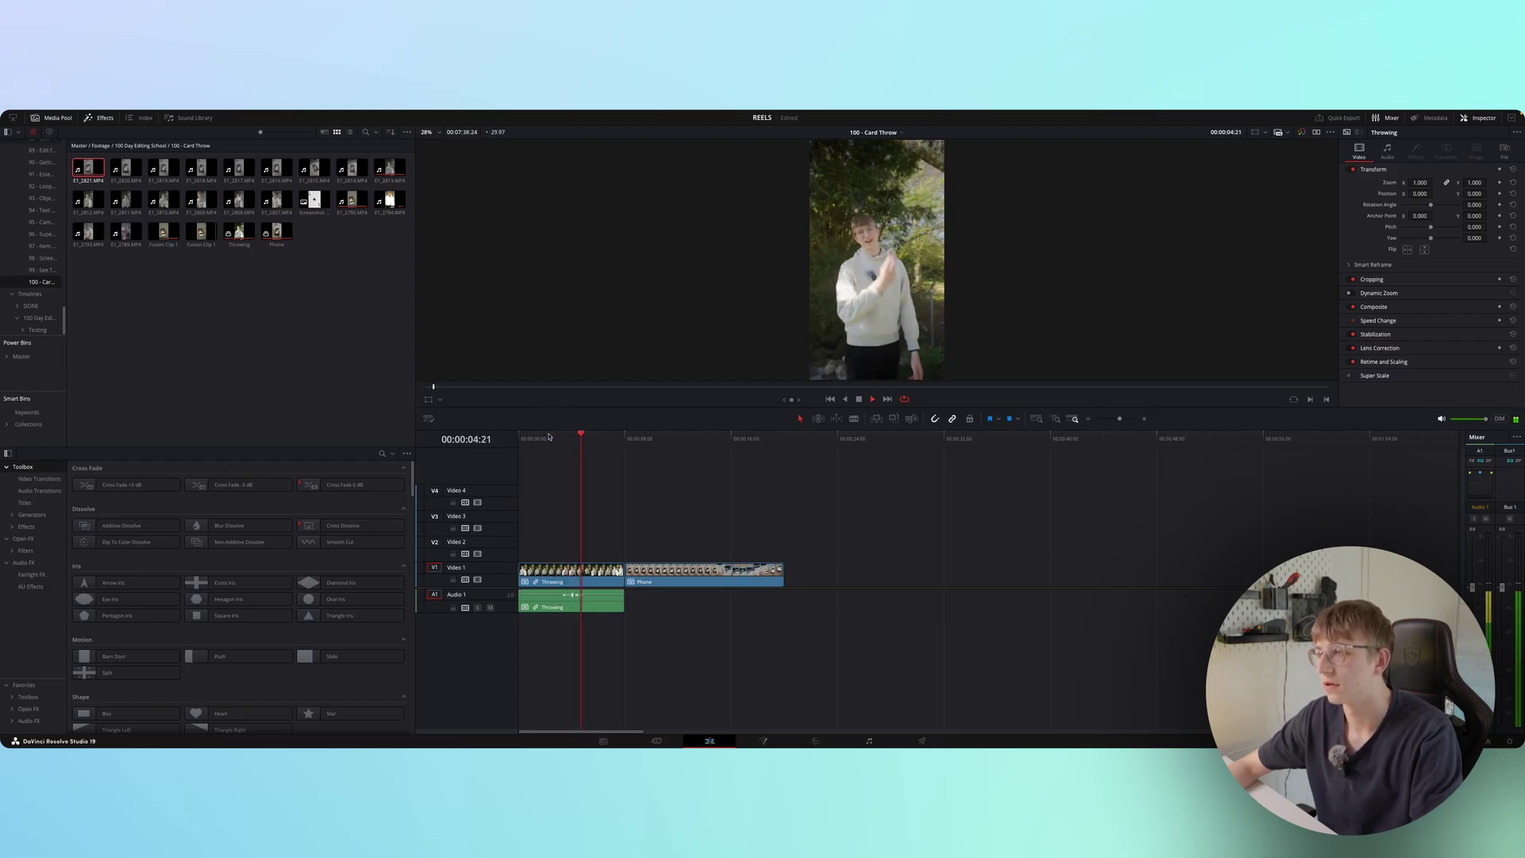
key("space")
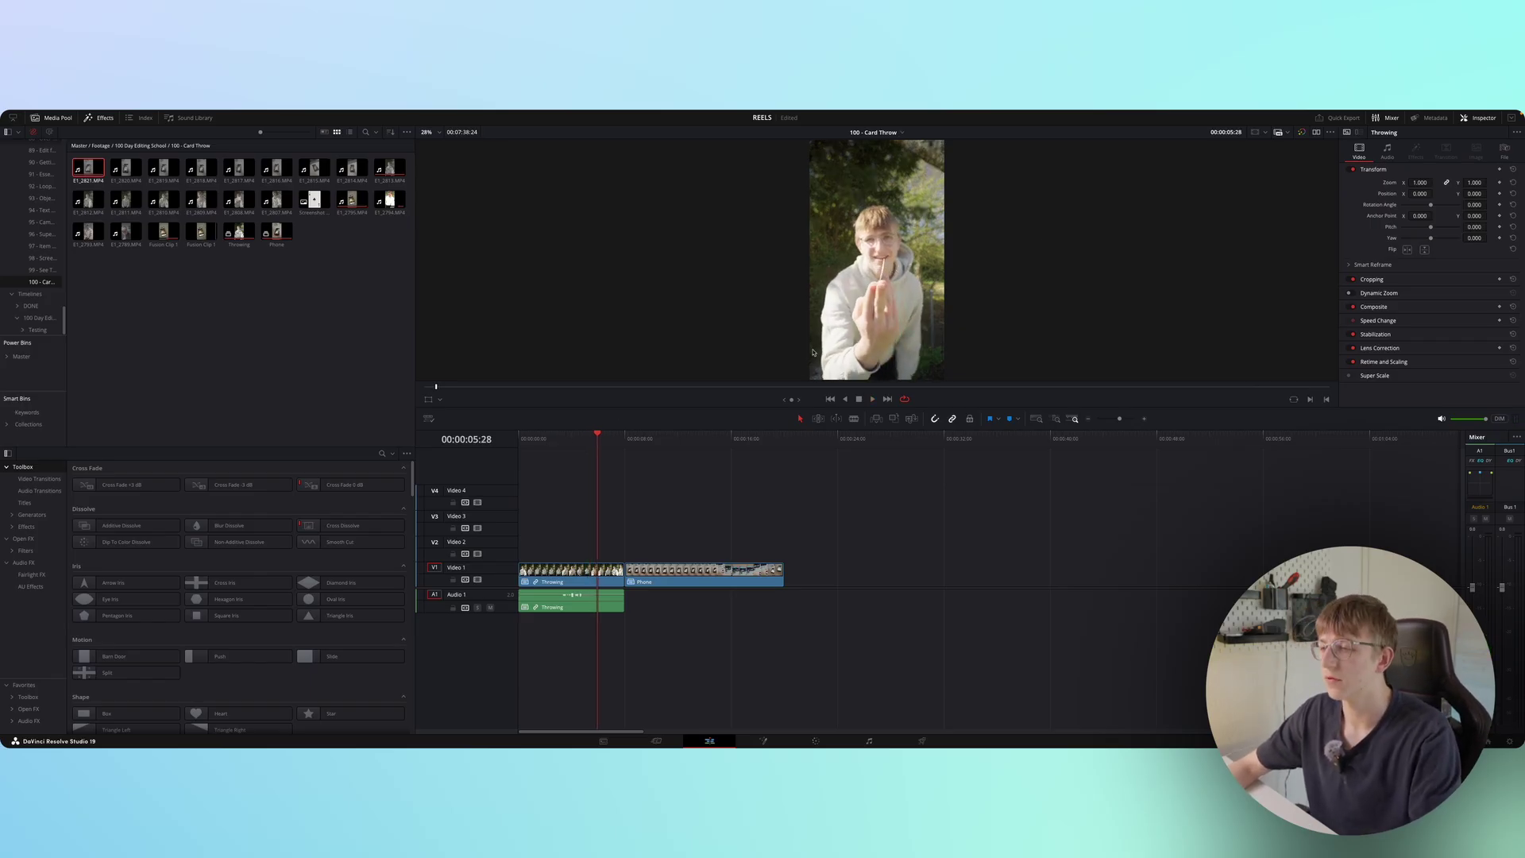
left_click_drag(636, 442, 699, 443)
key("space")
key("space")
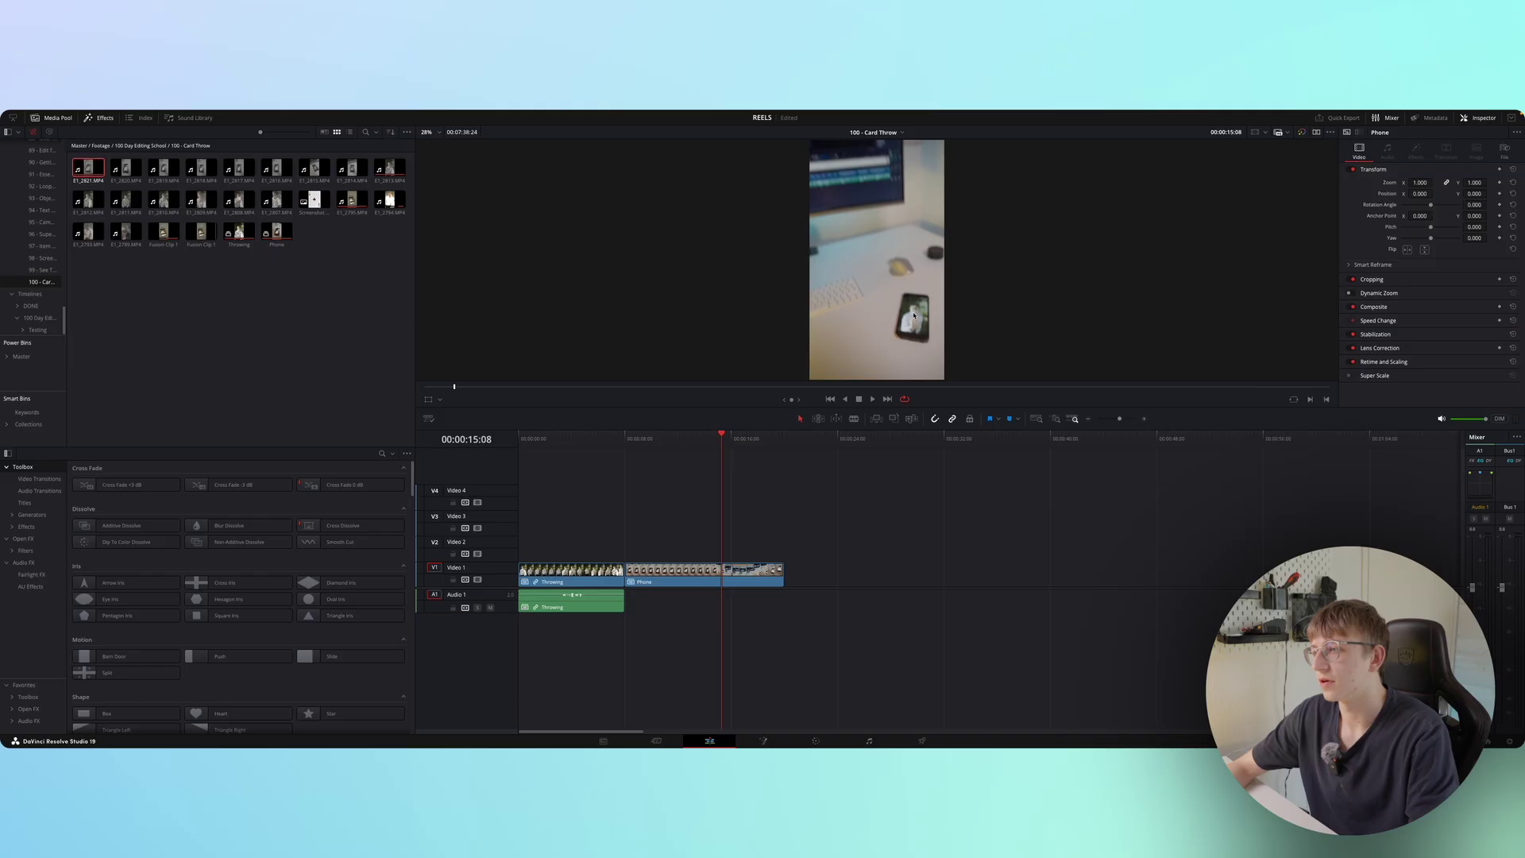
left_click(701, 439)
key("space")
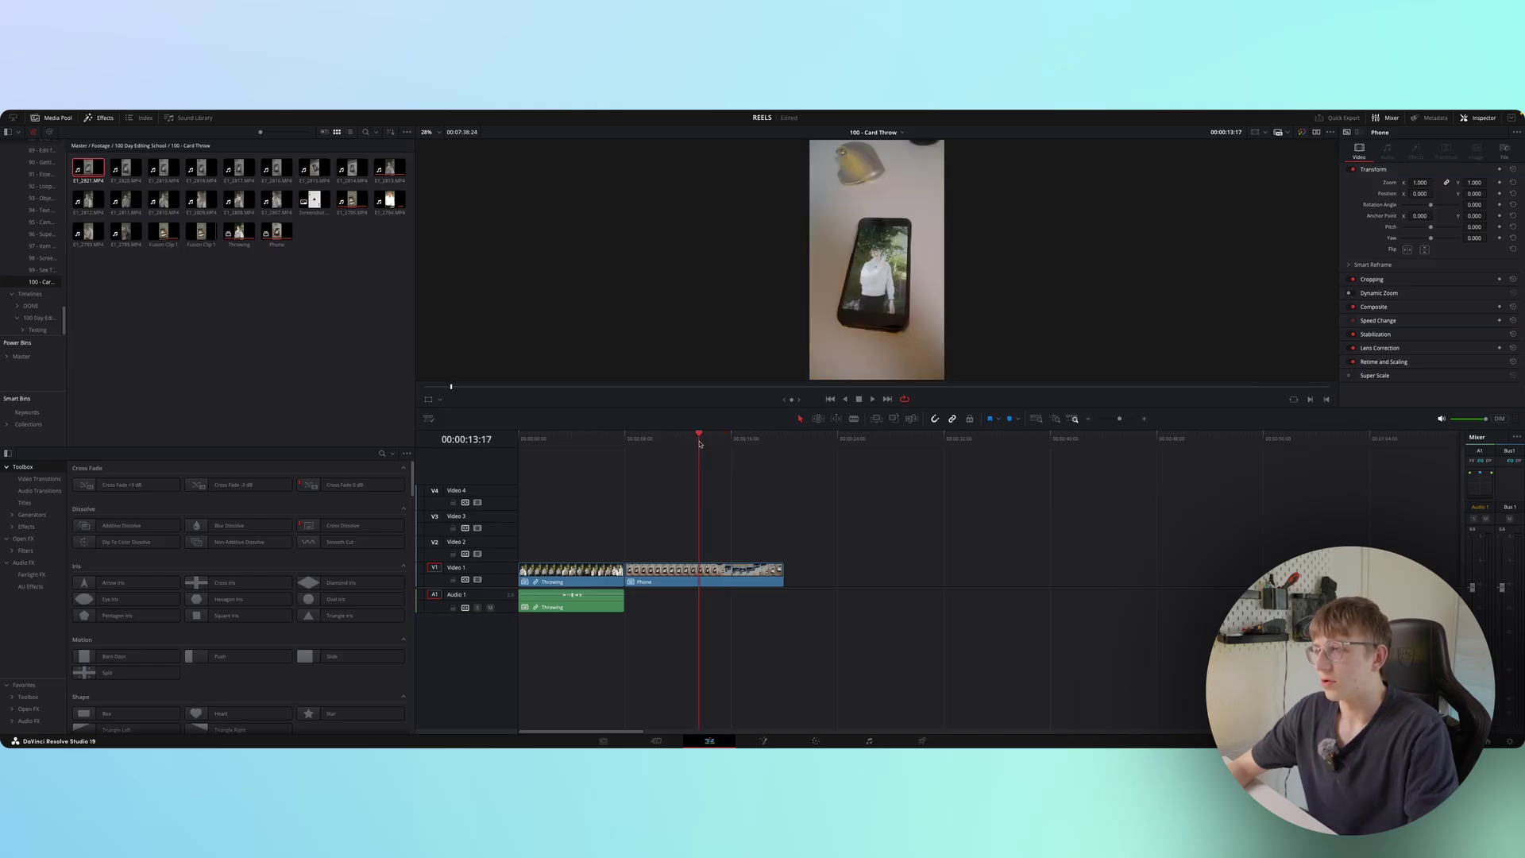
key("space")
key("super+equal")
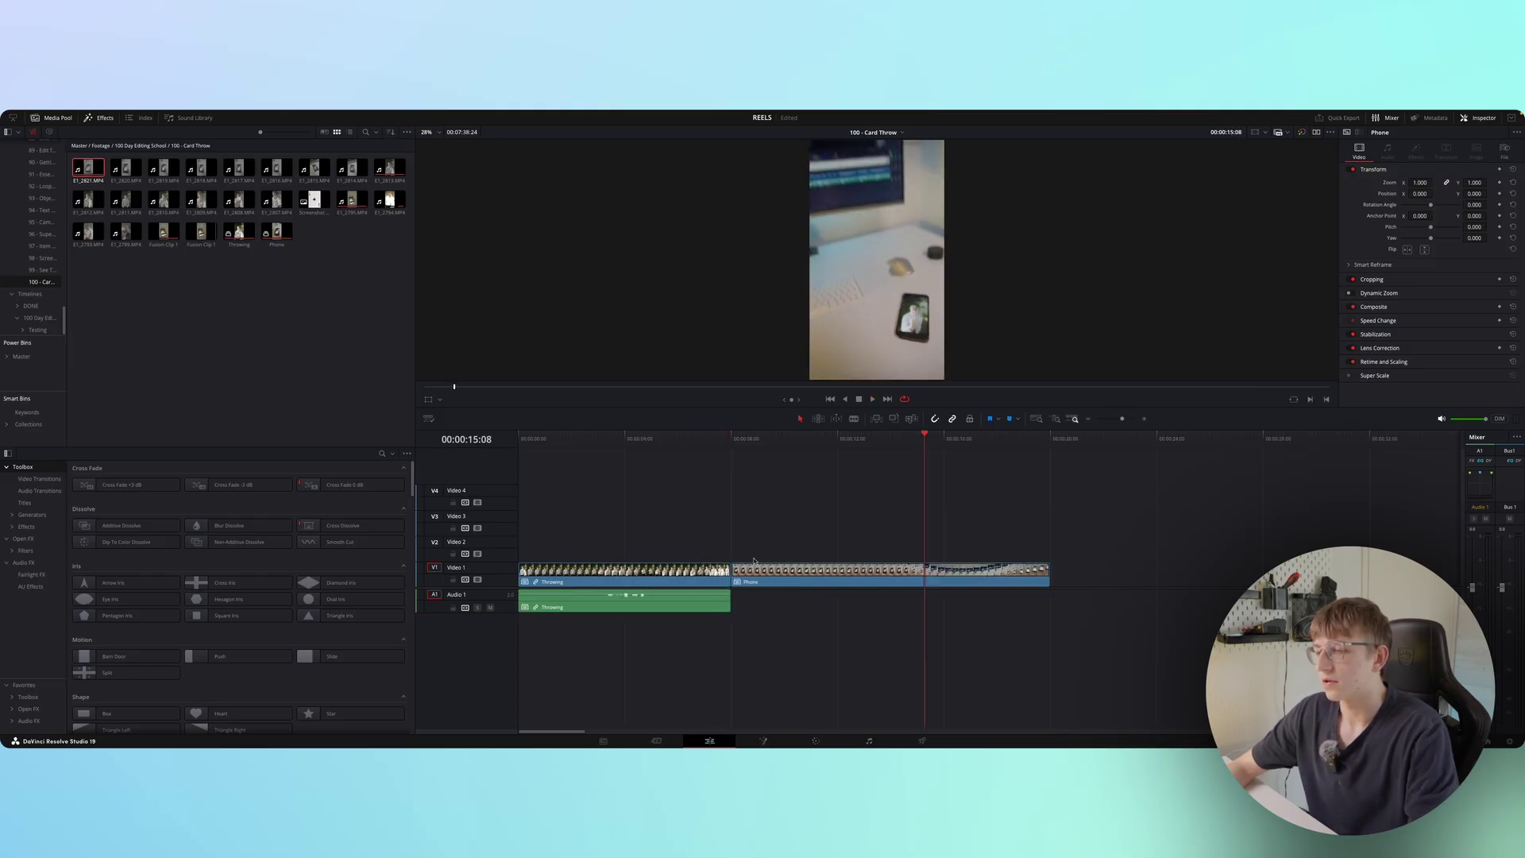
scroll(805, 581, "down", 1)
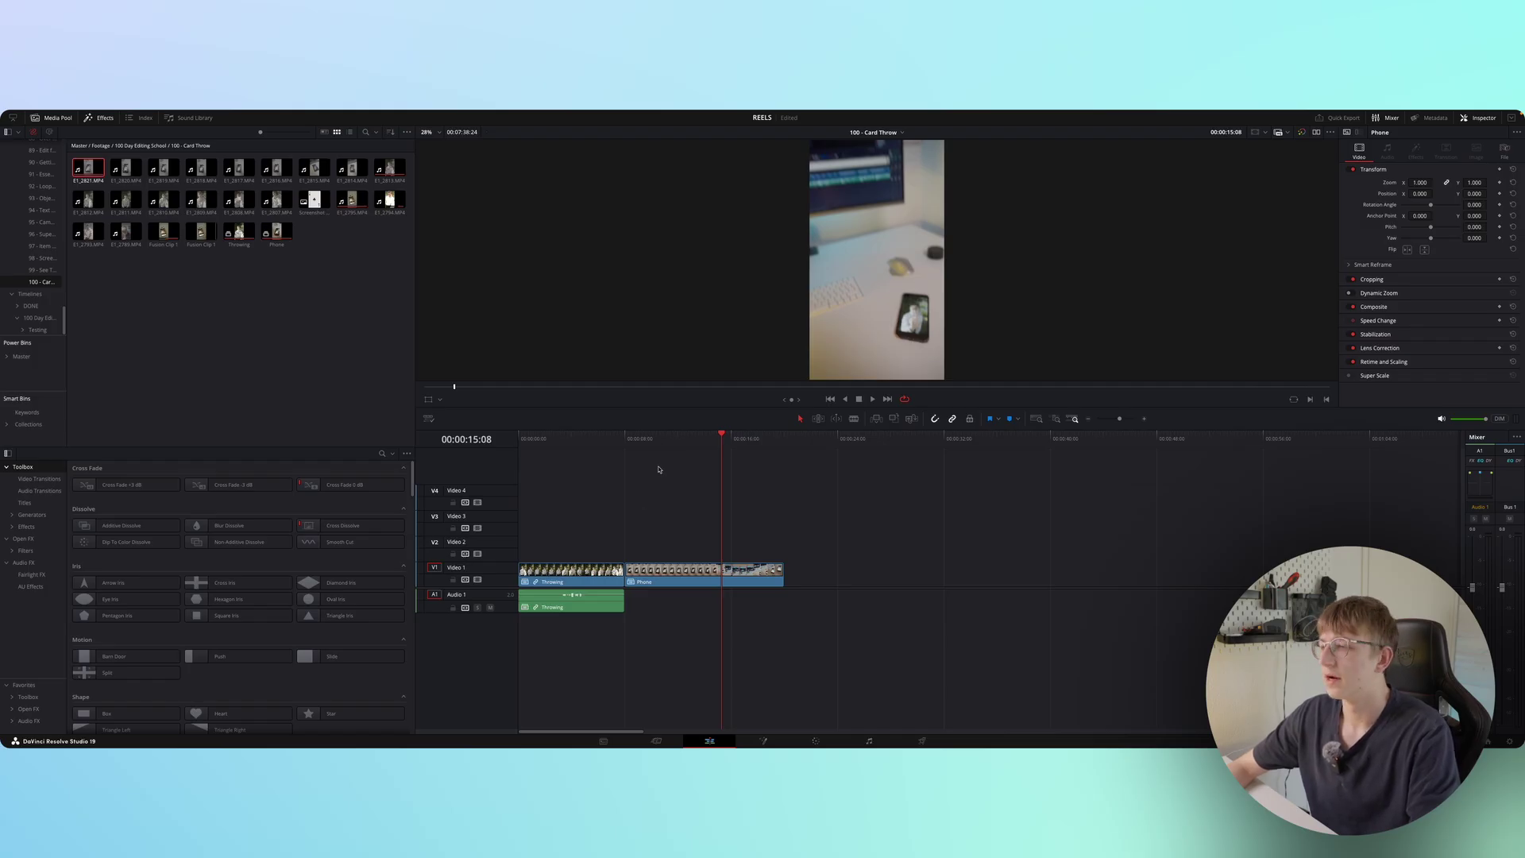
- Show the retime controls on the Phone clip and add a speed point at 00:00:14:26
left_click(714, 575)
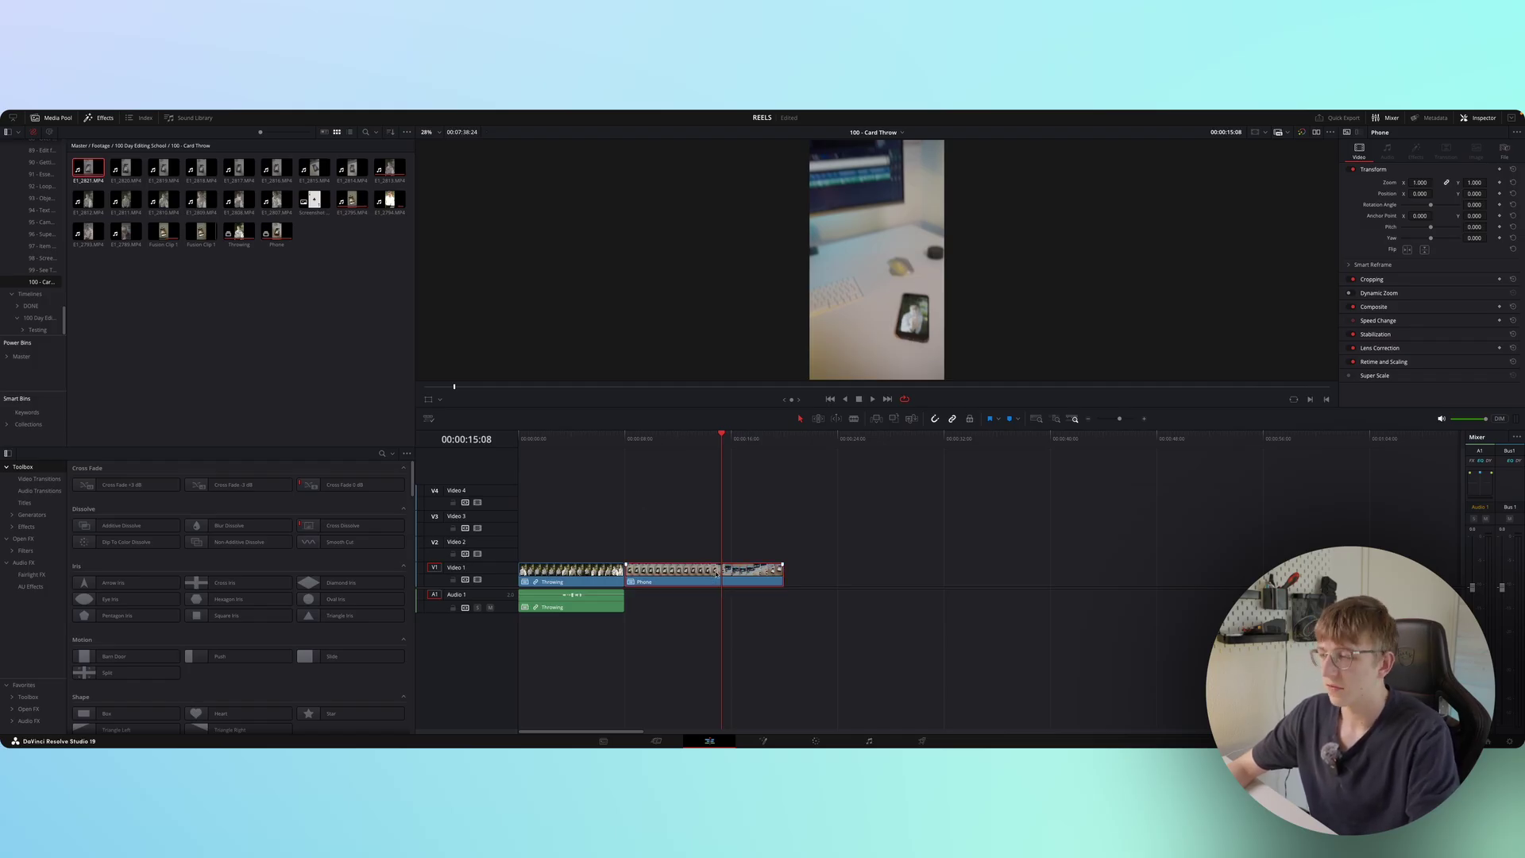
key("ctrl+r")
scroll(715, 593, "up", 1)
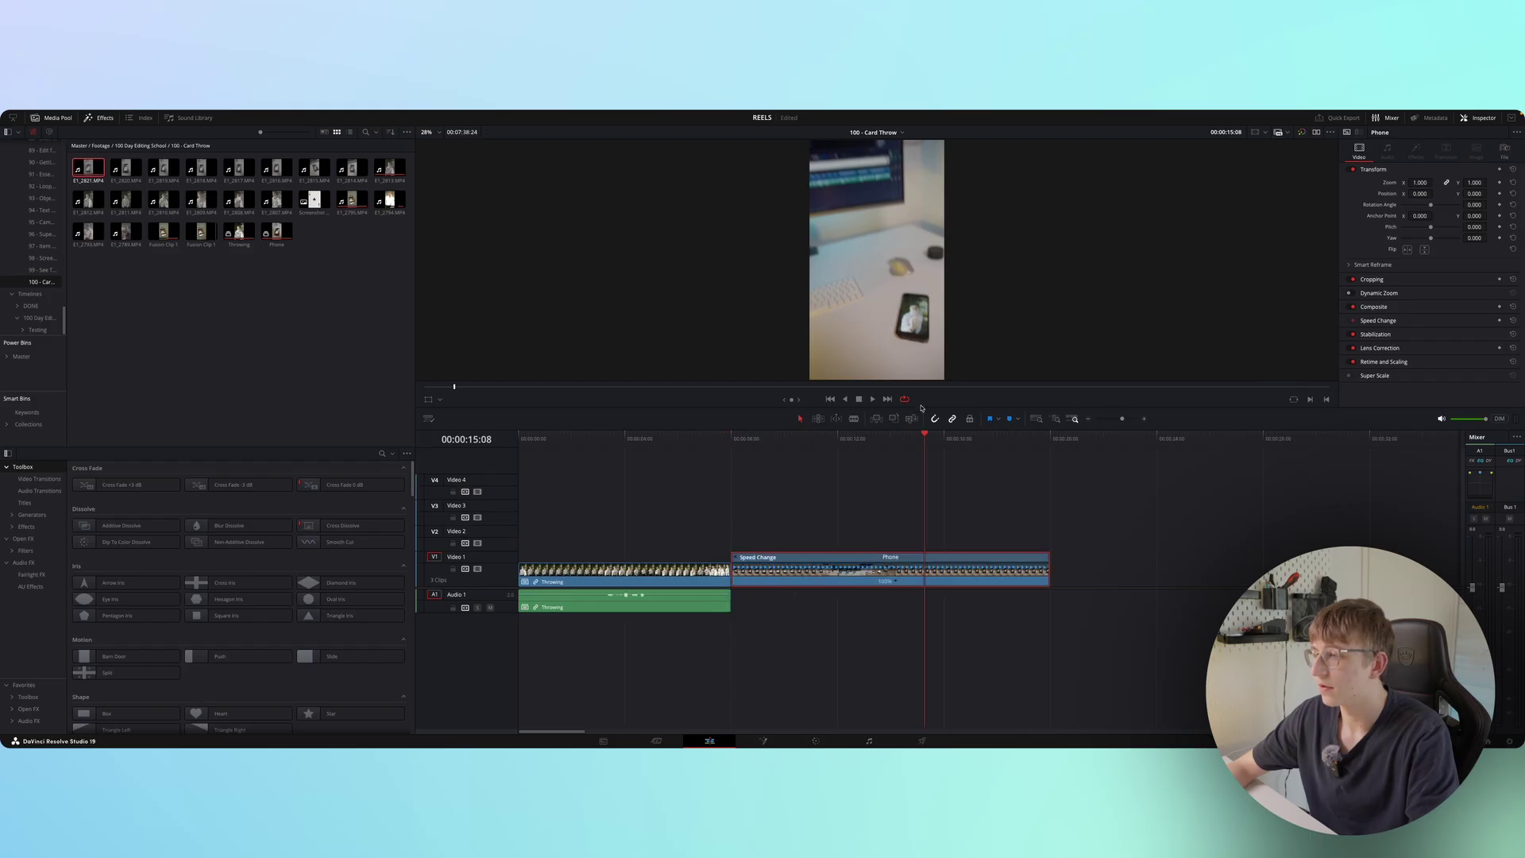
left_click_drag(924, 440, 873, 445)
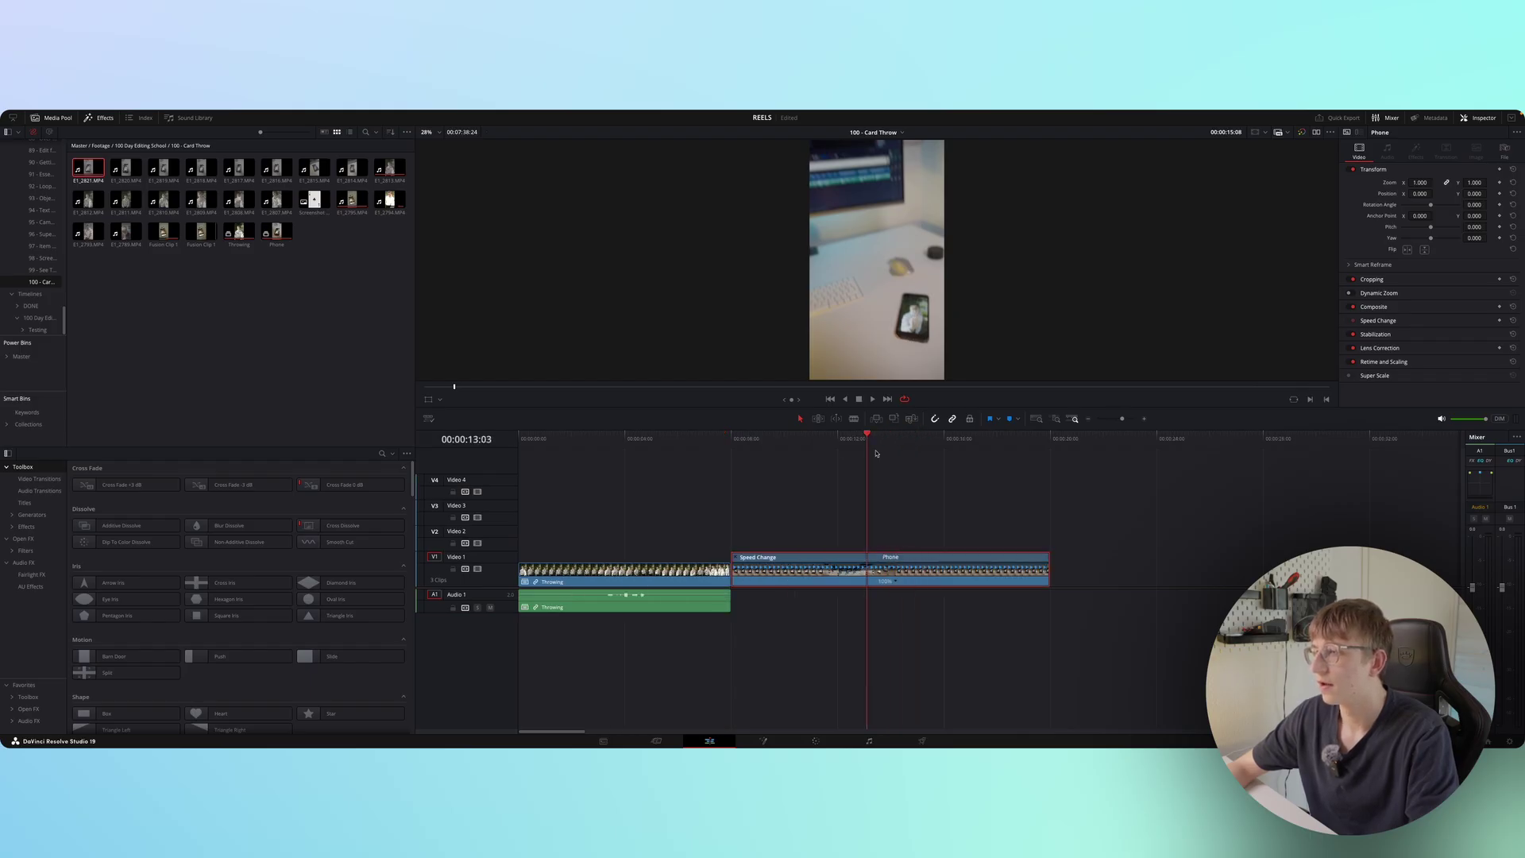
key("space")
left_click(897, 583)
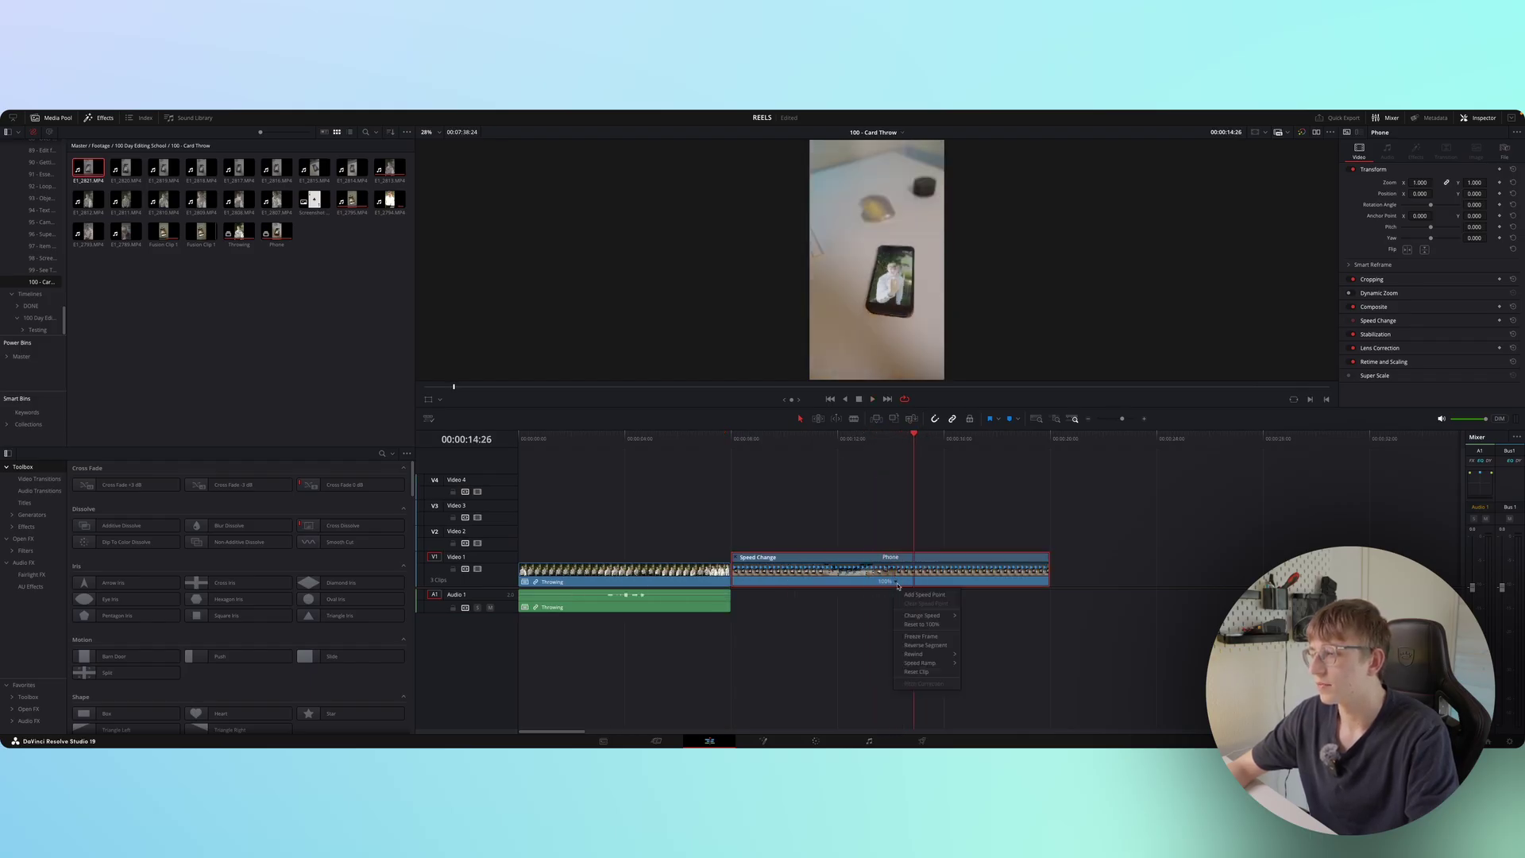
left_click(922, 595)
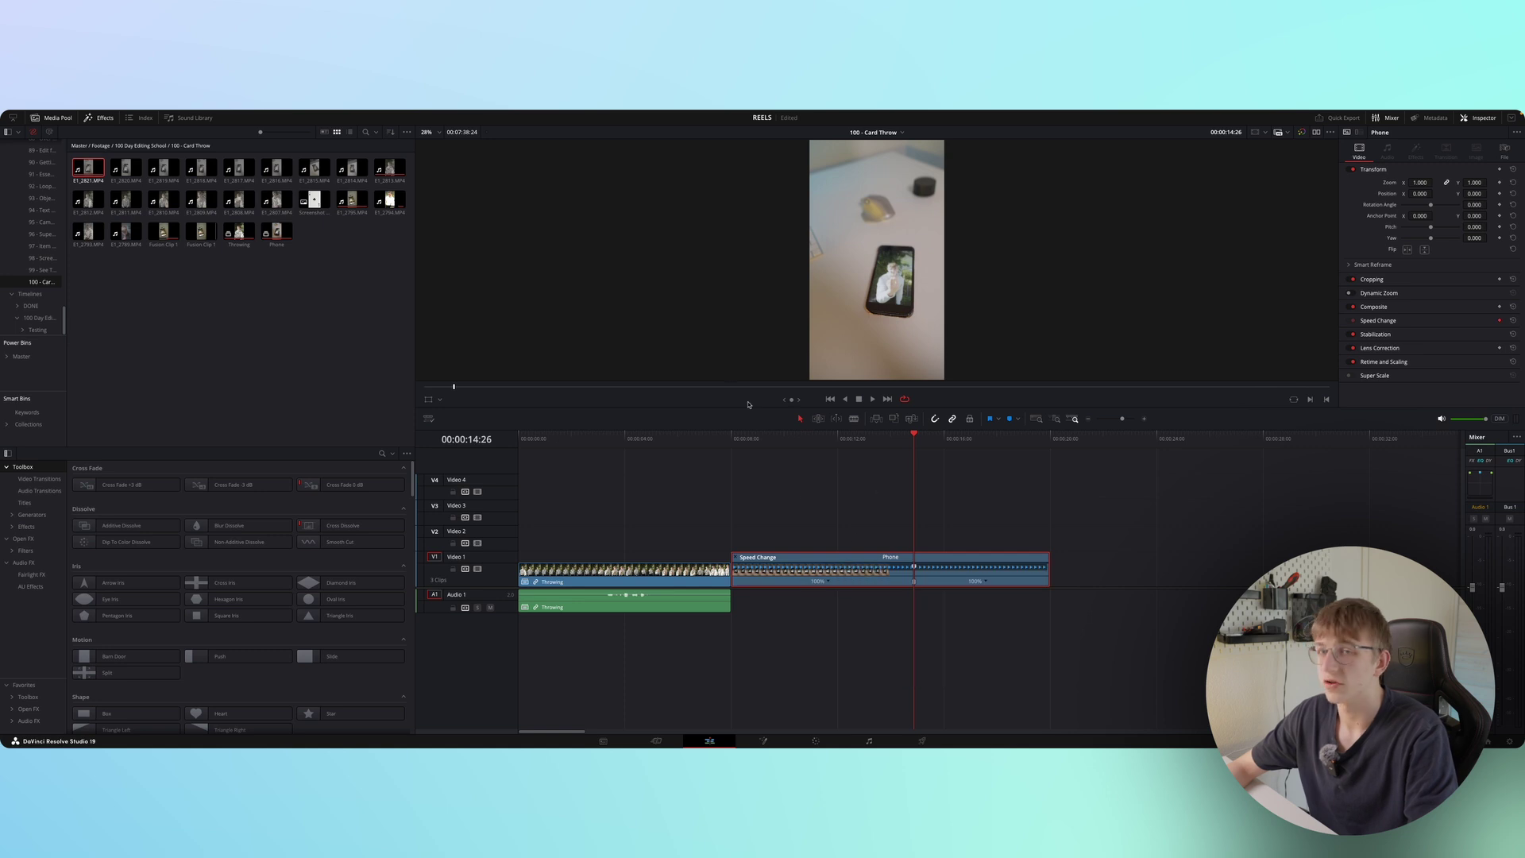
- Set the Phone clip's first segment to 200% speed, and add a second speed point at 00:00:12:08 to speed up the short middle segment
left_click(819, 582)
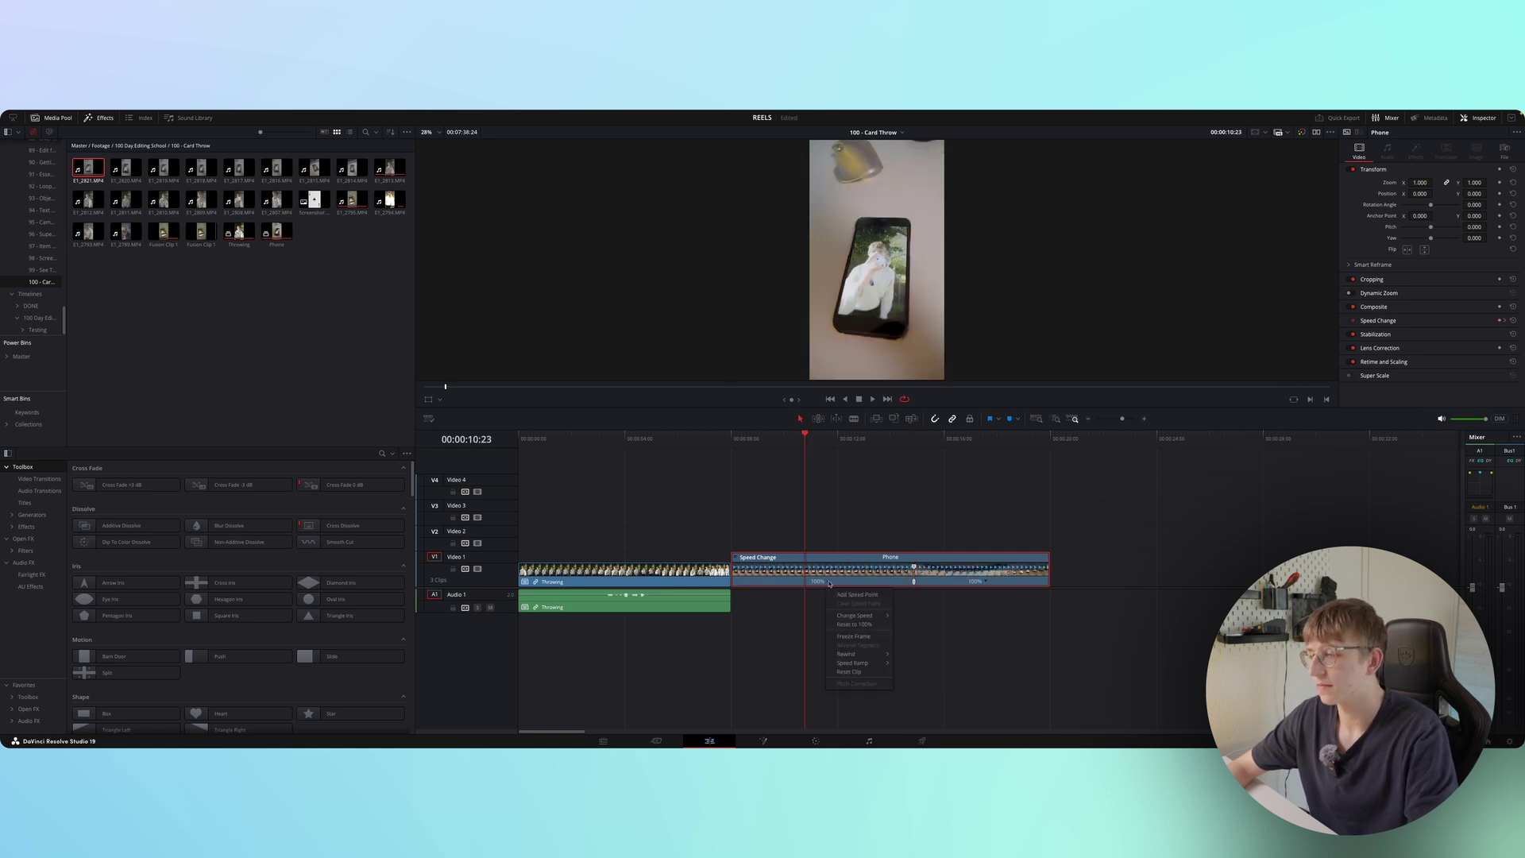
left_click_drag(857, 439, 845, 439)
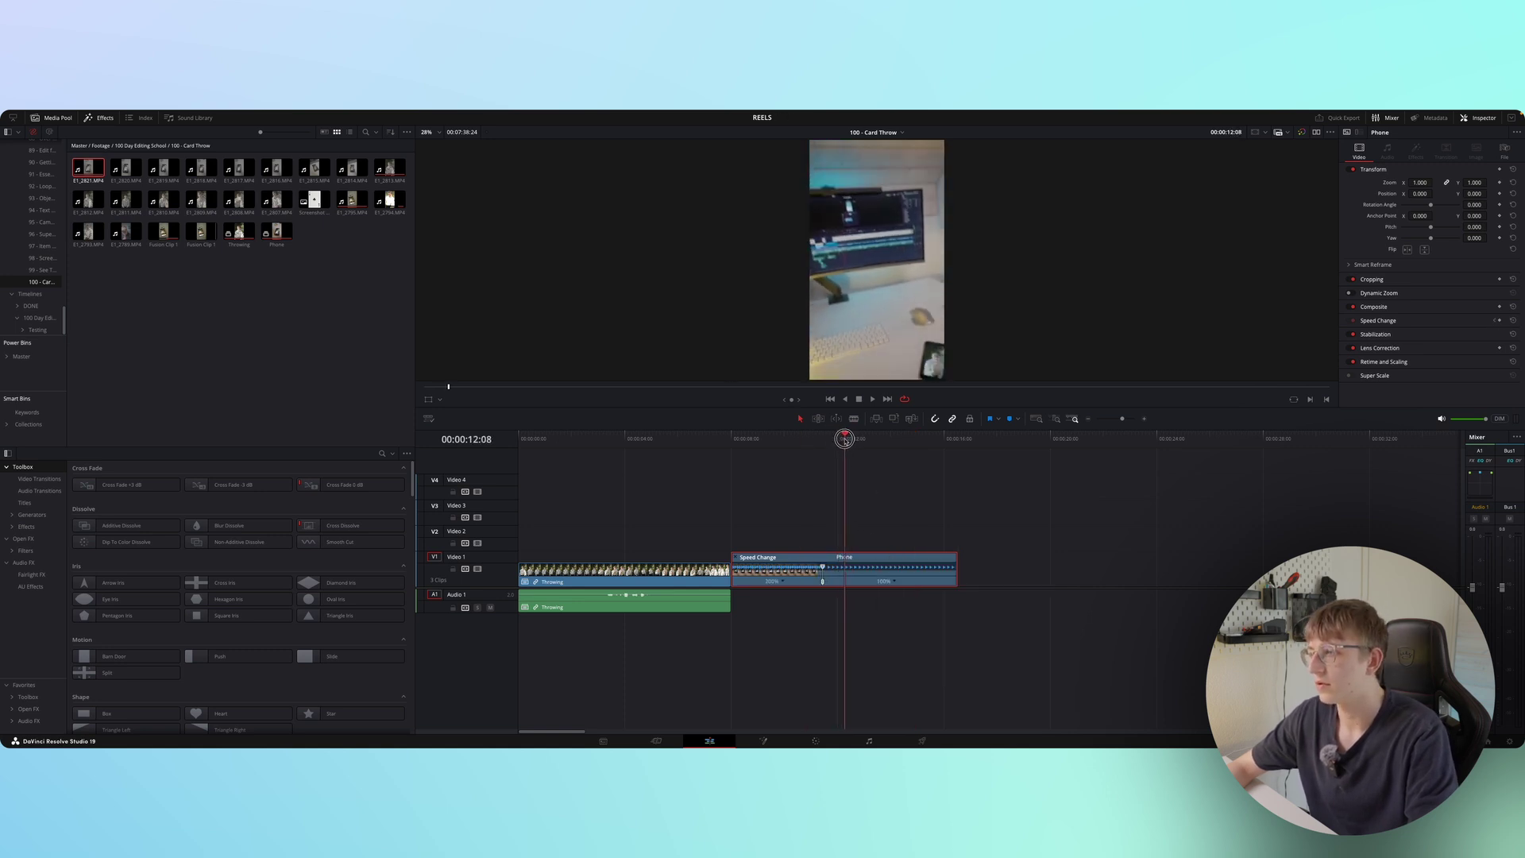
left_click(897, 583)
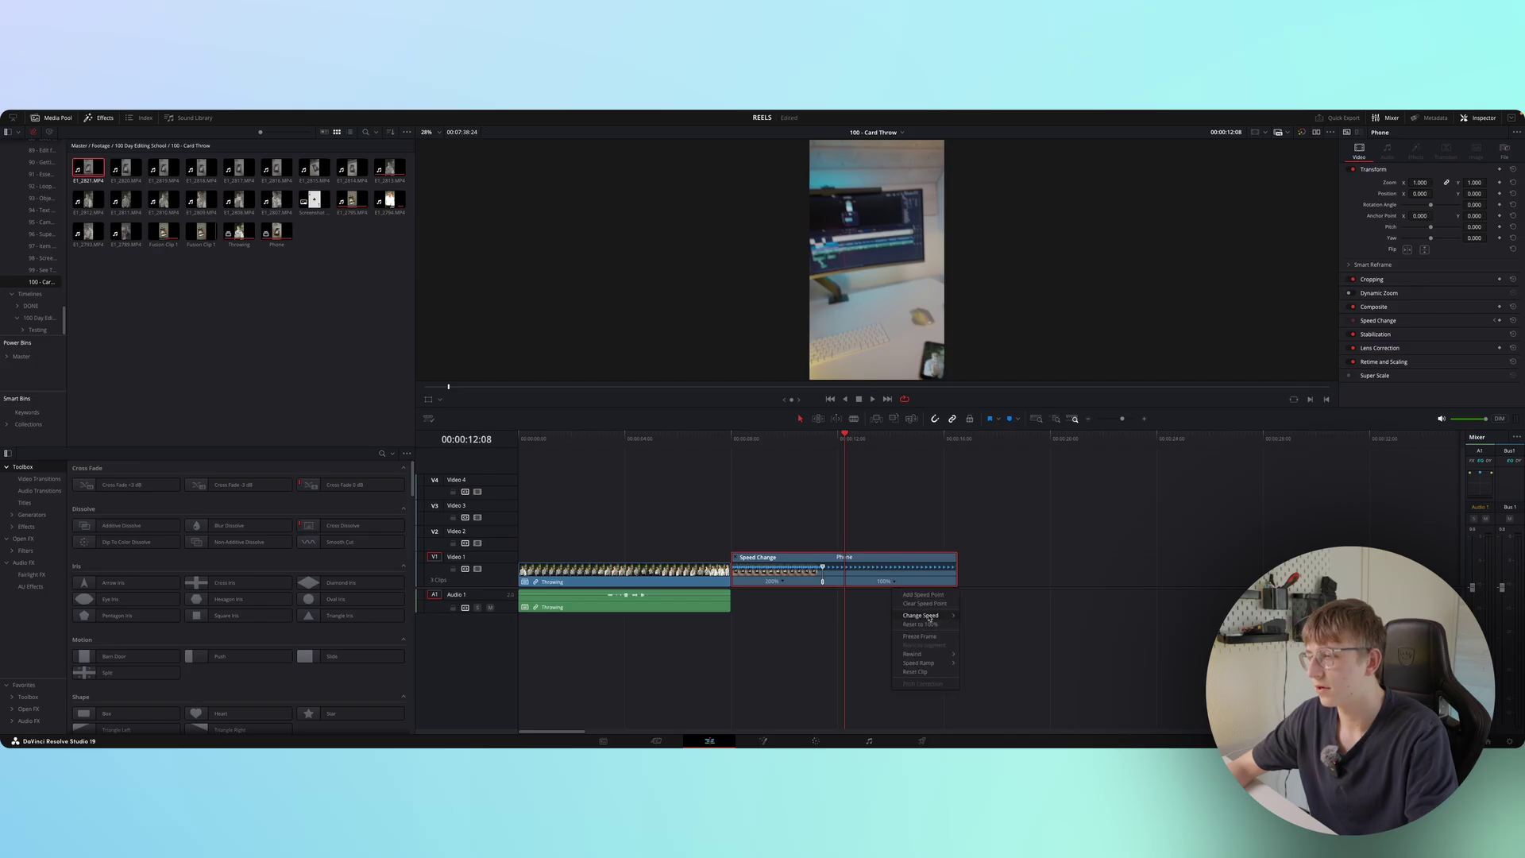
left_click(919, 598)
- Smooth the Phone clip's retime speed curve at both speed points, close the curve, and play back the speed ramp
right_click(990, 571)
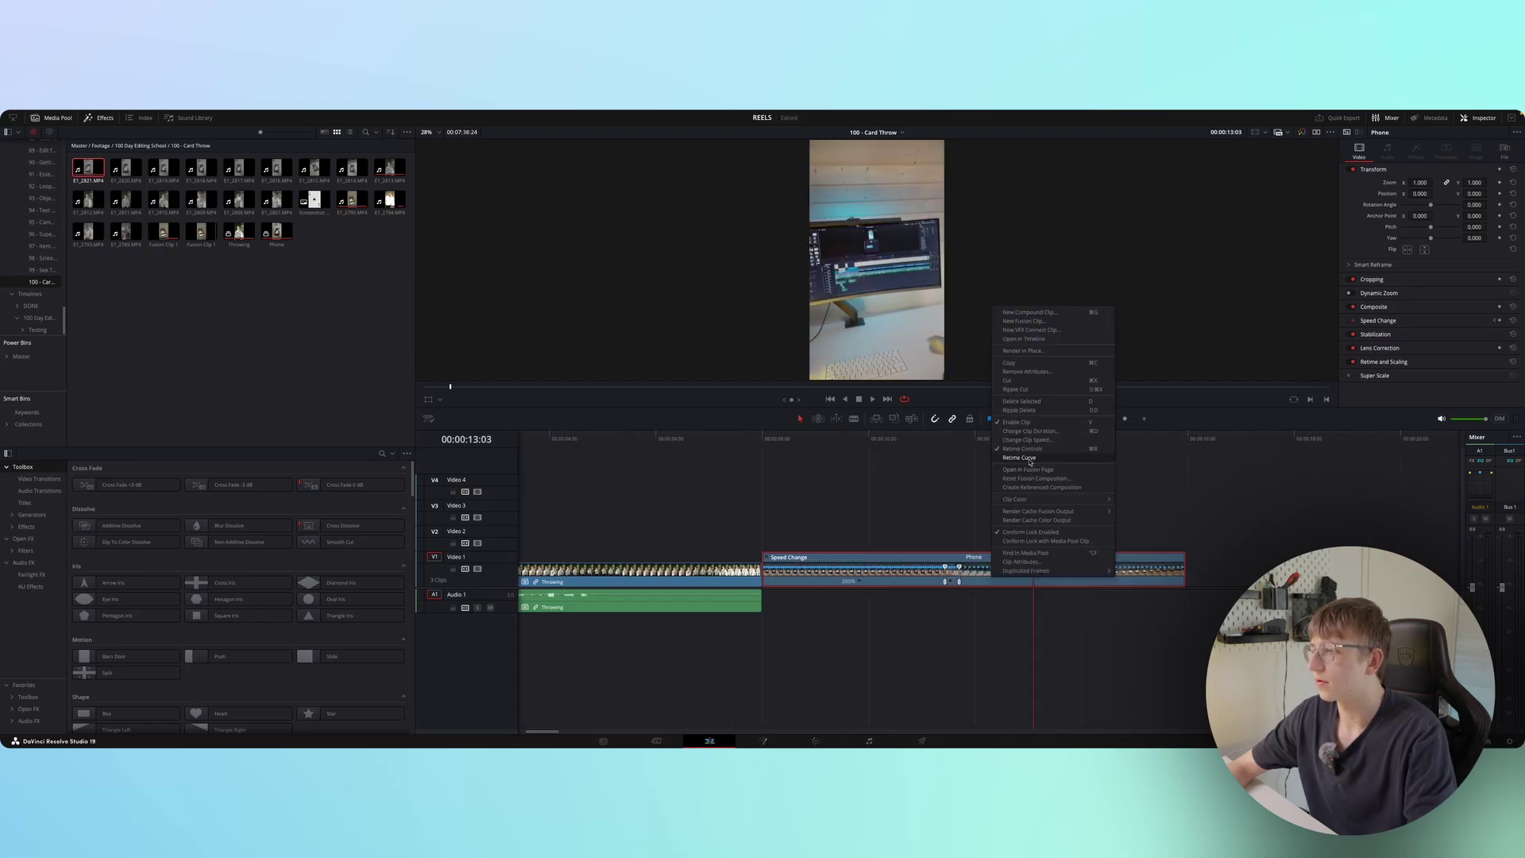
left_click(1028, 461)
left_click(959, 553)
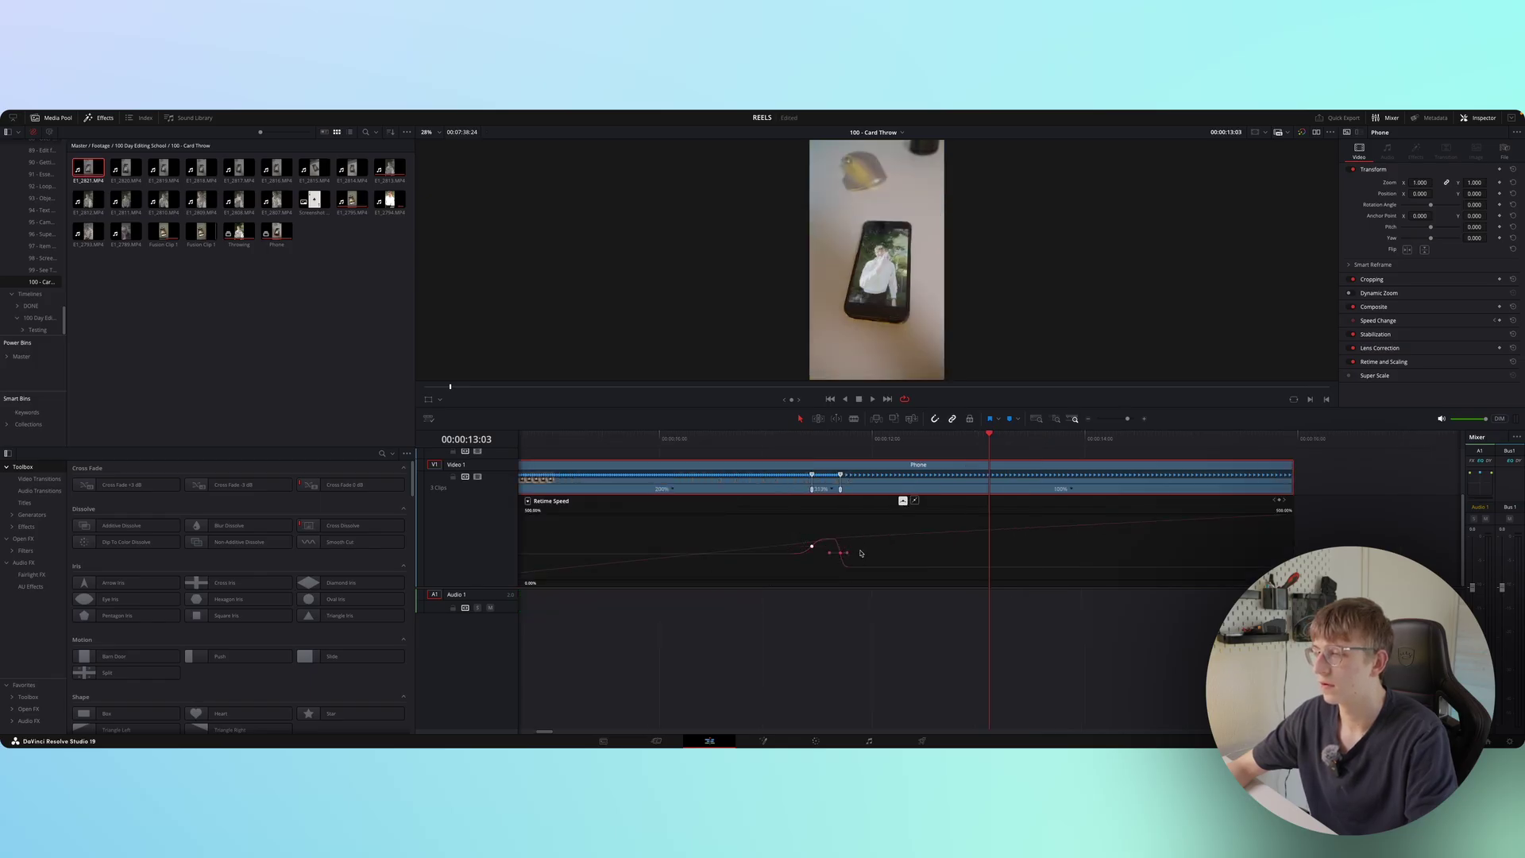
key("ctrl+minus")
left_click(733, 464)
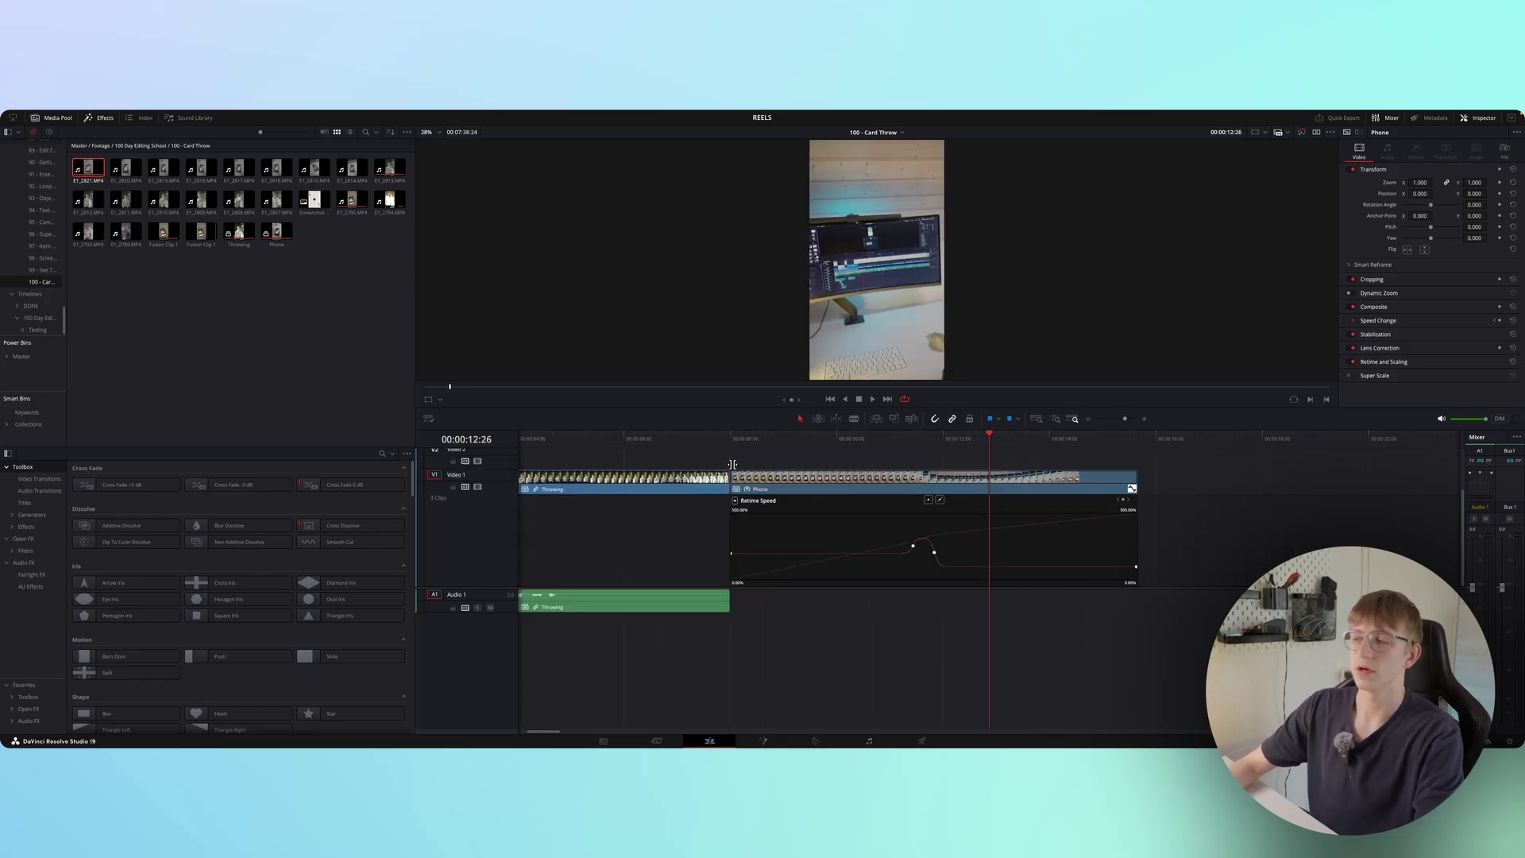
left_click(1131, 489)
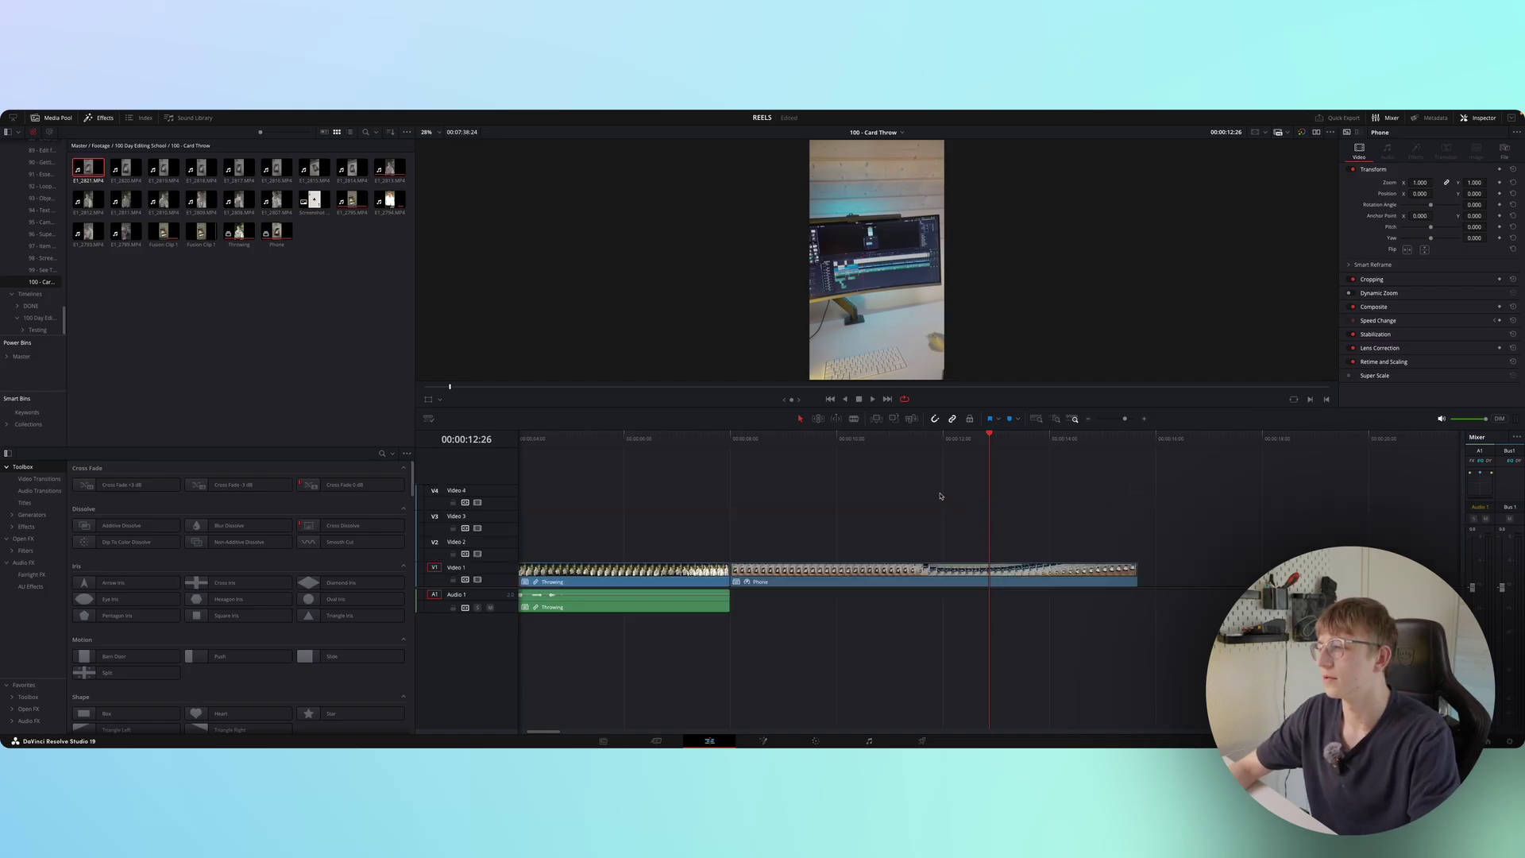
left_click(891, 438)
key("space")
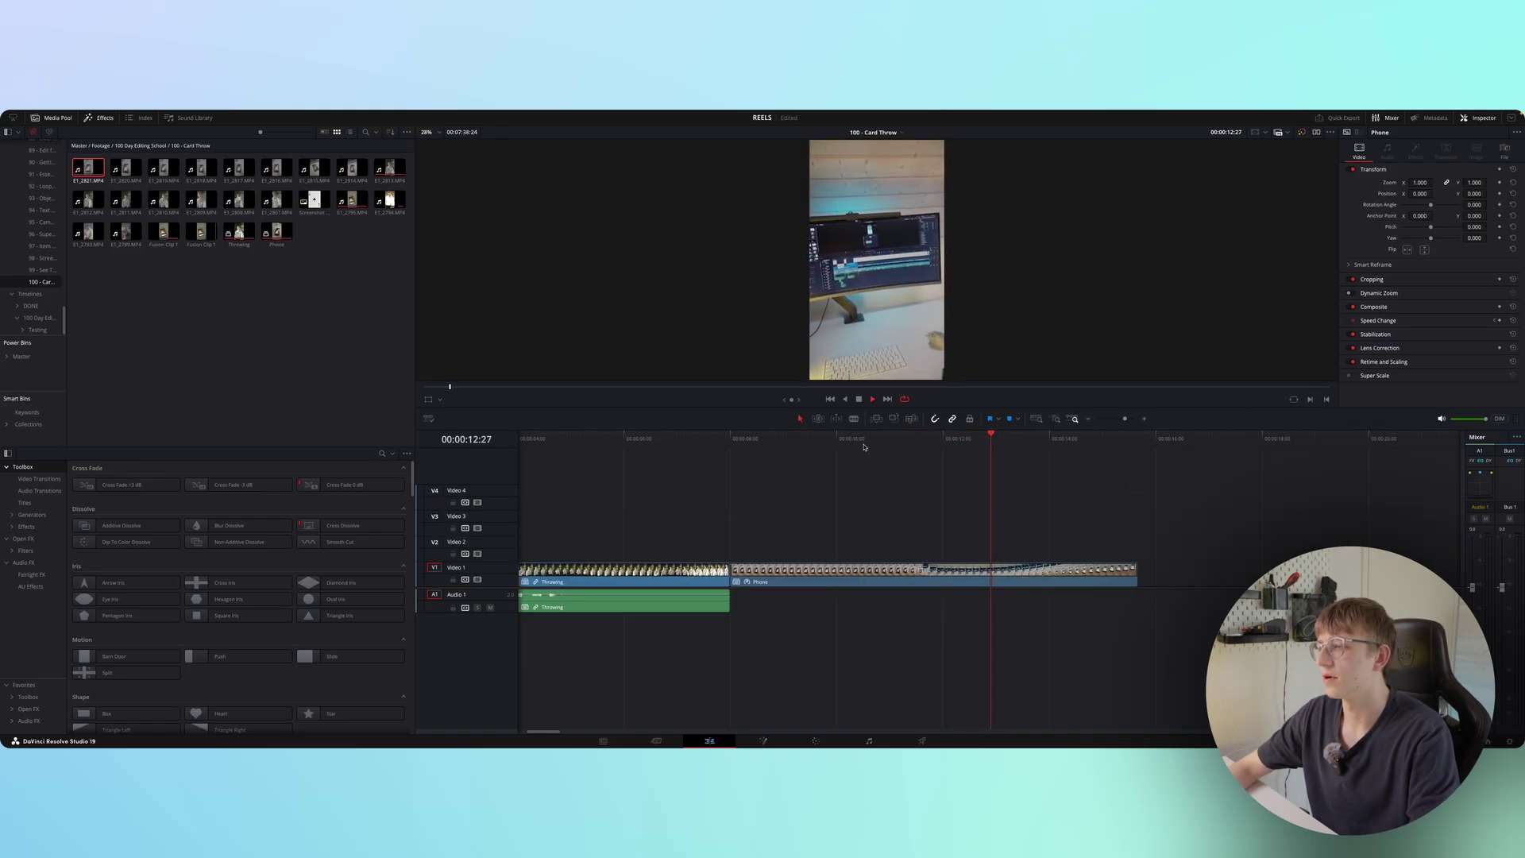
left_click(854, 440)
key("space")
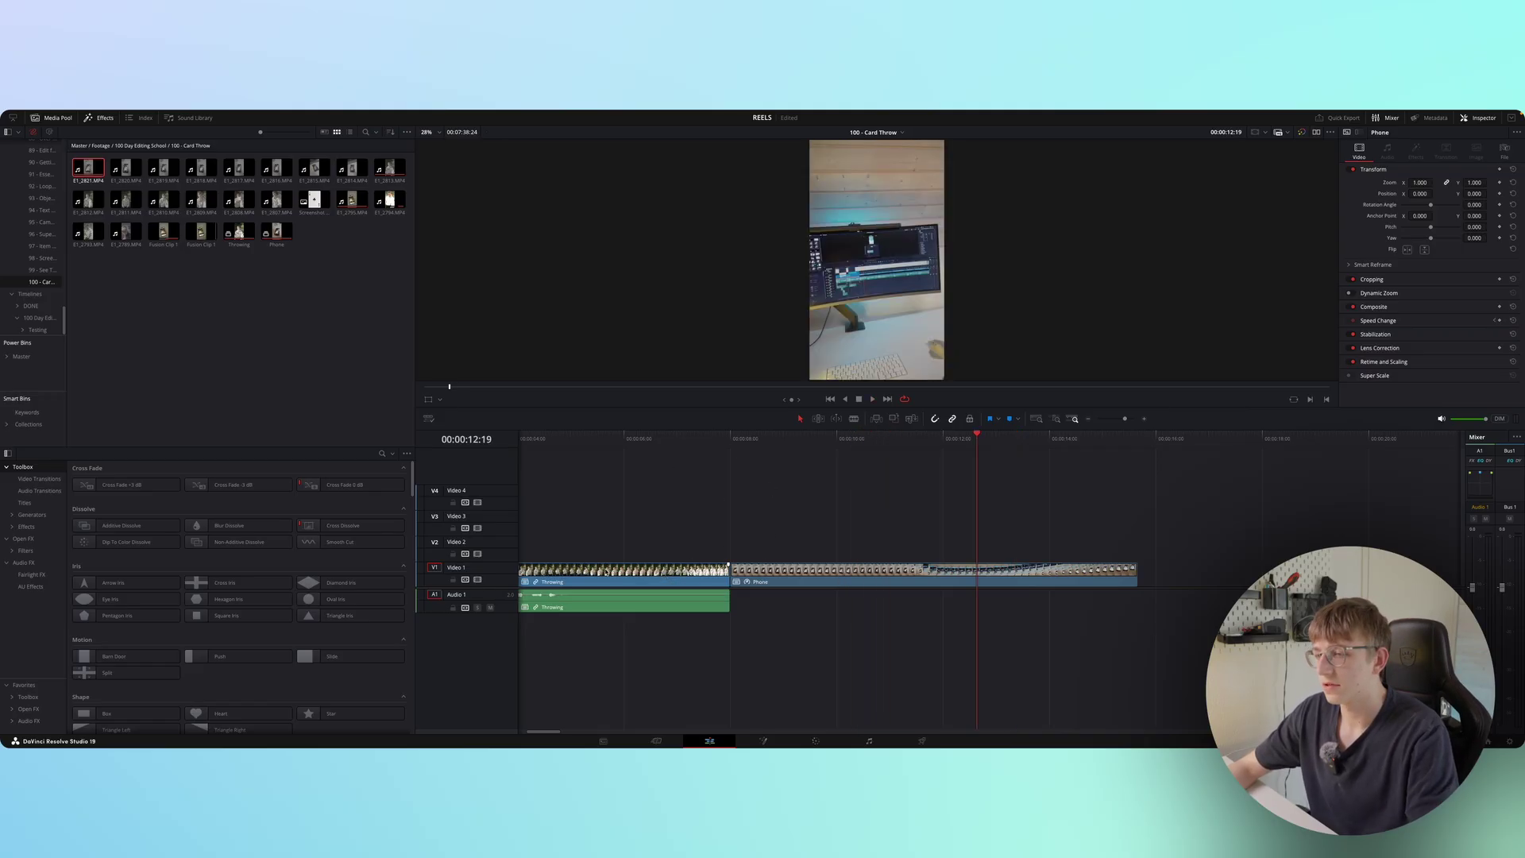
- Stack the Throwing clip on Video 2 above the Phone clip and lower its opacity to about 50
key("ctrl+minus")
left_click_drag(596, 571, 809, 554)
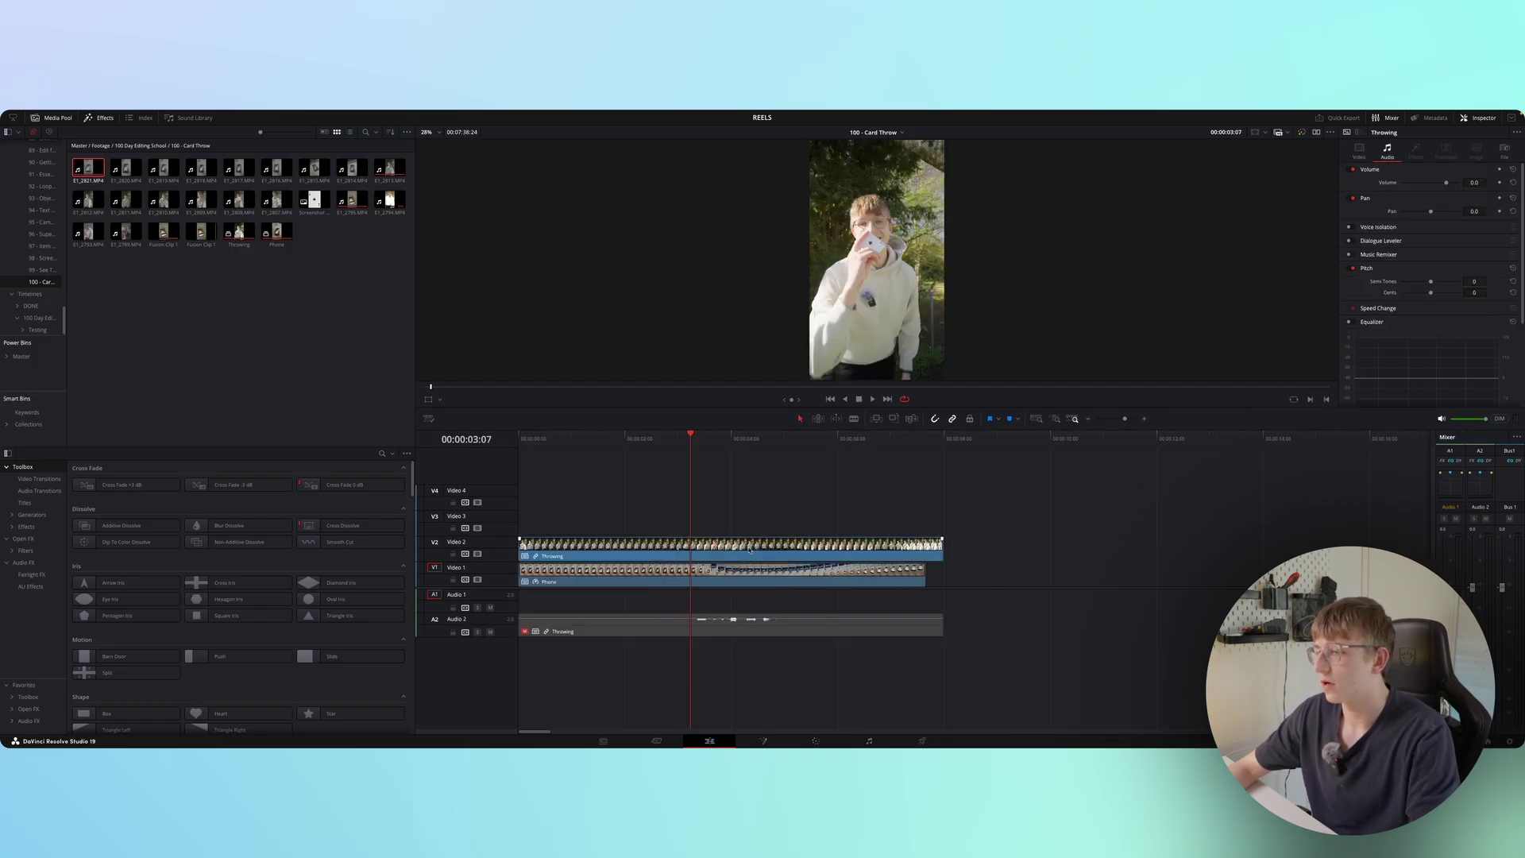
left_click(1359, 151)
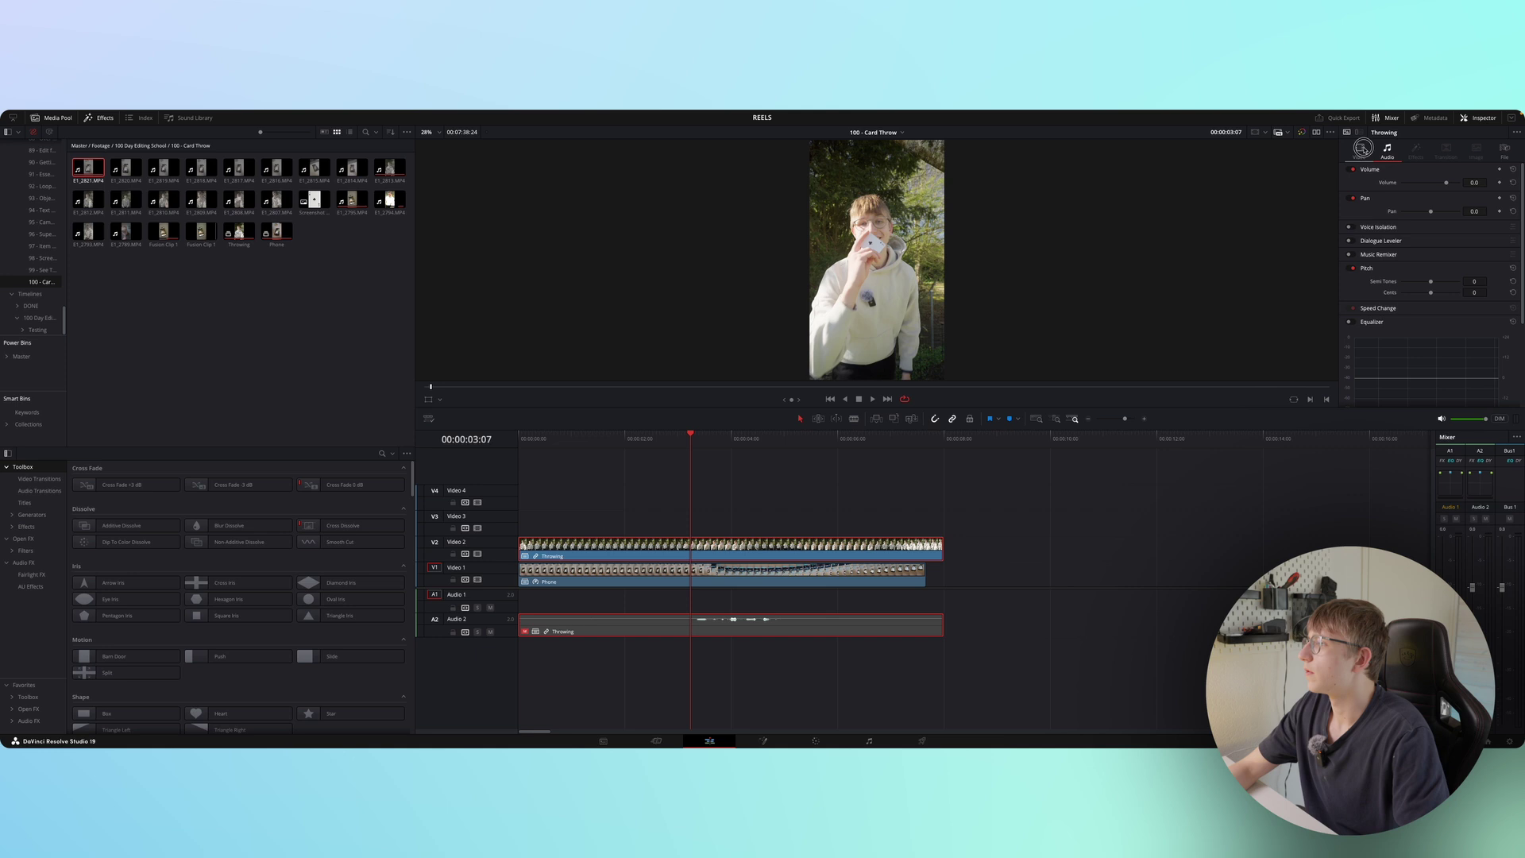
left_click(1400, 307)
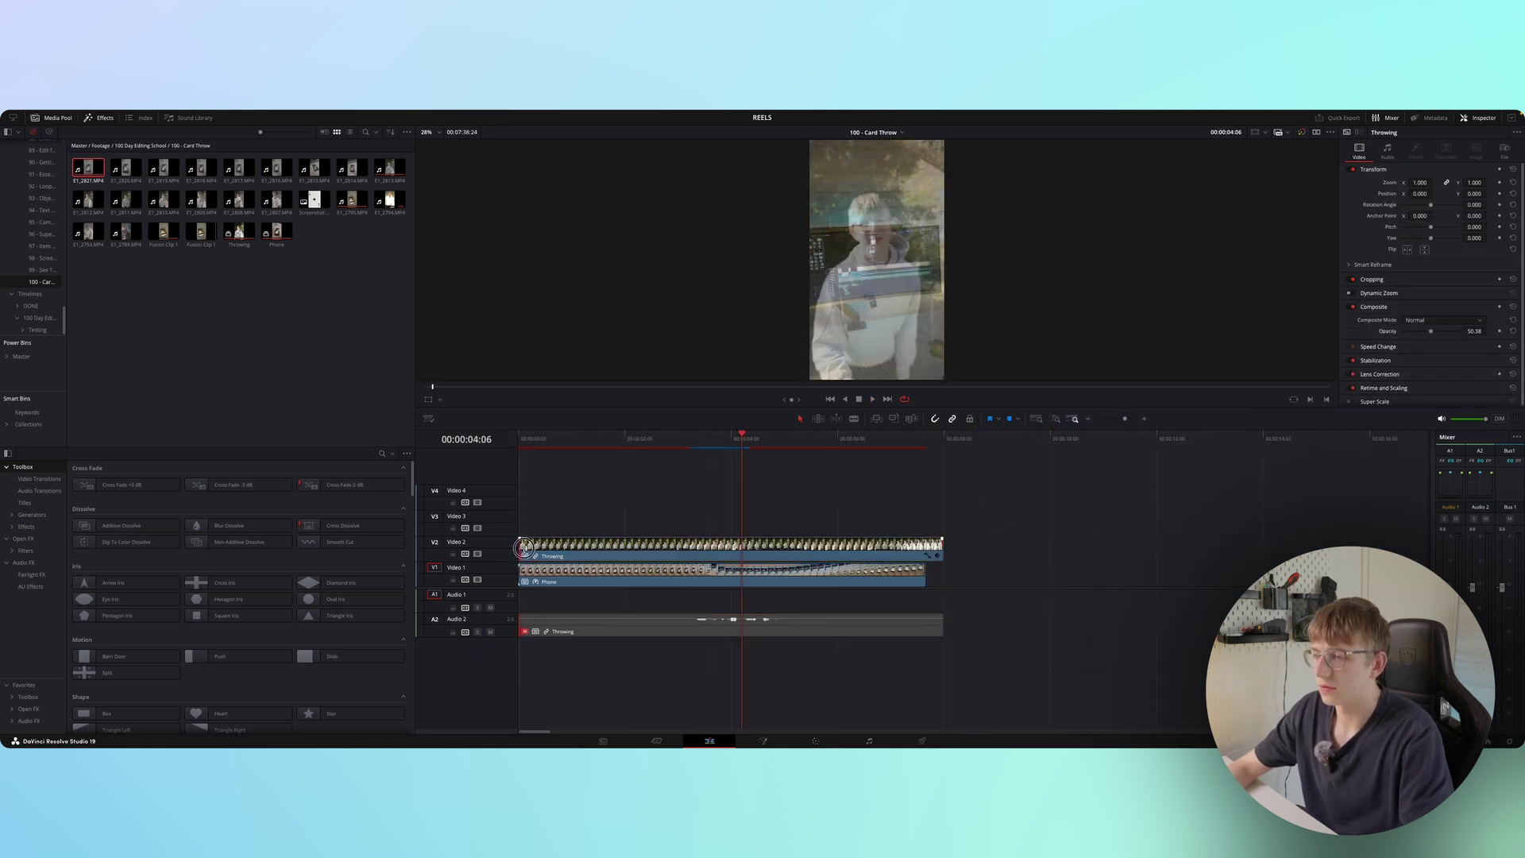
- Trim and align the Throwing clip with the motion in the Phone clip, and restore its opacity to 100
left_click_drag(524, 548, 641, 547)
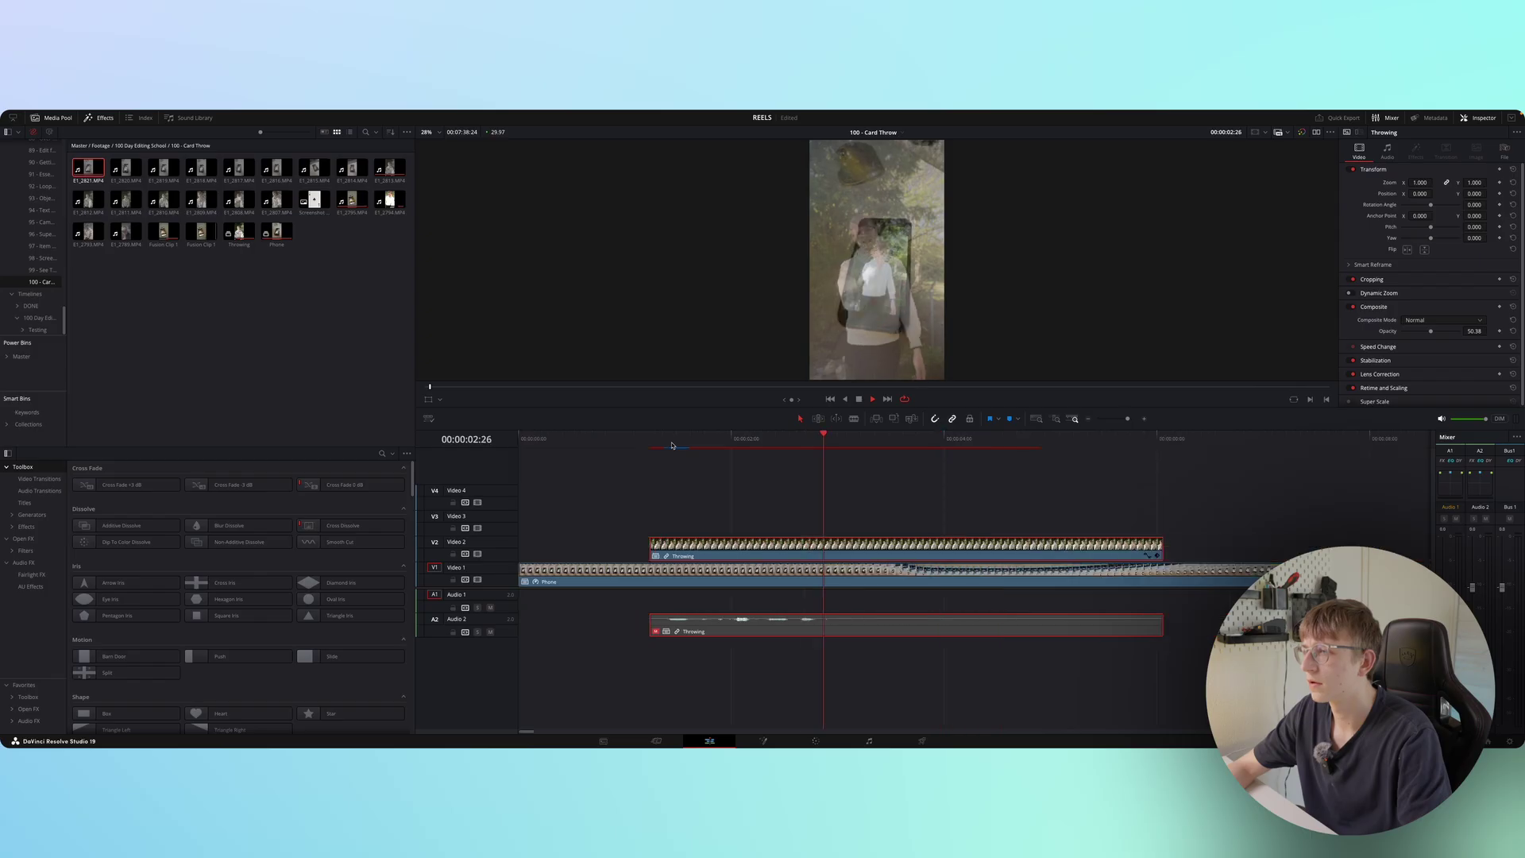
left_click(656, 447)
left_click_drag(656, 447, 958, 443)
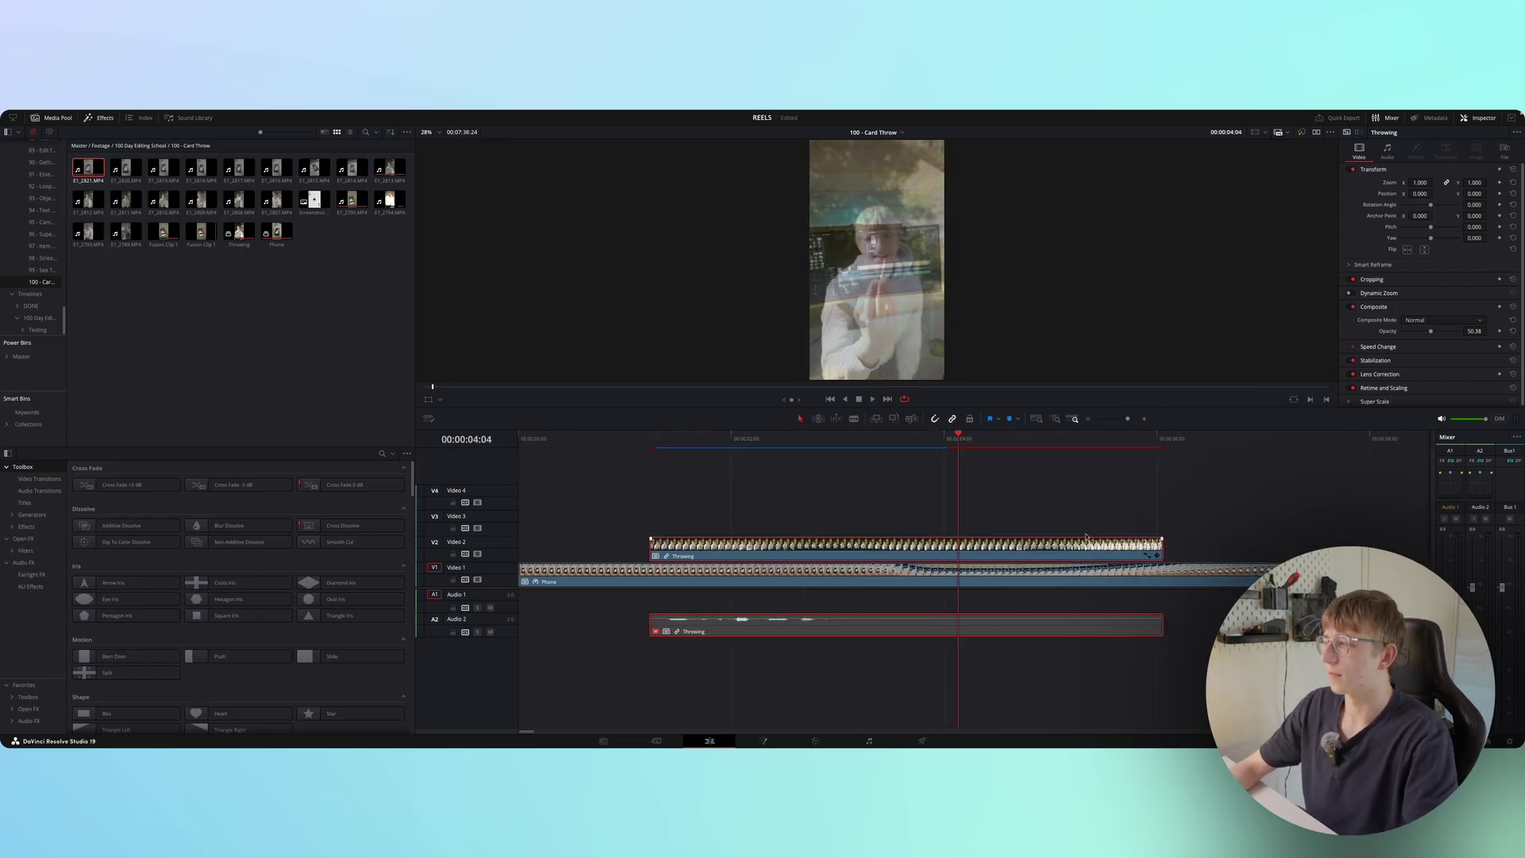
left_click_drag(1433, 332, 1462, 331)
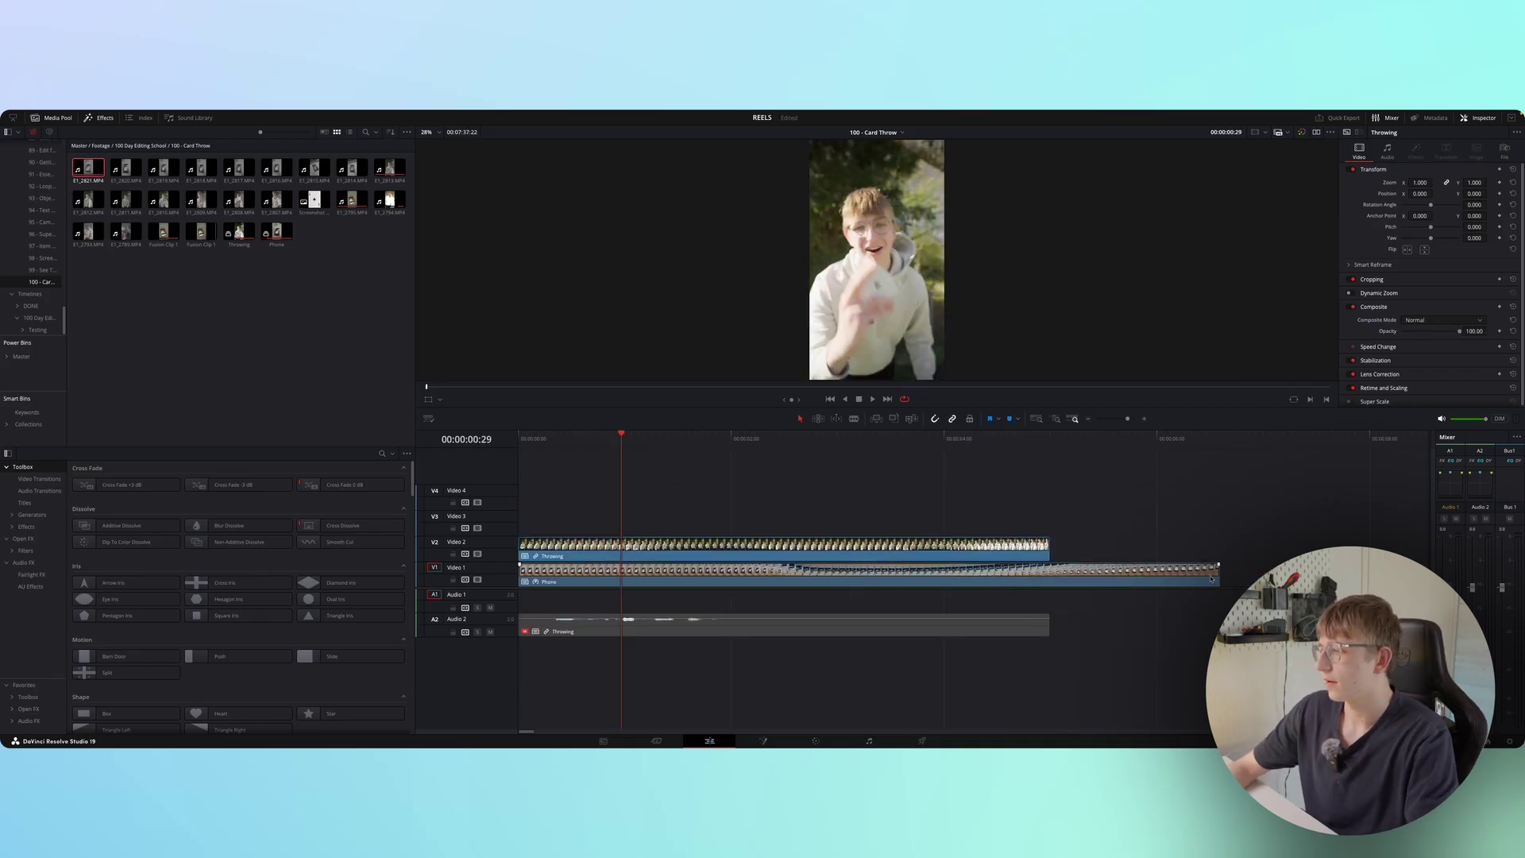
- Combine the Throwing and Phone clips into a new Fusion clip and open it on the Fusion page
left_click_drag(1087, 601, 975, 532)
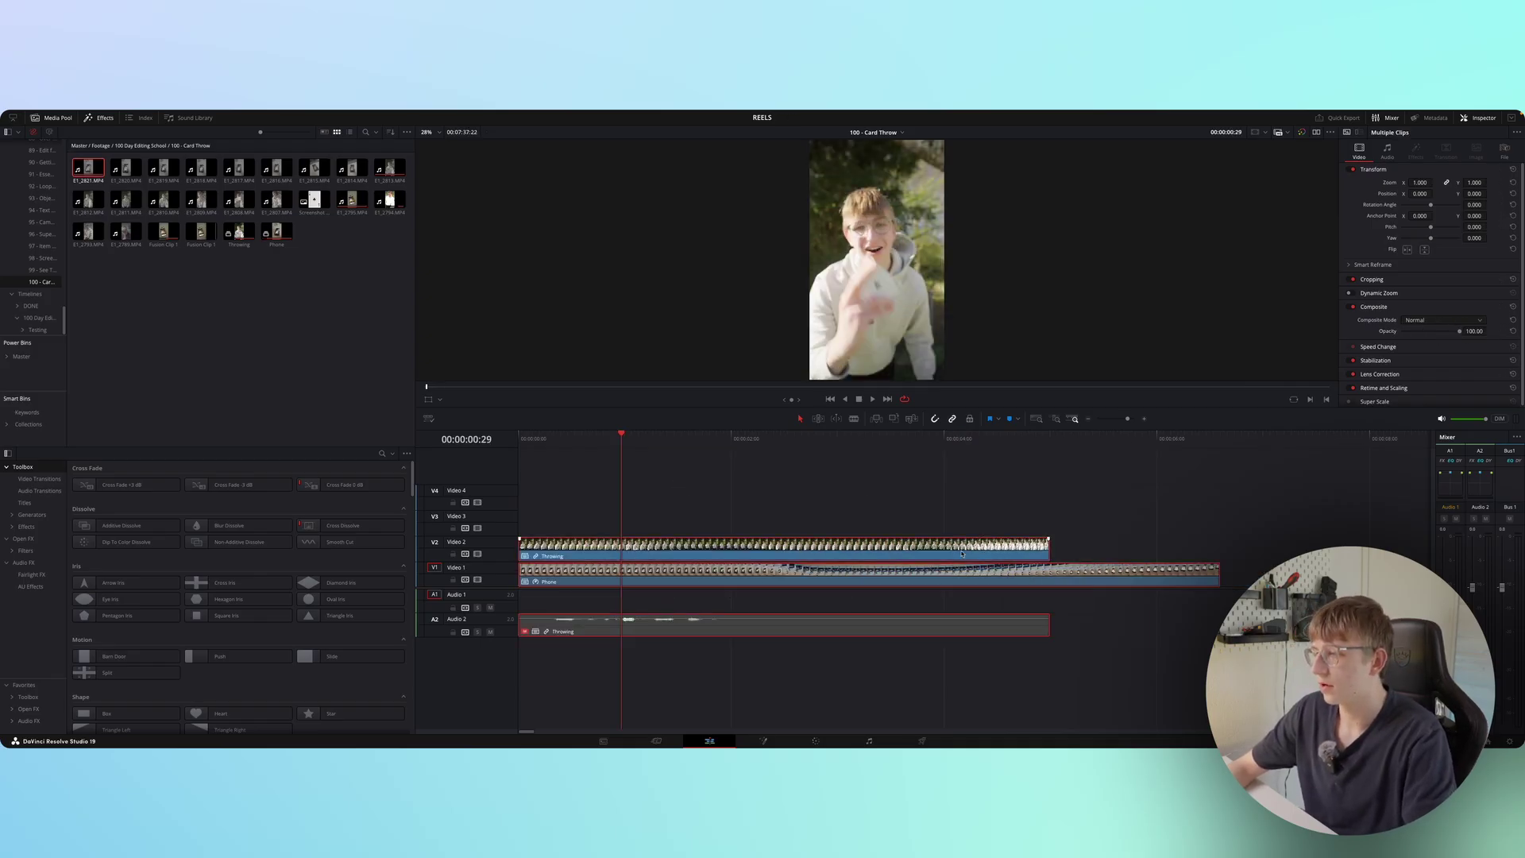
right_click(940, 547)
left_click(974, 242)
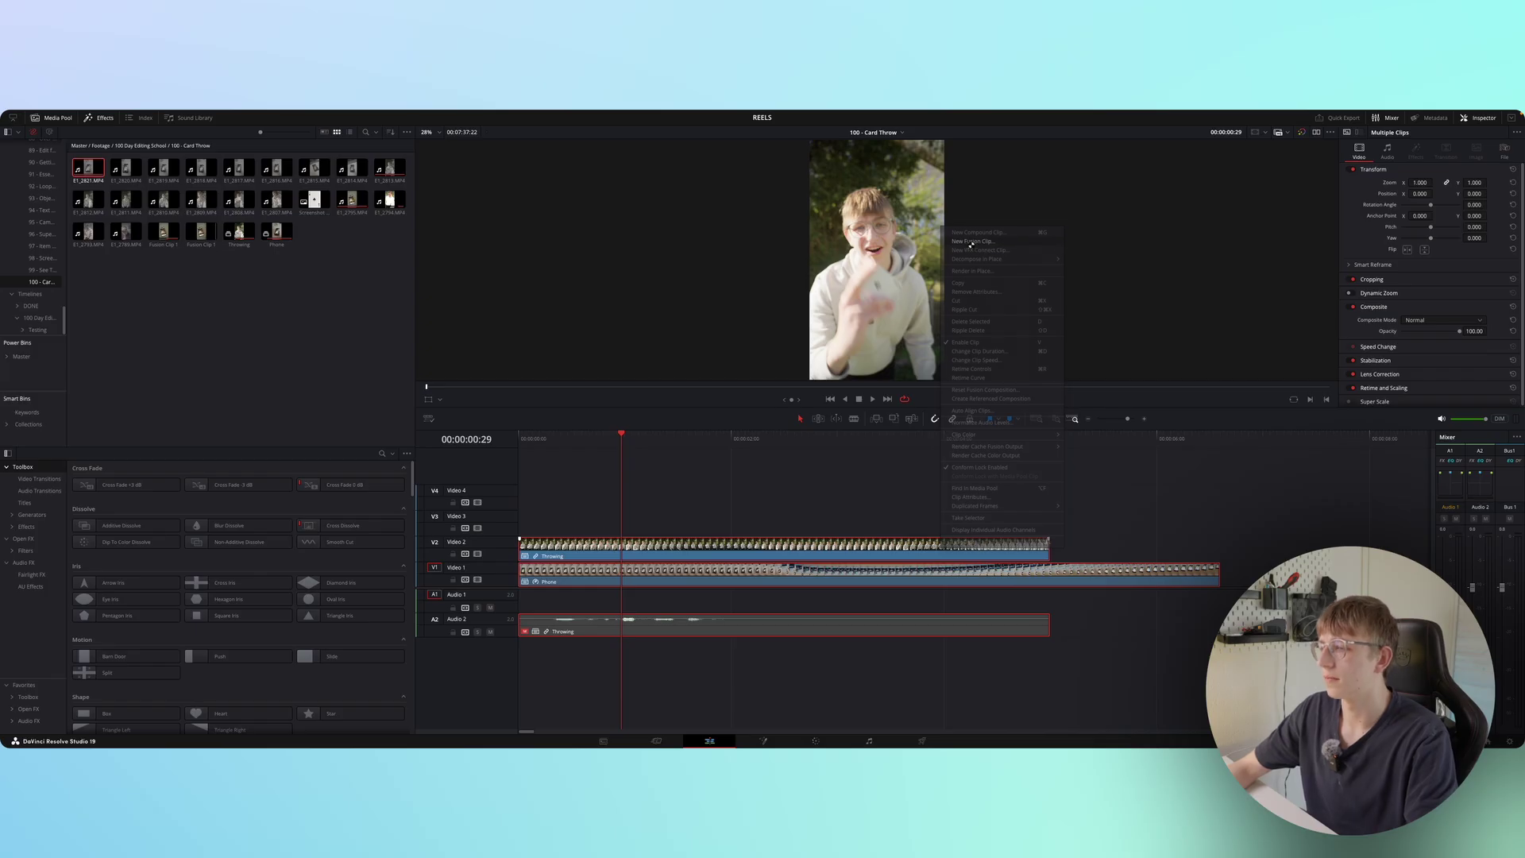
key("shift+5")
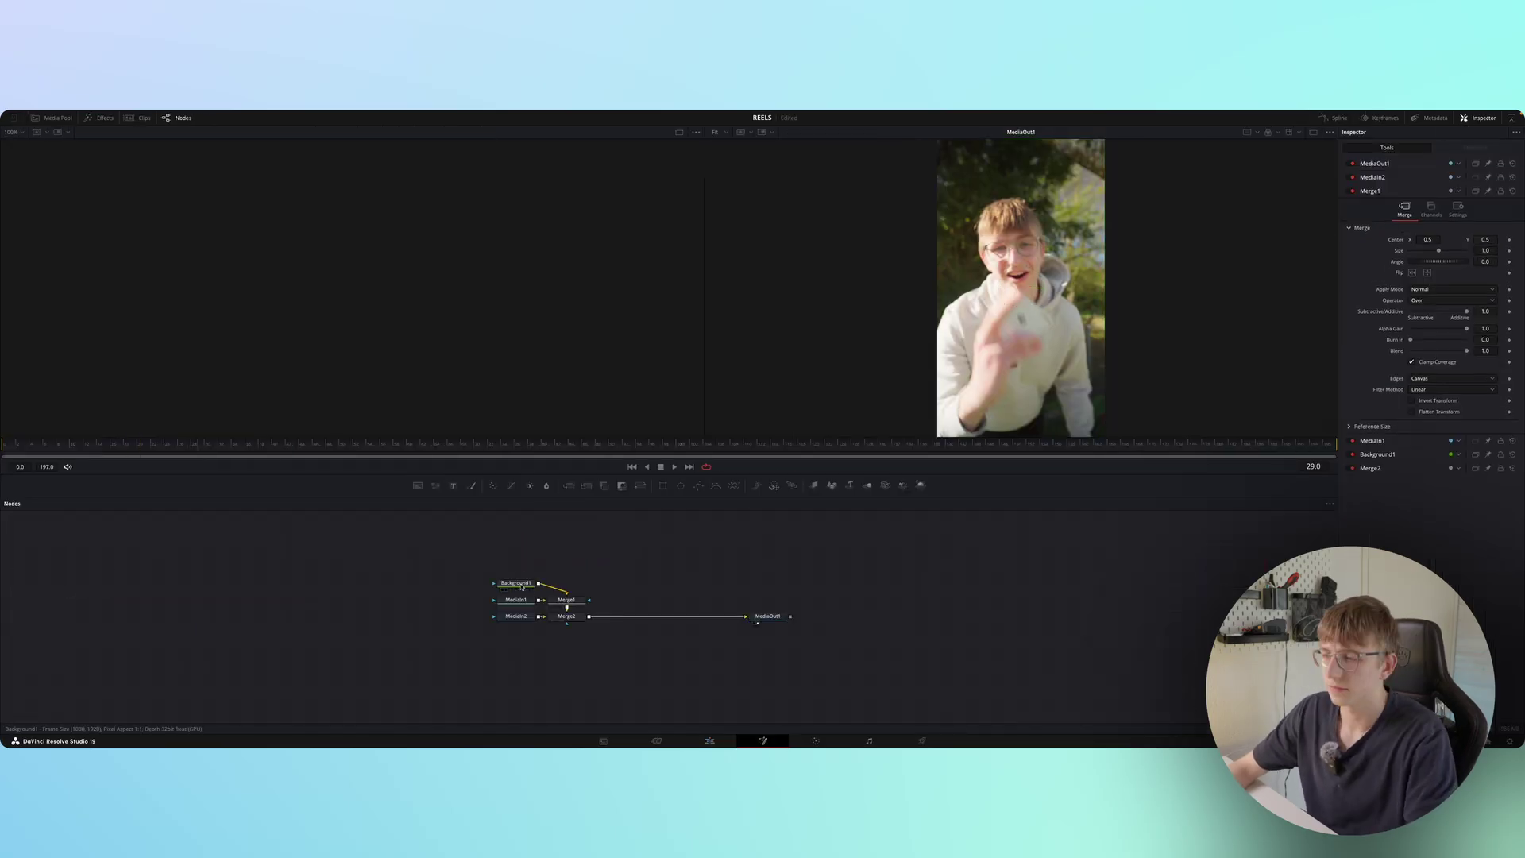
- Delete the Background1 and Merge1 nodes from the Fusion composition
left_click(525, 585)
key("Delete")
left_click(566, 602)
key("Delete")
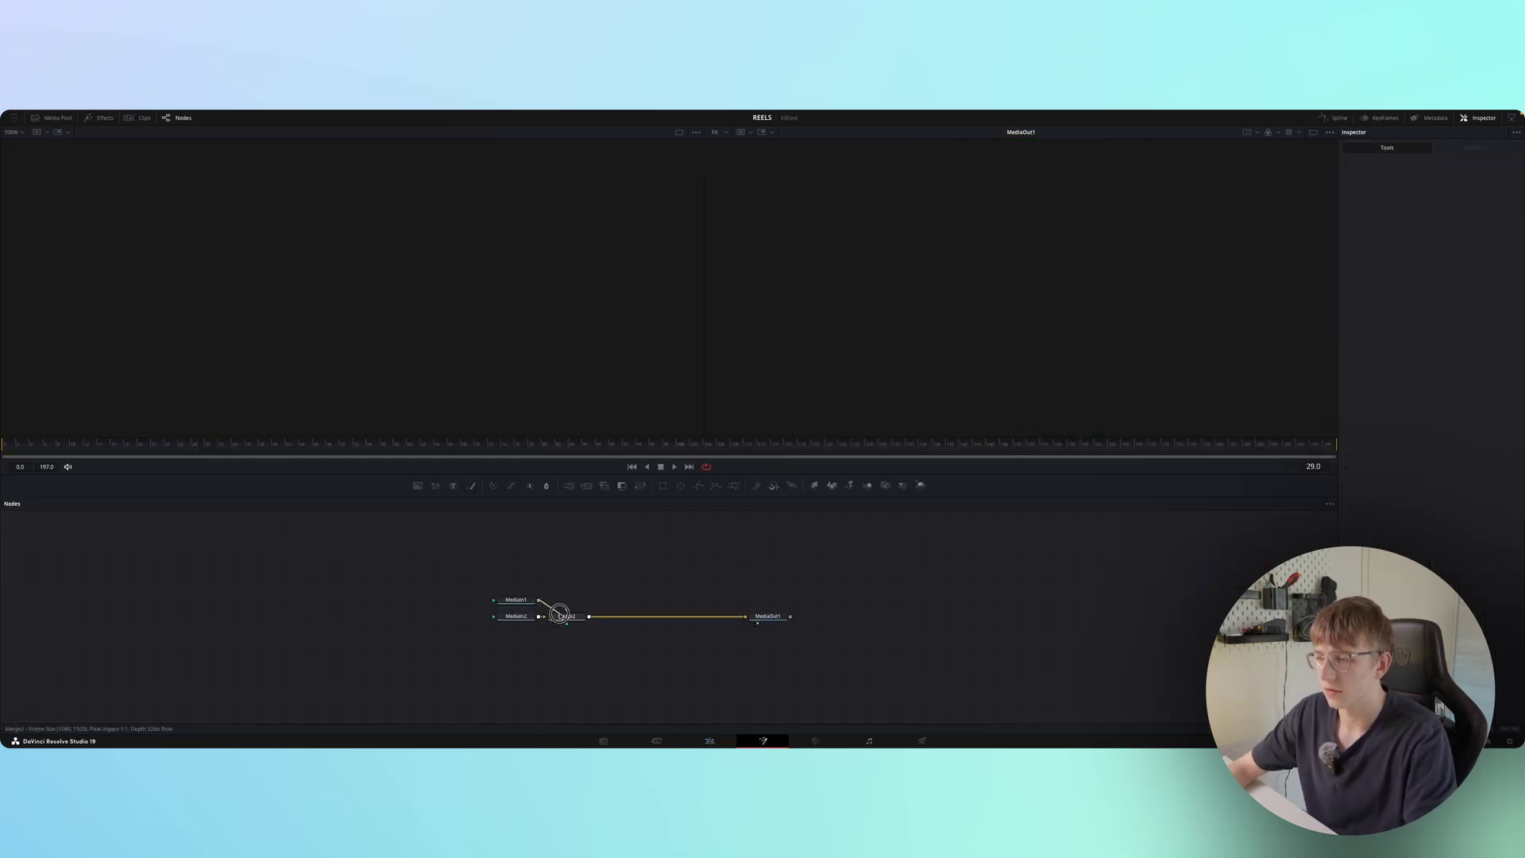
- Rename the MediaIn1 node as Phone
right_click(520, 605)
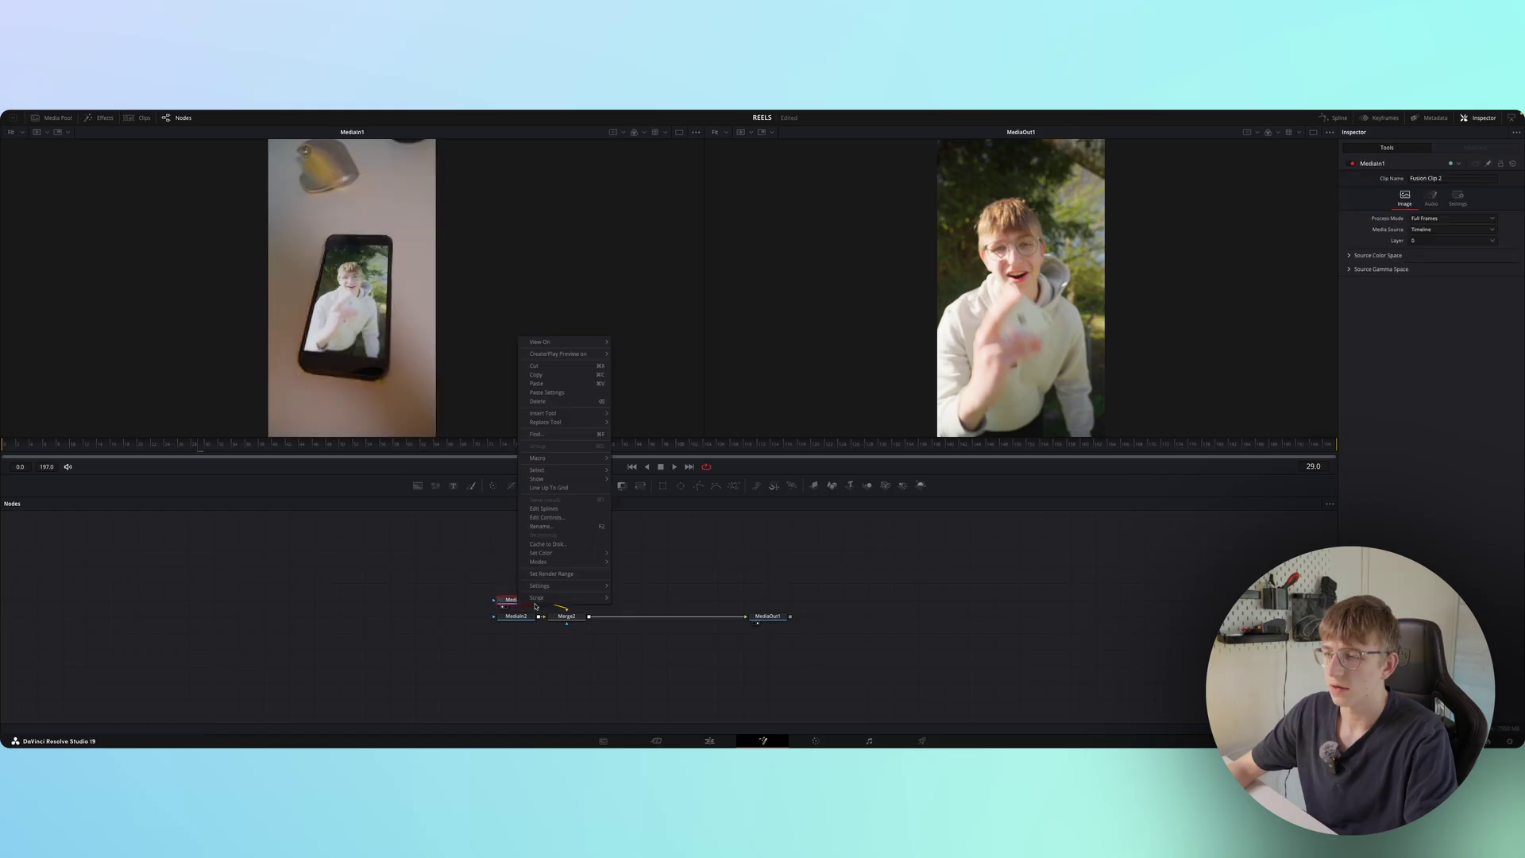
left_click(549, 528)
type("Ph")
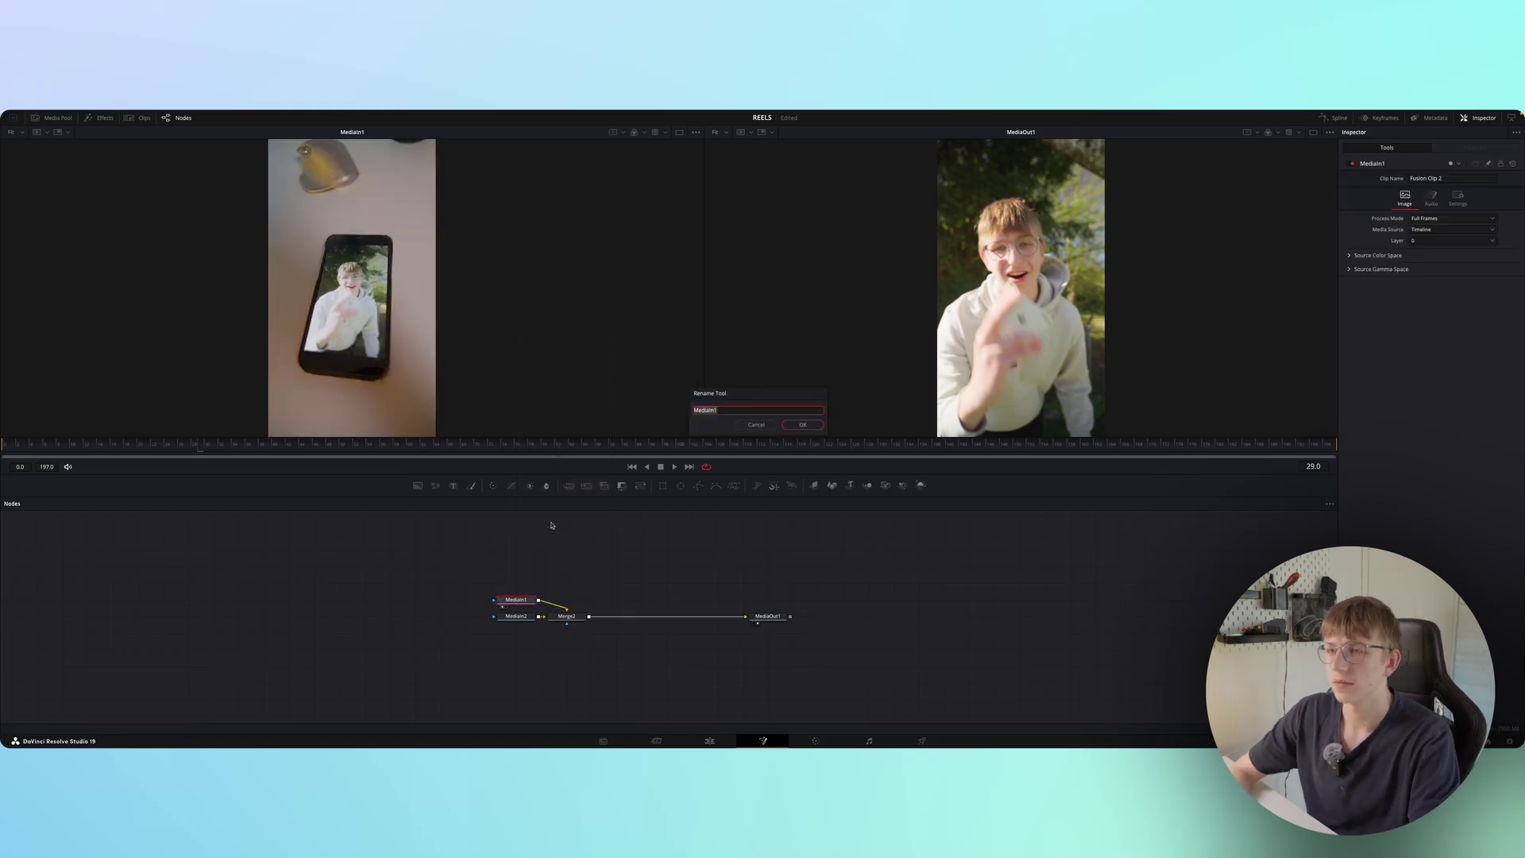
type("one")
key("Return")
- Rename the MediaIn2 node as Throwing
right_click(518, 616)
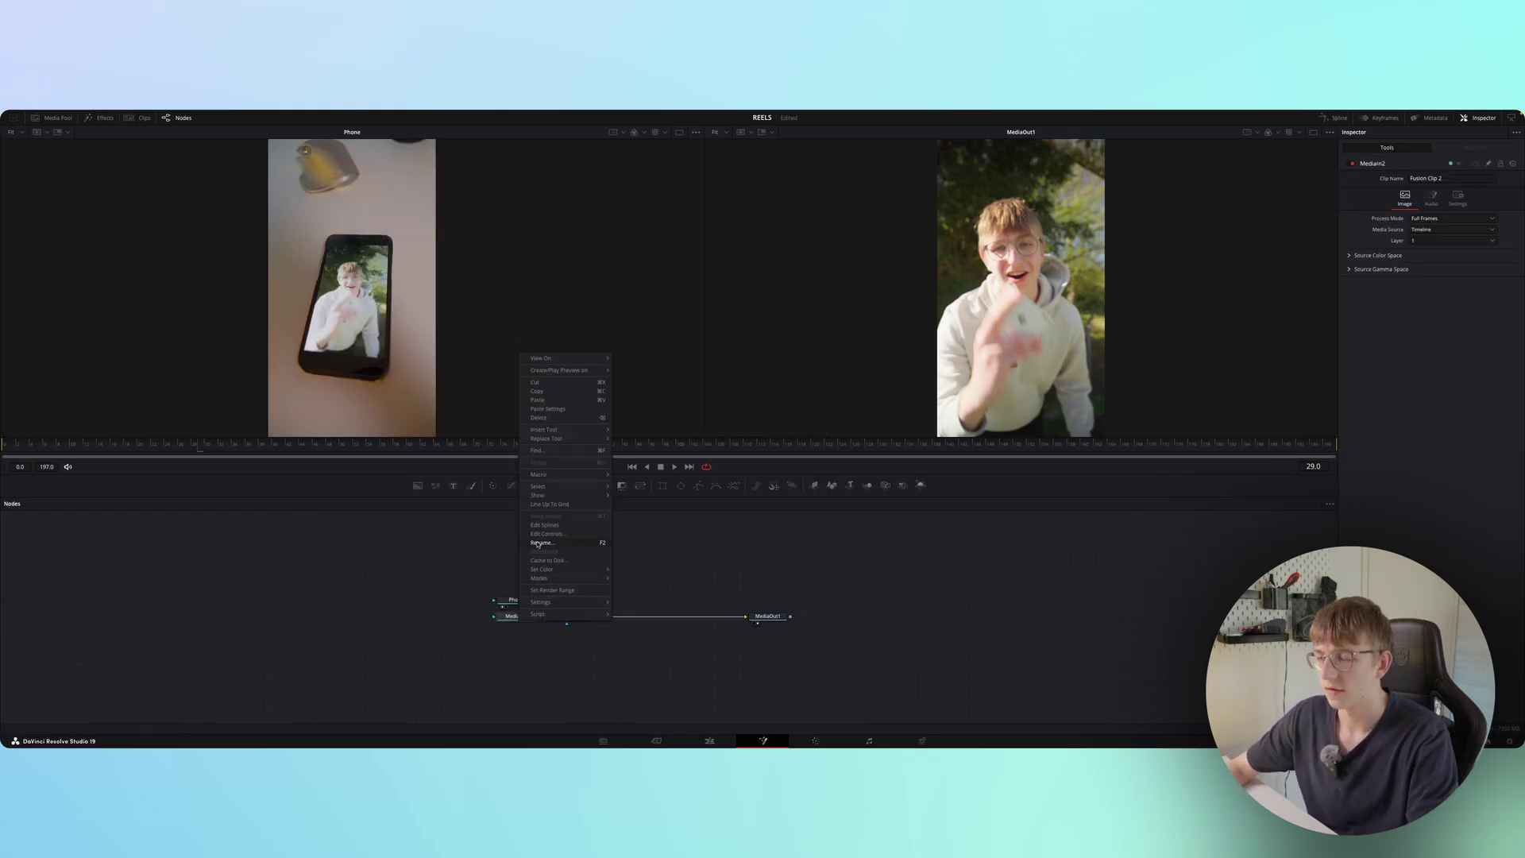
left_click(539, 544)
type("Throwing")
key("Return")
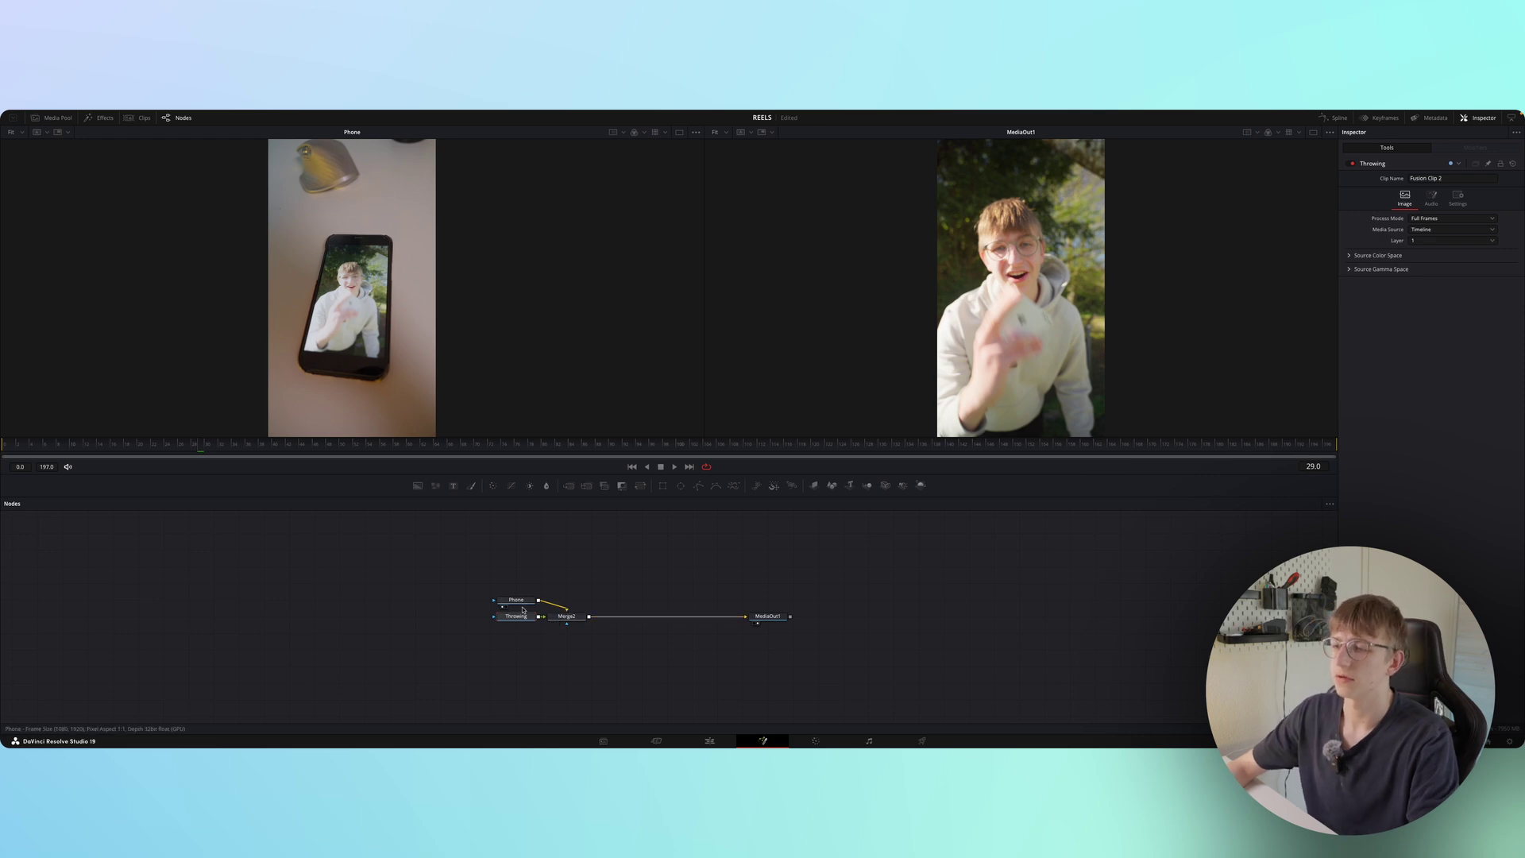
- Move the Phone and Throwing nodes farther from the merge and insert a DVE node after Throwing
left_click_drag(516, 600, 491, 601)
left_click(491, 601)
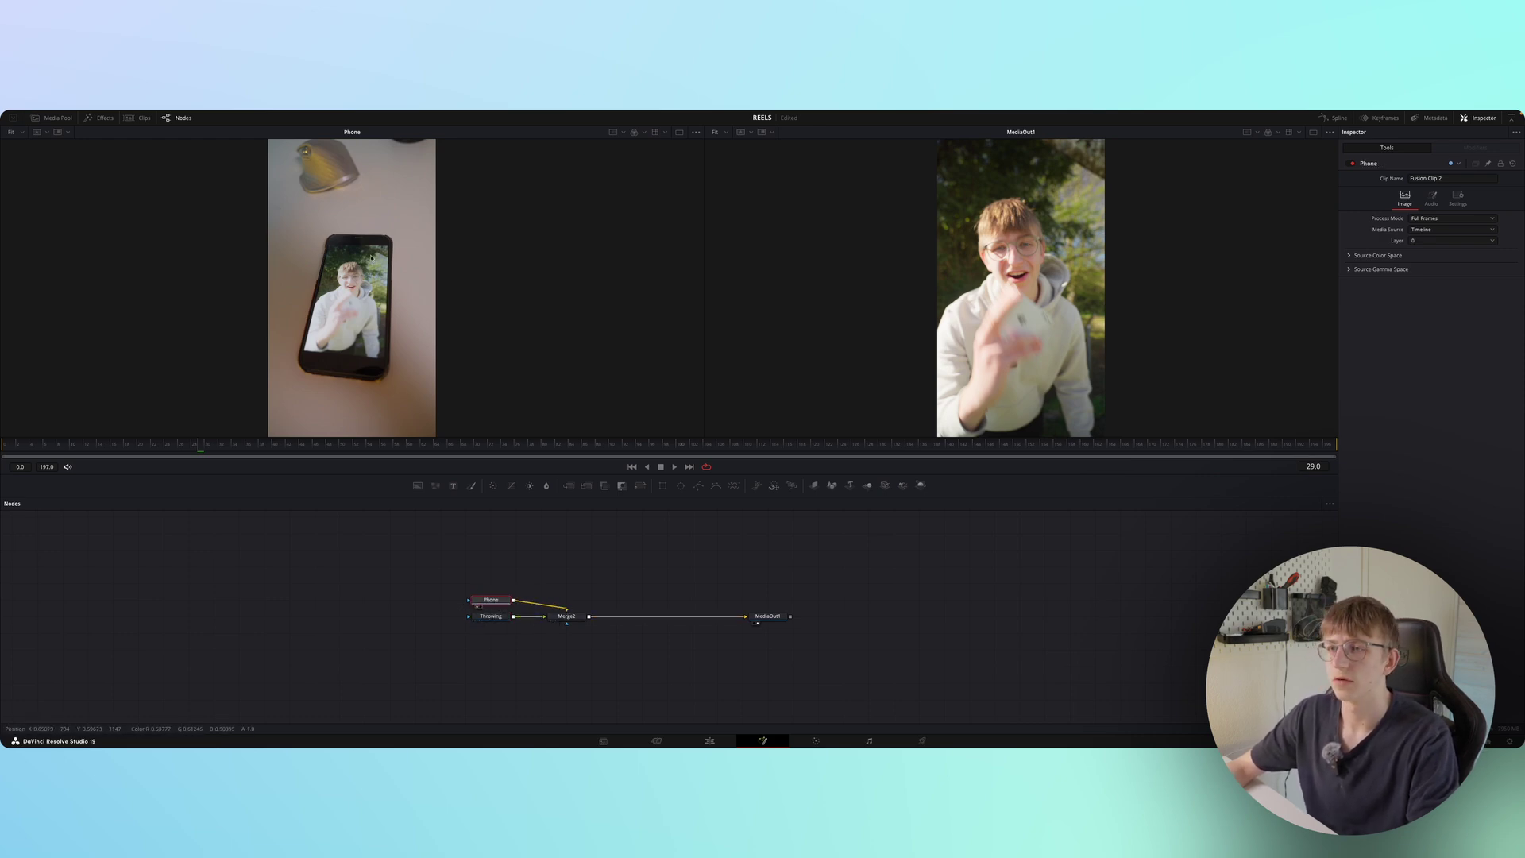
left_click_drag(491, 617, 409, 601)
key("shift+space")
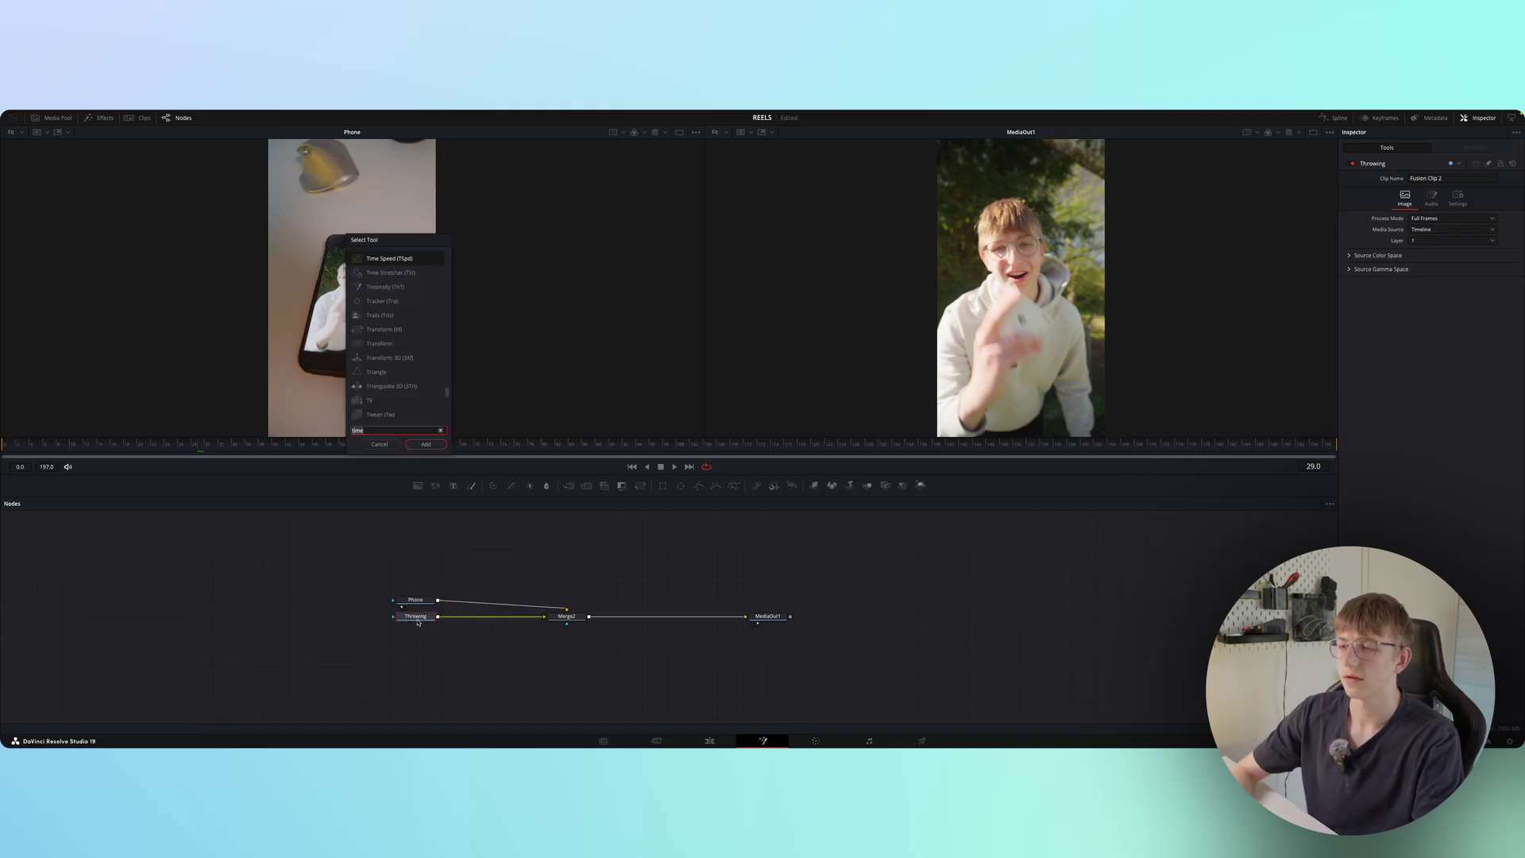
type("dve")
key("Return")
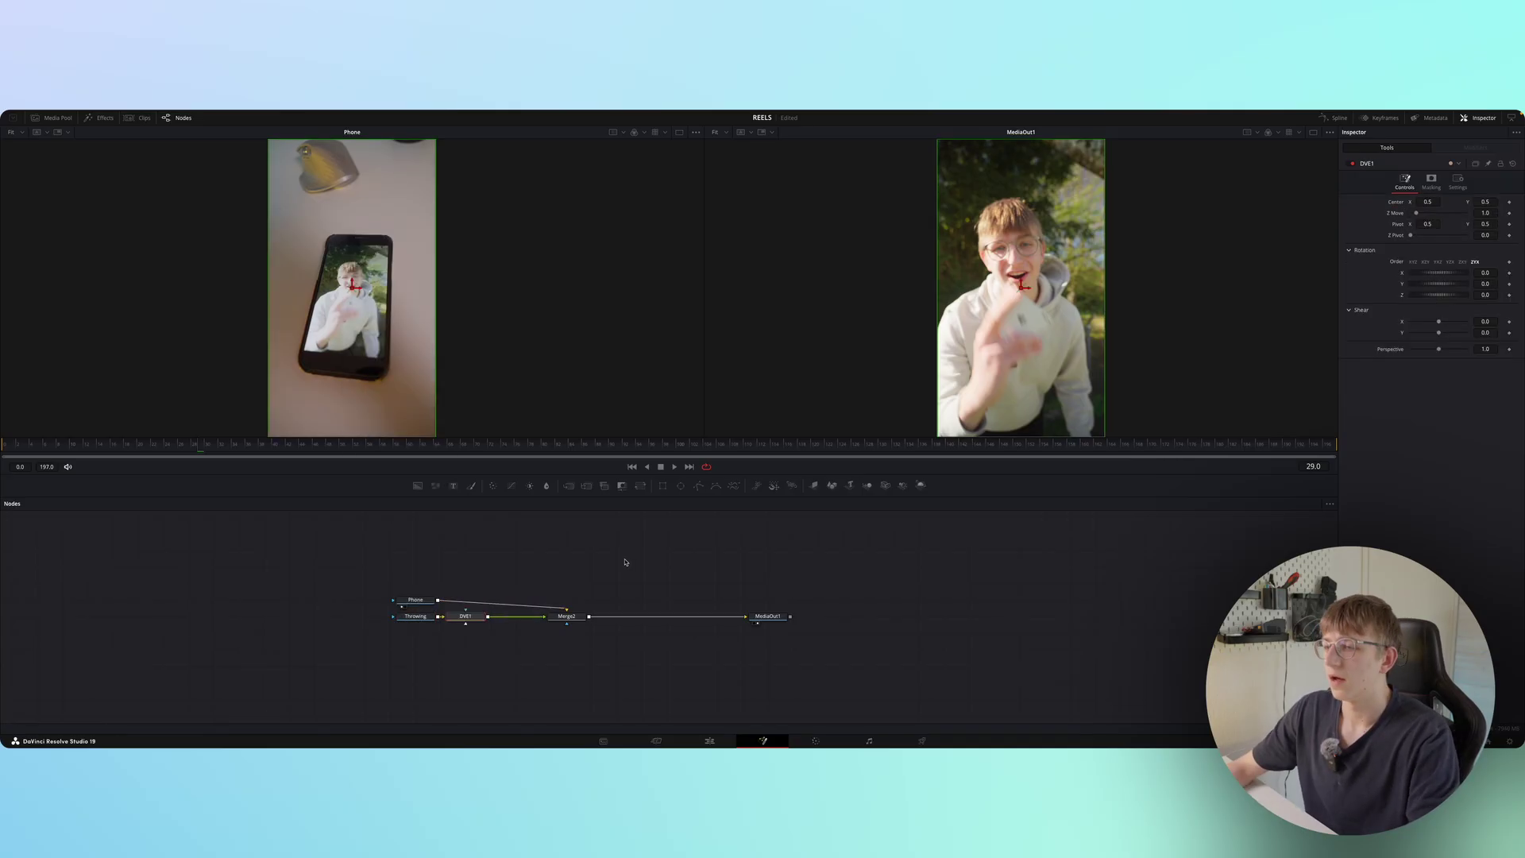
- Fit the Throwing footage onto the phone screen with DVE1 by adjusting Center, setting Z Move to 2.99, and tuning its rotation
left_click_drag(1418, 214, 1433, 213)
left_click(1313, 132)
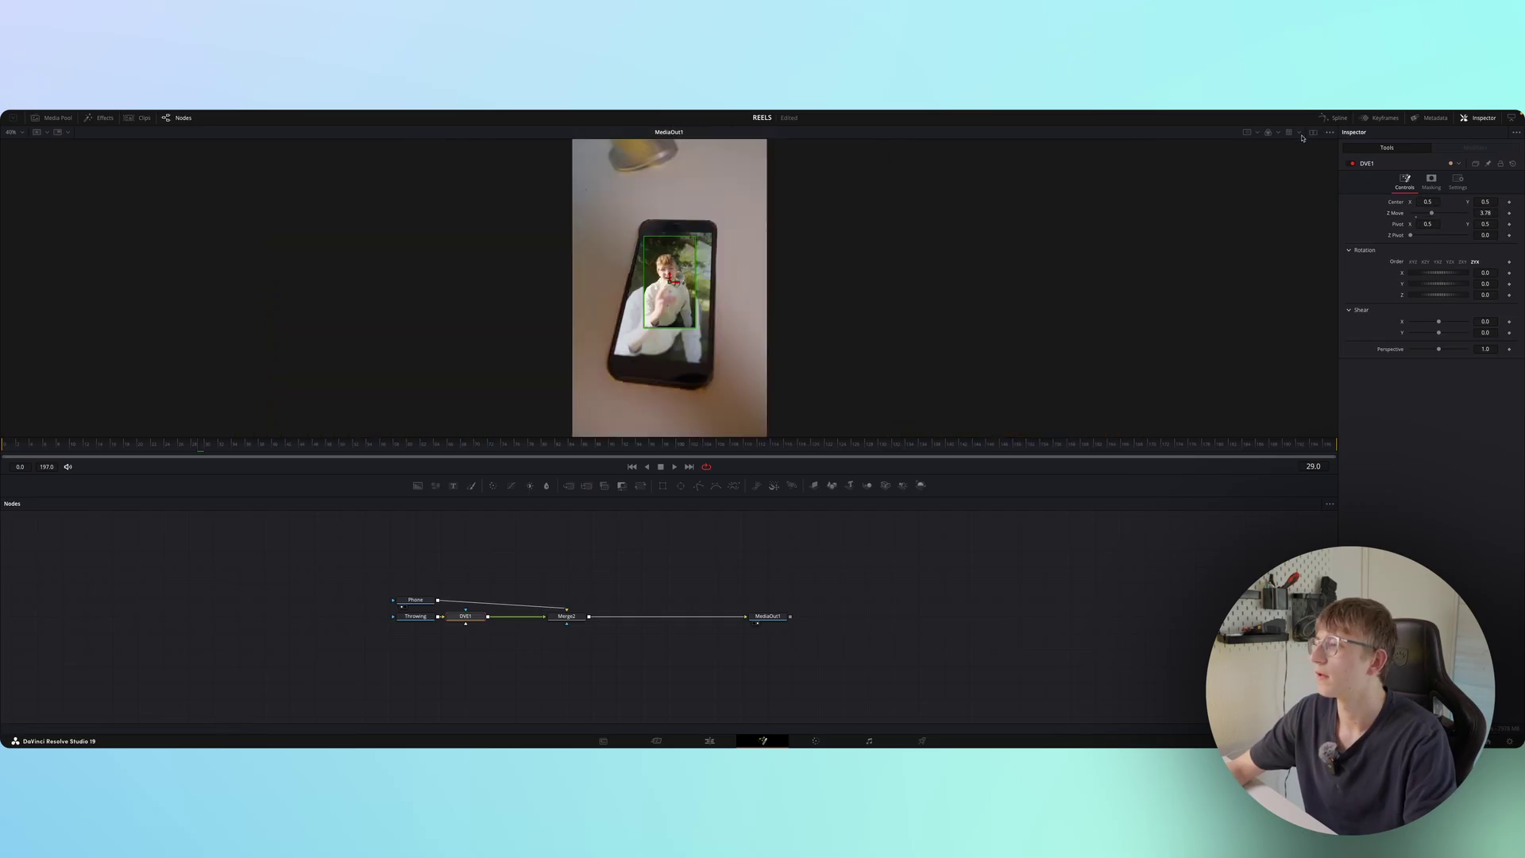
scroll(659, 275, "up", 3)
left_click_drag(658, 275, 655, 236)
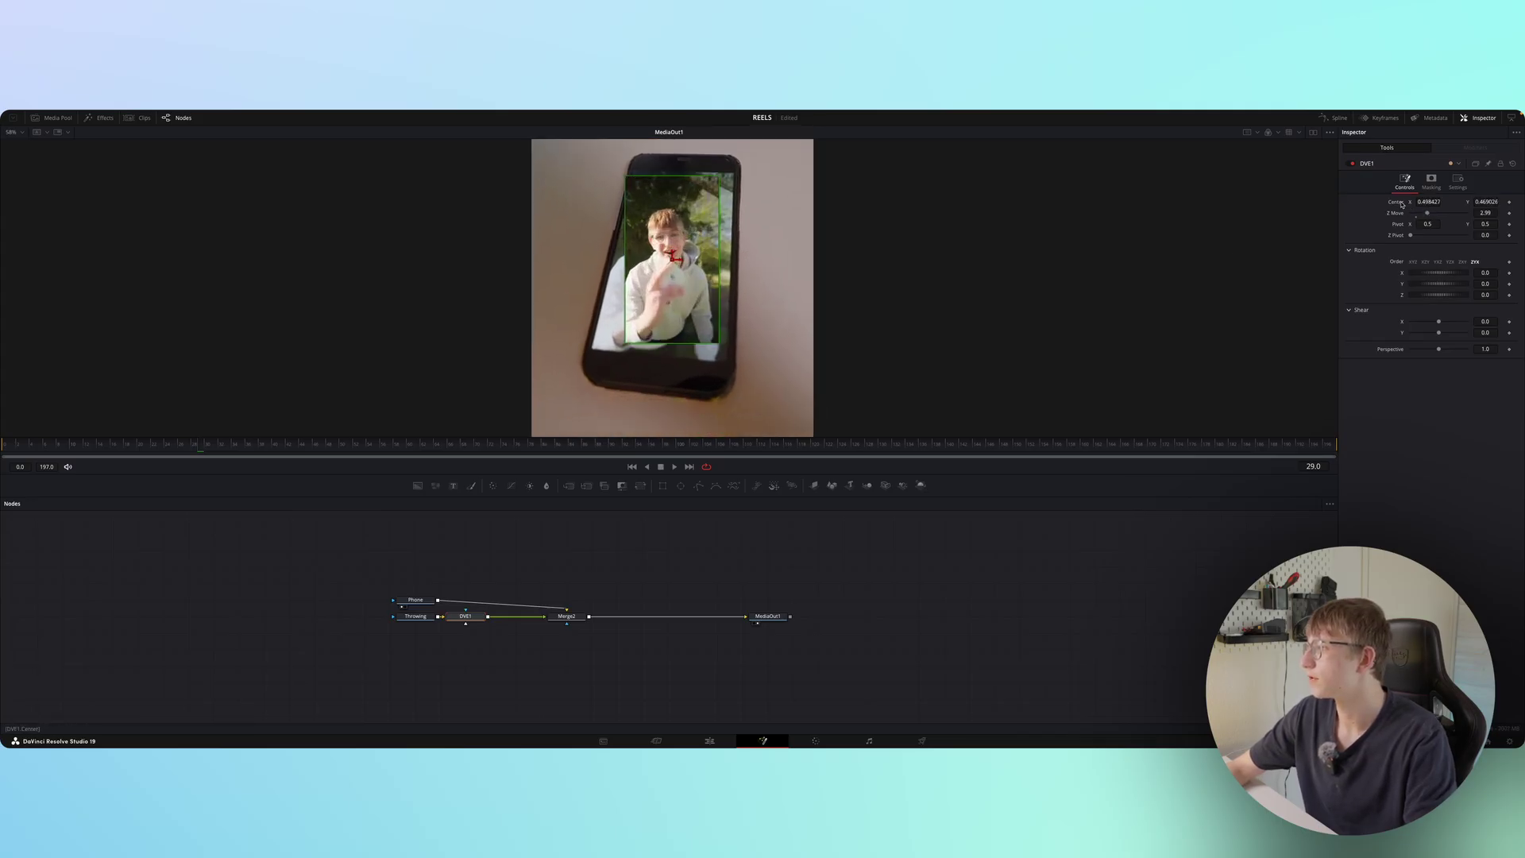
left_click_drag(1438, 277, 1433, 274)
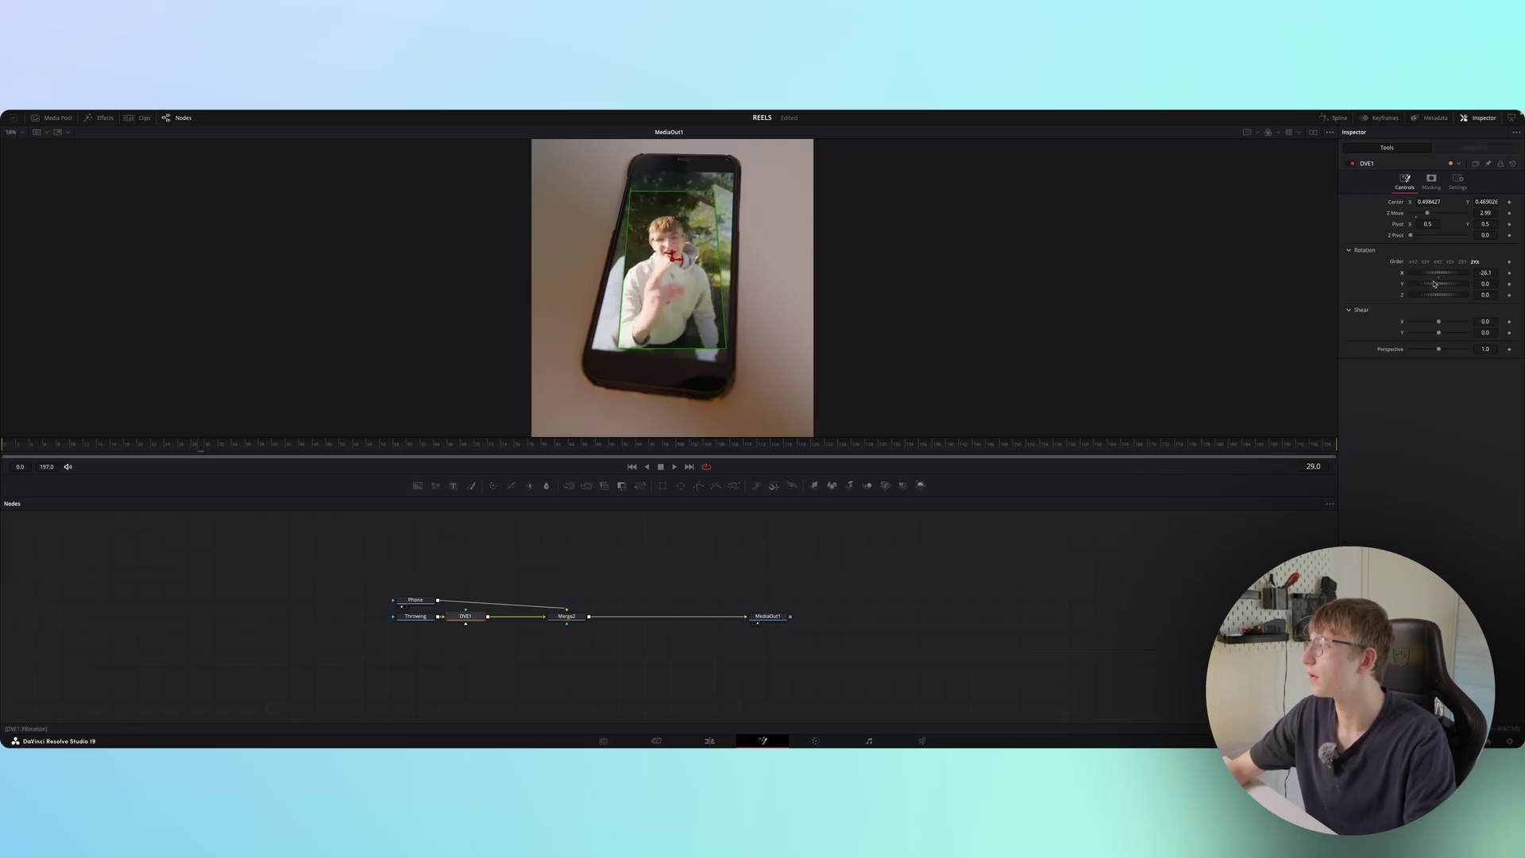
left_click_drag(1438, 295, 1442, 296)
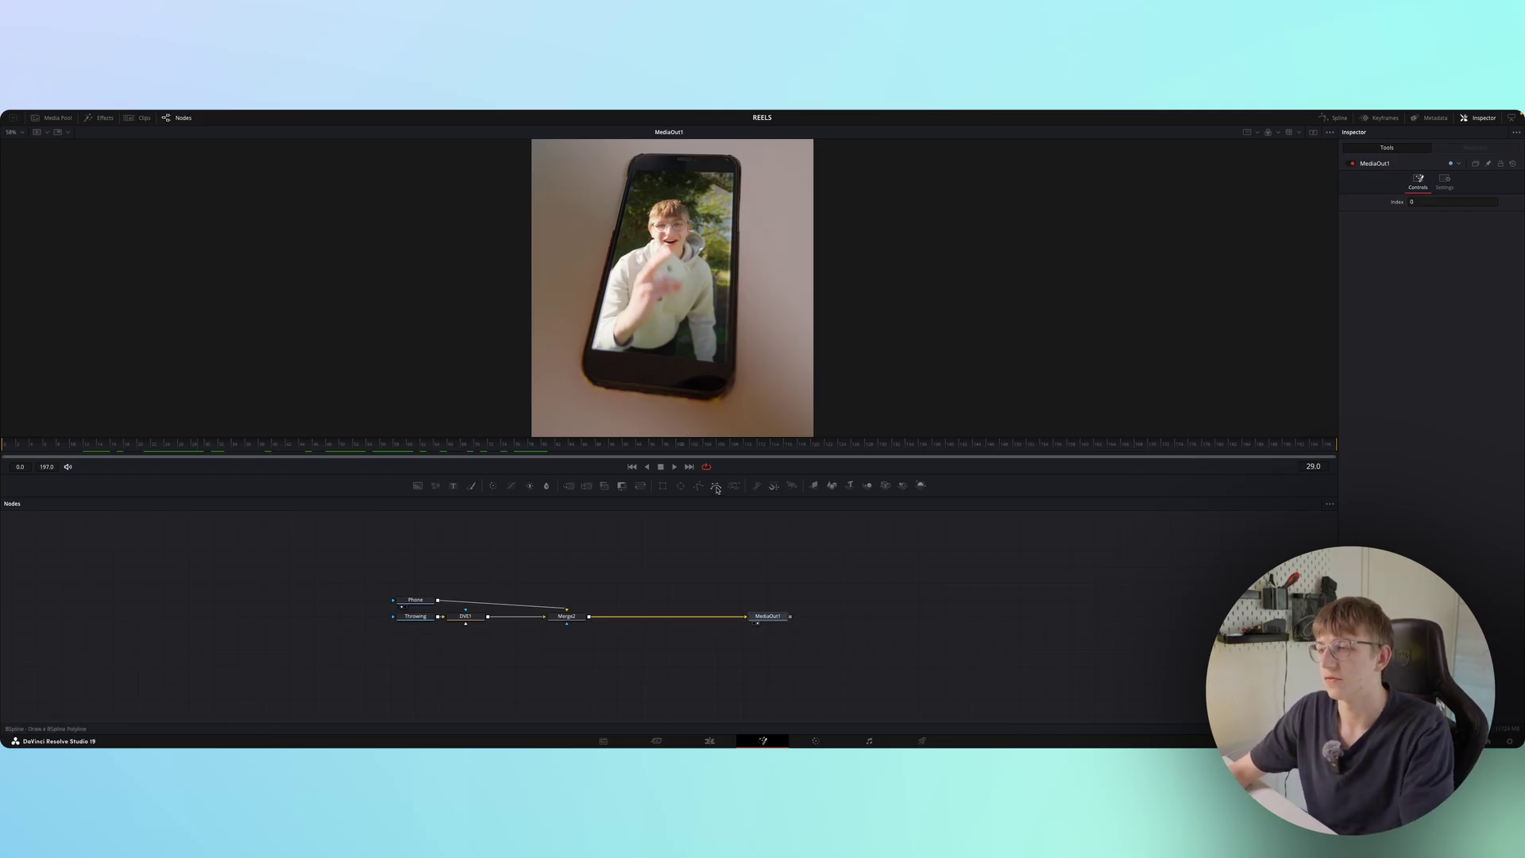
- Attach a Rectangle mask to the Throwing node and display Throwing in its own viewer
left_click_drag(665, 484, 415, 618)
left_click(416, 618)
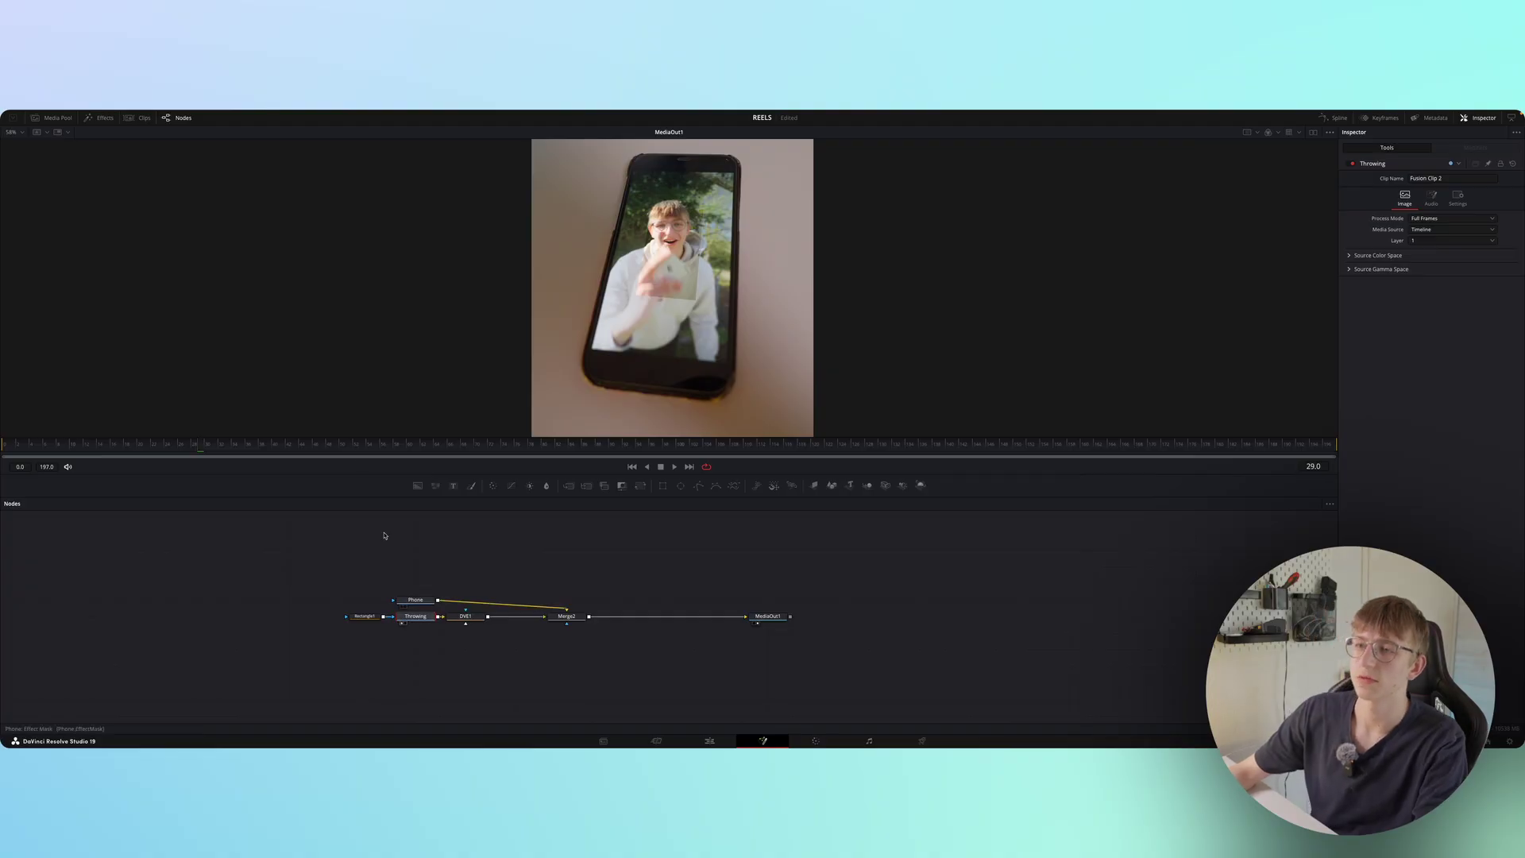
key("1")
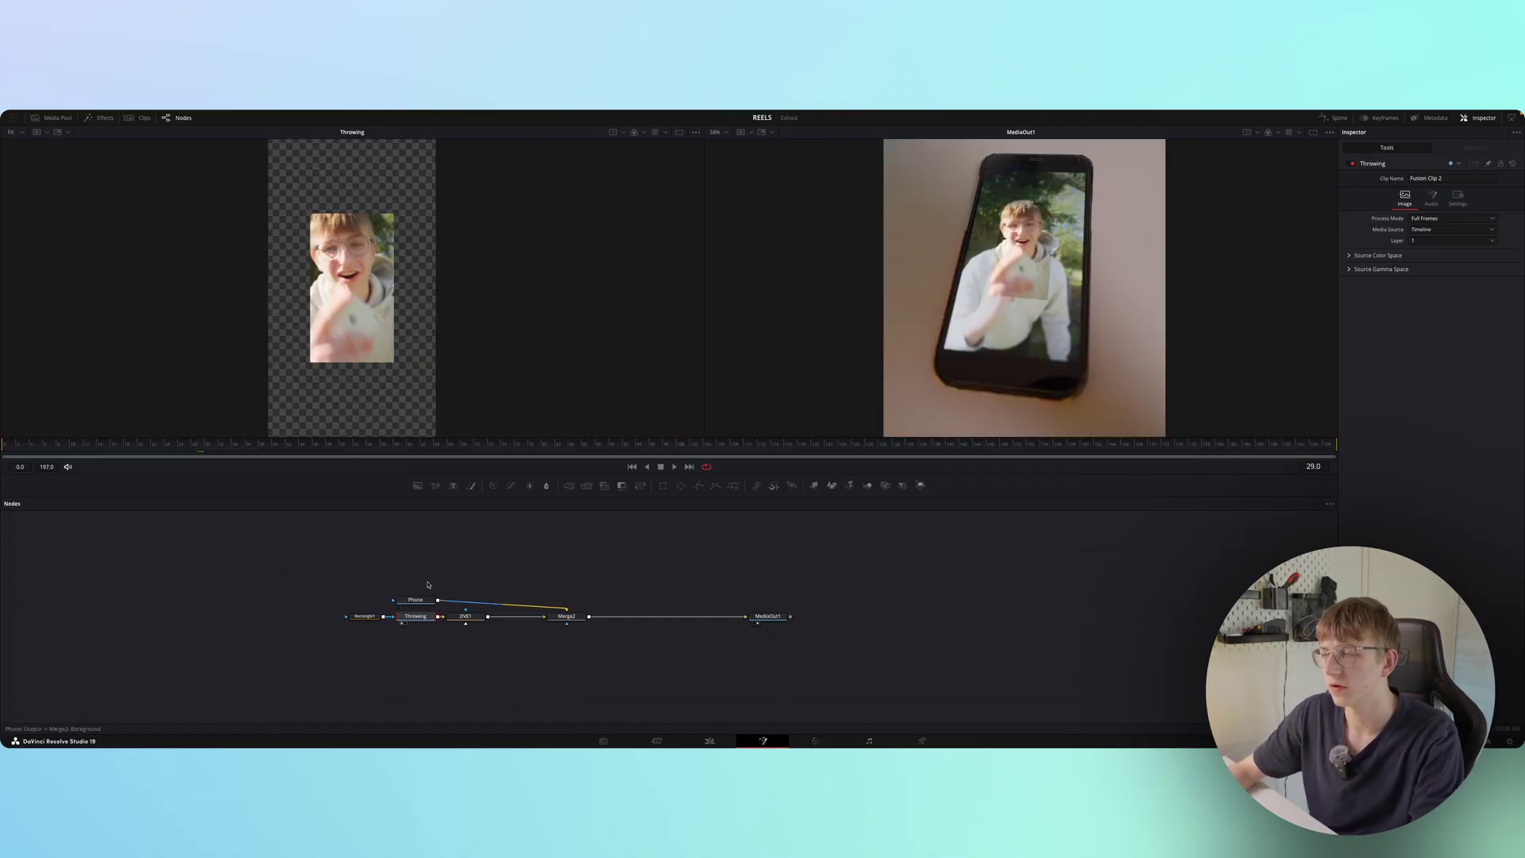
- Set the Rectangle mask's width and height to 1.0, soft edge to 0.2, and border width to a negative value
left_click(365, 615)
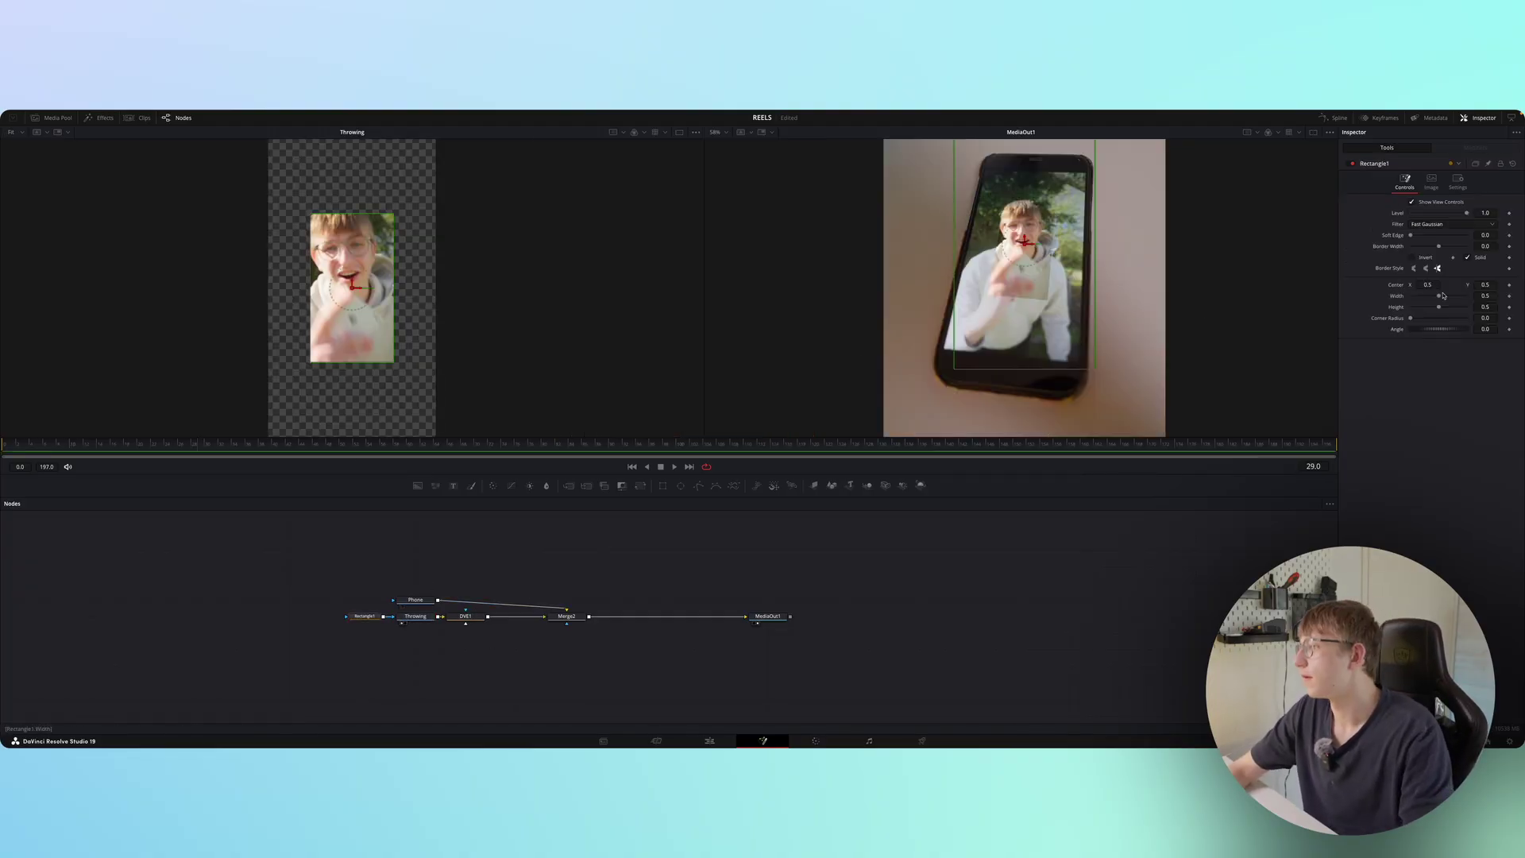
left_click_drag(1439, 296, 1467, 306)
left_click_drag(1412, 236, 1437, 216)
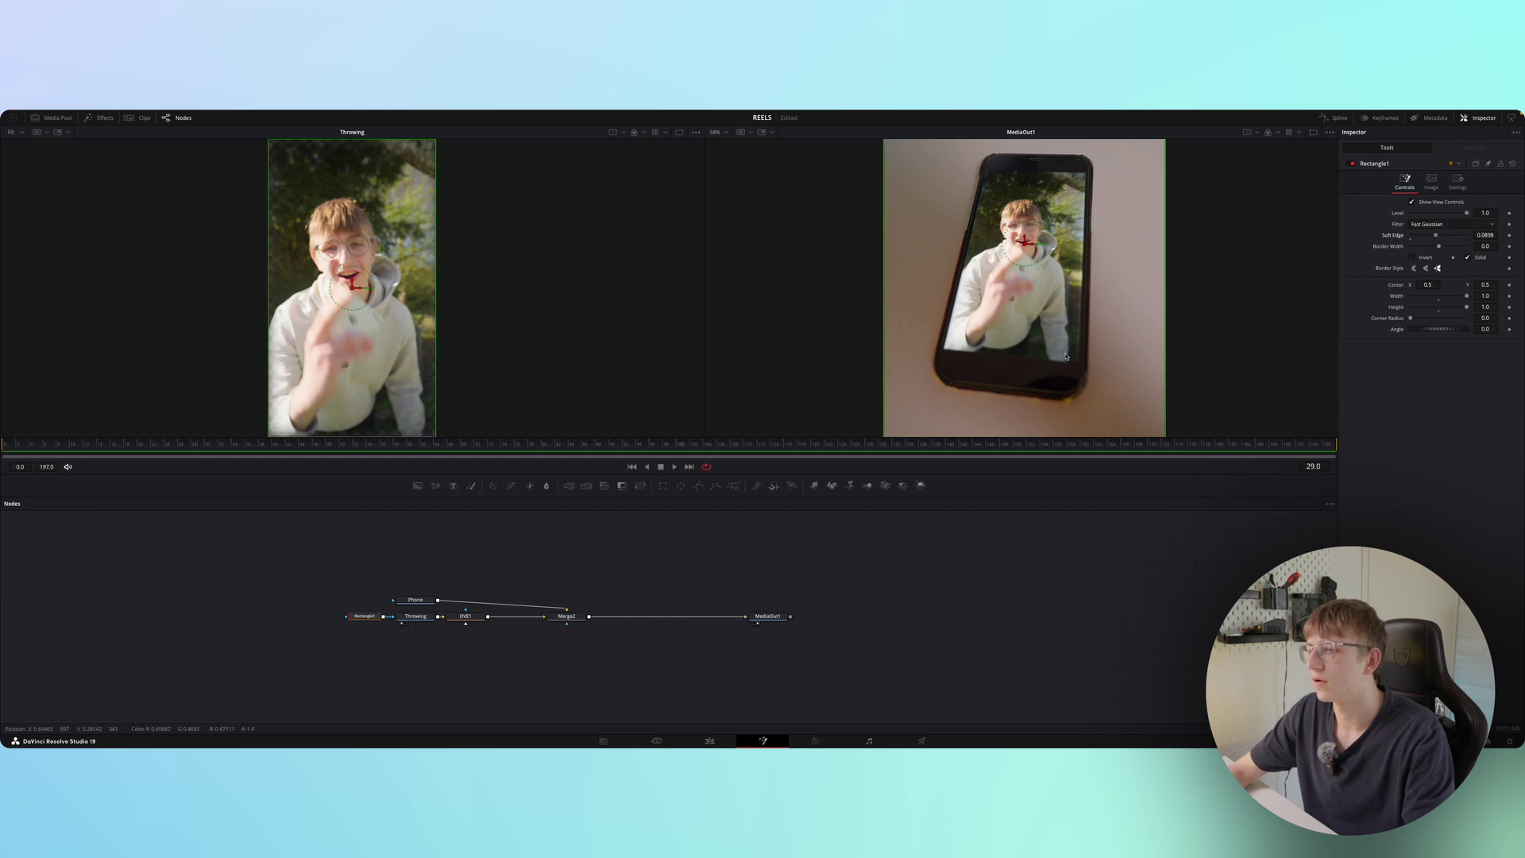
scroll(1066, 357, "up", 5)
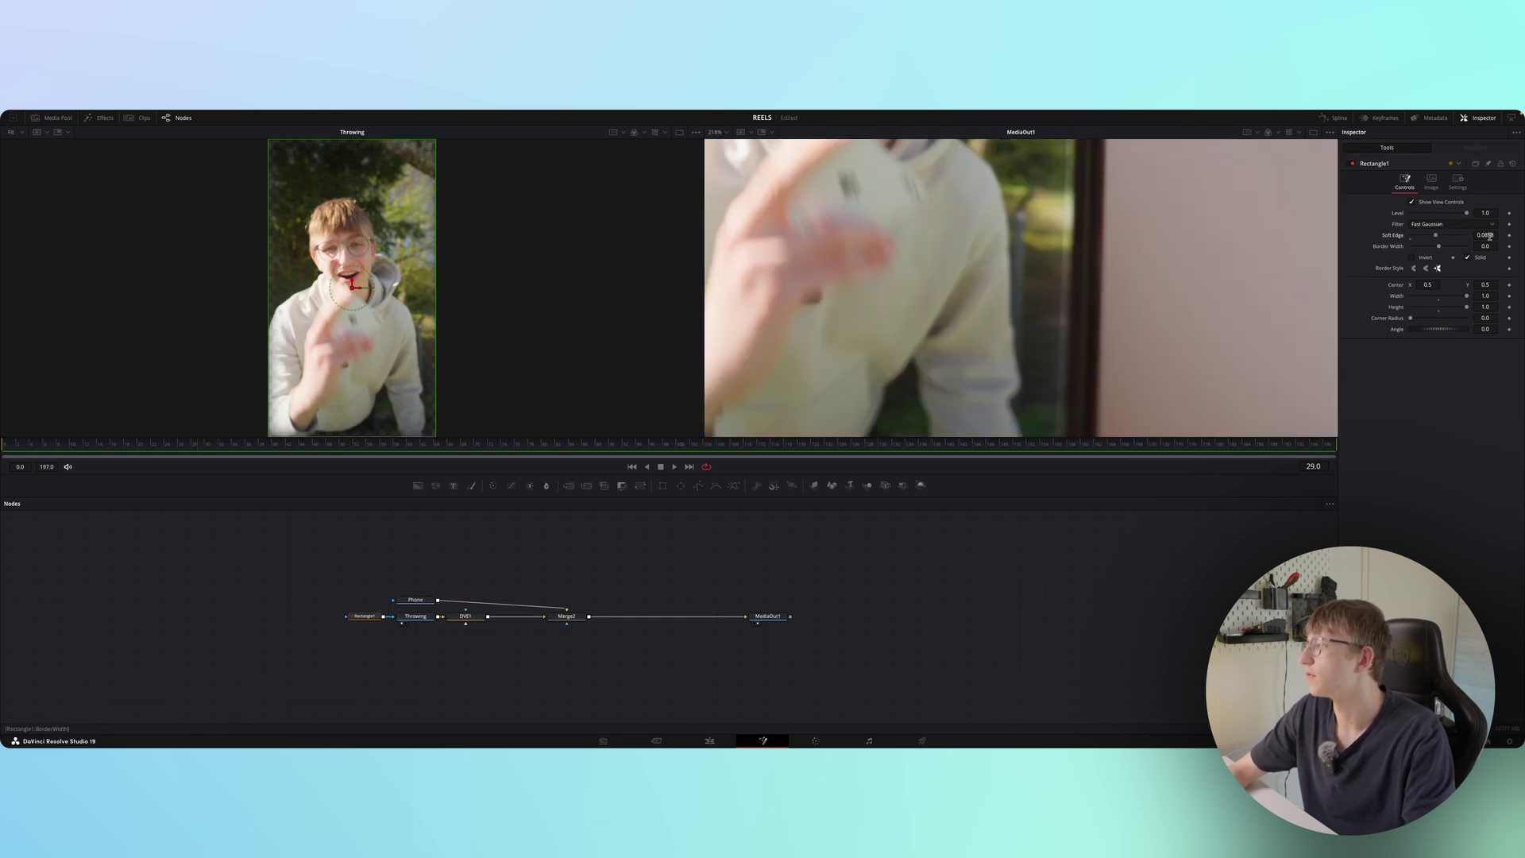
mouse_move(1435, 238)
left_mouse_down()
mouse_move(1406, 228)
mouse_move(1431, 226)
left_mouse_up()
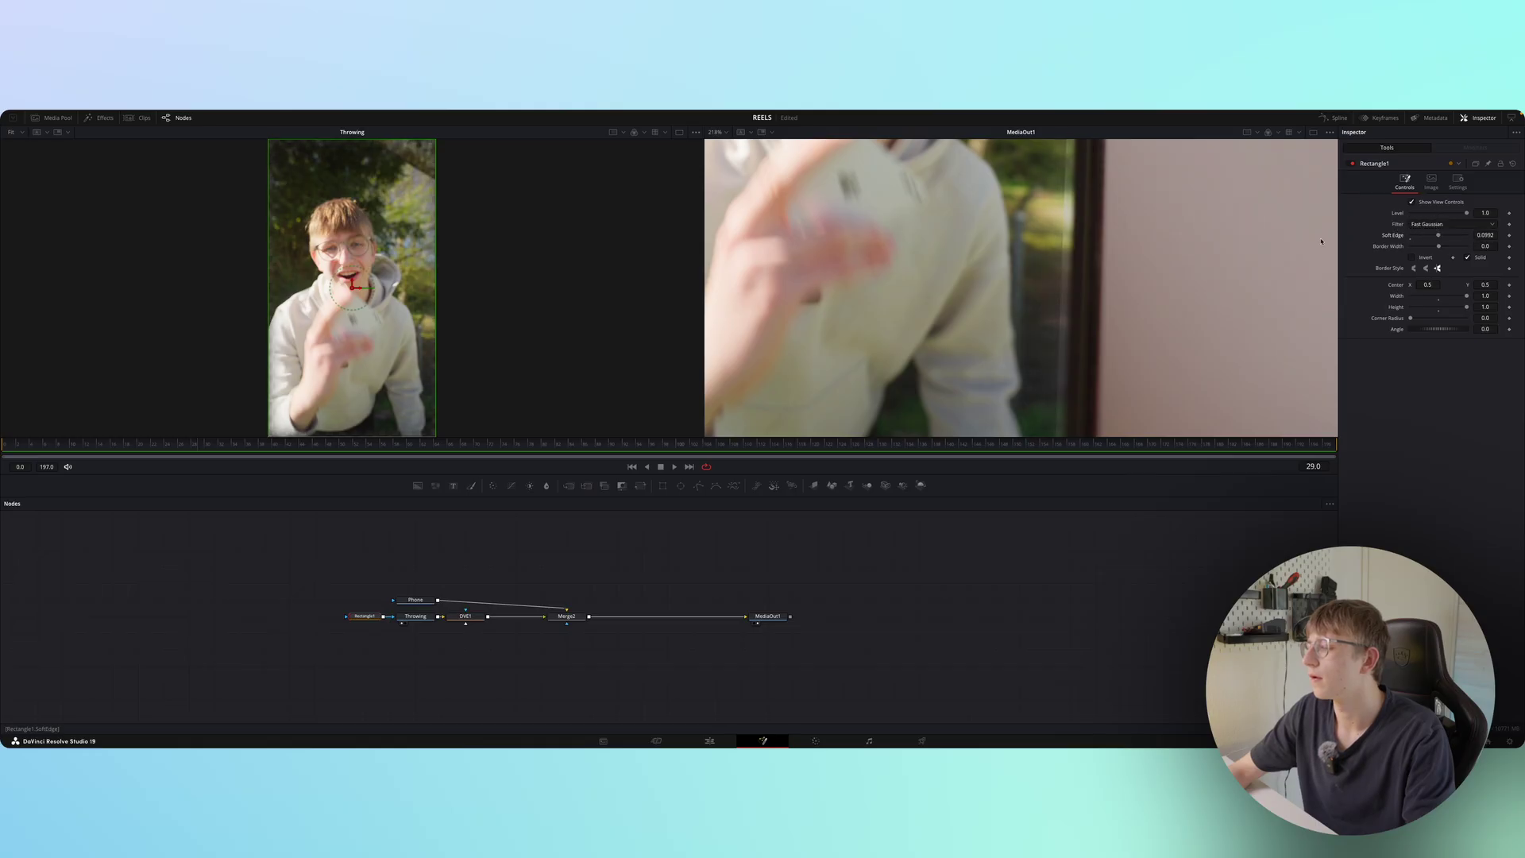
scroll(997, 294, "down", 2)
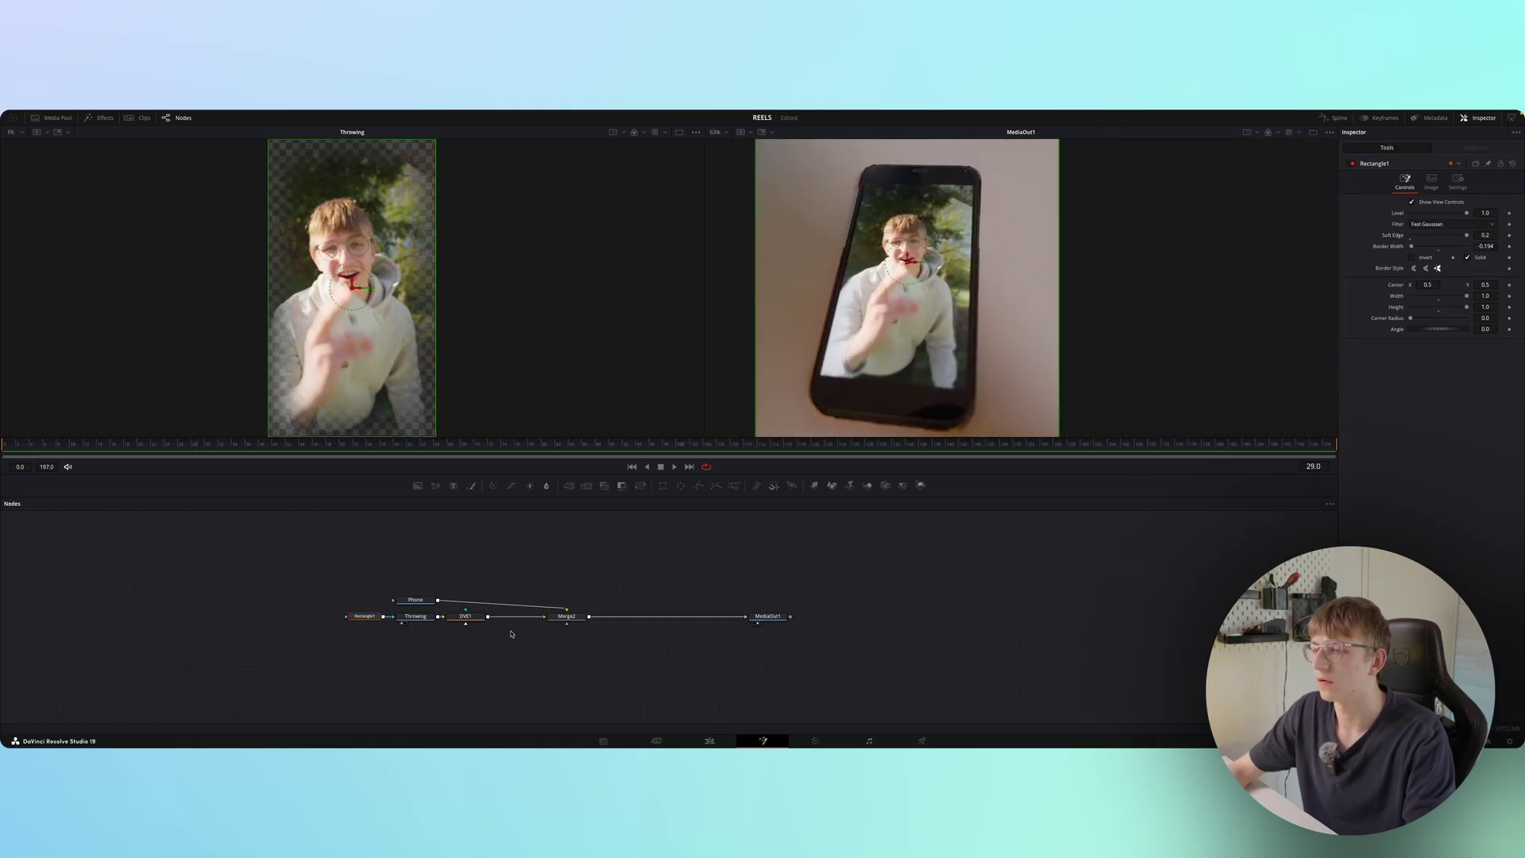
- Toggle the Throwing node off and on to compare the masked overlay with the original phone footage
left_click(433, 616)
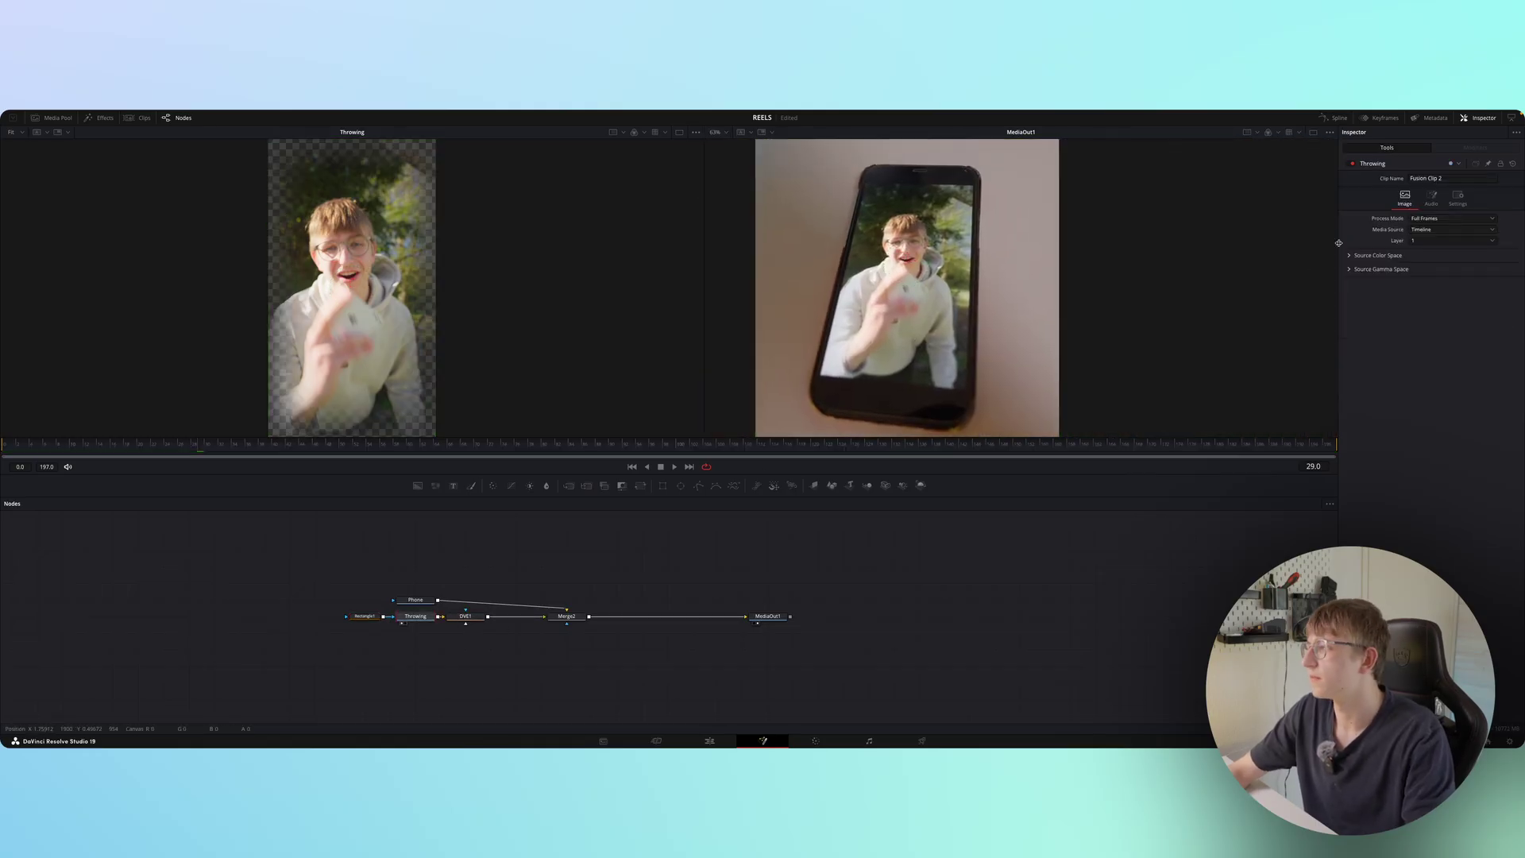
left_click(1354, 164)
left_click(1355, 164)
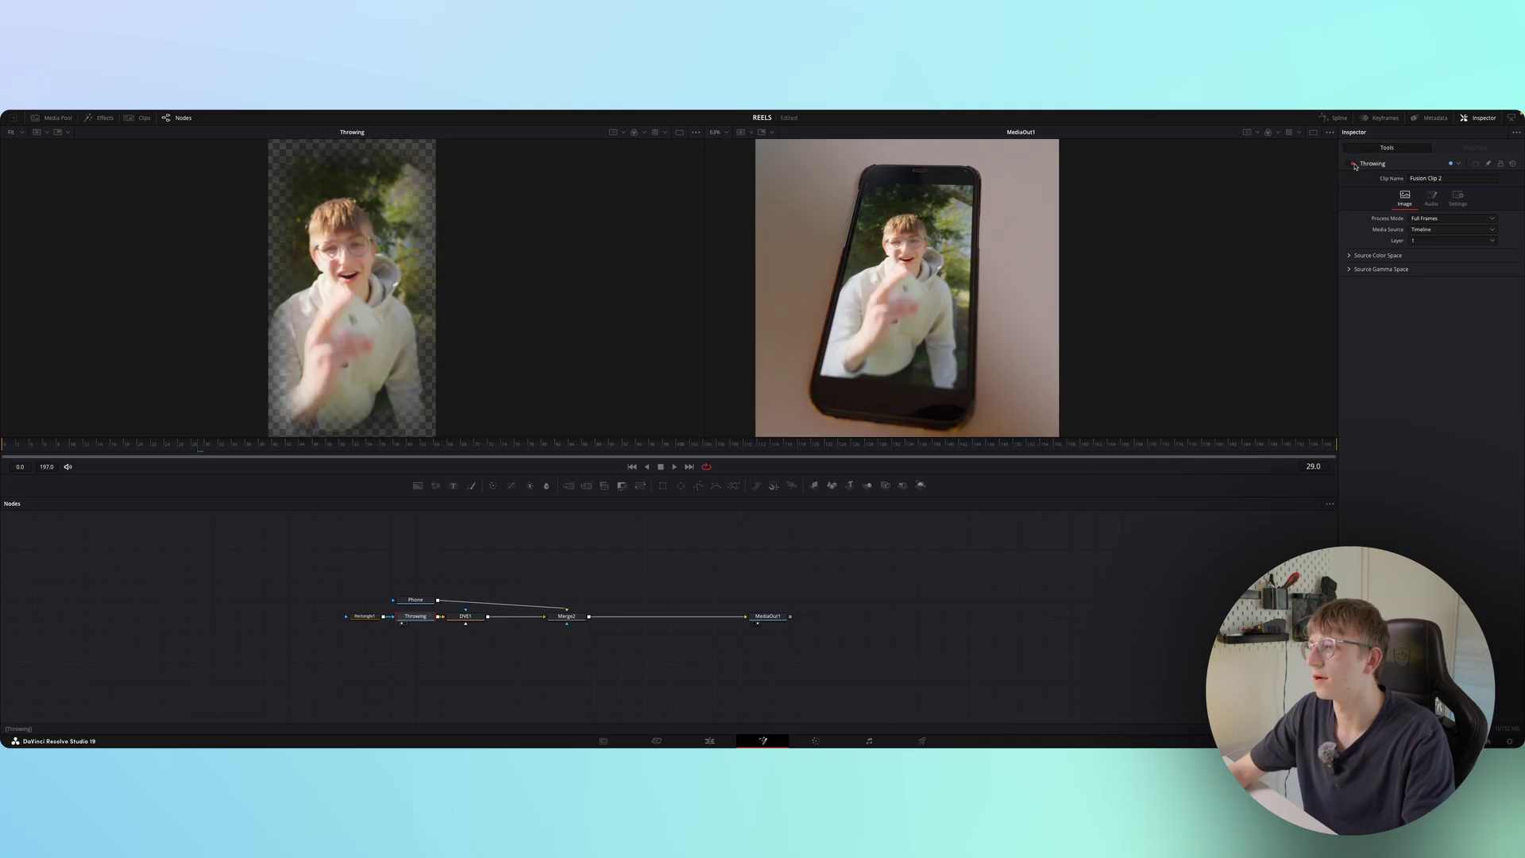
left_click(1355, 165)
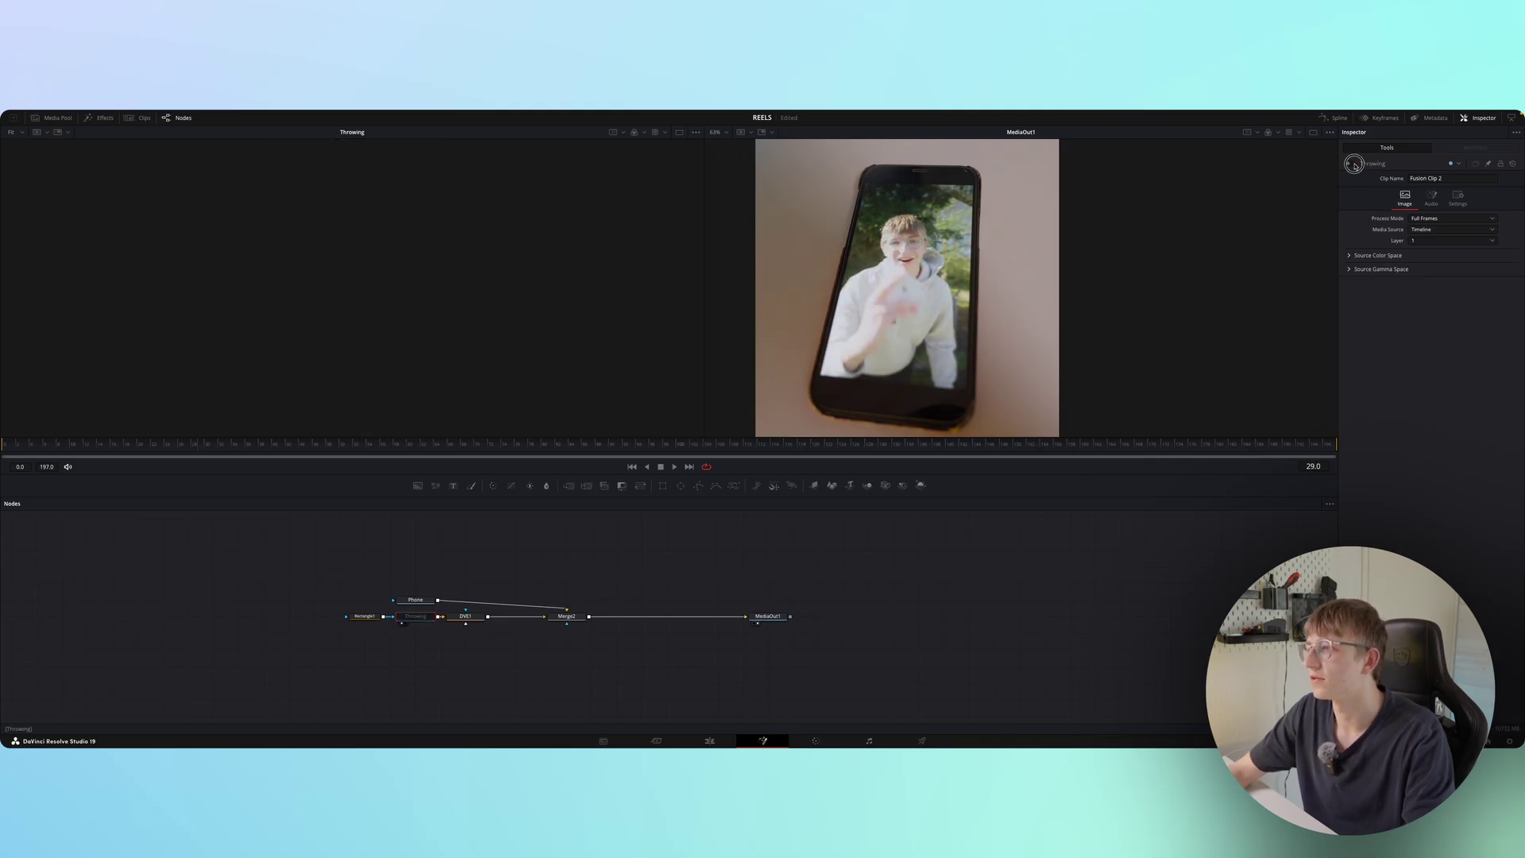
left_click(1355, 165)
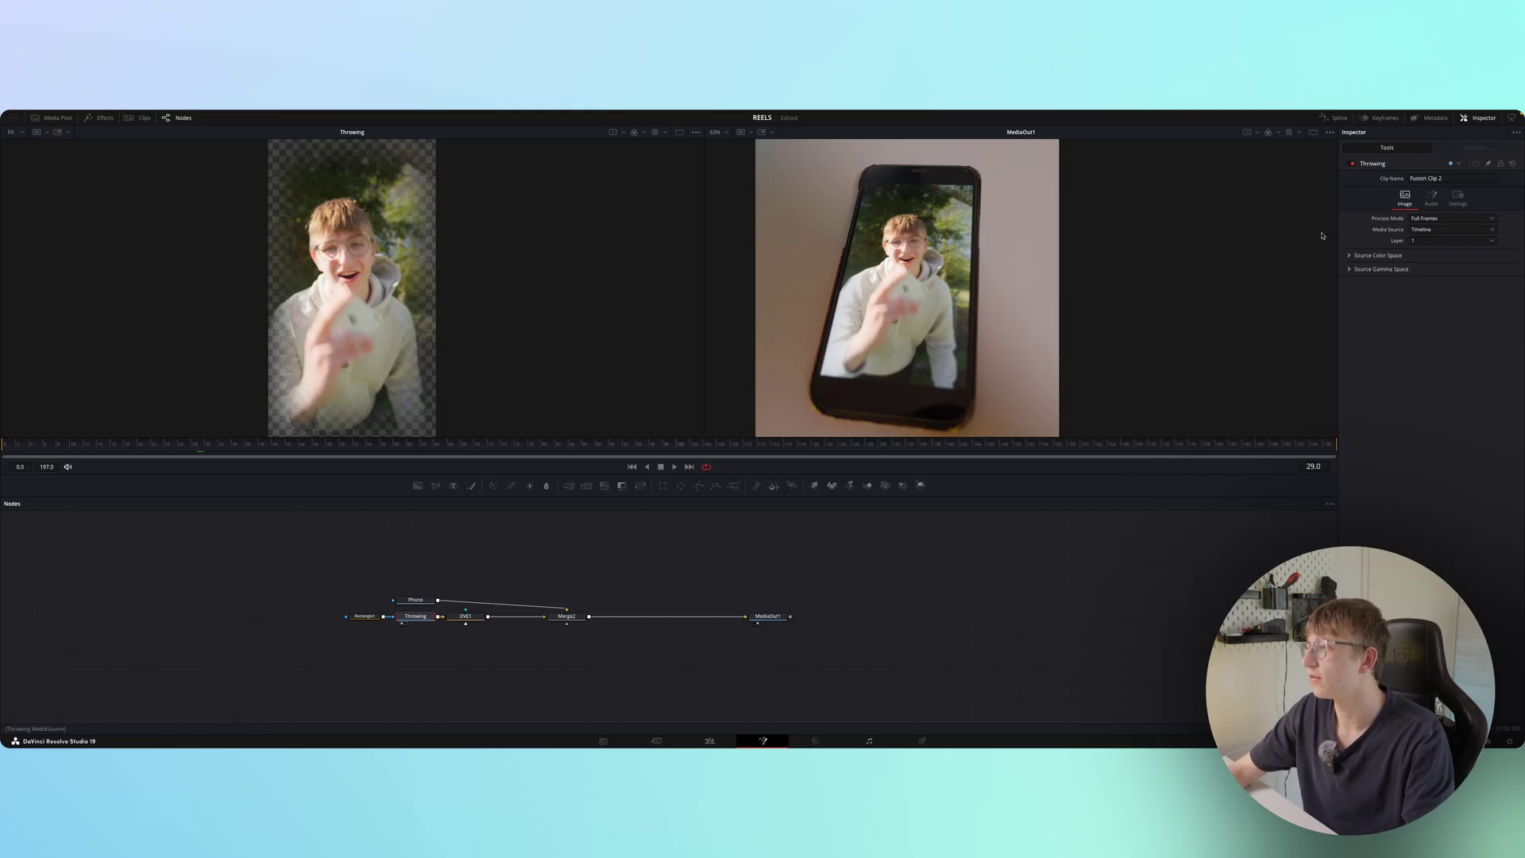
scroll(902, 385, "down", 4)
key("ctrl+f")
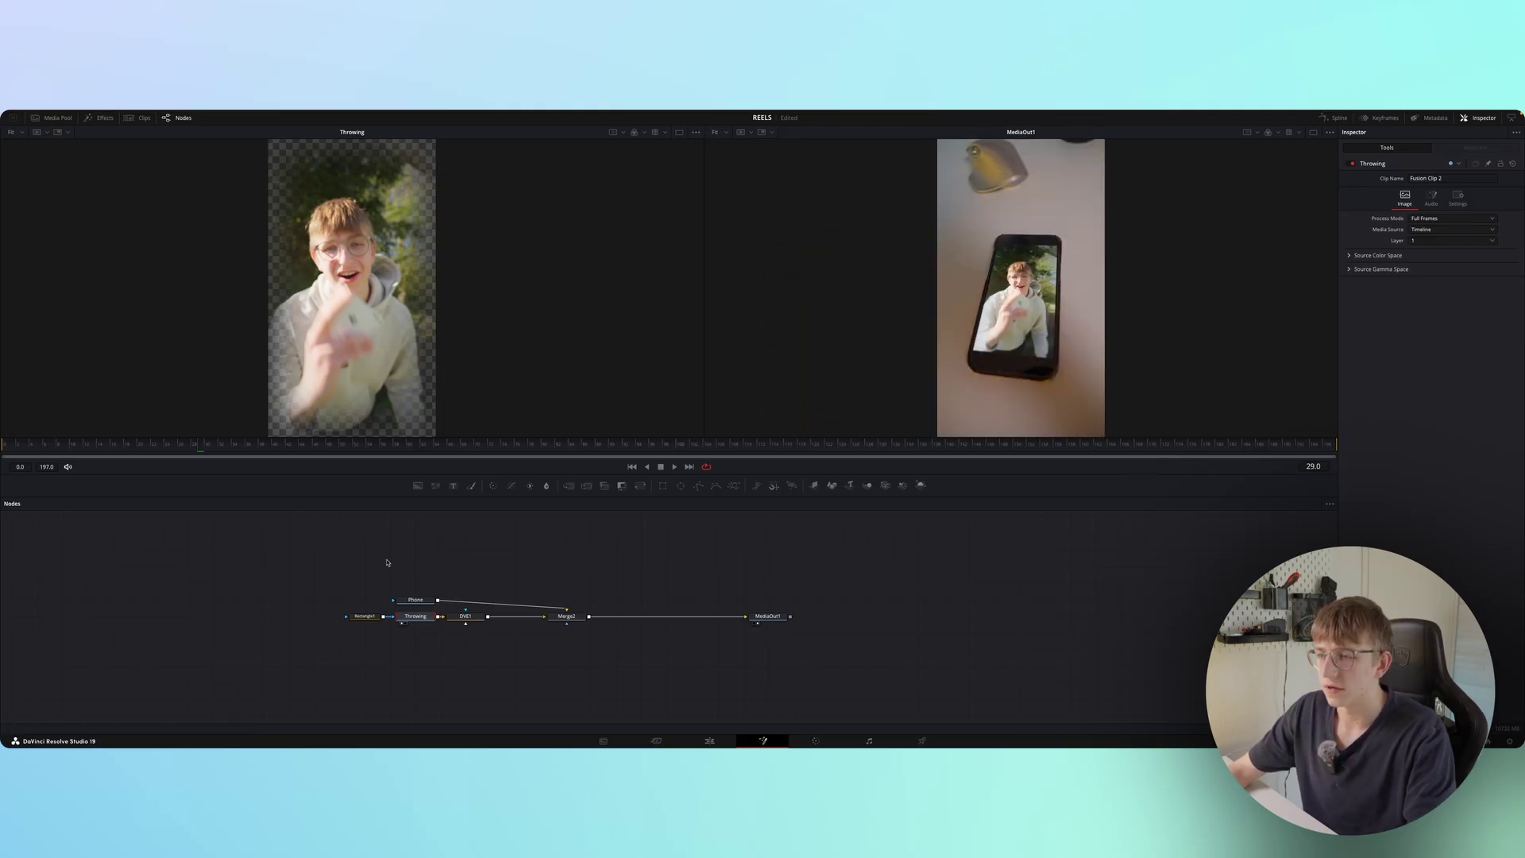
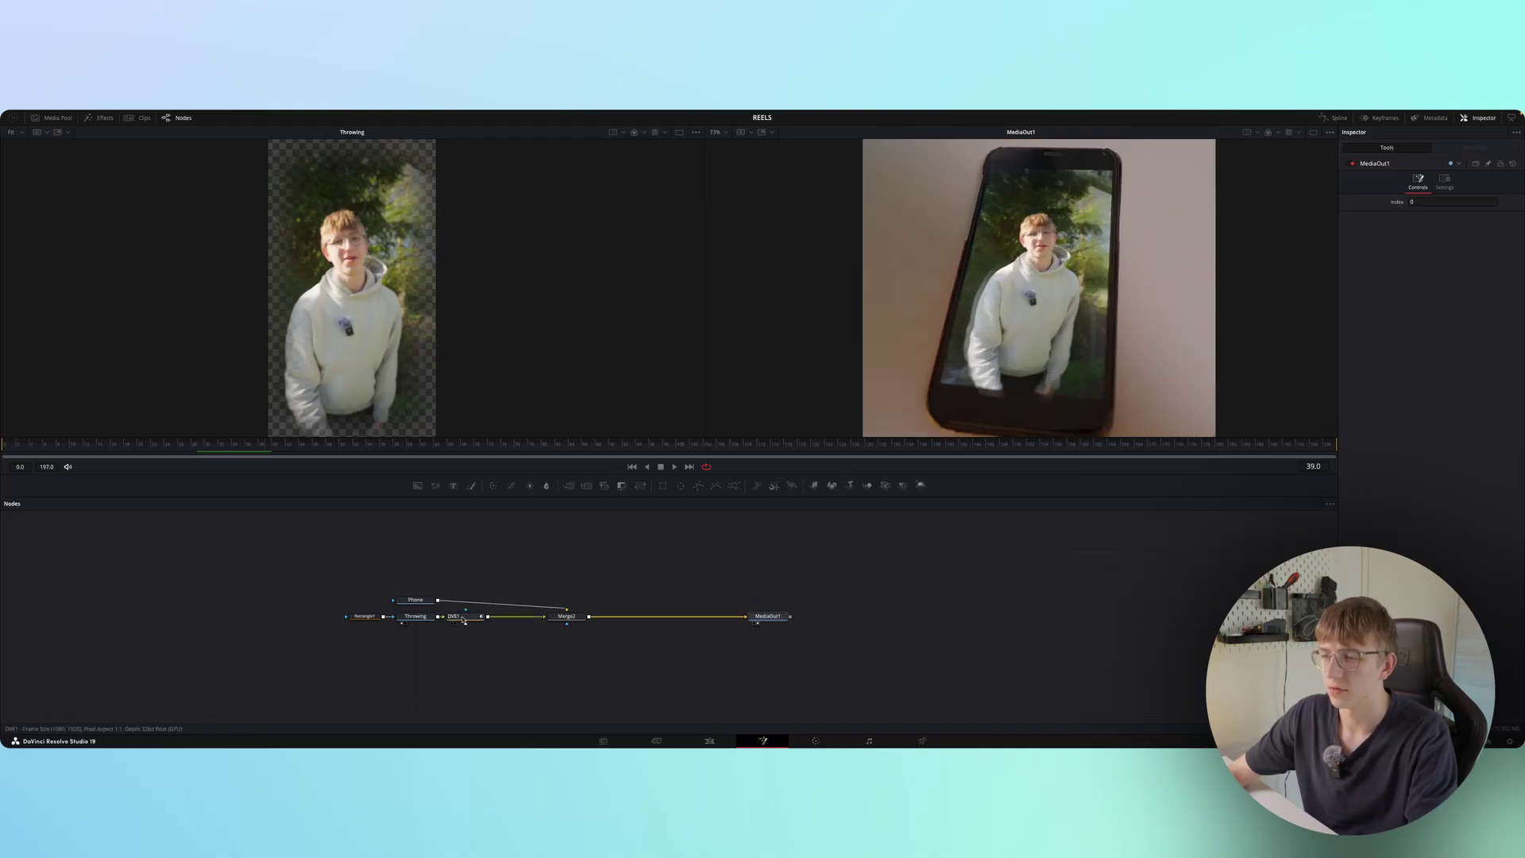
- Keyframe DVE1 to follow the phone screen, adjusting Center at frames 39 and 52 and Z Move at frame 60, and check frame 73
left_click(425, 617)
left_click(467, 619)
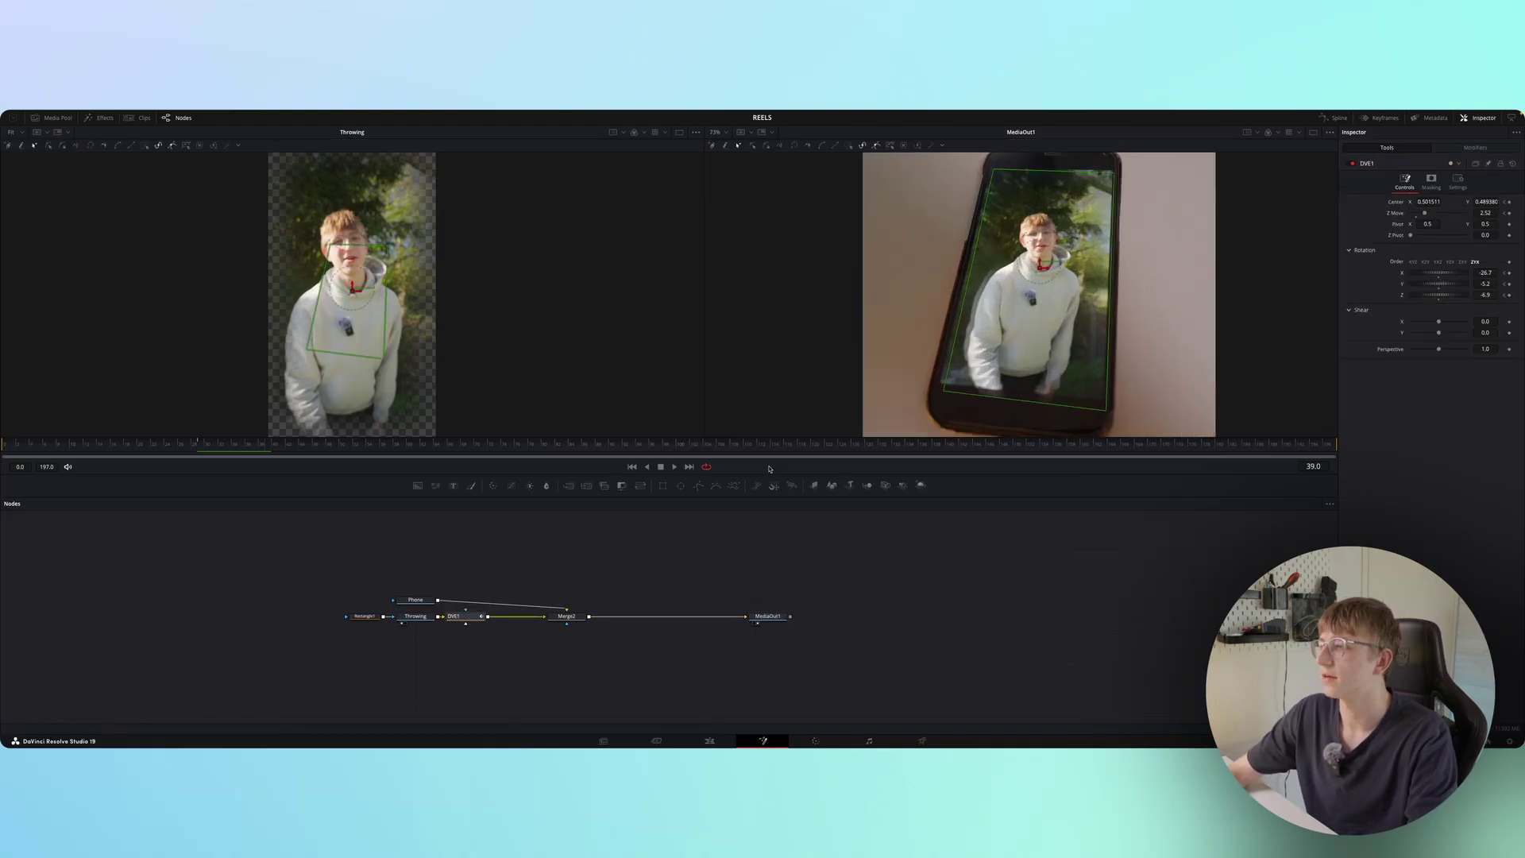
left_click_drag(1038, 268, 1035, 264)
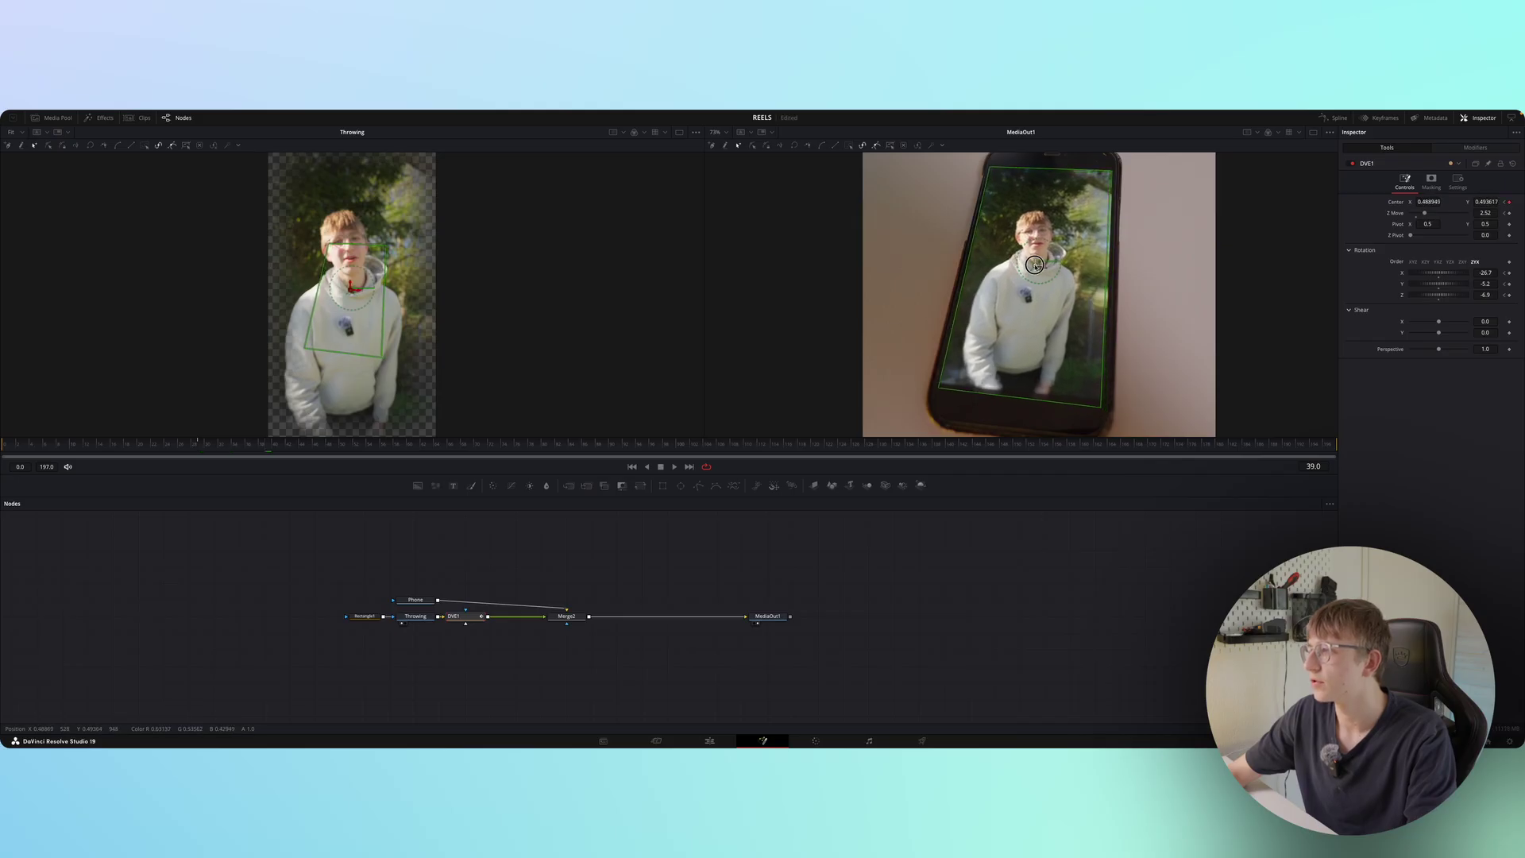
left_click(354, 444)
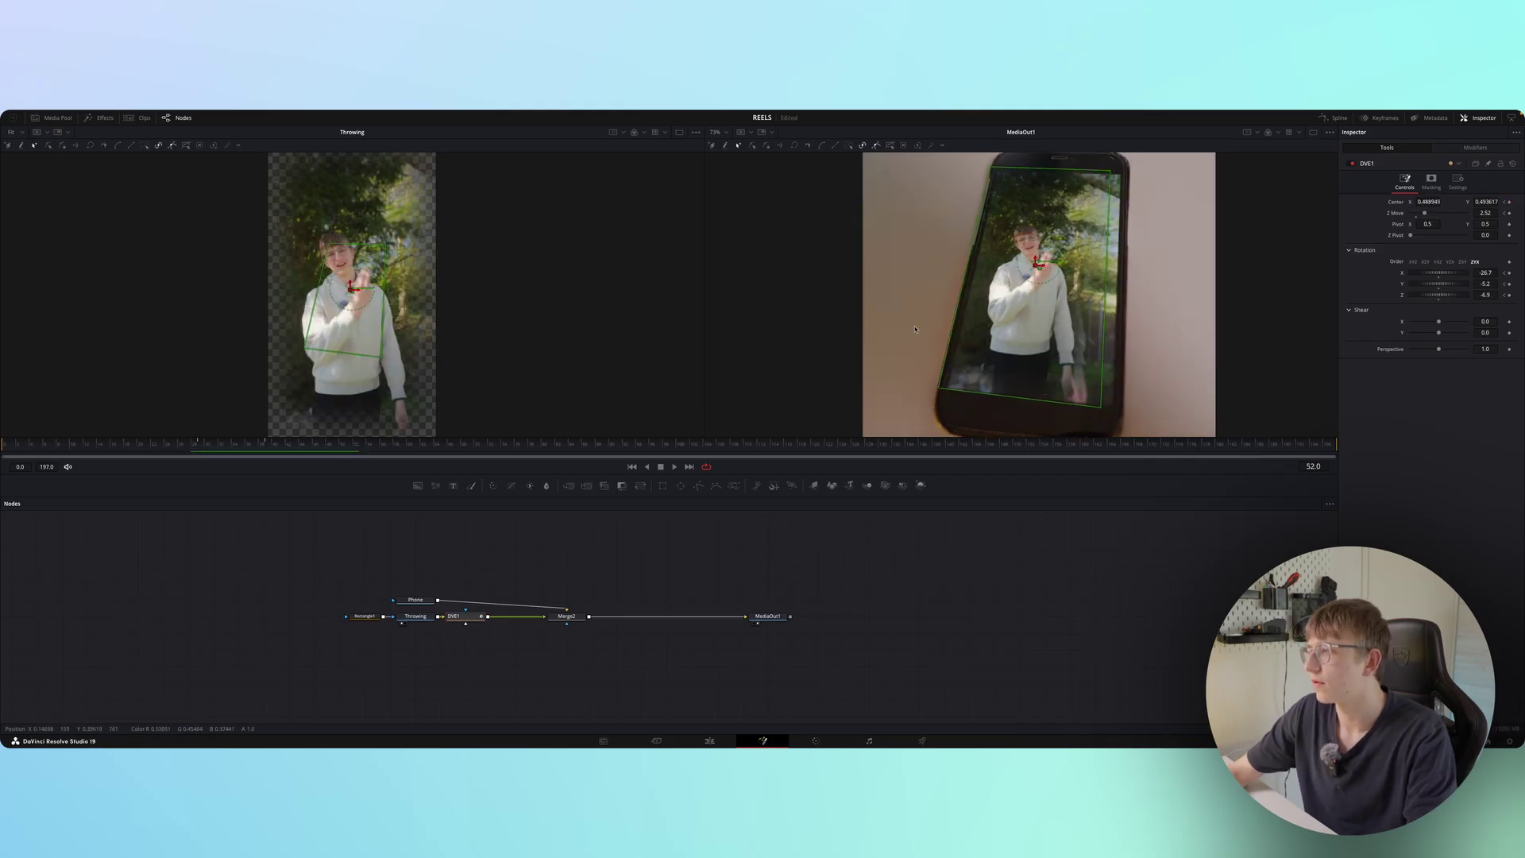
left_click_drag(1037, 266, 1043, 267)
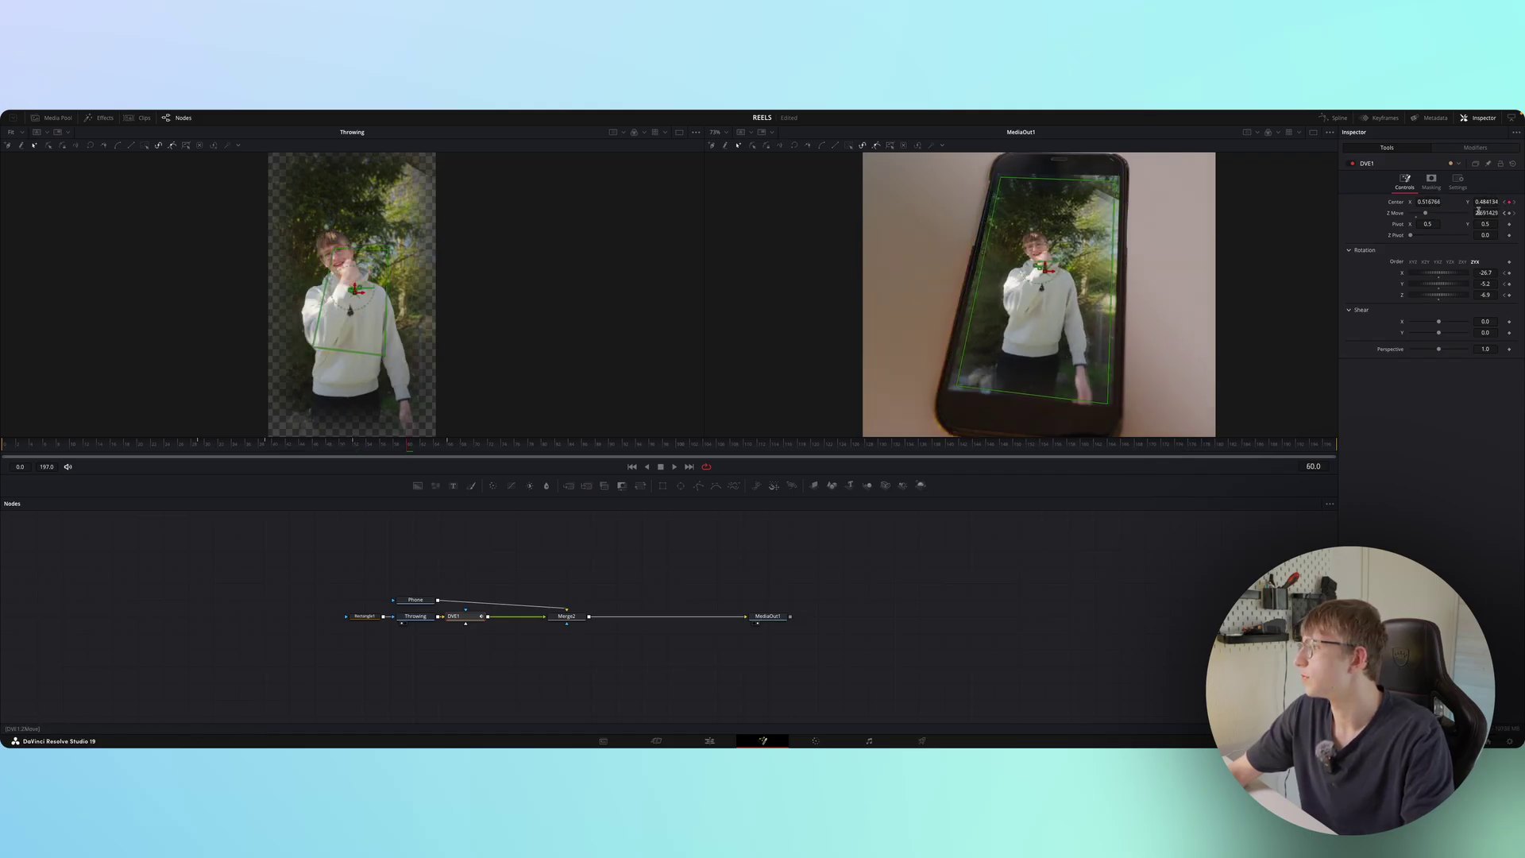
left_click_drag(1479, 211, 1477, 213)
left_click_drag(401, 447, 293, 450)
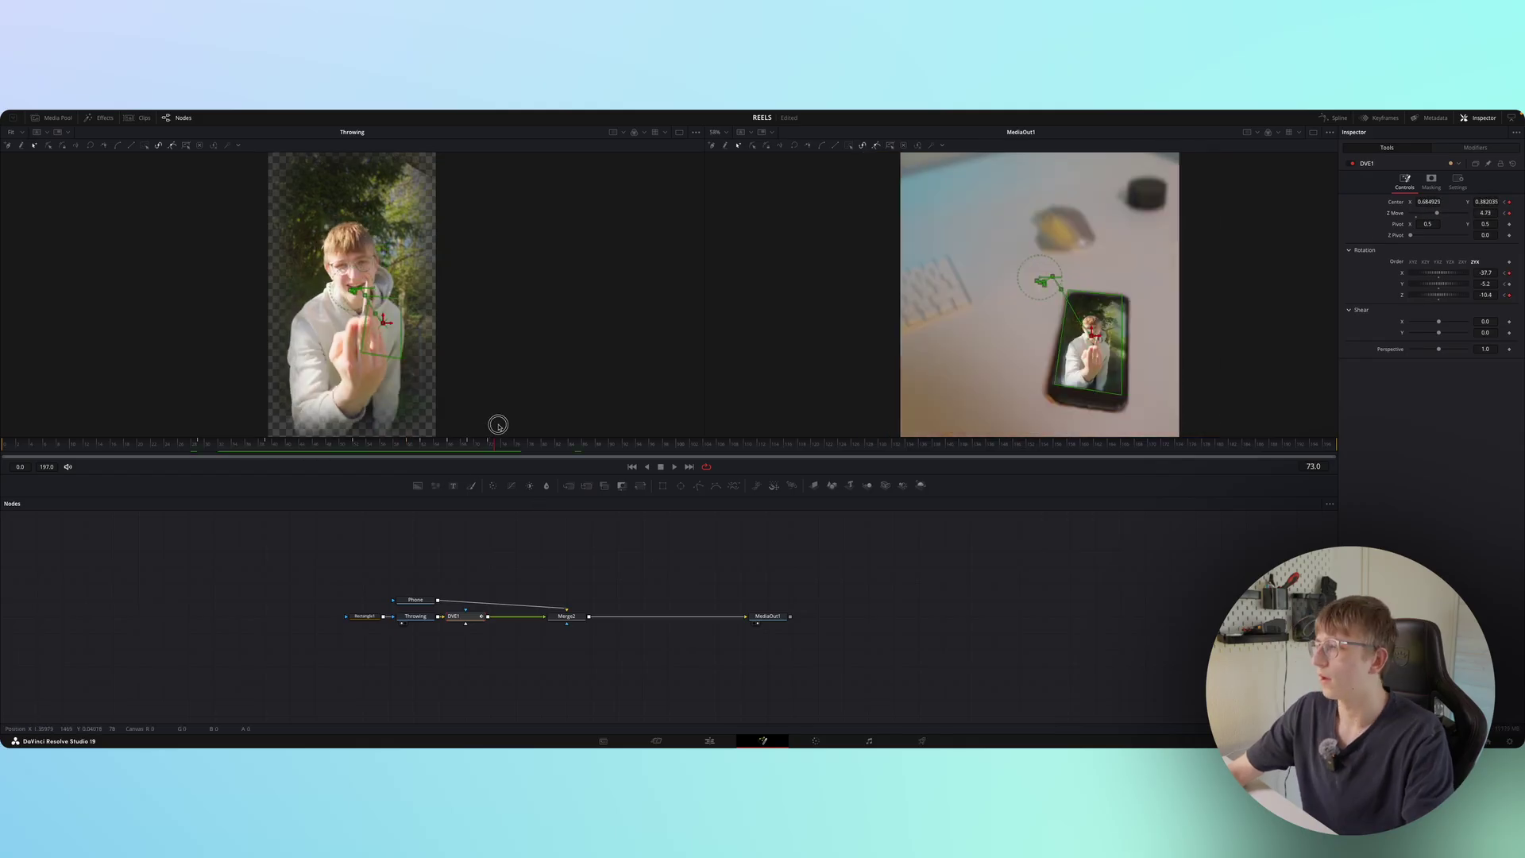
mouse_move(499, 426)
left_mouse_down()
mouse_move(510, 422)
mouse_move(477, 426)
mouse_move(521, 425)
mouse_move(474, 433)
mouse_move(494, 452)
left_mouse_up()
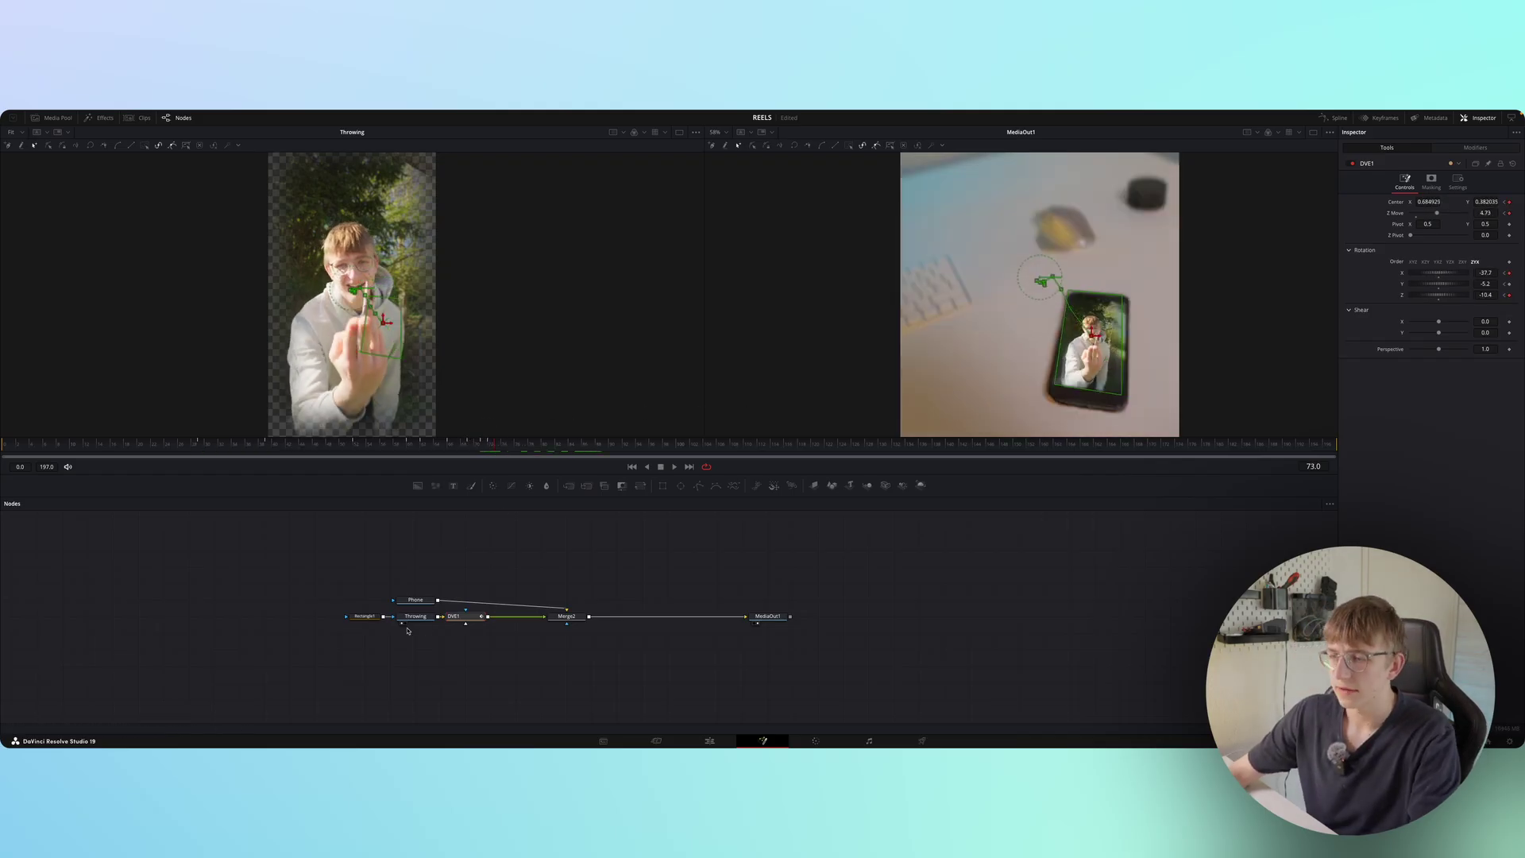
- Shift the Rectangle1 and Throwing nodes away from DVE1 and insert a Brightness/Contrast node after Throwing
left_click_drag(406, 635, 362, 608)
left_click_drag(415, 617, 339, 617)
left_click(340, 618)
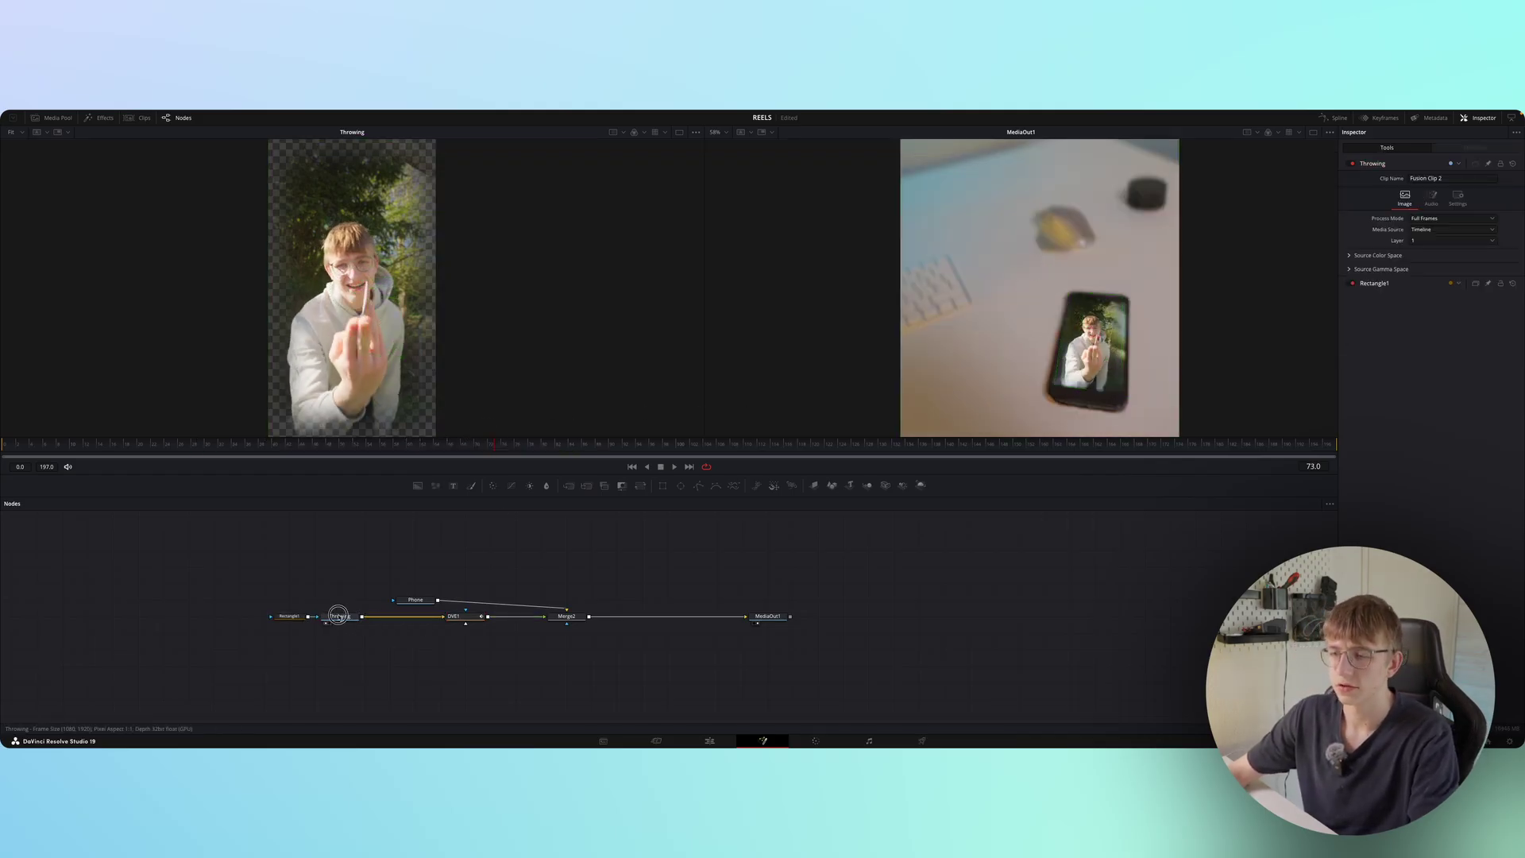
key("shift+space")
key("BackSpace")
key("BackSpace")
key("BackSpace")
type("brig")
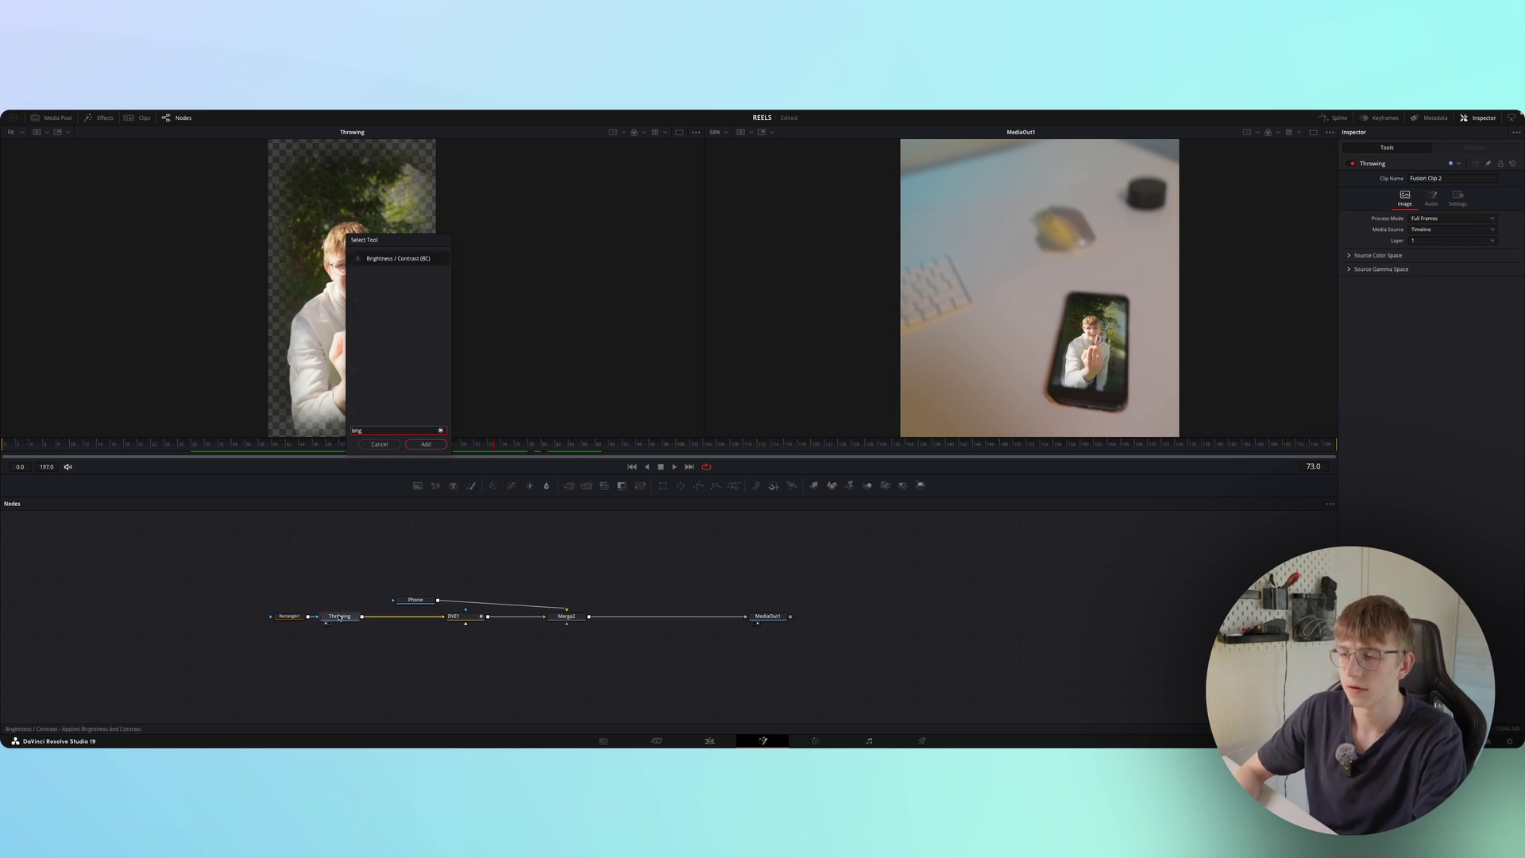
key("Return")
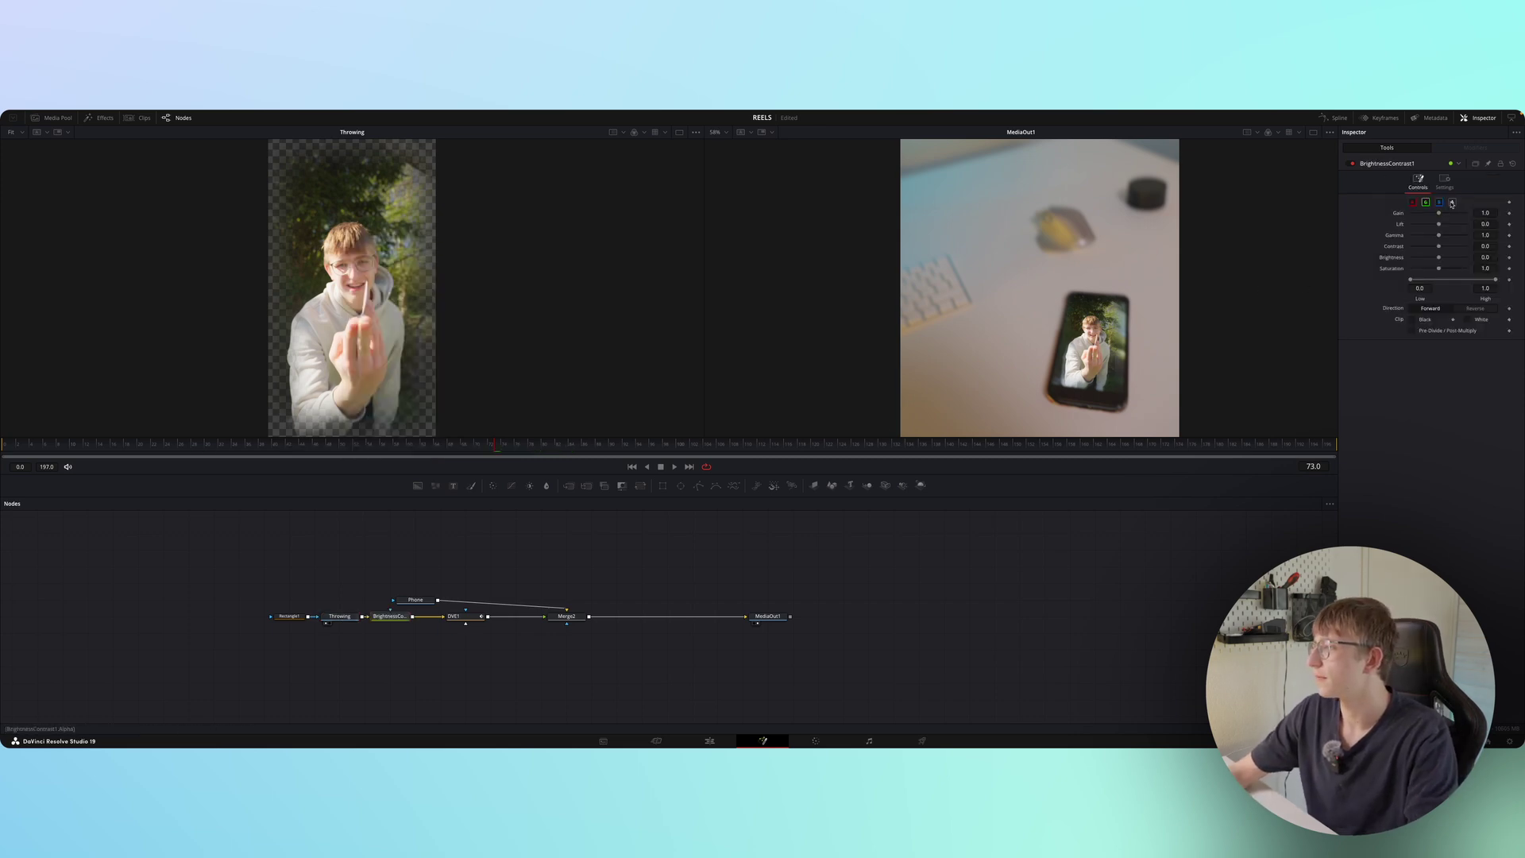
- Enable the alpha channel in the Brightness/Contrast node and keyframe Gain from 1.0 at frame 72 to fade out the overlay
mouse_move(1438, 214)
left_mouse_down()
mouse_move(1373, 222)
mouse_move(1439, 213)
left_mouse_up()
mouse_move(501, 445)
left_mouse_down()
mouse_move(469, 443)
mouse_move(493, 440)
left_mouse_up()
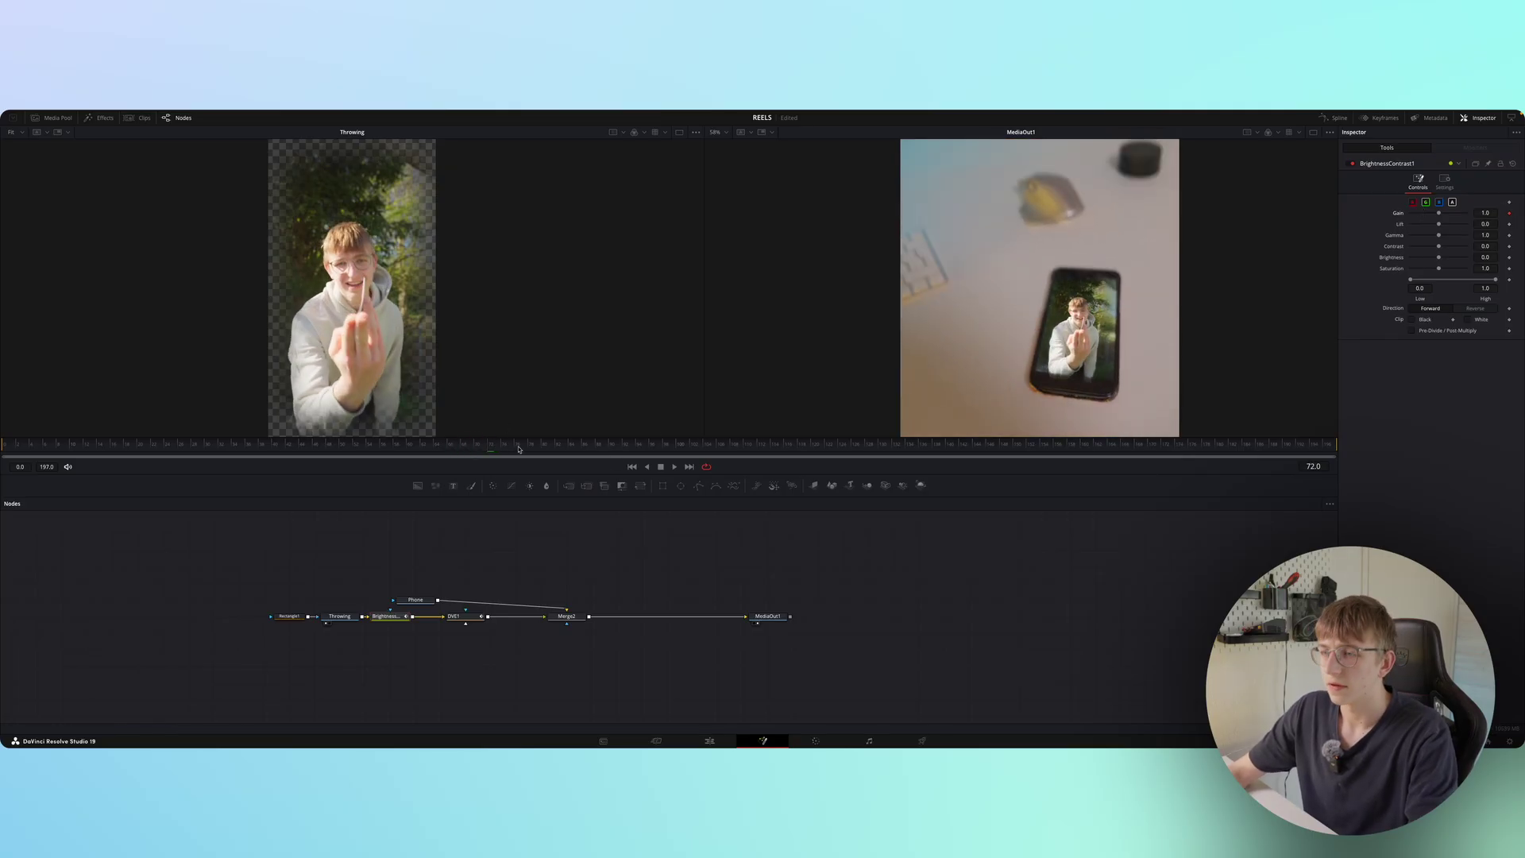
mouse_move(495, 445)
left_mouse_down()
mouse_move(521, 439)
mouse_move(483, 443)
mouse_move(504, 441)
left_mouse_up()
- Keyframe DVE1's Center to about 0.73, 0.33 so the fading overlay follows the phone, and play back the composition
left_click(463, 617)
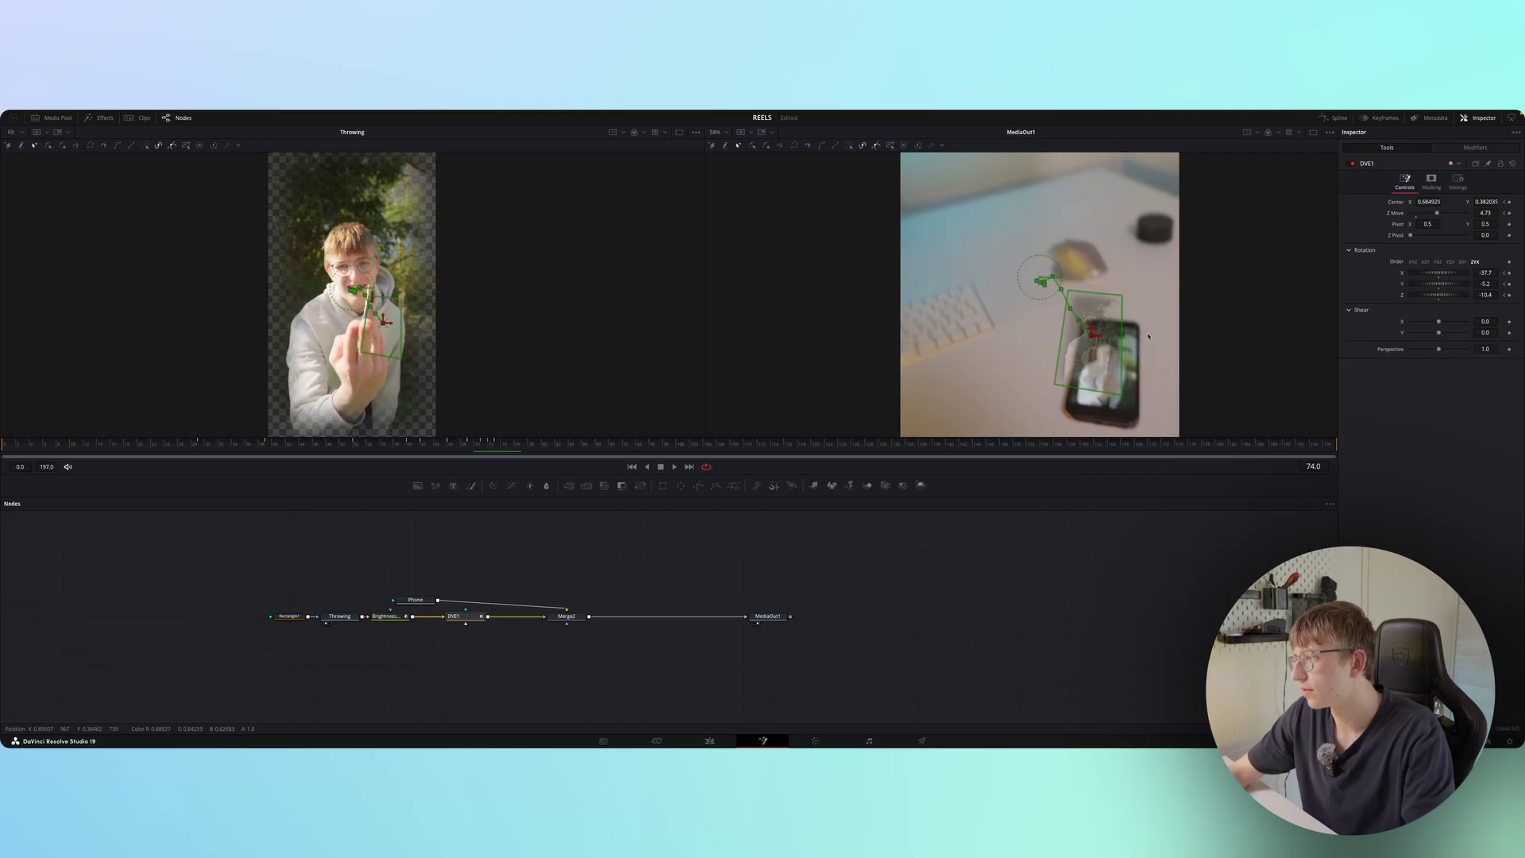
left_click_drag(338, 443, 315, 447)
key("space")
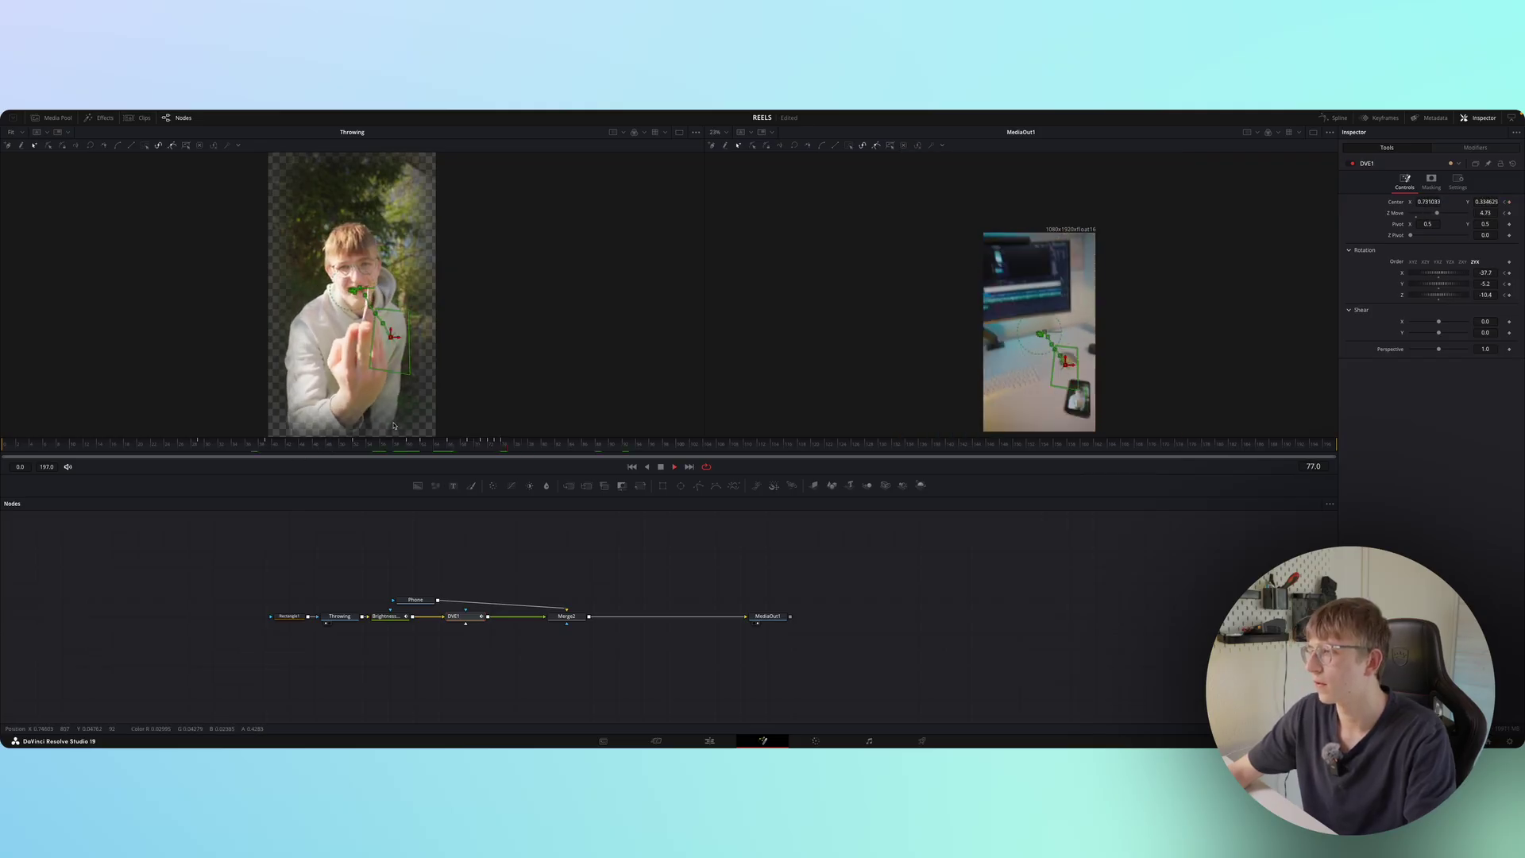
key("space")
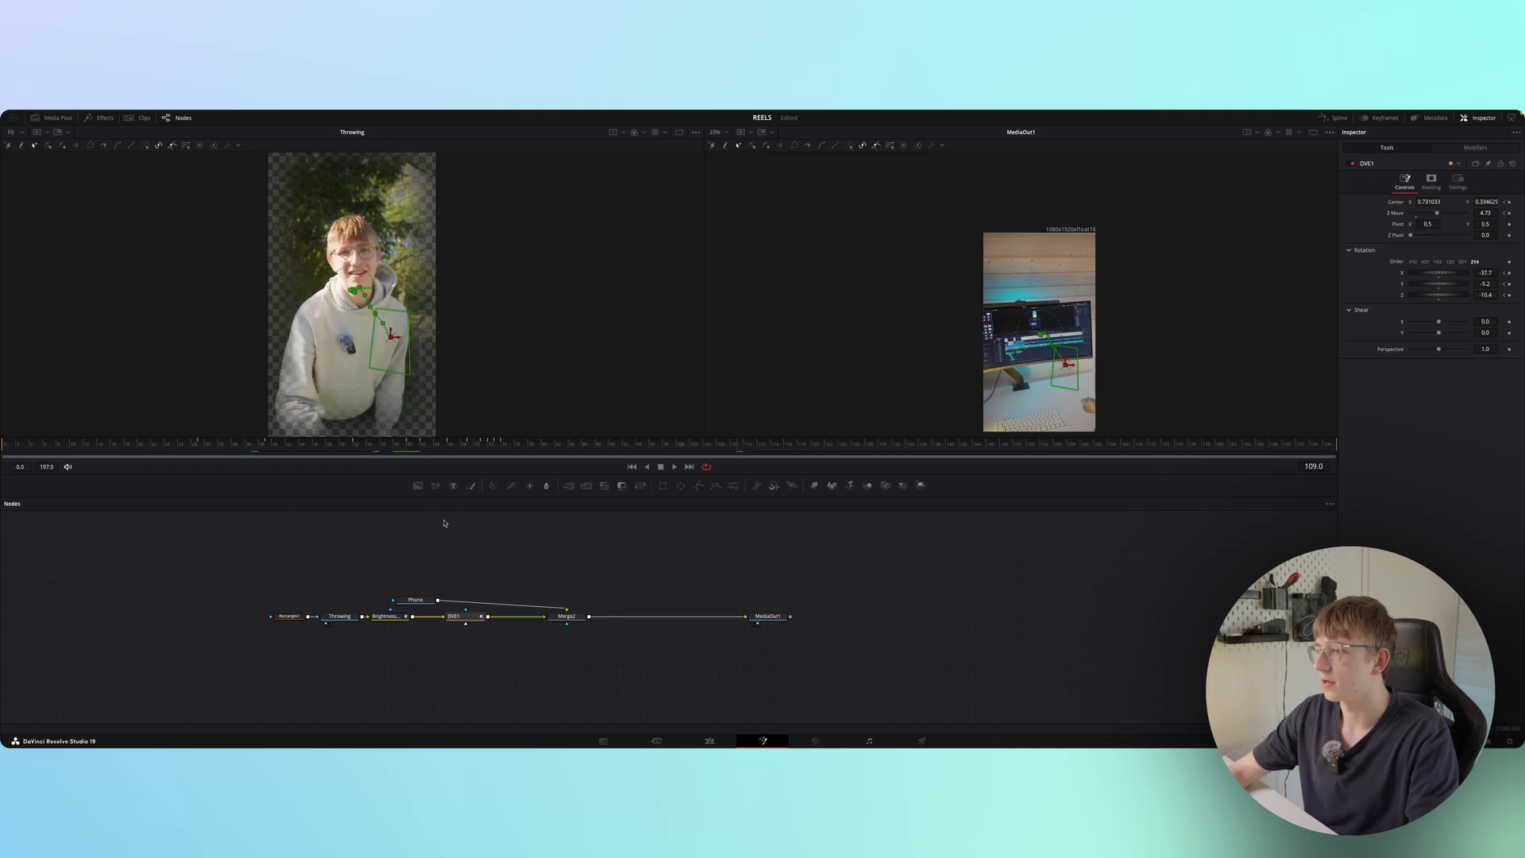
- At frame 55, insert a second DVE node after the merge and move the Phone node directly above the merge
left_click(478, 443)
left_click(569, 618)
key("shift+space")
type("dve")
key("Return")
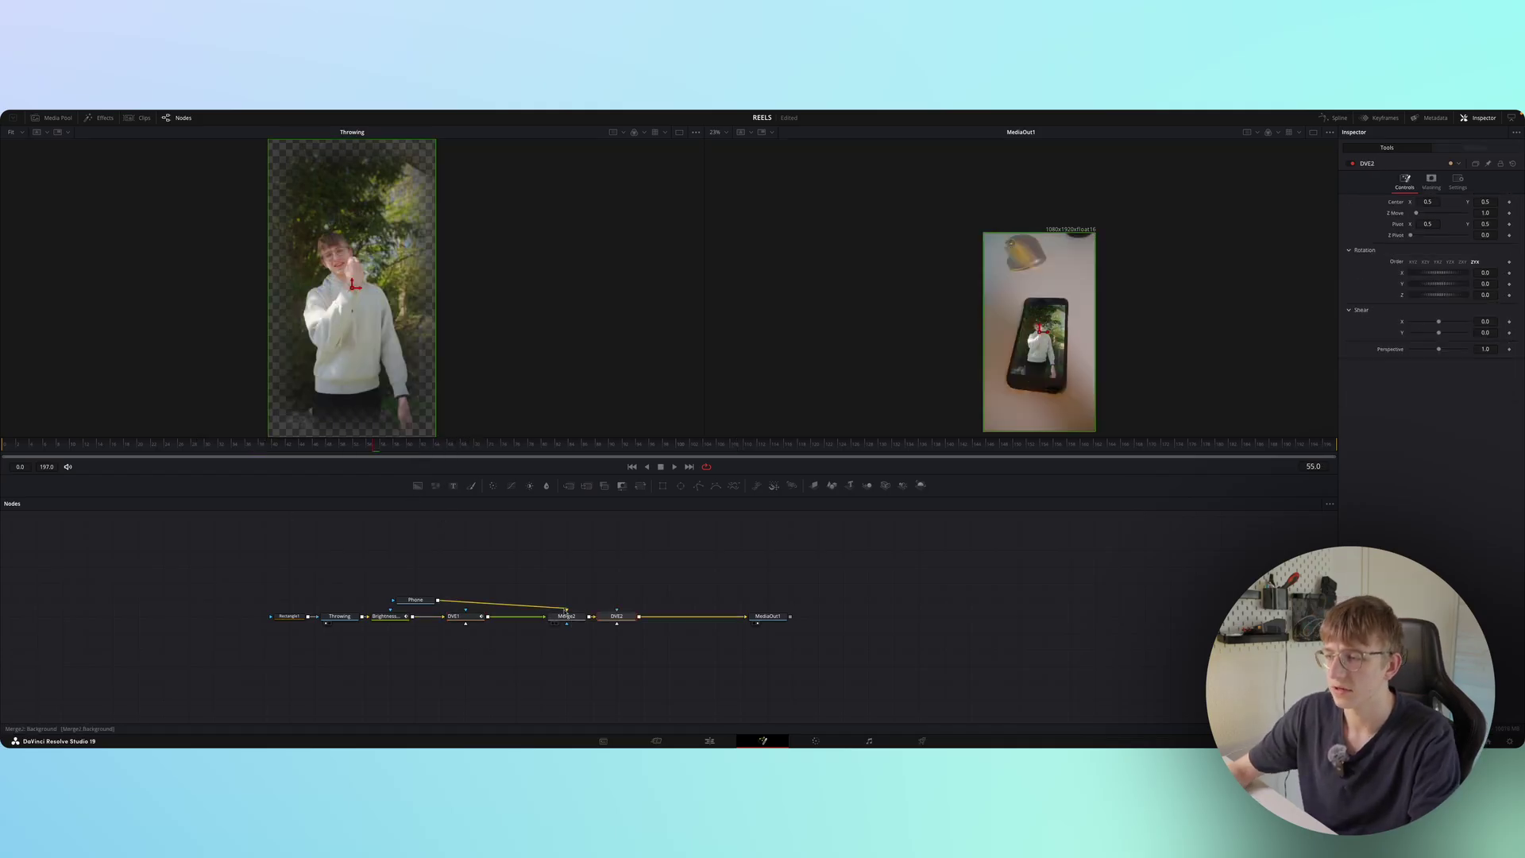
left_click_drag(421, 602, 572, 603)
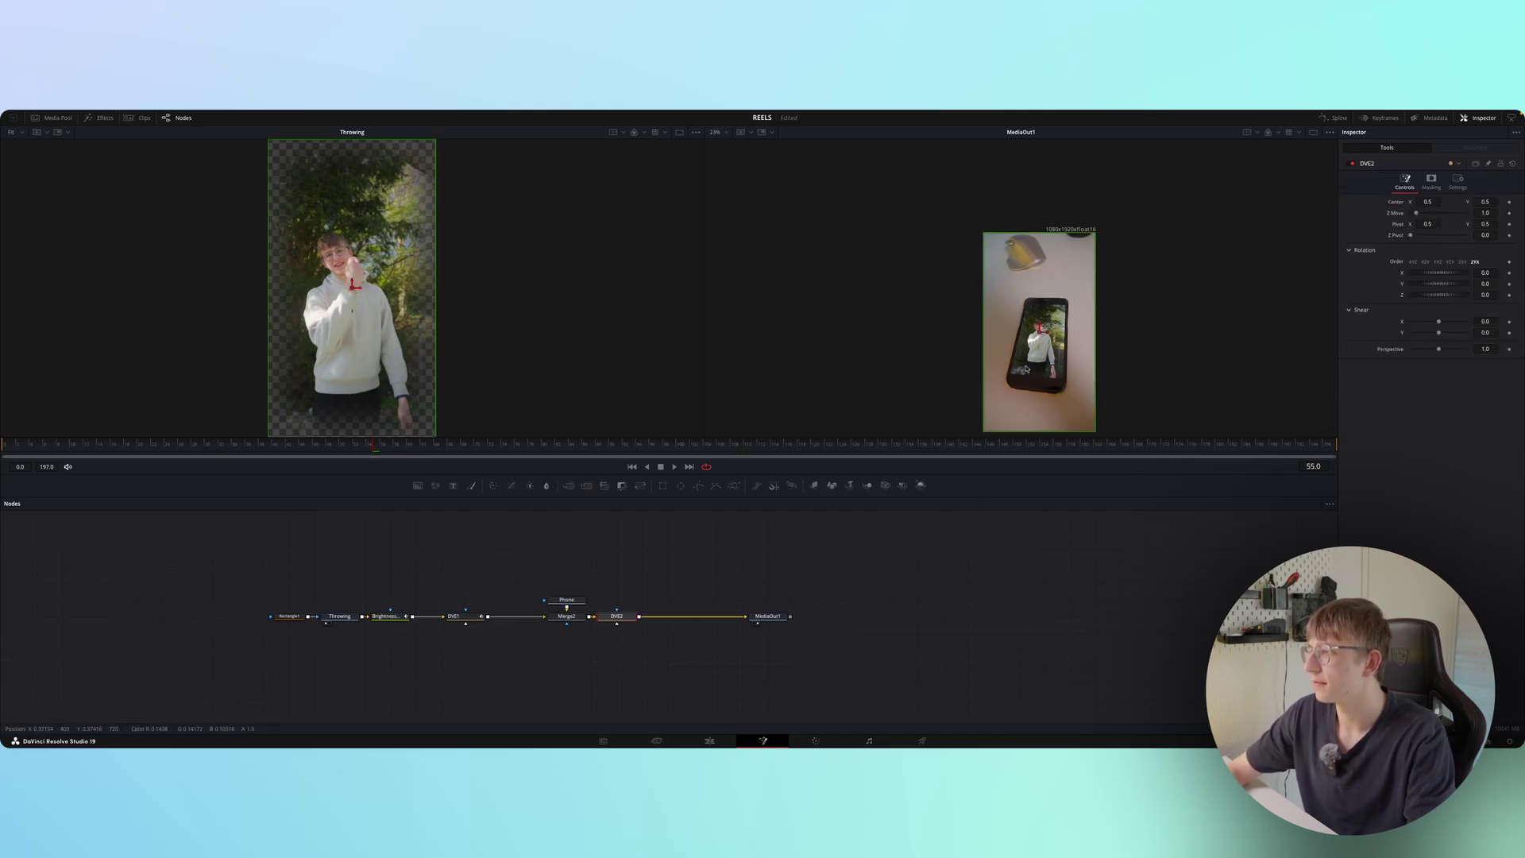
- Enlarge and tilt the composite in DVE2 with Z Move 0.28 and rotation 10.4, -4.8, 8.1, and keyframe the transform at frame 65
left_click(451, 448)
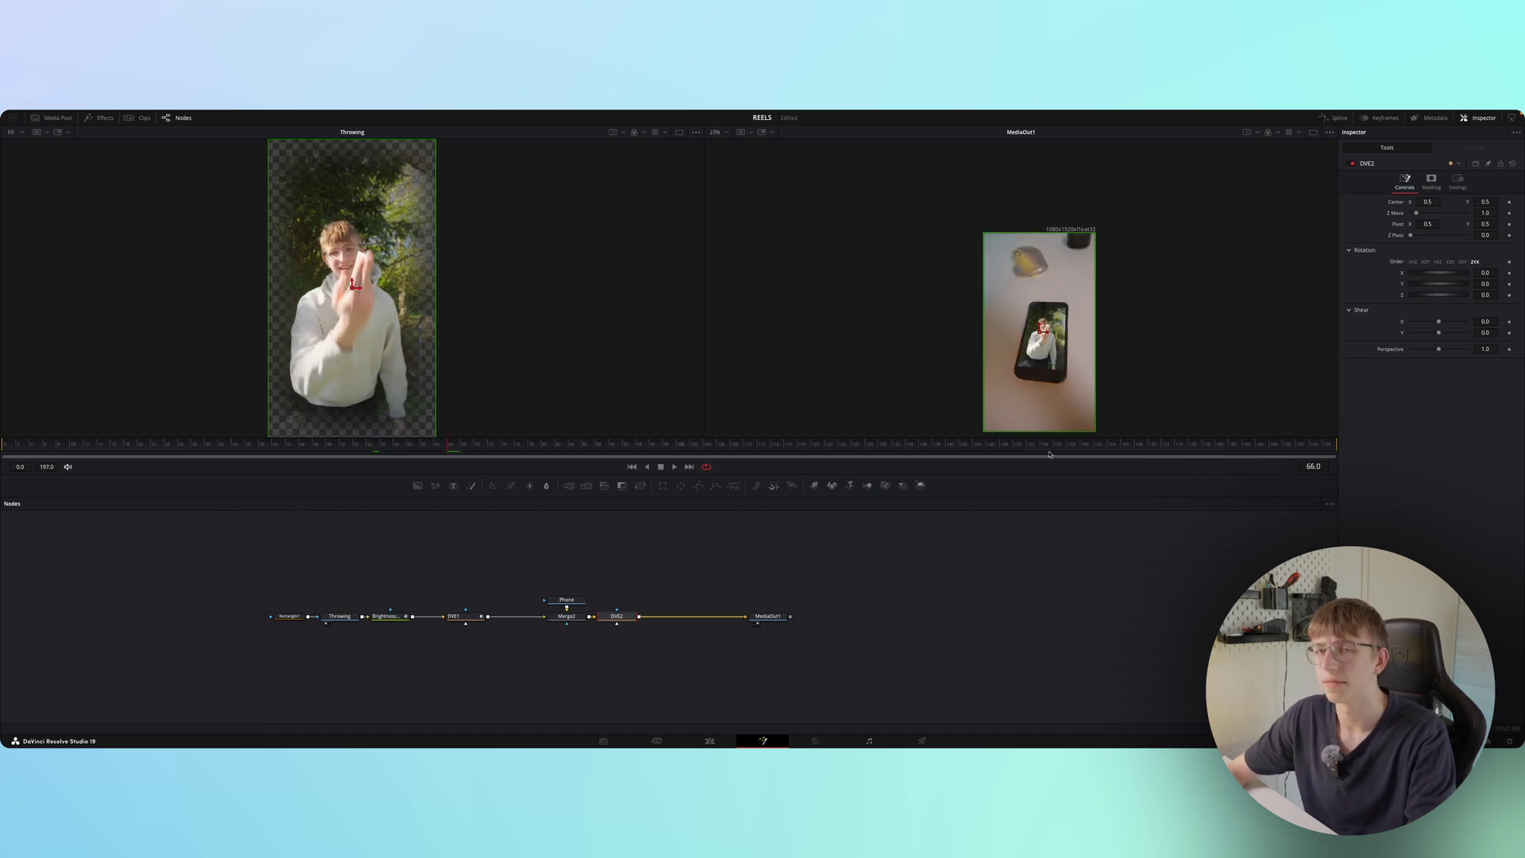
left_click_drag(1416, 213, 1413, 216)
left_click_drag(1439, 272, 1478, 281)
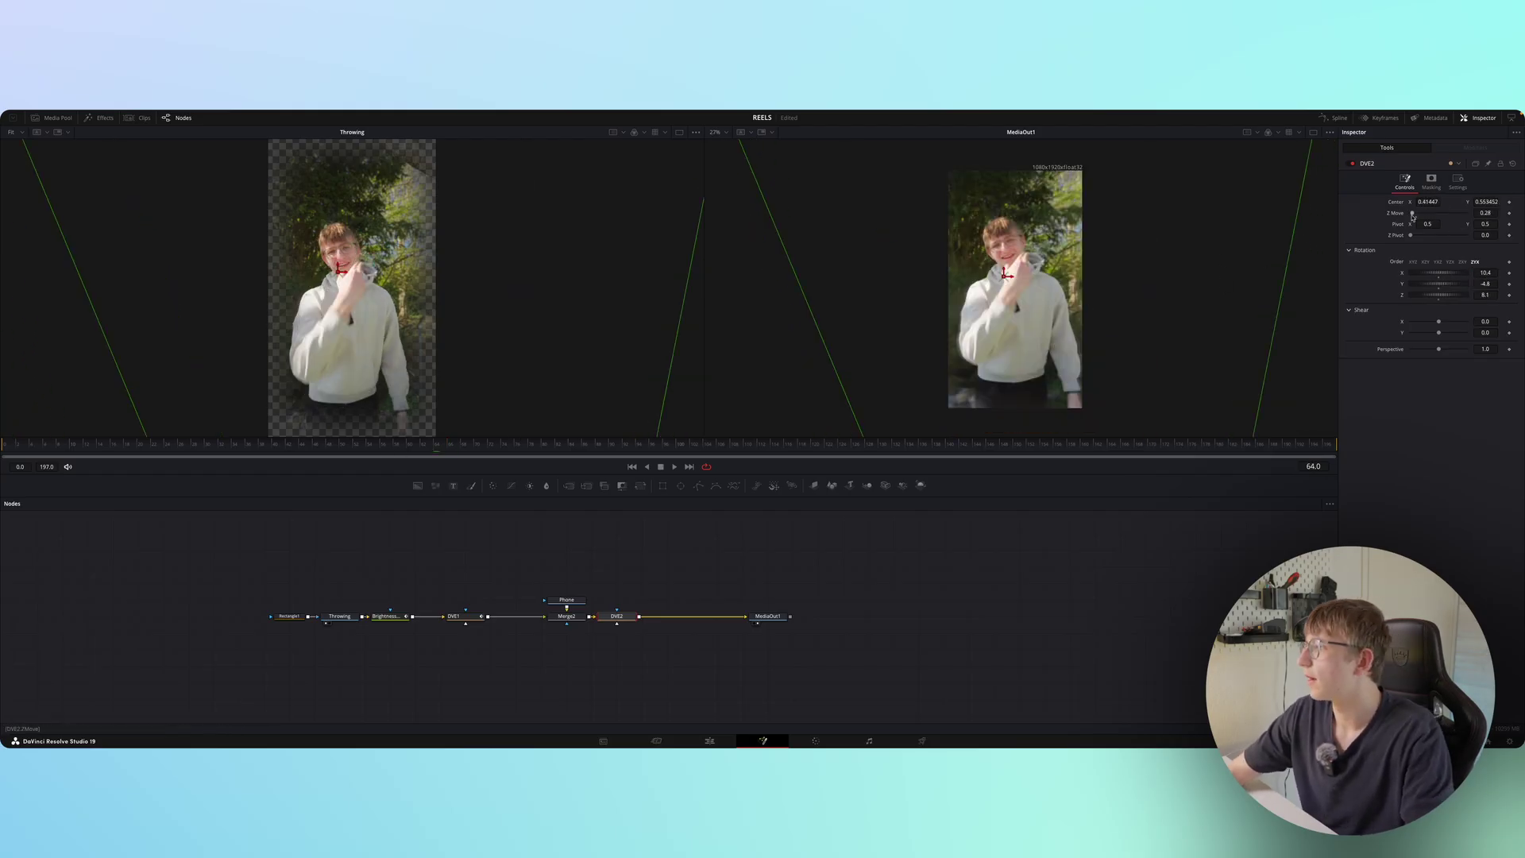
left_click_drag(434, 447, 440, 442)
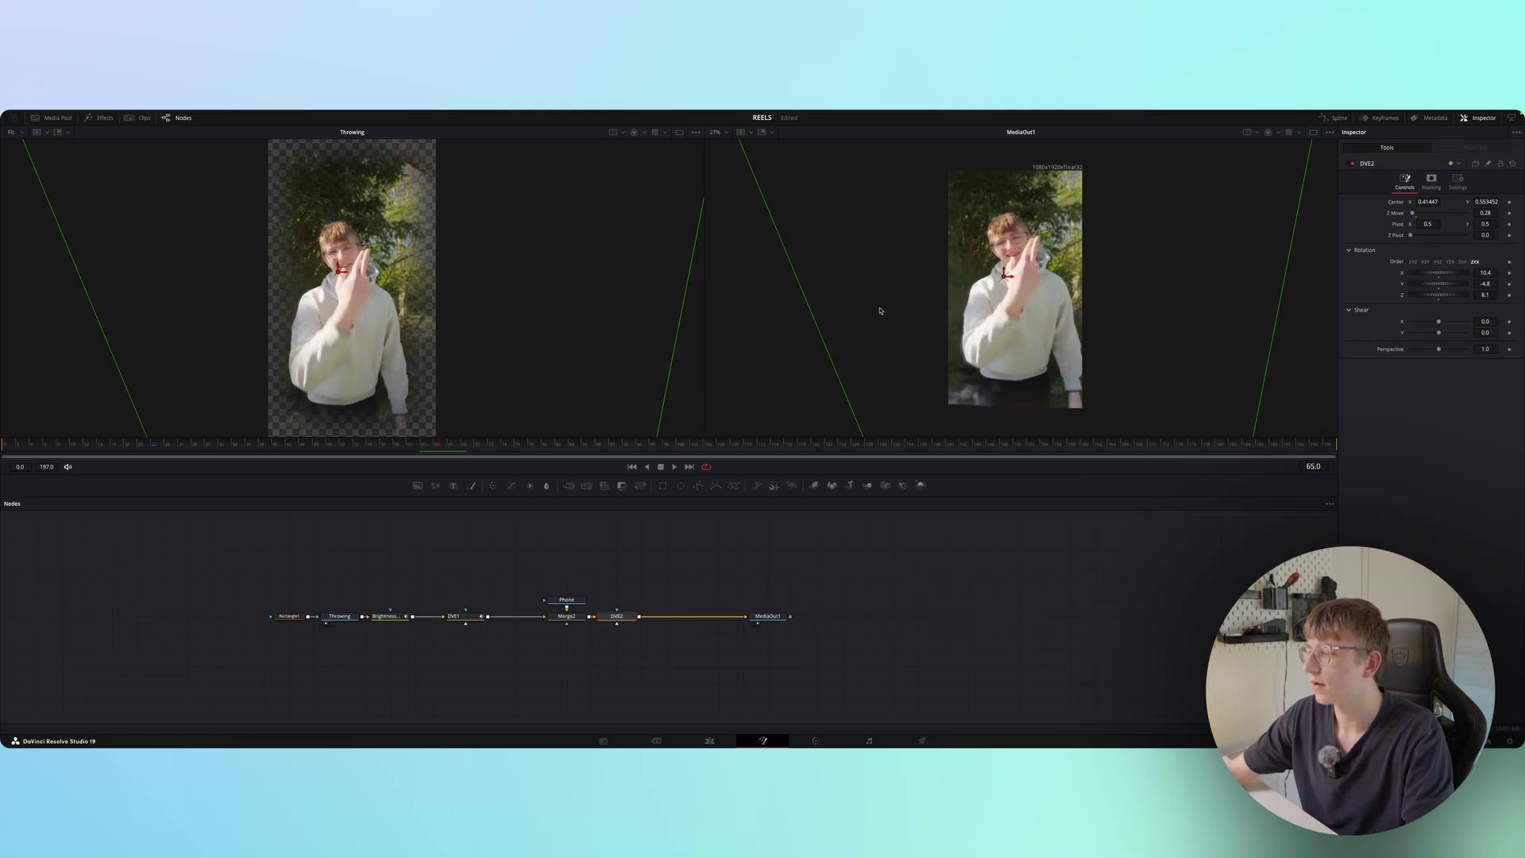
left_click(1510, 202)
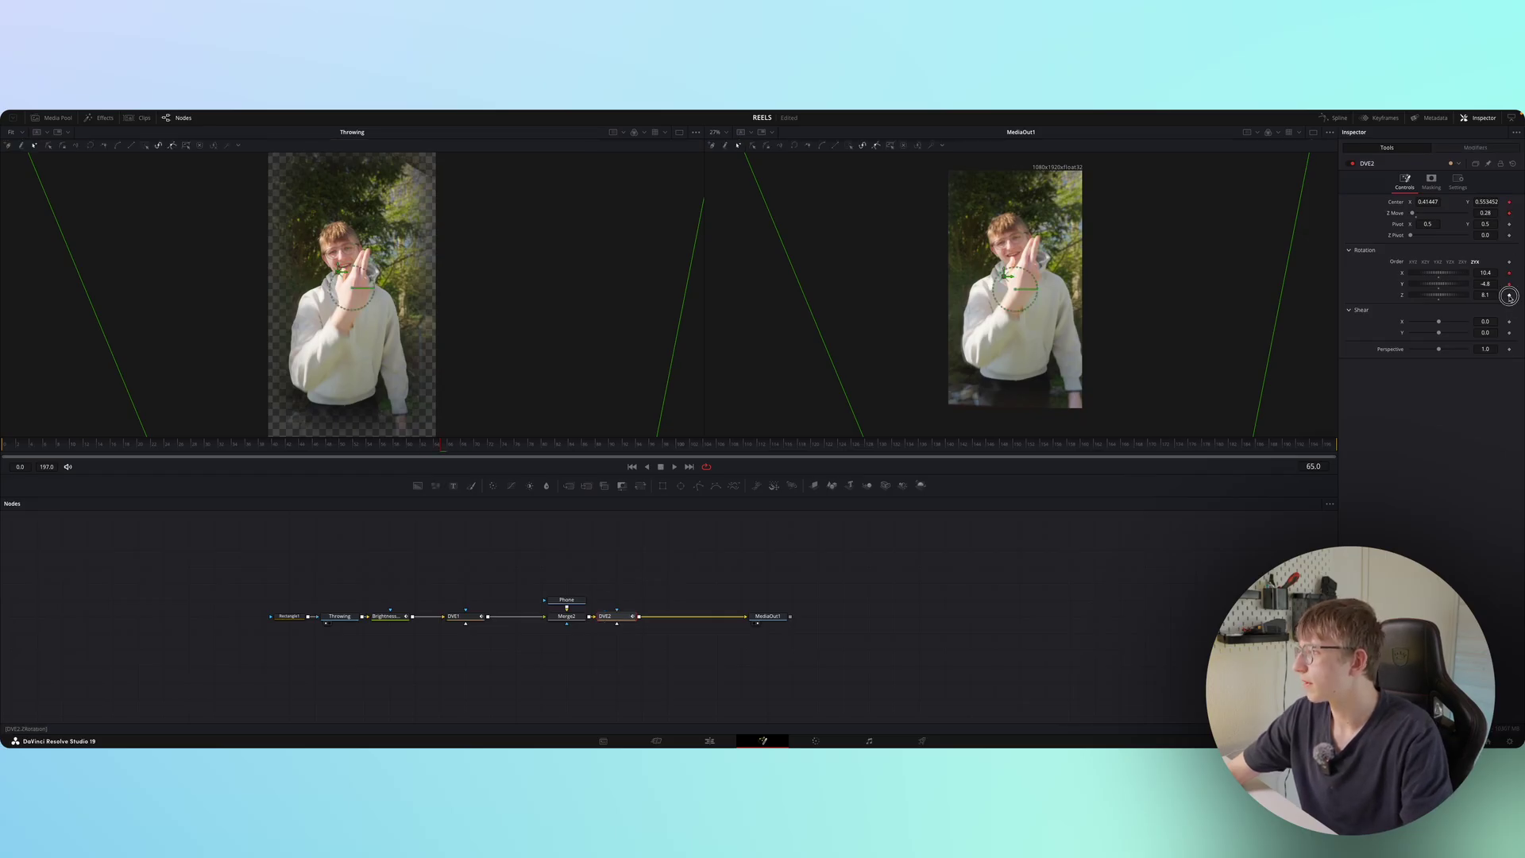
- At frame 76, set DVE2's Center to 0.5, 0.5 and Z Move to 1.0
left_click_drag(443, 442, 516, 449)
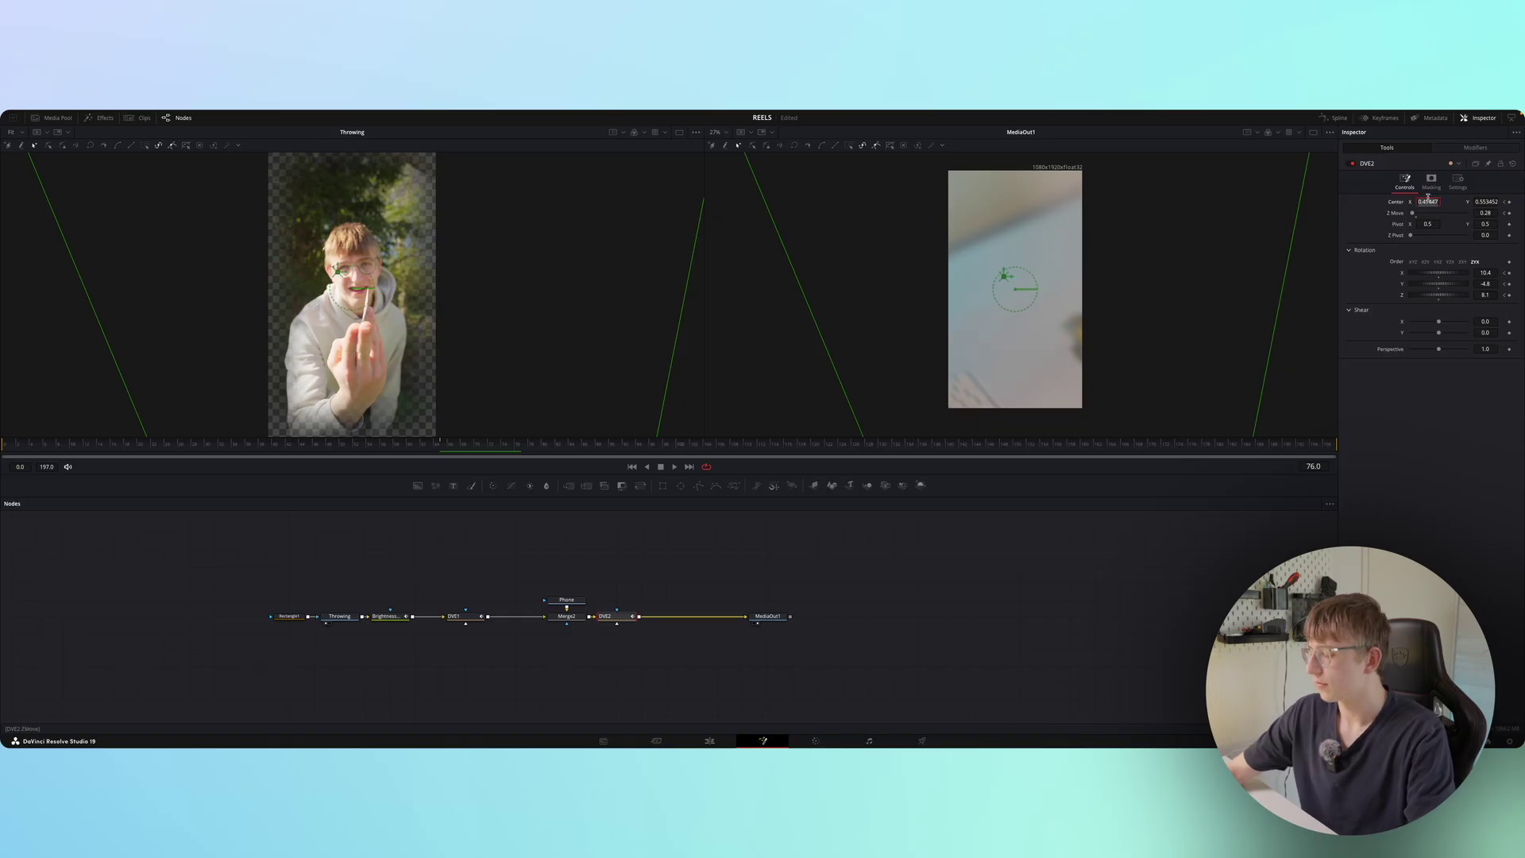
type("0.5")
key("Tab")
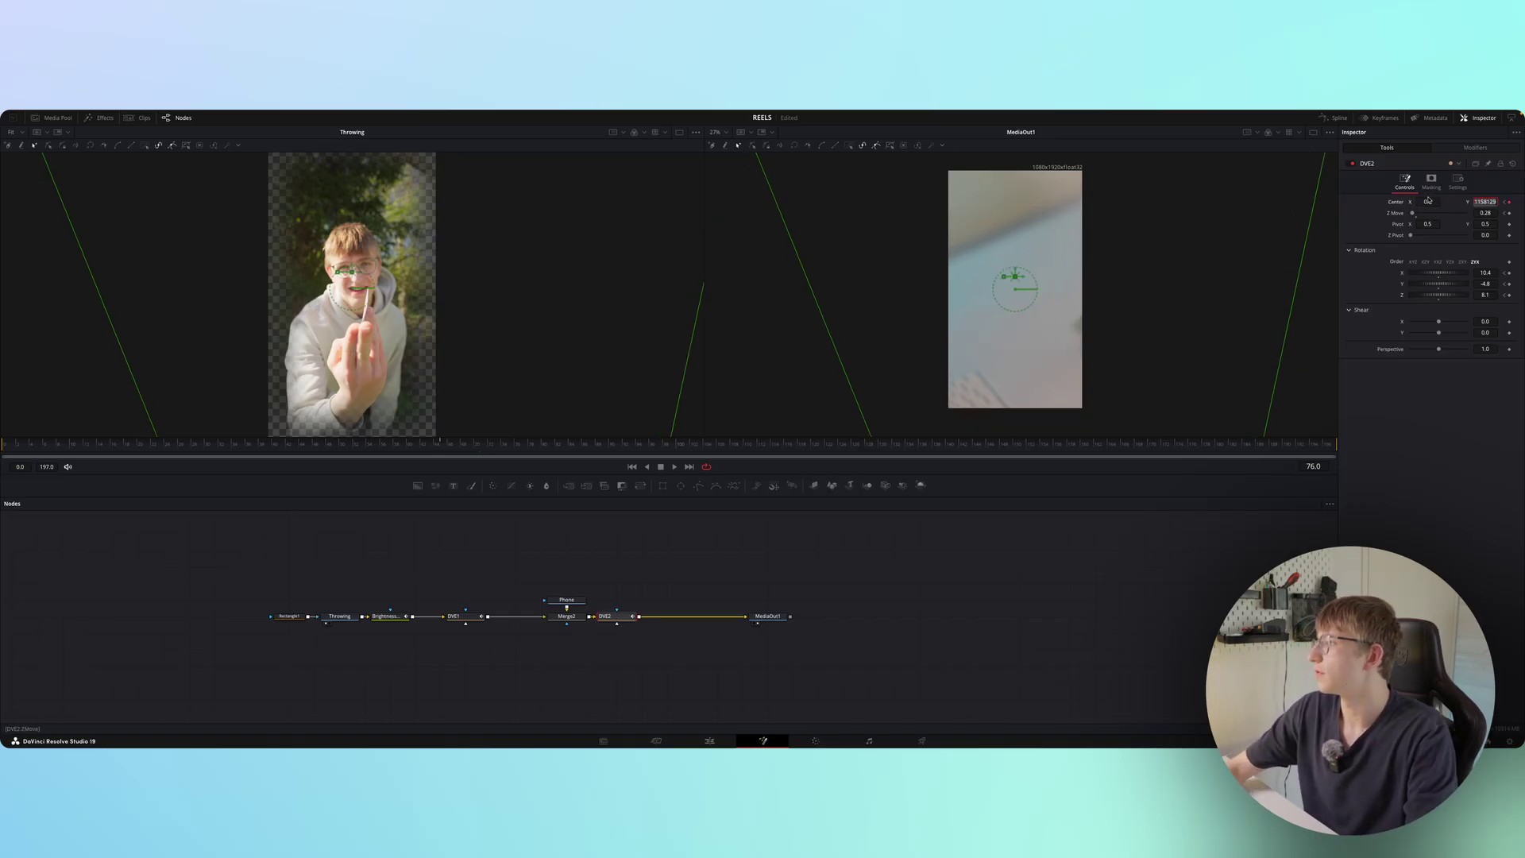
type("0.5")
key("Tab")
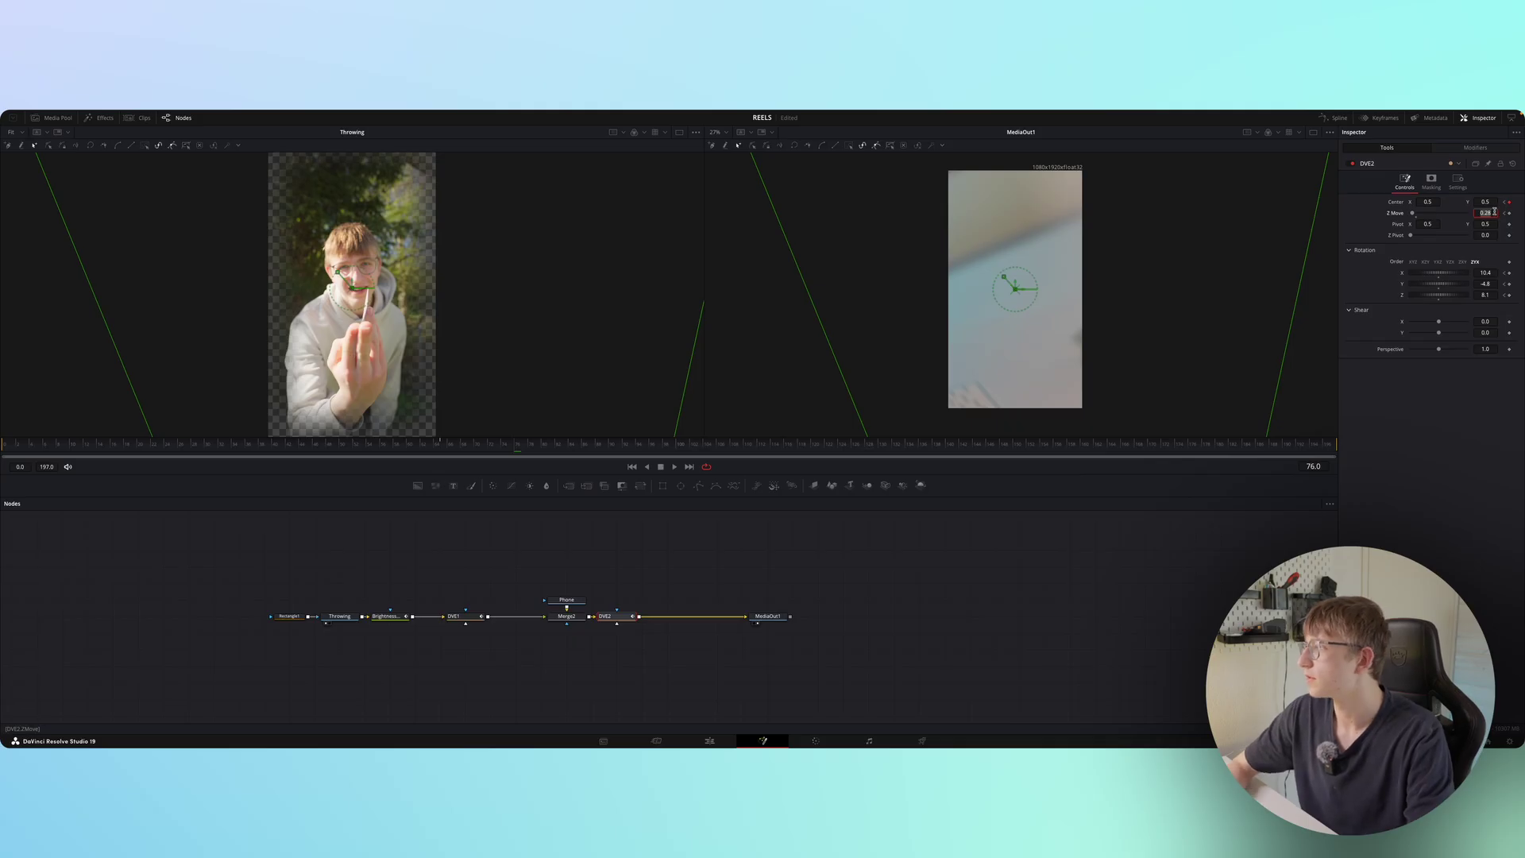
type("1")
key("Tab")
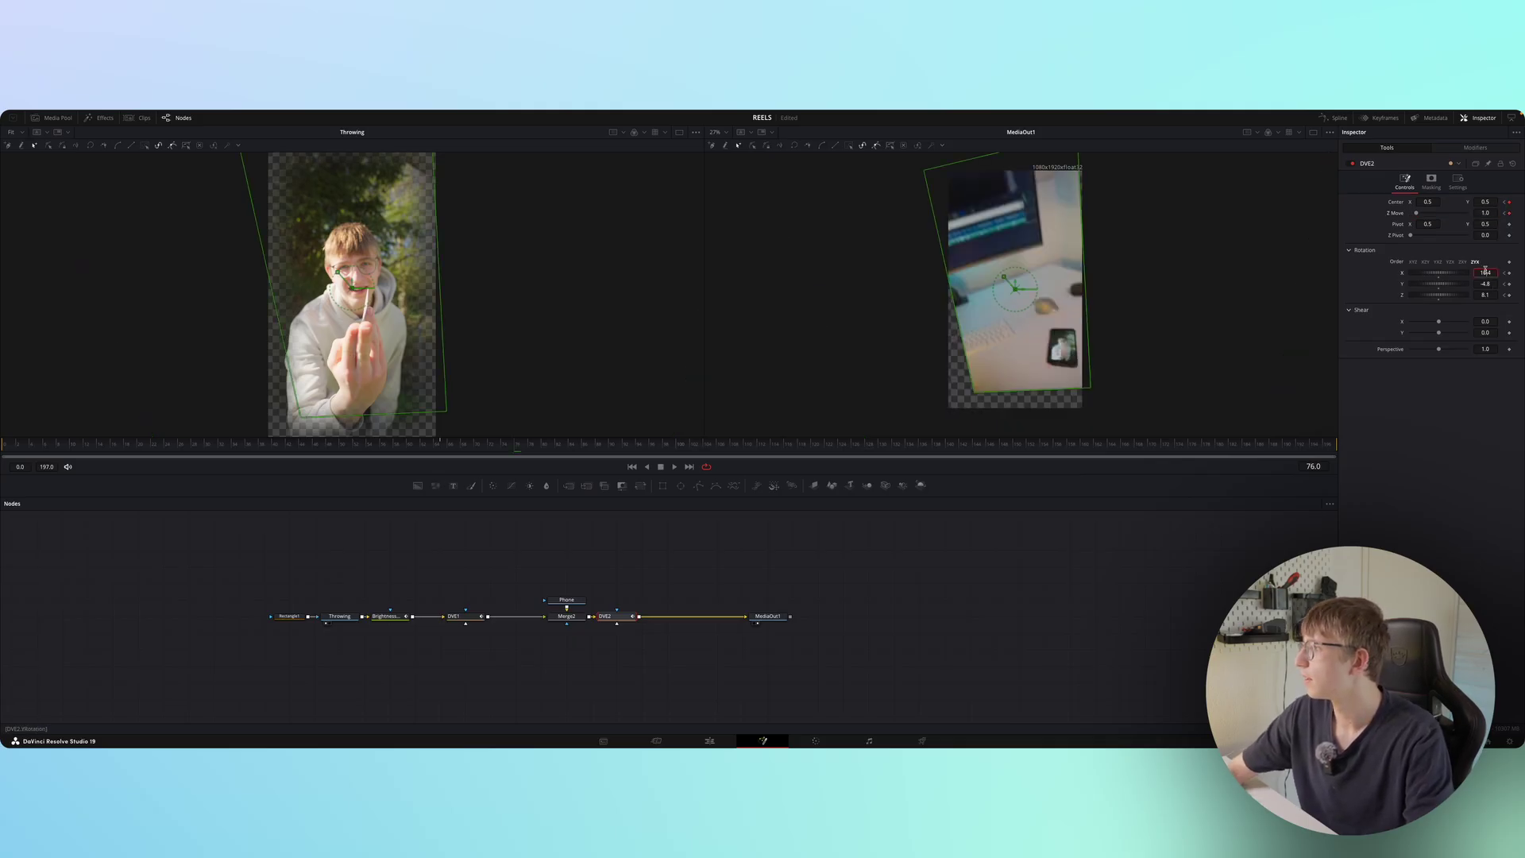
- Set DVE2's X, Y and Z rotation to 0 at frame 76 and play back the zoom-out
type("0")
key("Tab")
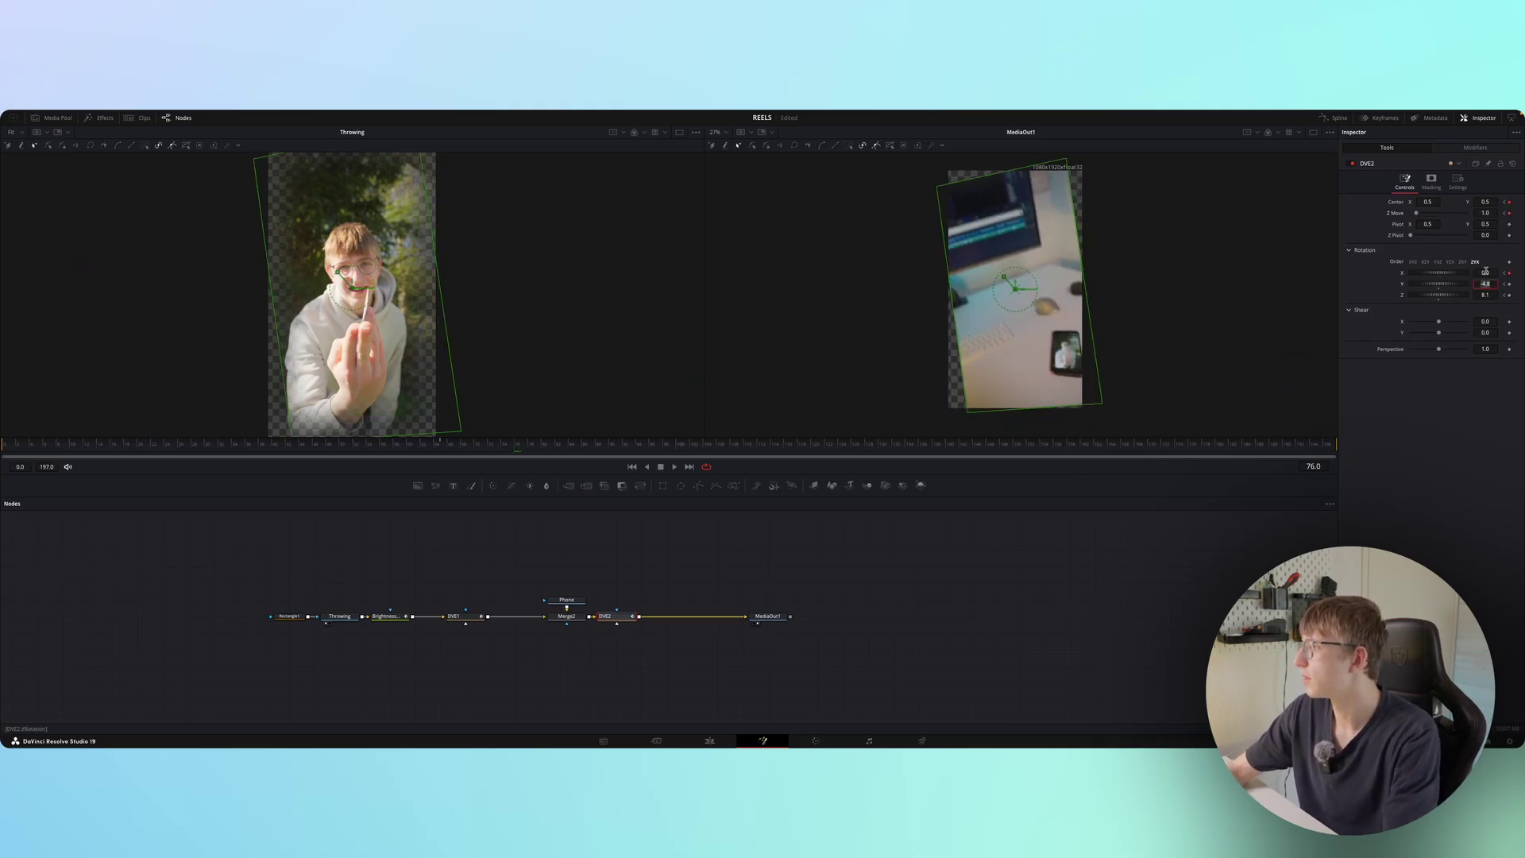
type("0")
key("Tab")
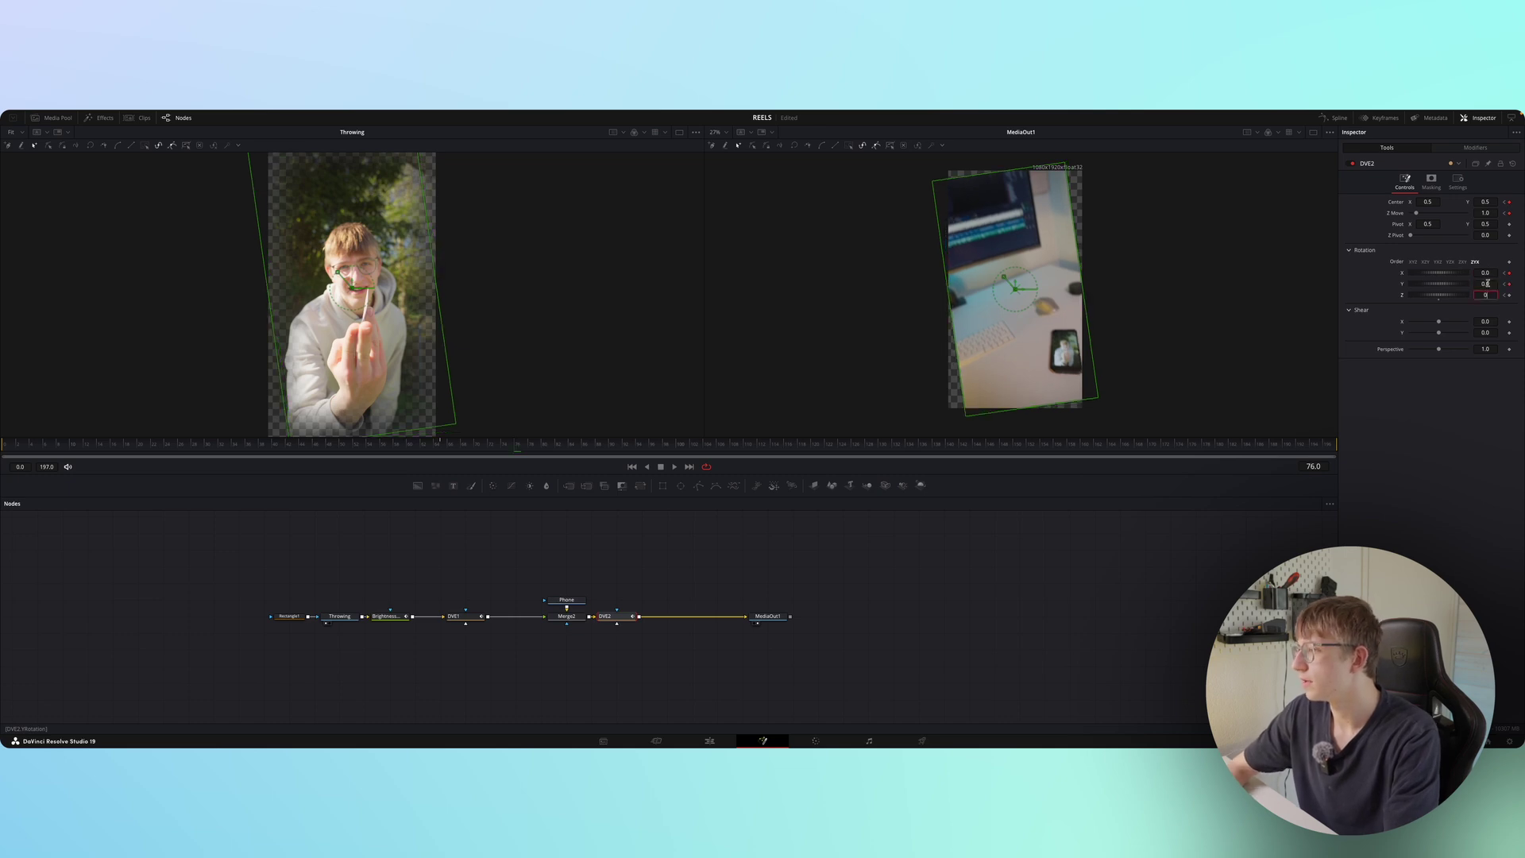
type("0")
key("Tab")
key("space")
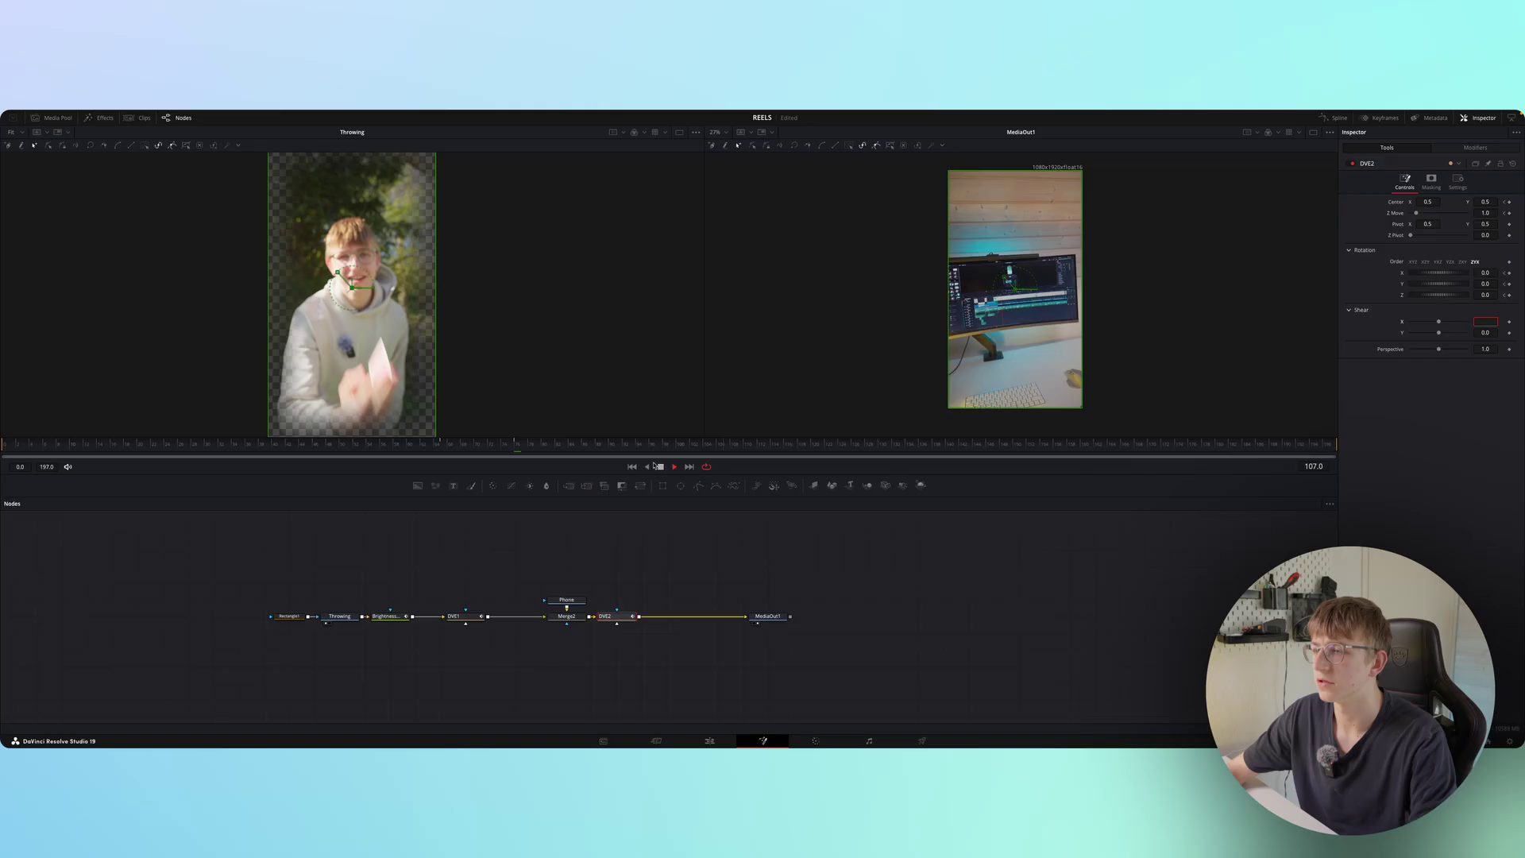
mouse_move(476, 450)
left_mouse_down()
mouse_move(420, 454)
mouse_move(490, 451)
mouse_move(422, 456)
mouse_move(470, 455)
left_mouse_up()
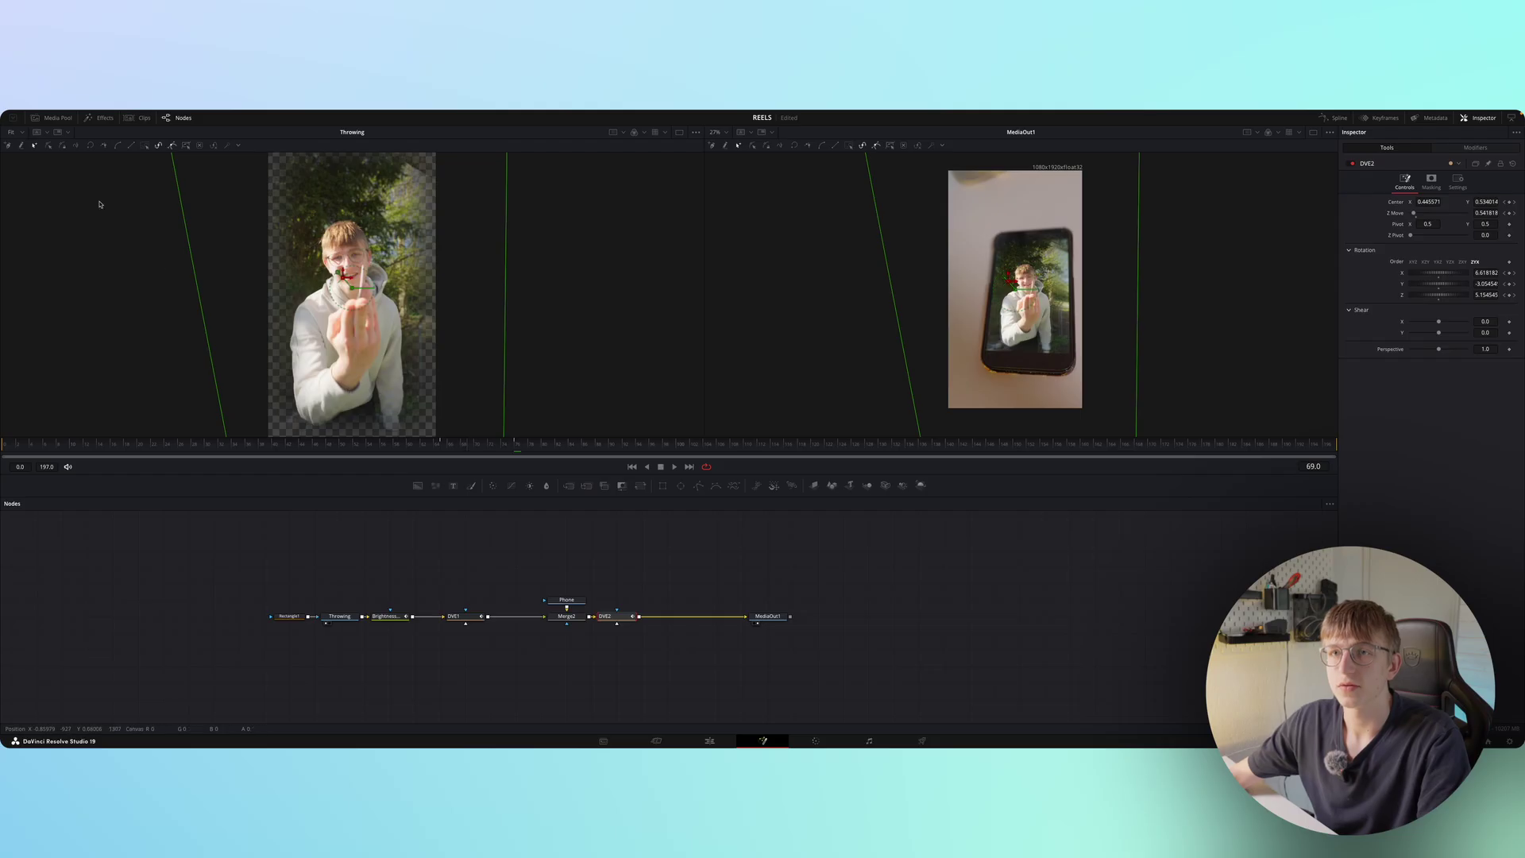
- Add the ace of clubs image from the media pool to the node graph and rename its node Card
left_click(56, 117)
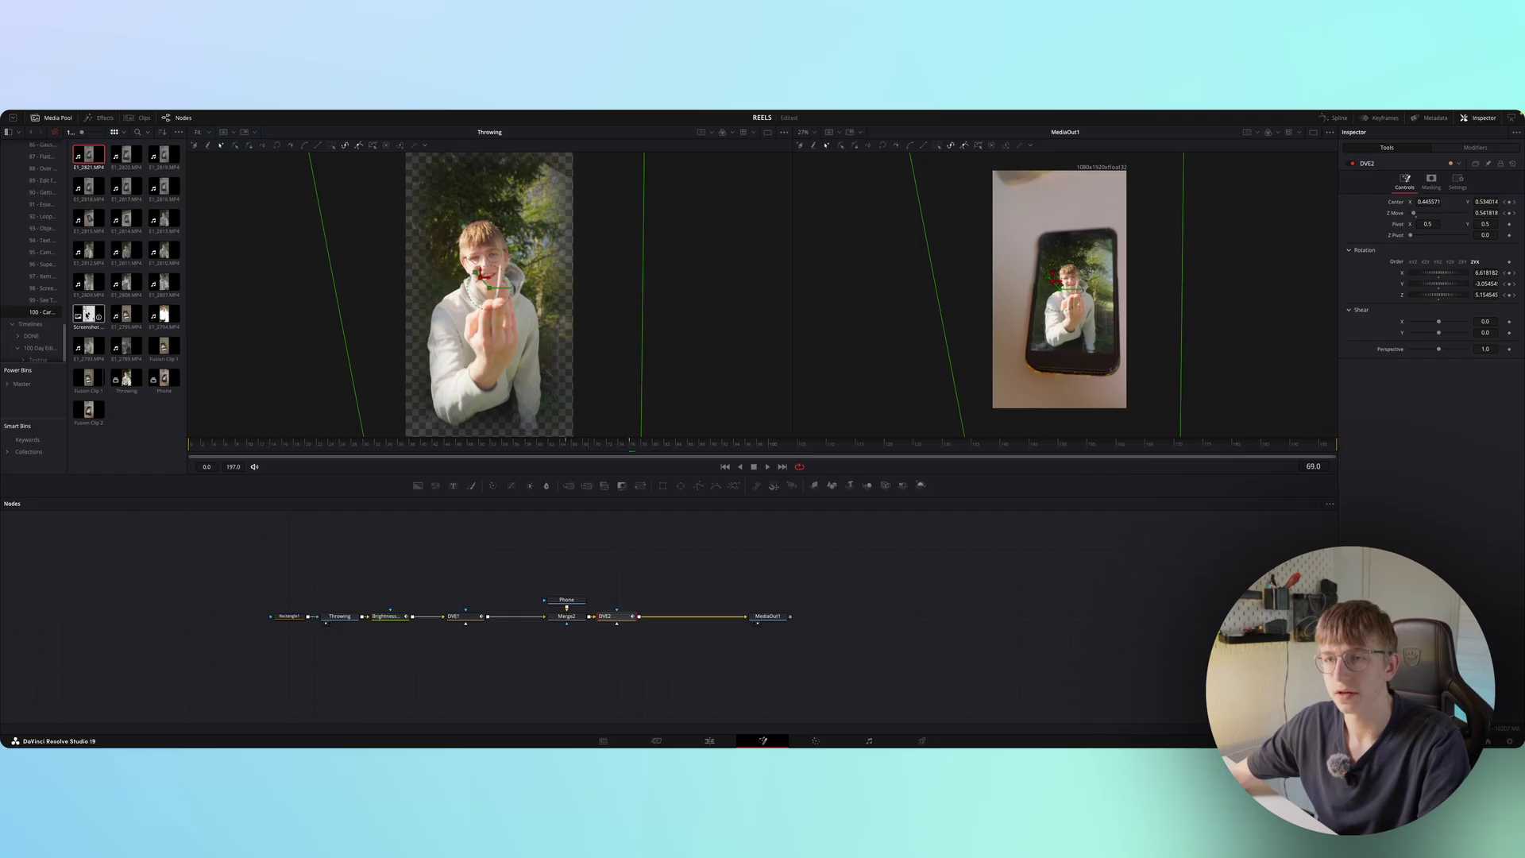
left_click_drag(88, 315, 617, 569)
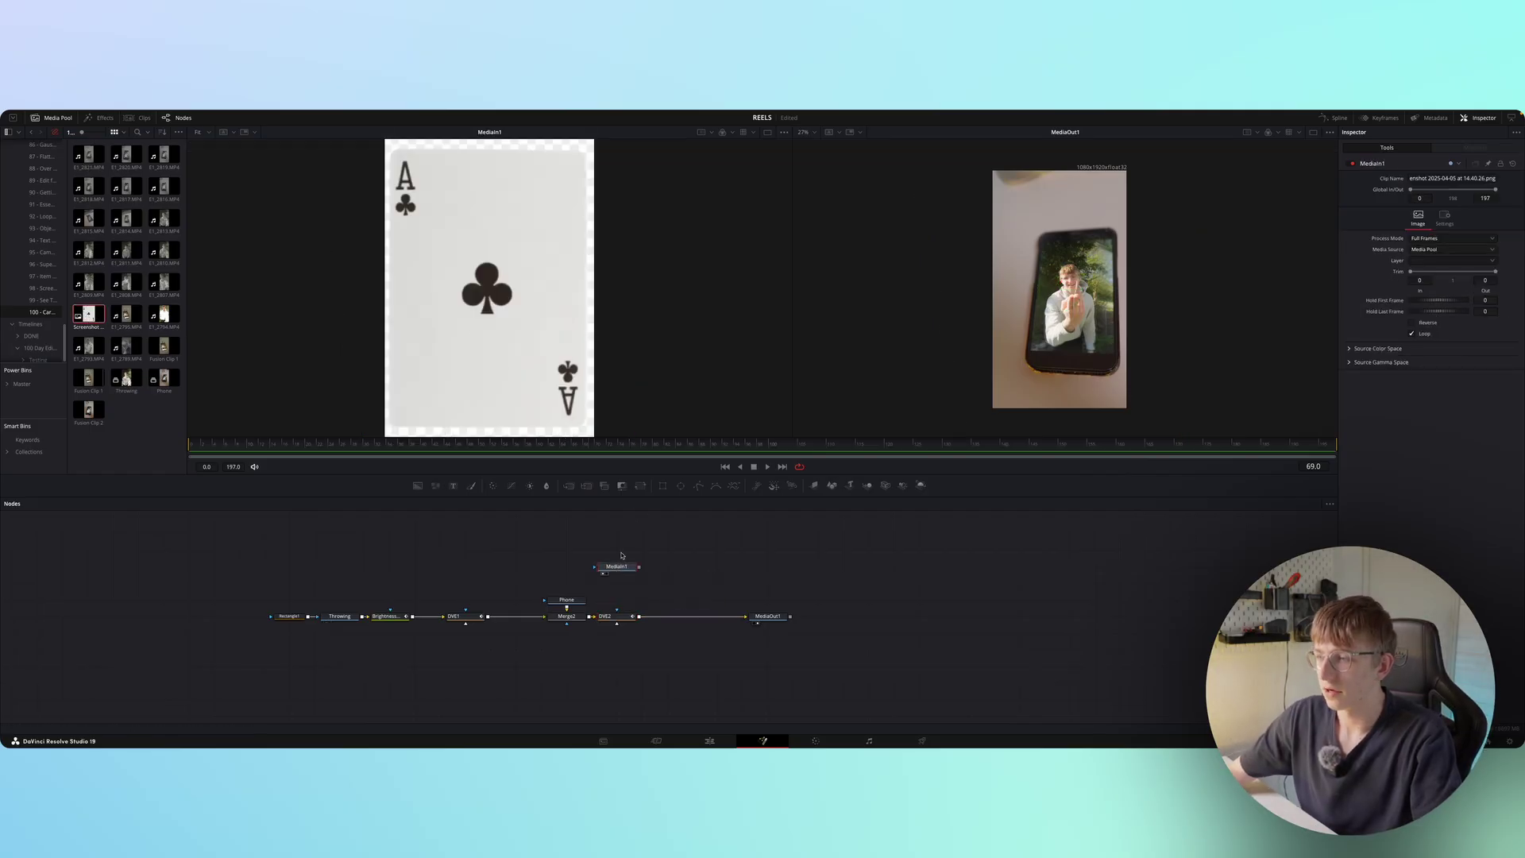
right_click(617, 570)
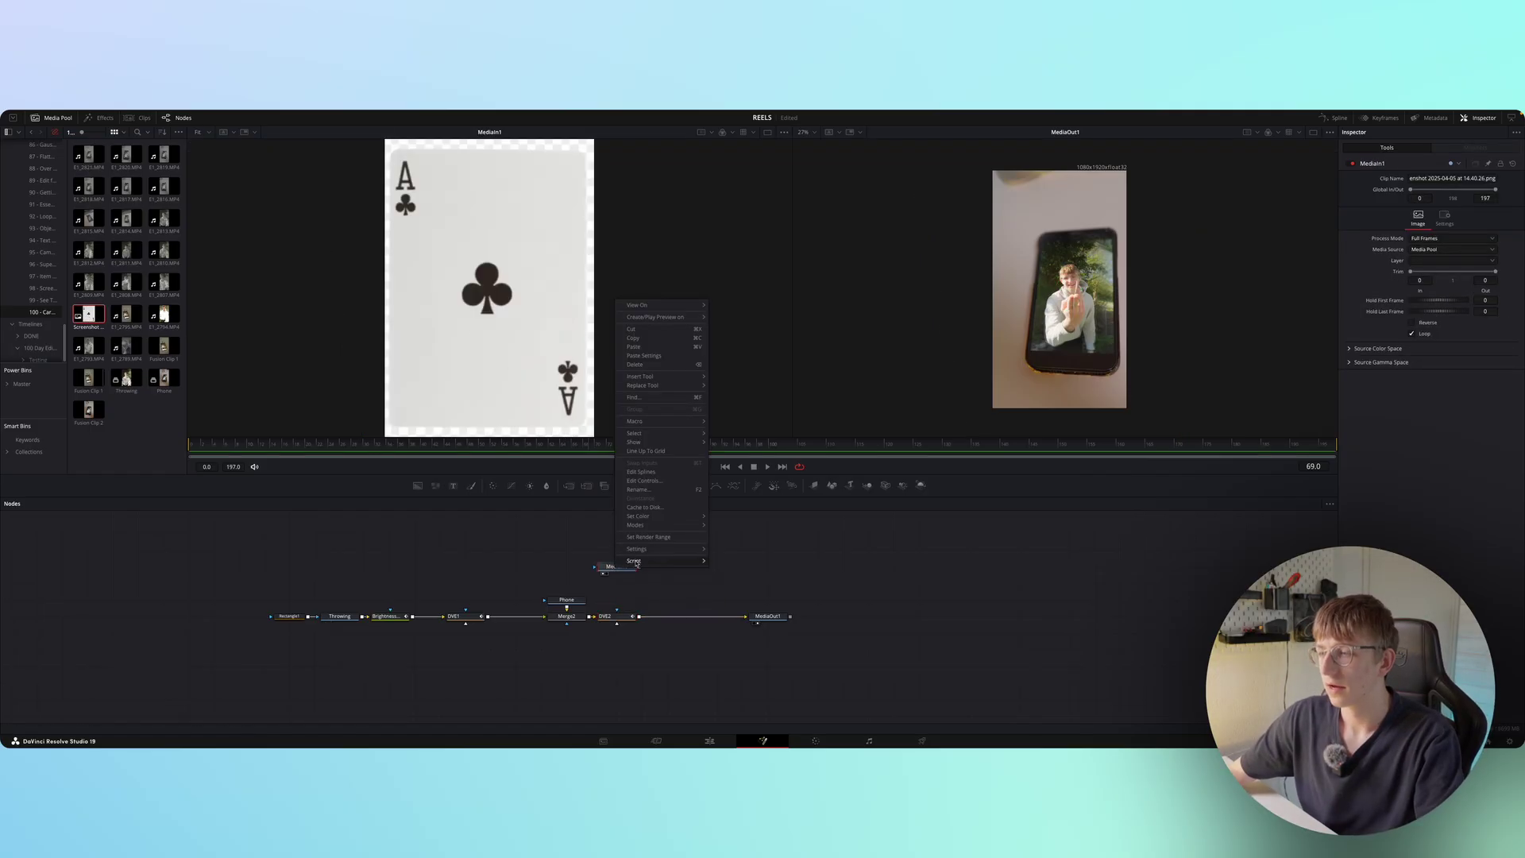
left_click(638, 489)
key("Return")
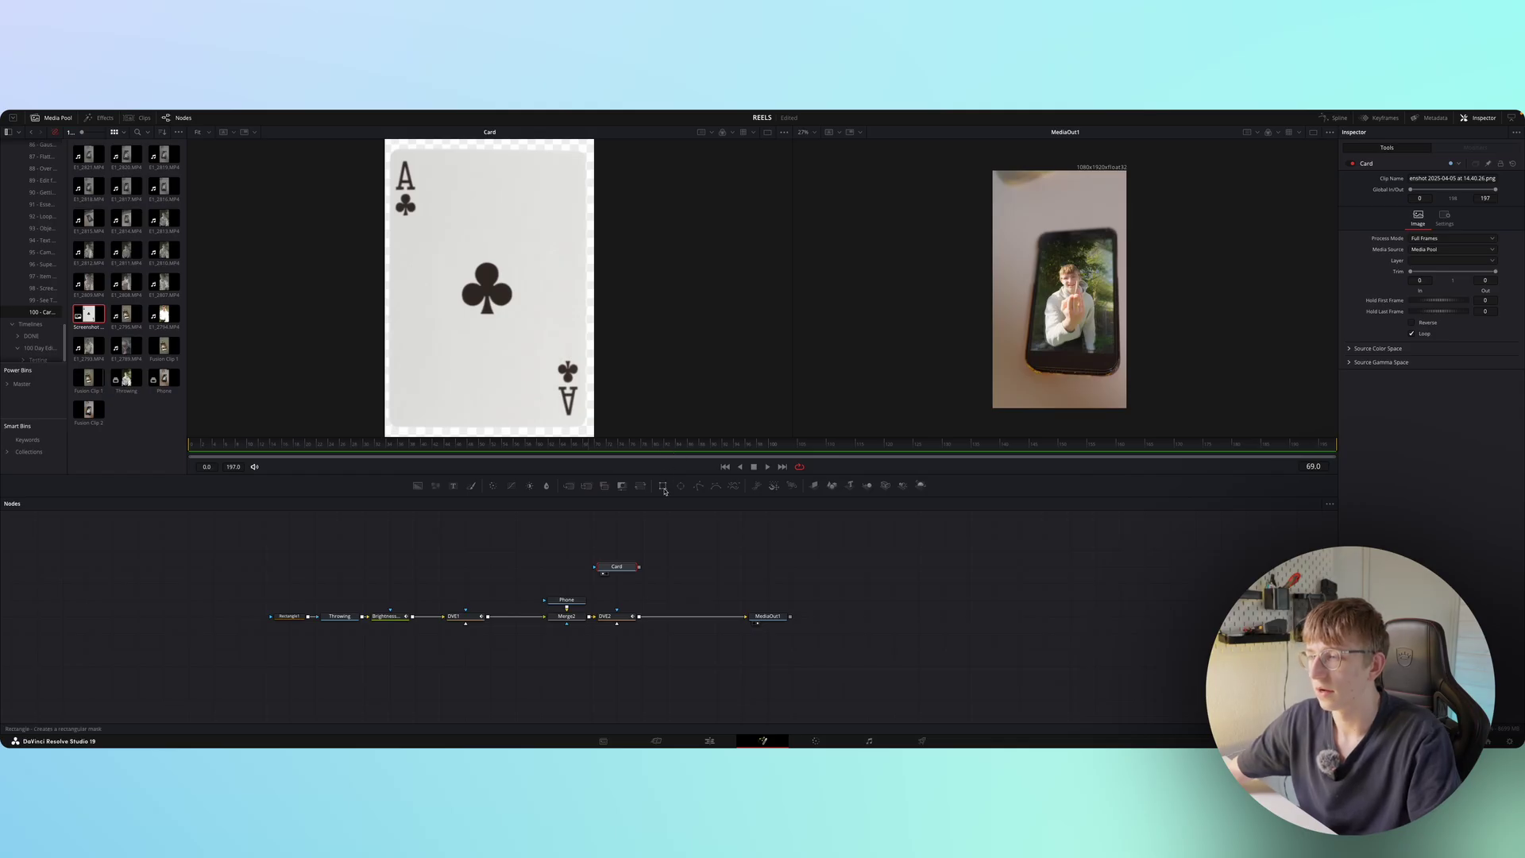
- Mask the Card node's edges with a rectangle mask and merge Card over DVE2's output
left_click_drag(663, 487, 616, 564)
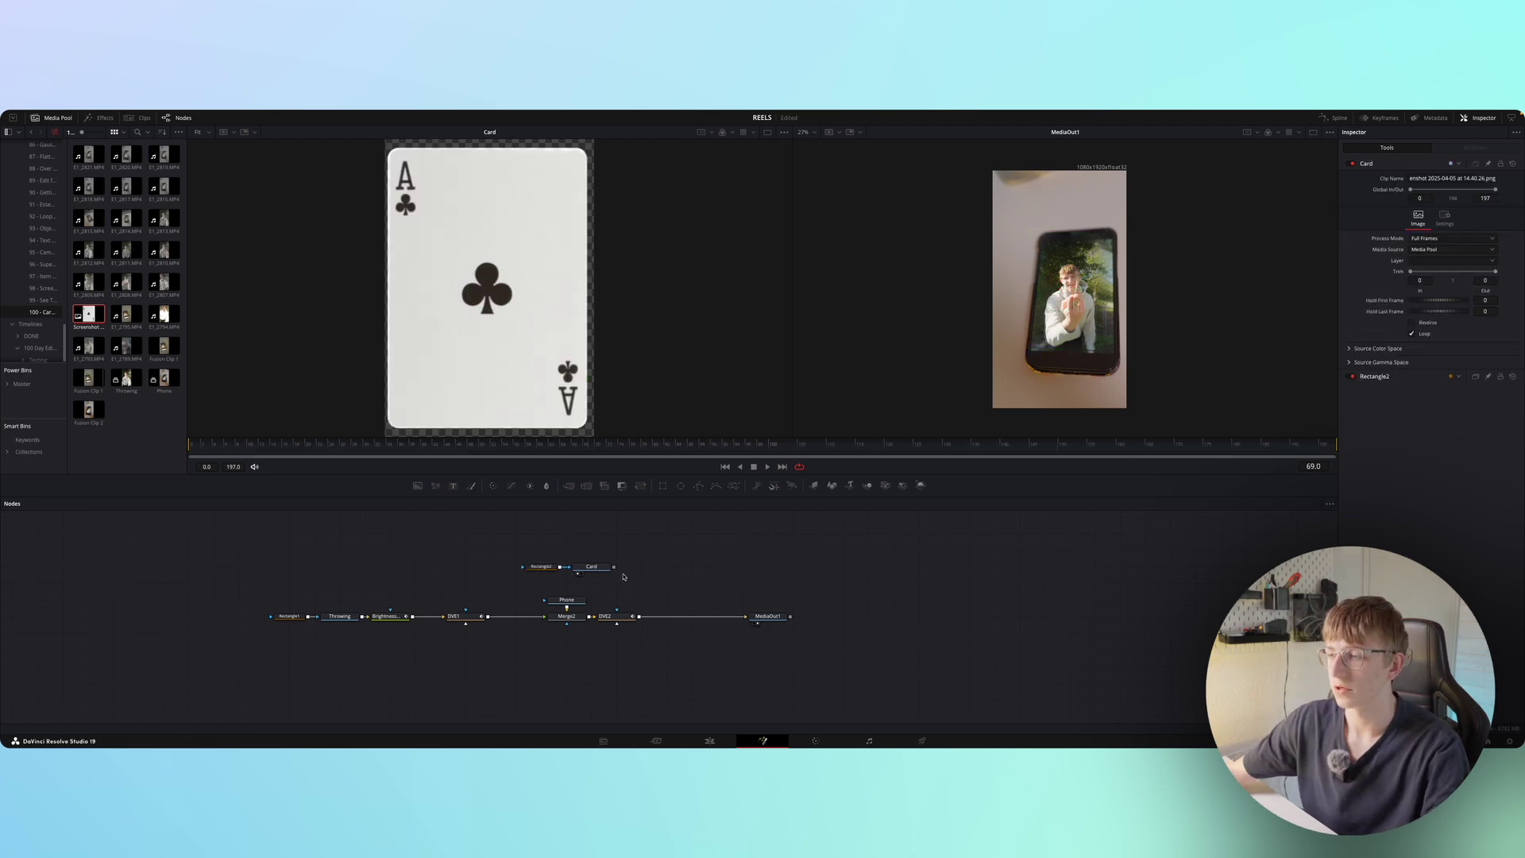
left_click(618, 618)
key("shift+space")
type("merge")
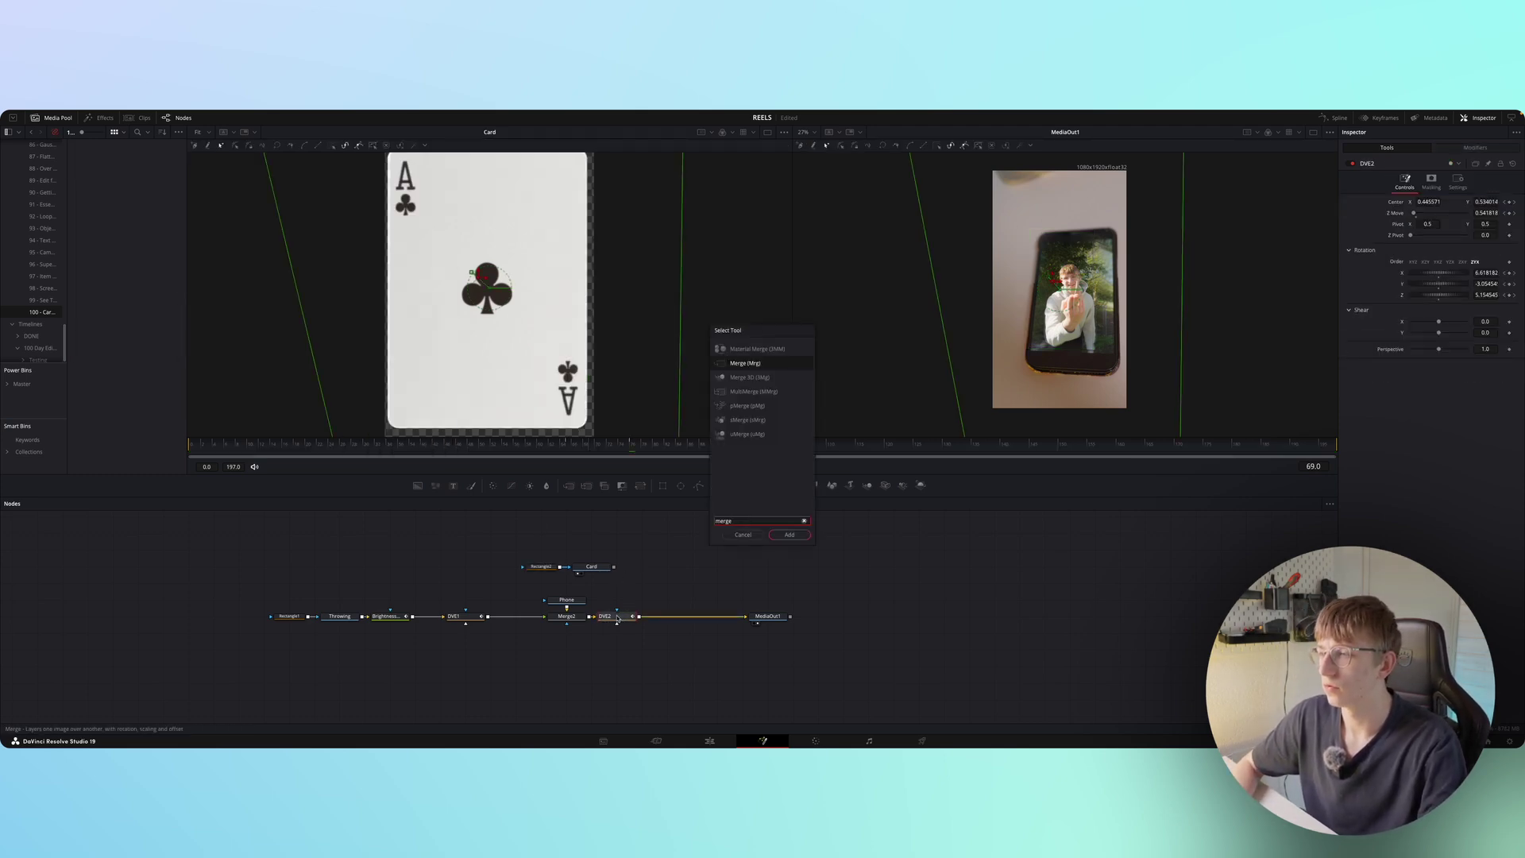
key("Return")
left_click_drag(614, 566, 665, 619)
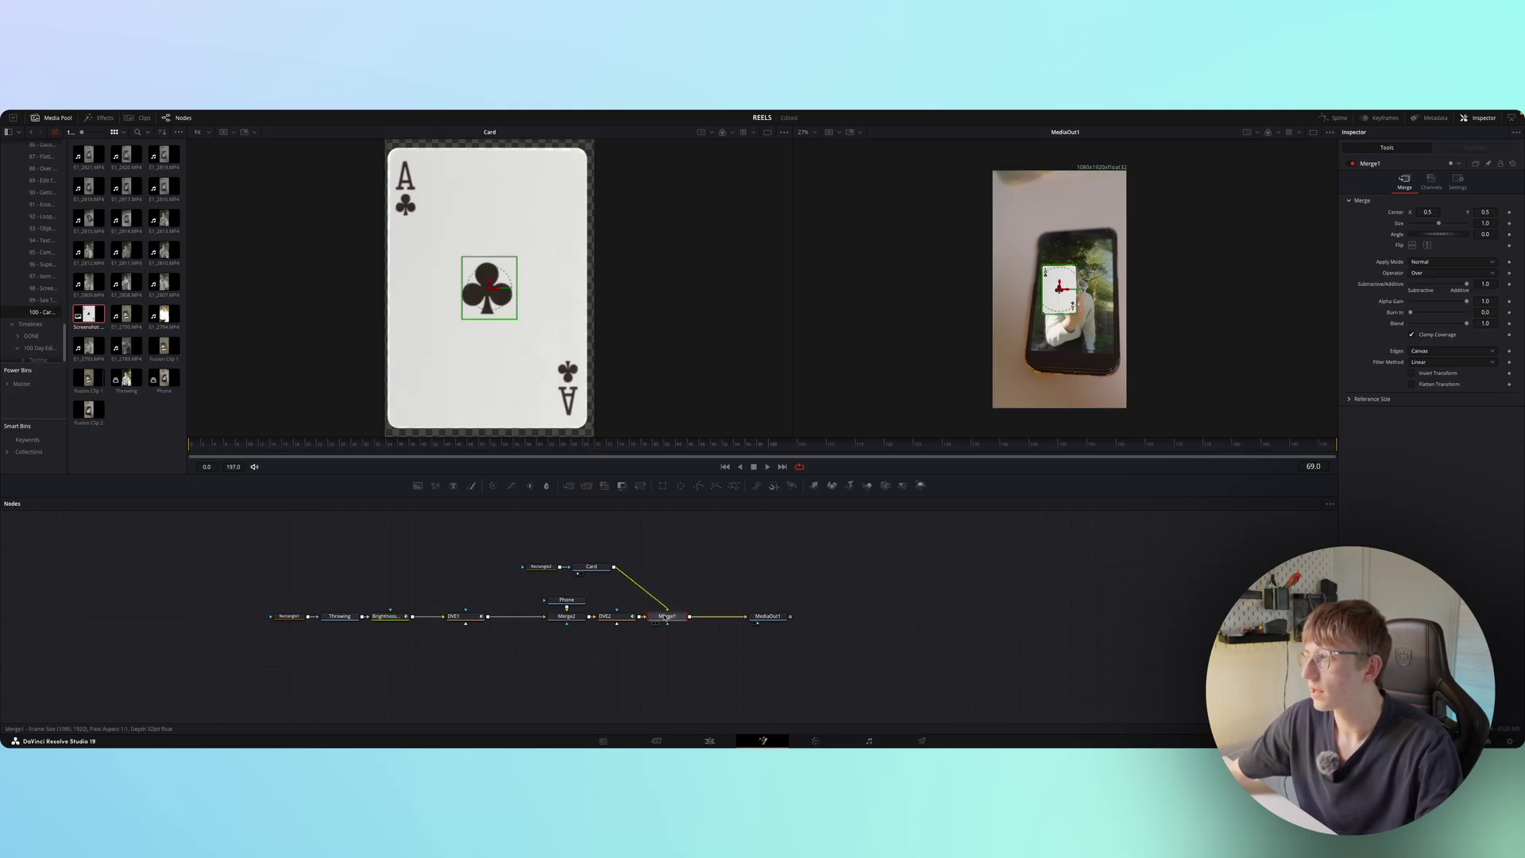
- Insert a DVE node between Card and its merge, and align it directly above the merge
left_click(603, 570)
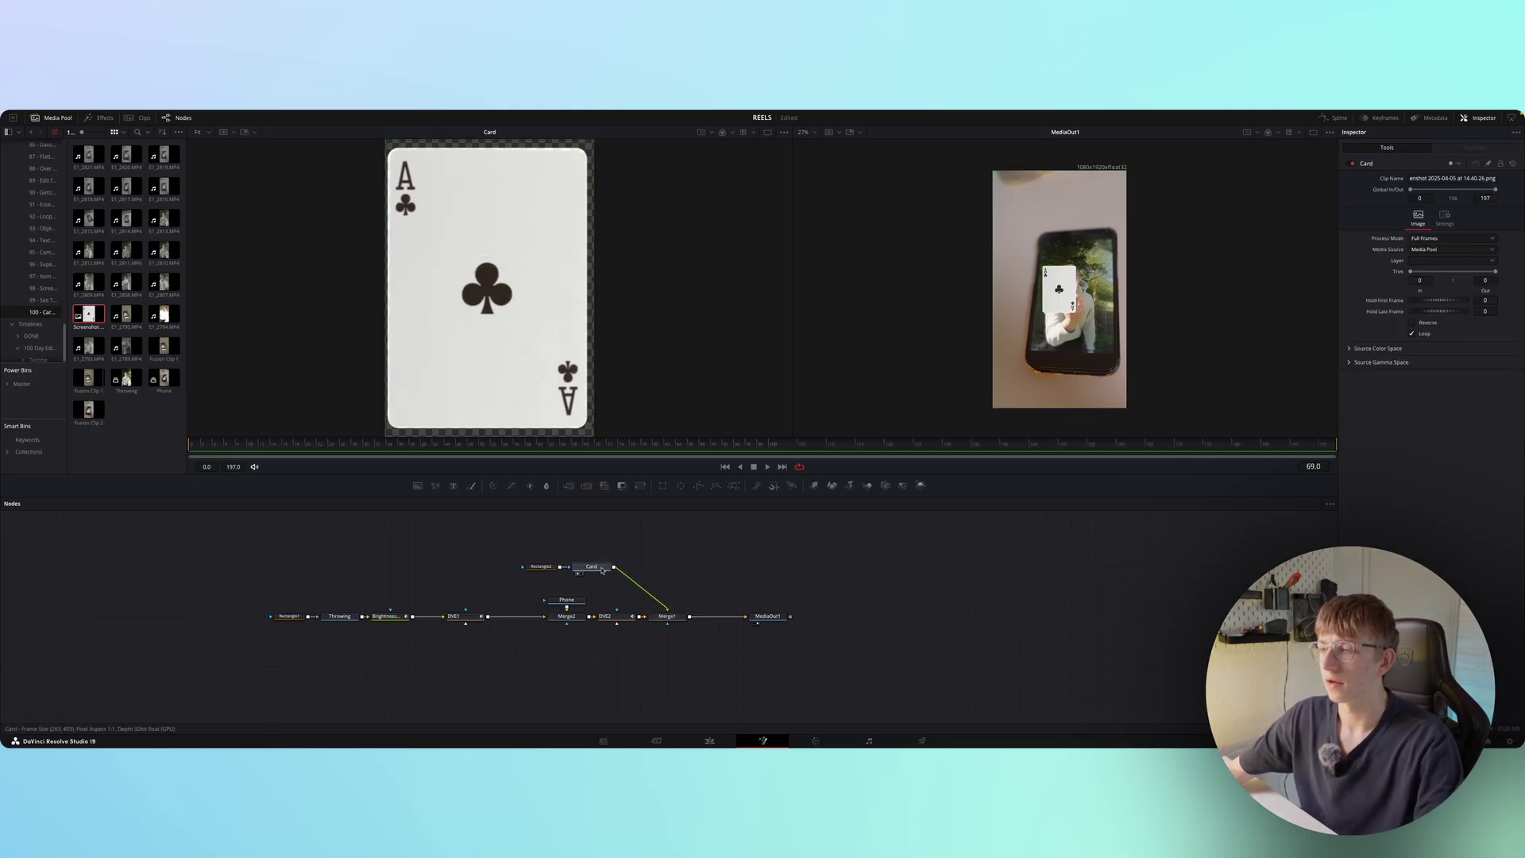
key("shift+space")
type("dve")
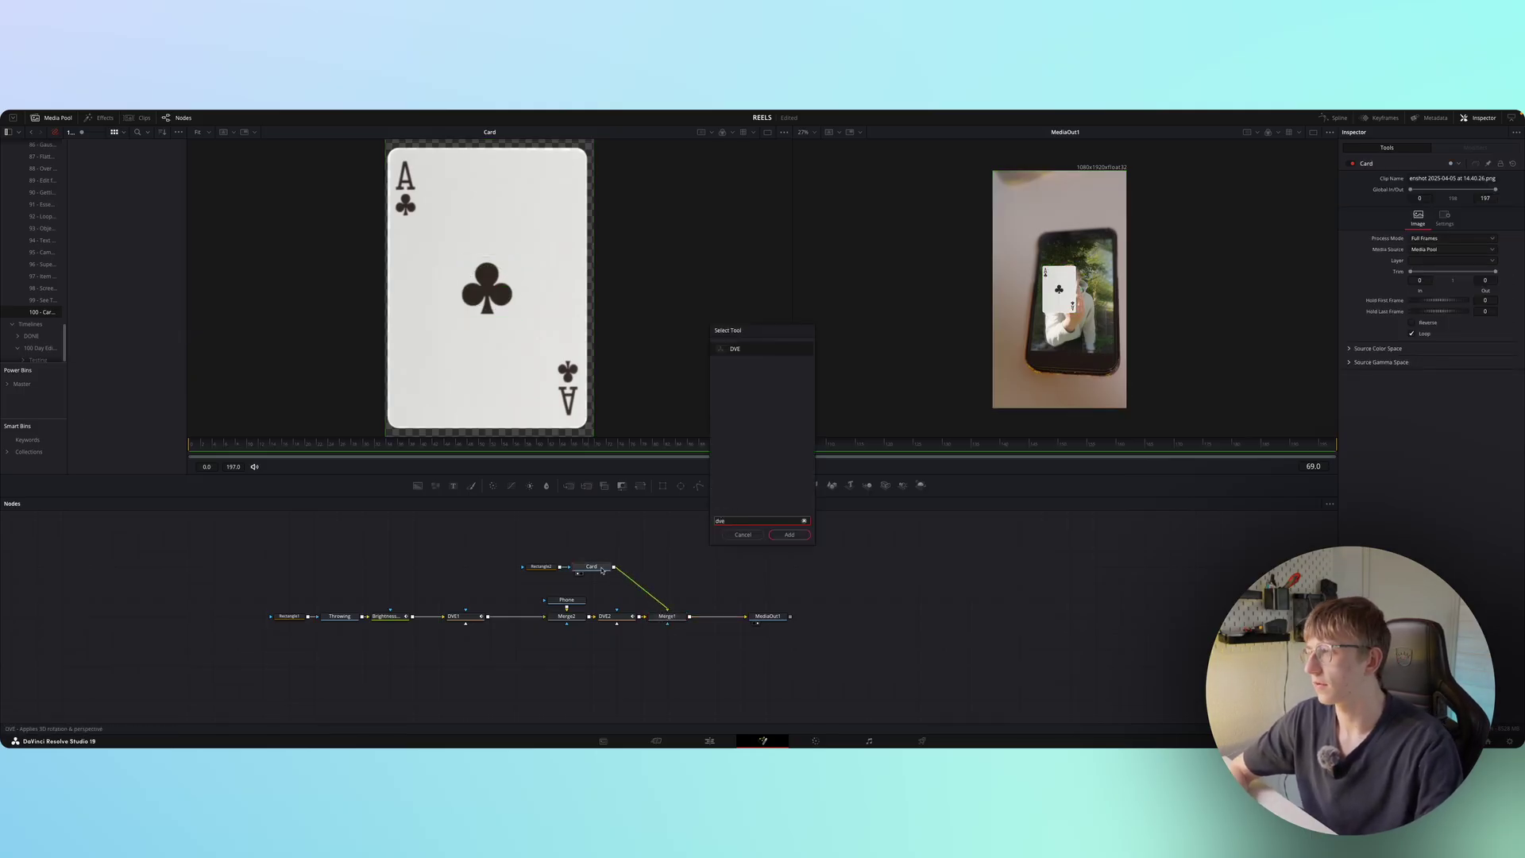
key("Return")
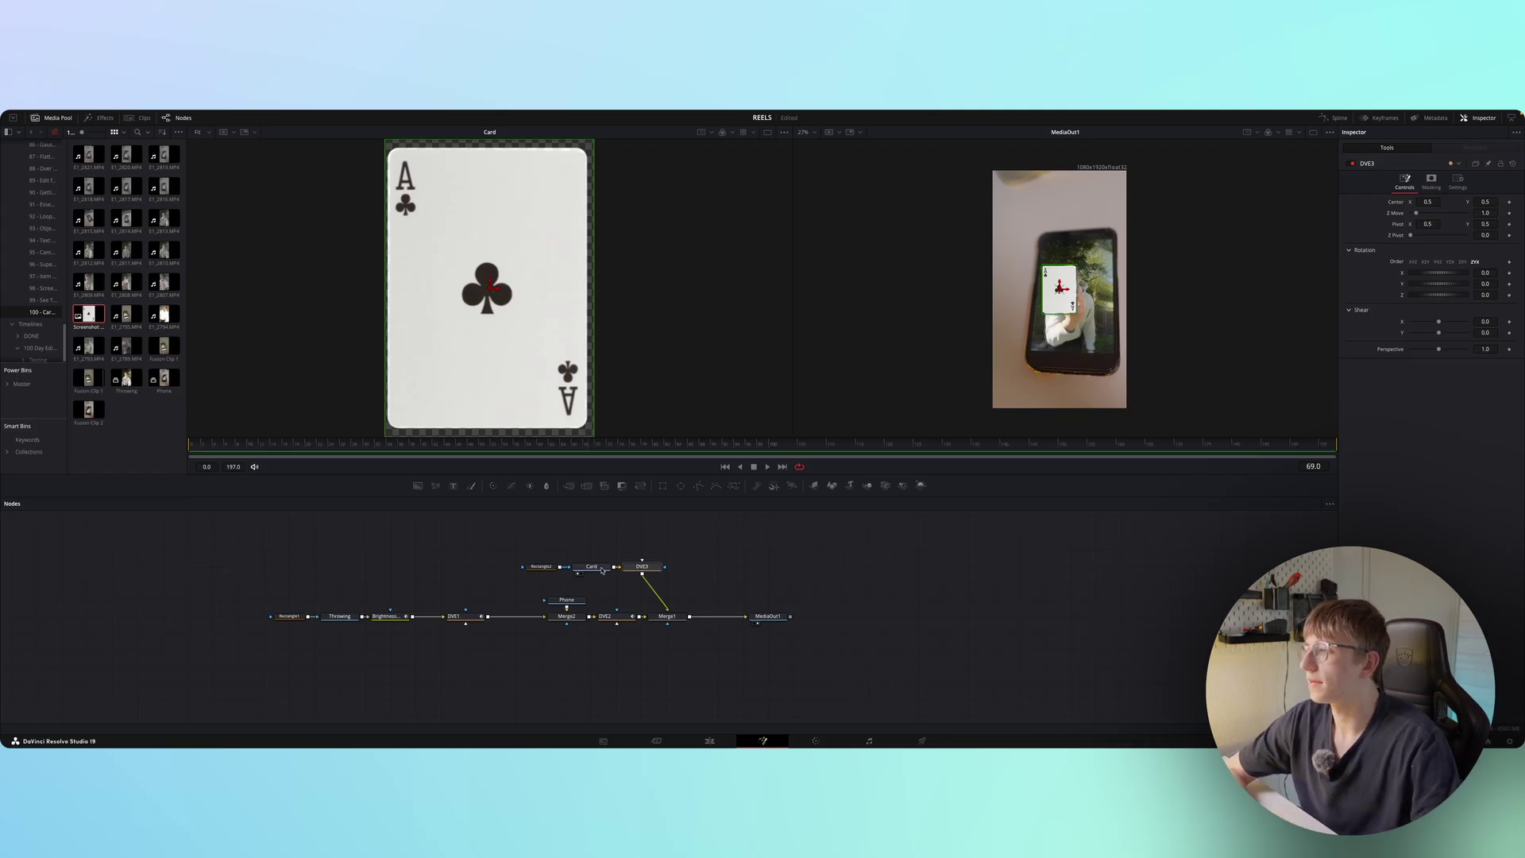
left_click_drag(642, 566, 667, 567)
- At frame 66, shrink the card with DVE3's Z Move at 2.38 and rotate it to about -63 in Y
left_click_drag(589, 444, 573, 443)
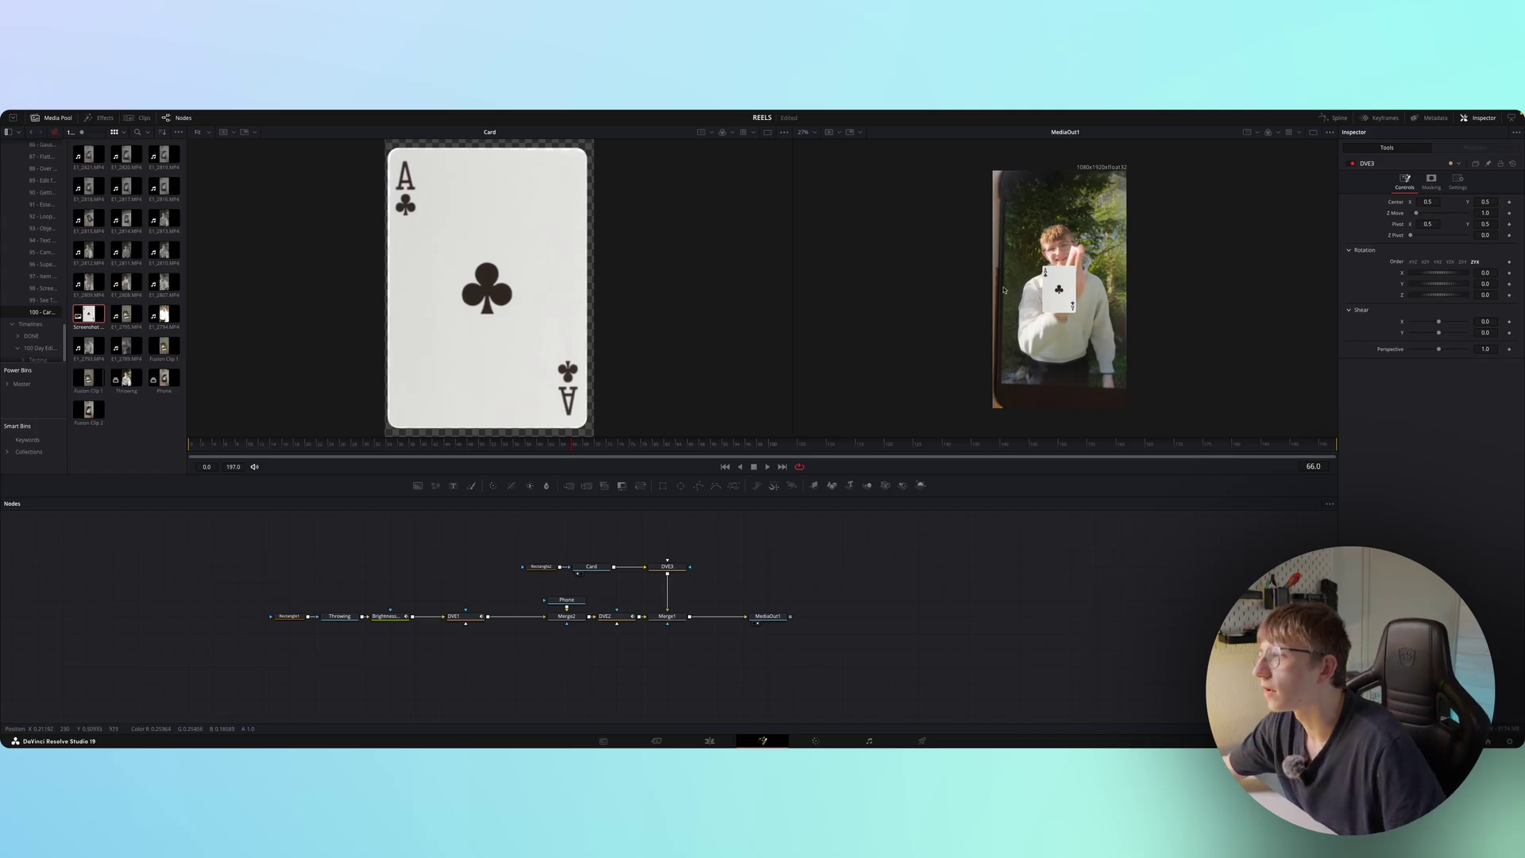
left_click(667, 566)
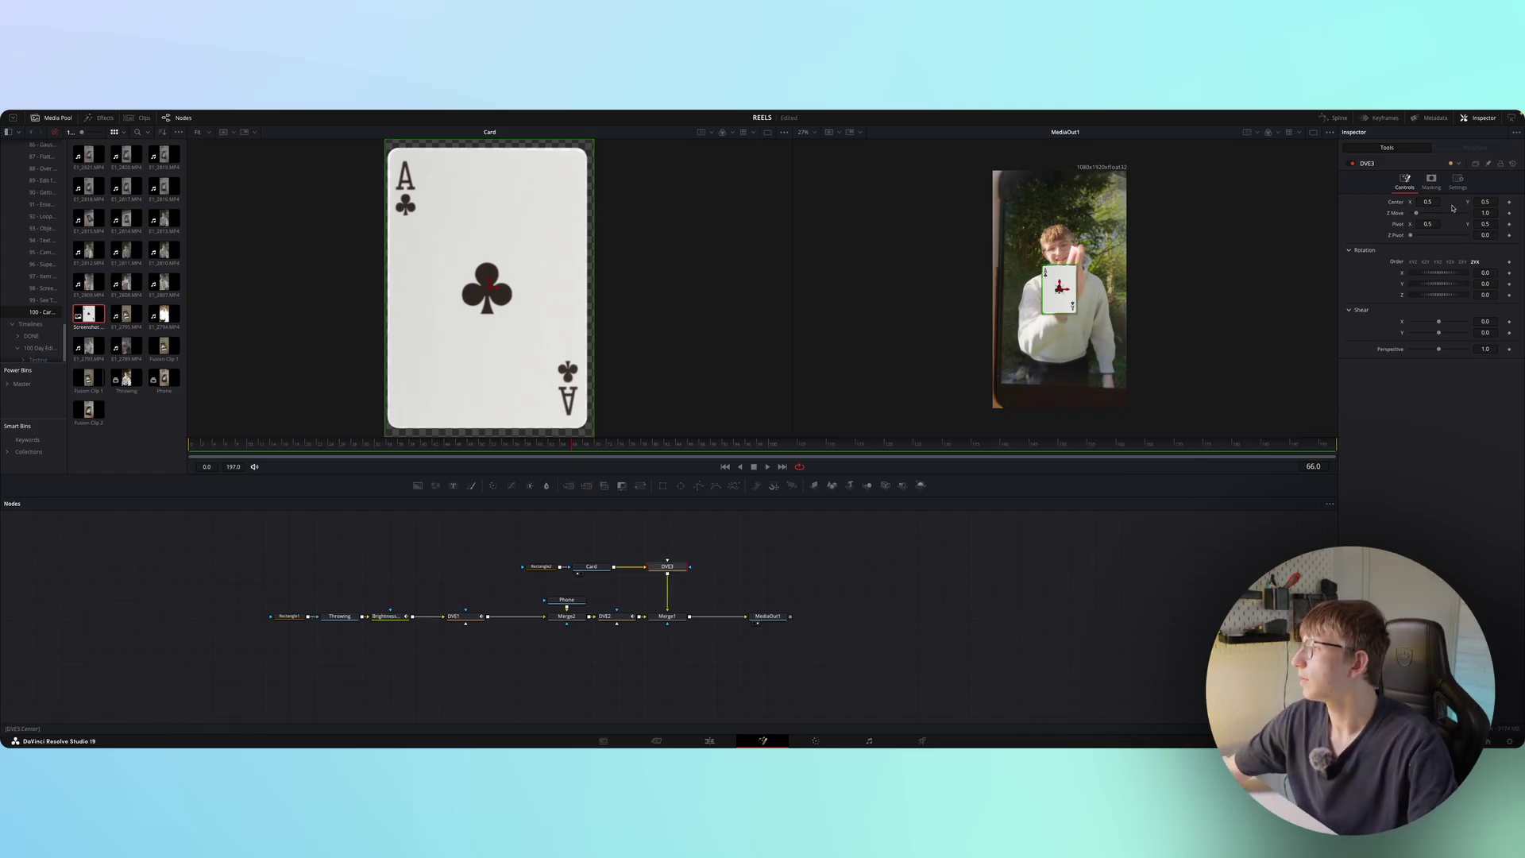
left_click_drag(1418, 215, 1414, 213)
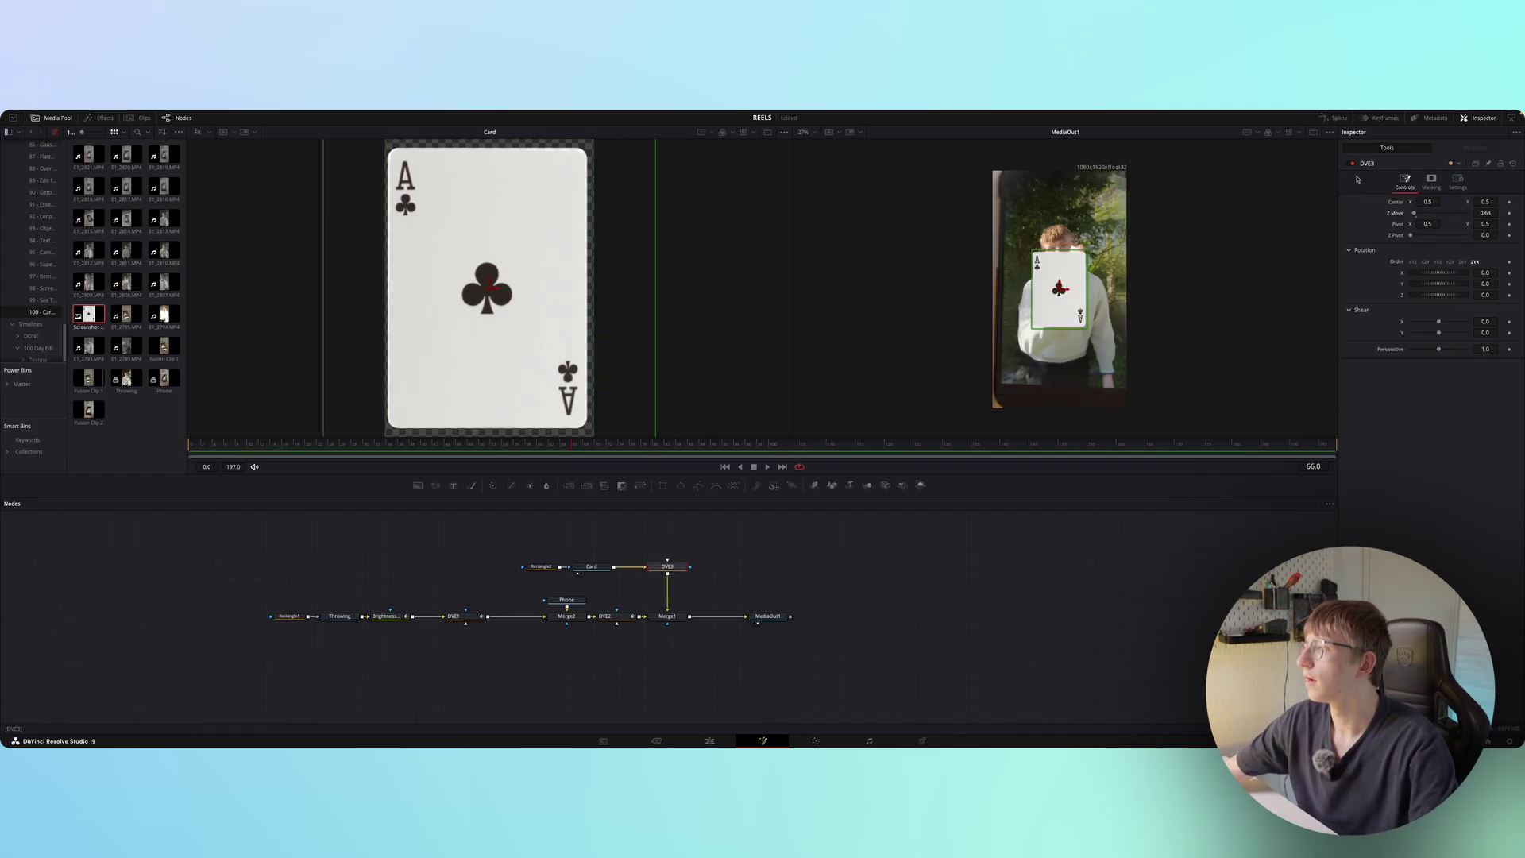
left_click(1312, 134)
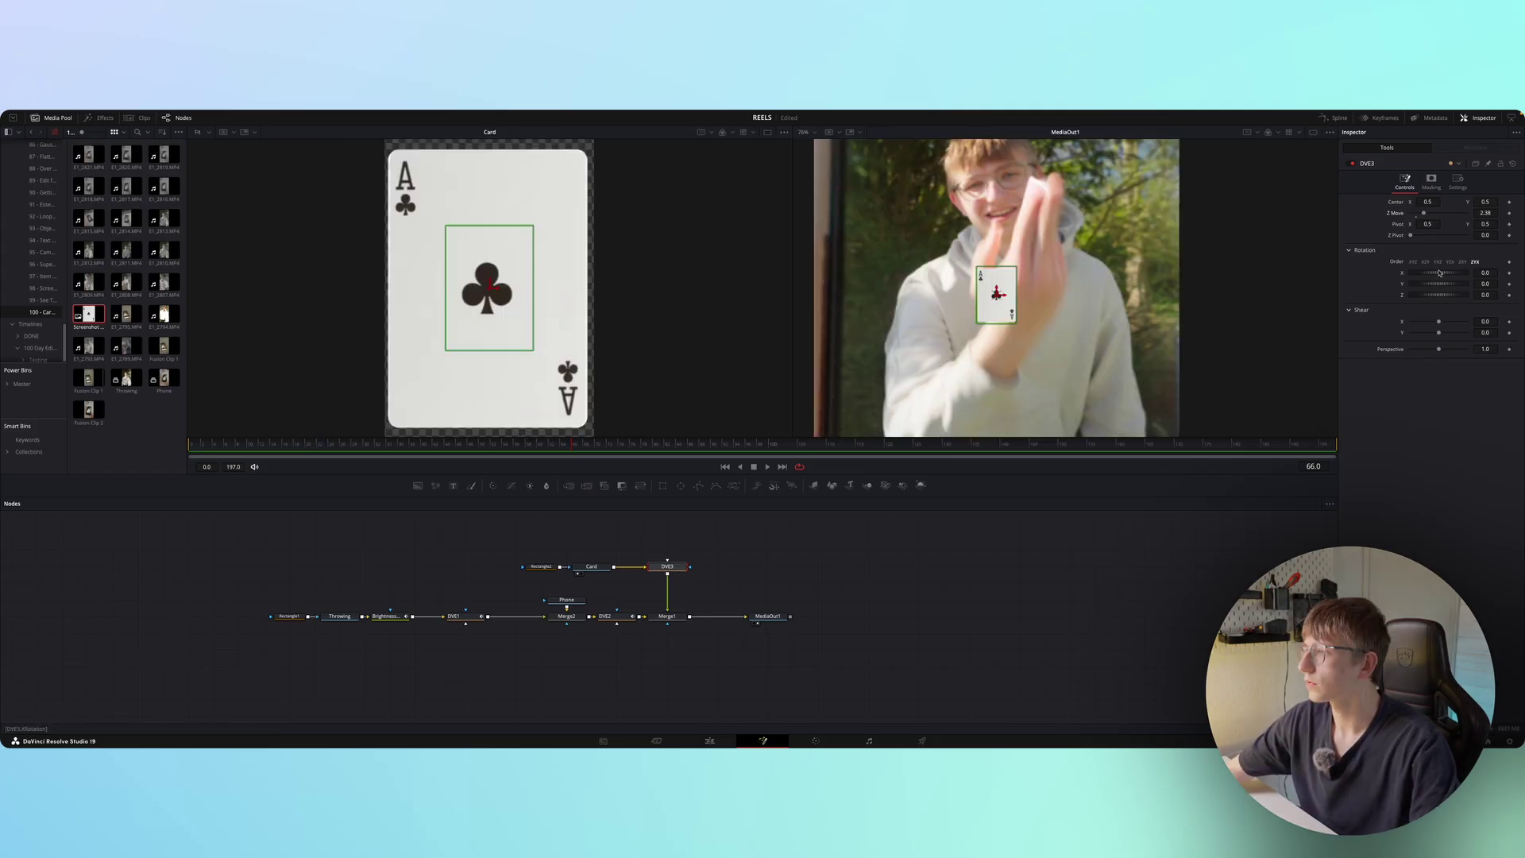
left_click_drag(1439, 271, 1430, 284)
double_click(1440, 272)
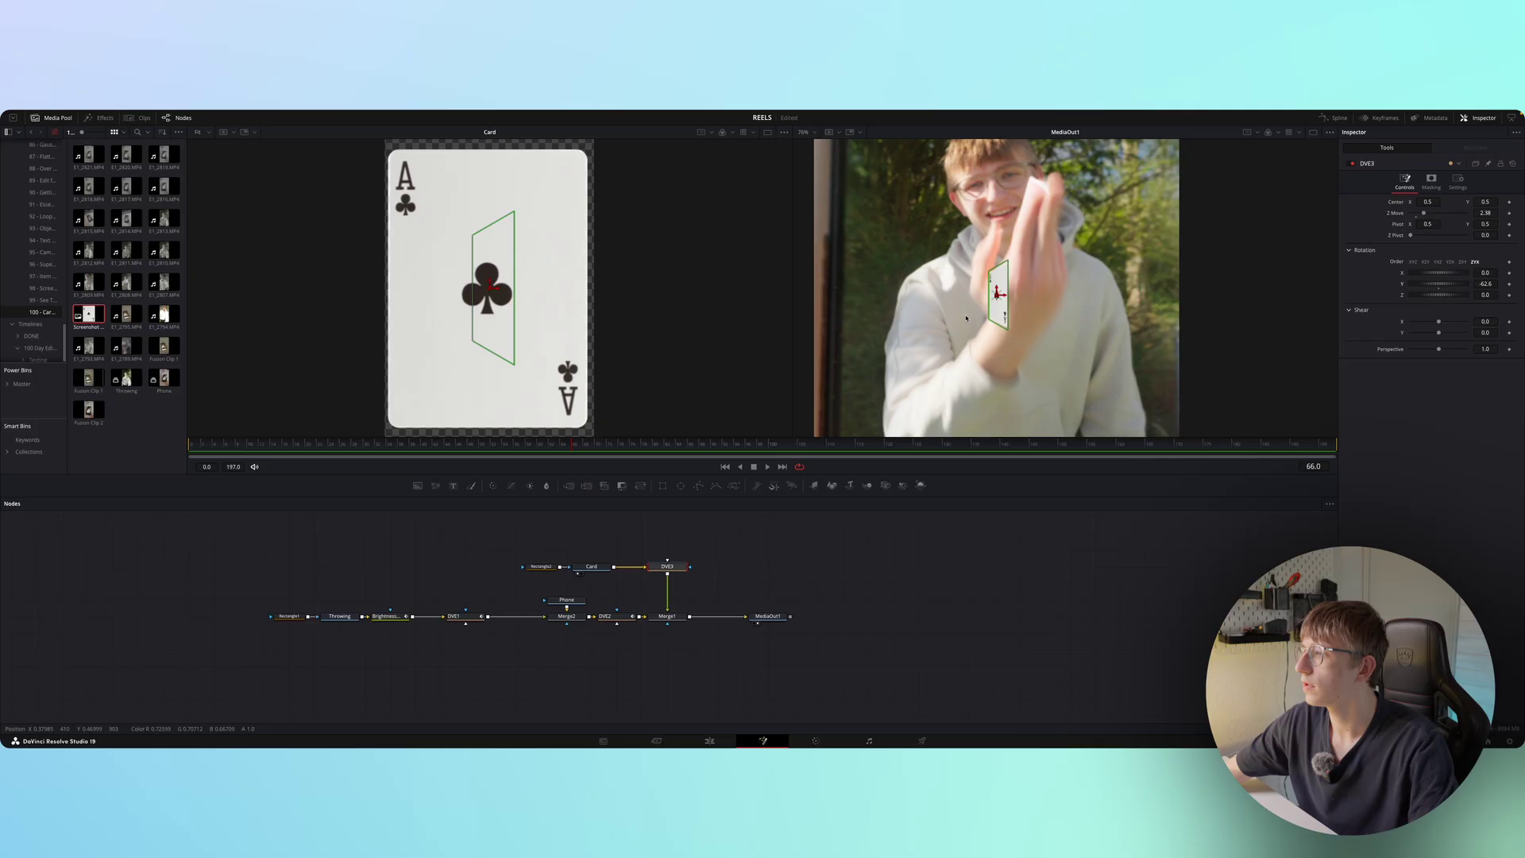
- Place the card between the raised fingers at Center about 0.85, 1.14, rotated to about -68.7 in Y and 36.5 in Z
left_click_drag(997, 294, 1031, 211)
left_click_drag(1423, 295, 1426, 295)
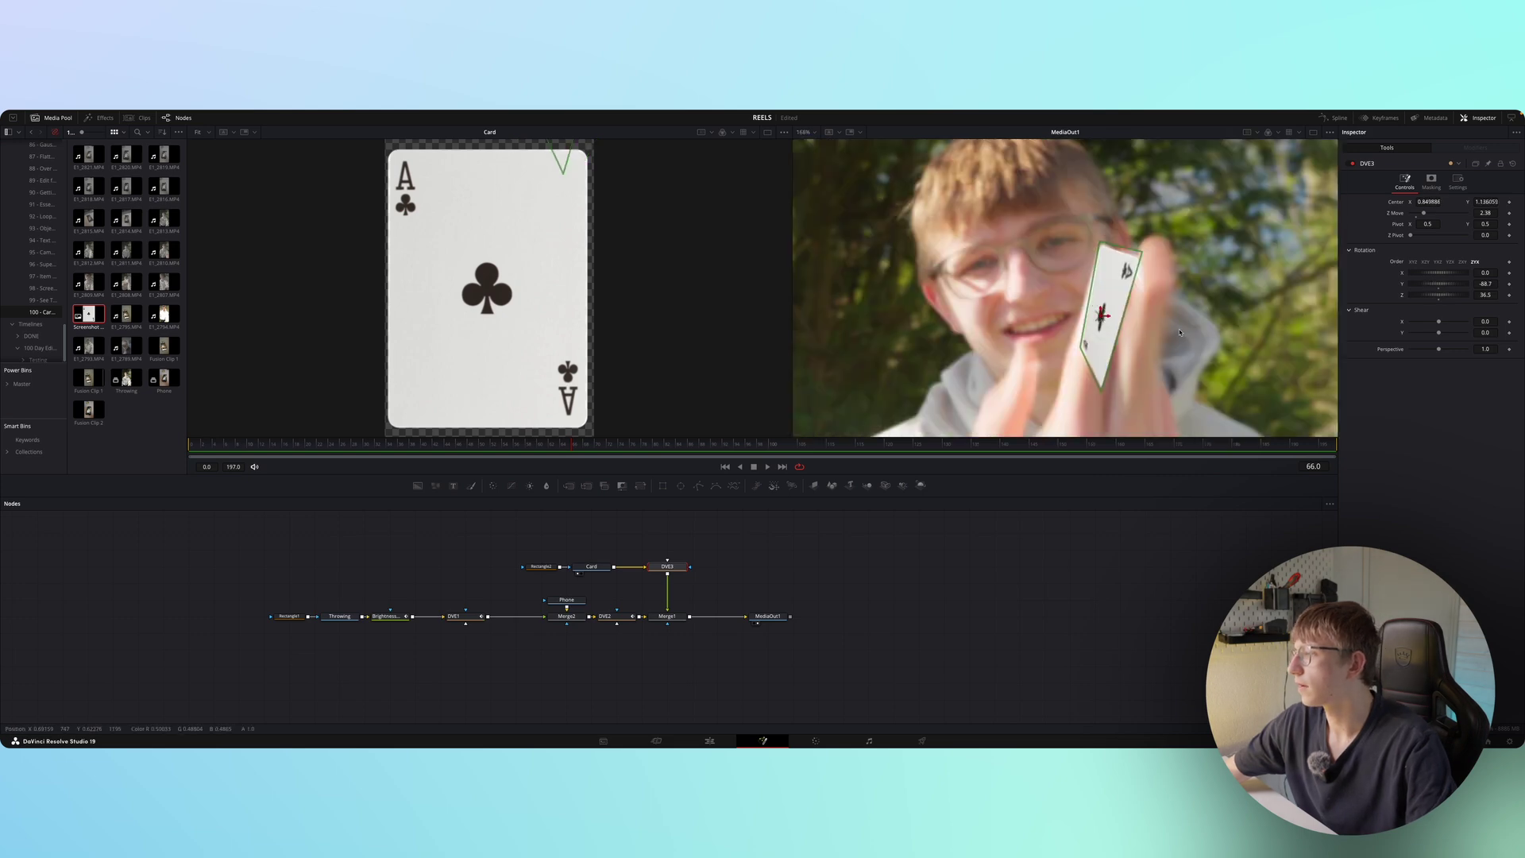
scroll(1180, 333, "down", 5)
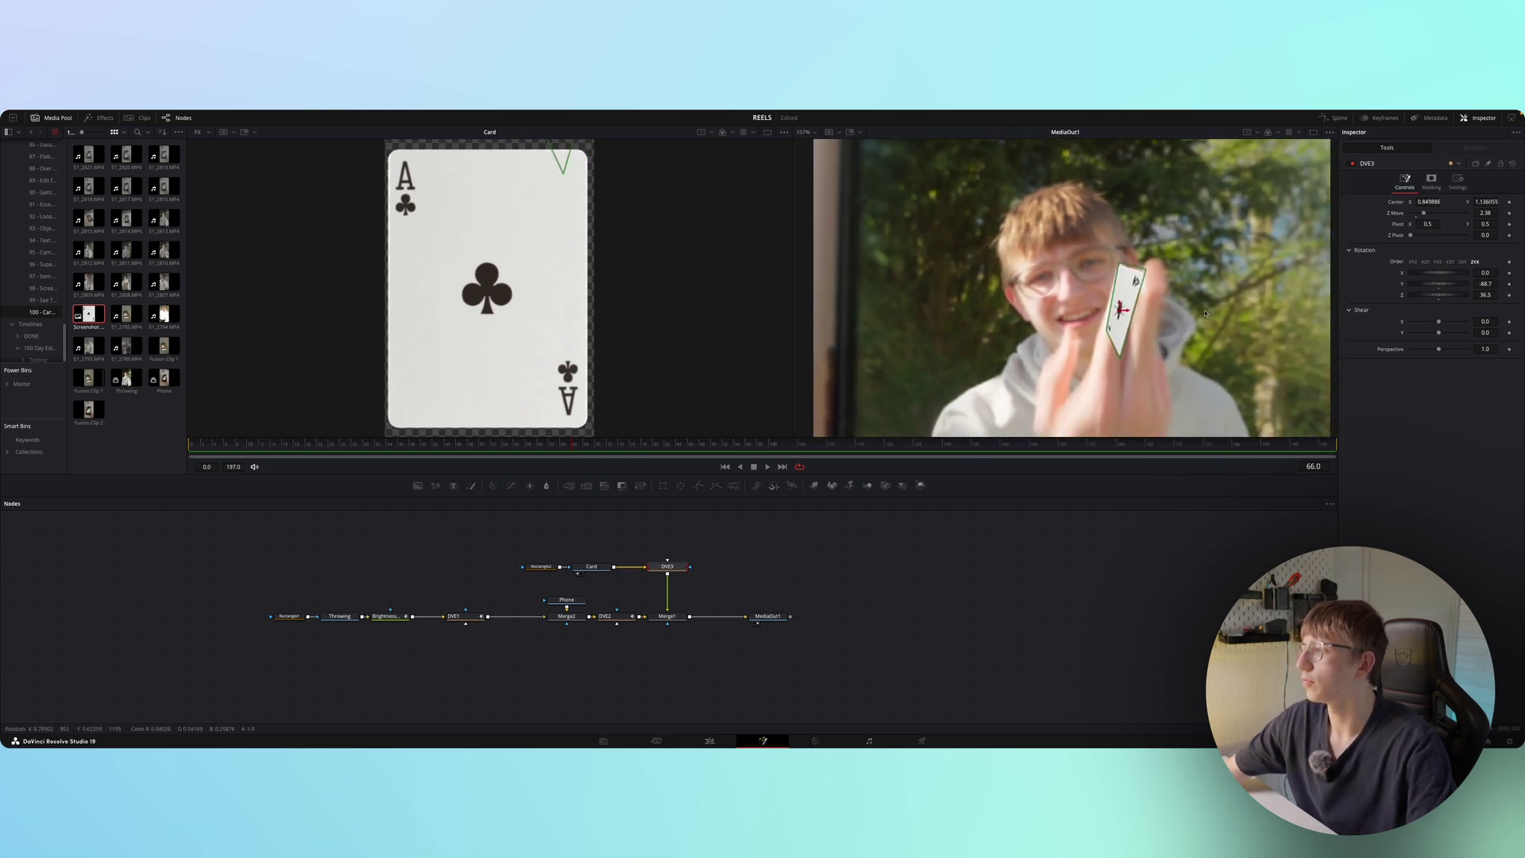
scroll(1110, 268, "down", 1)
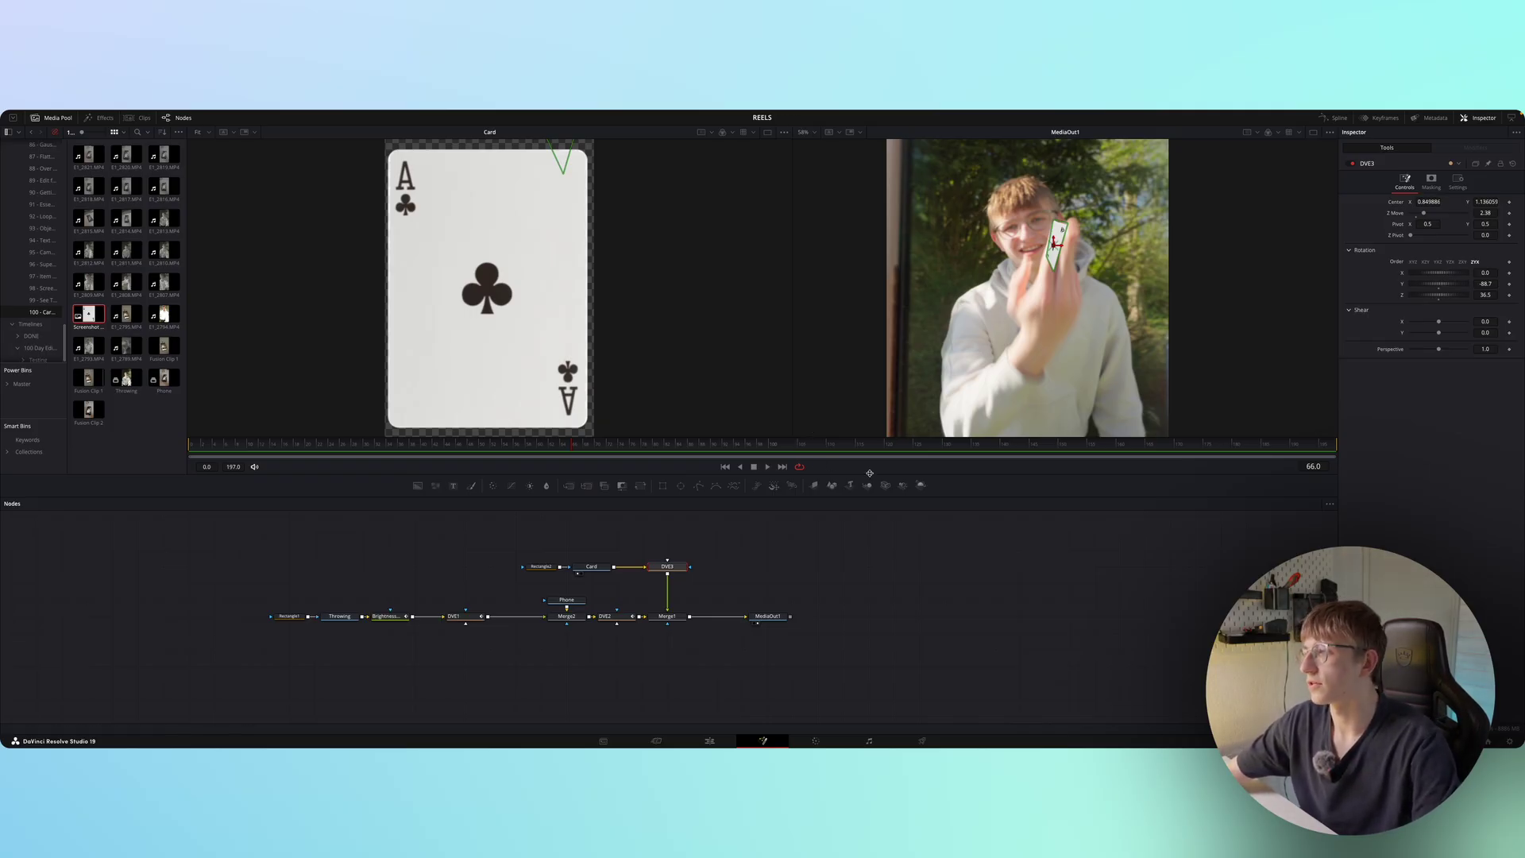
- Keyframe DVE3's Center, Z Move and Y and Z rotation at frame 66
left_click(767, 615)
left_click(592, 566)
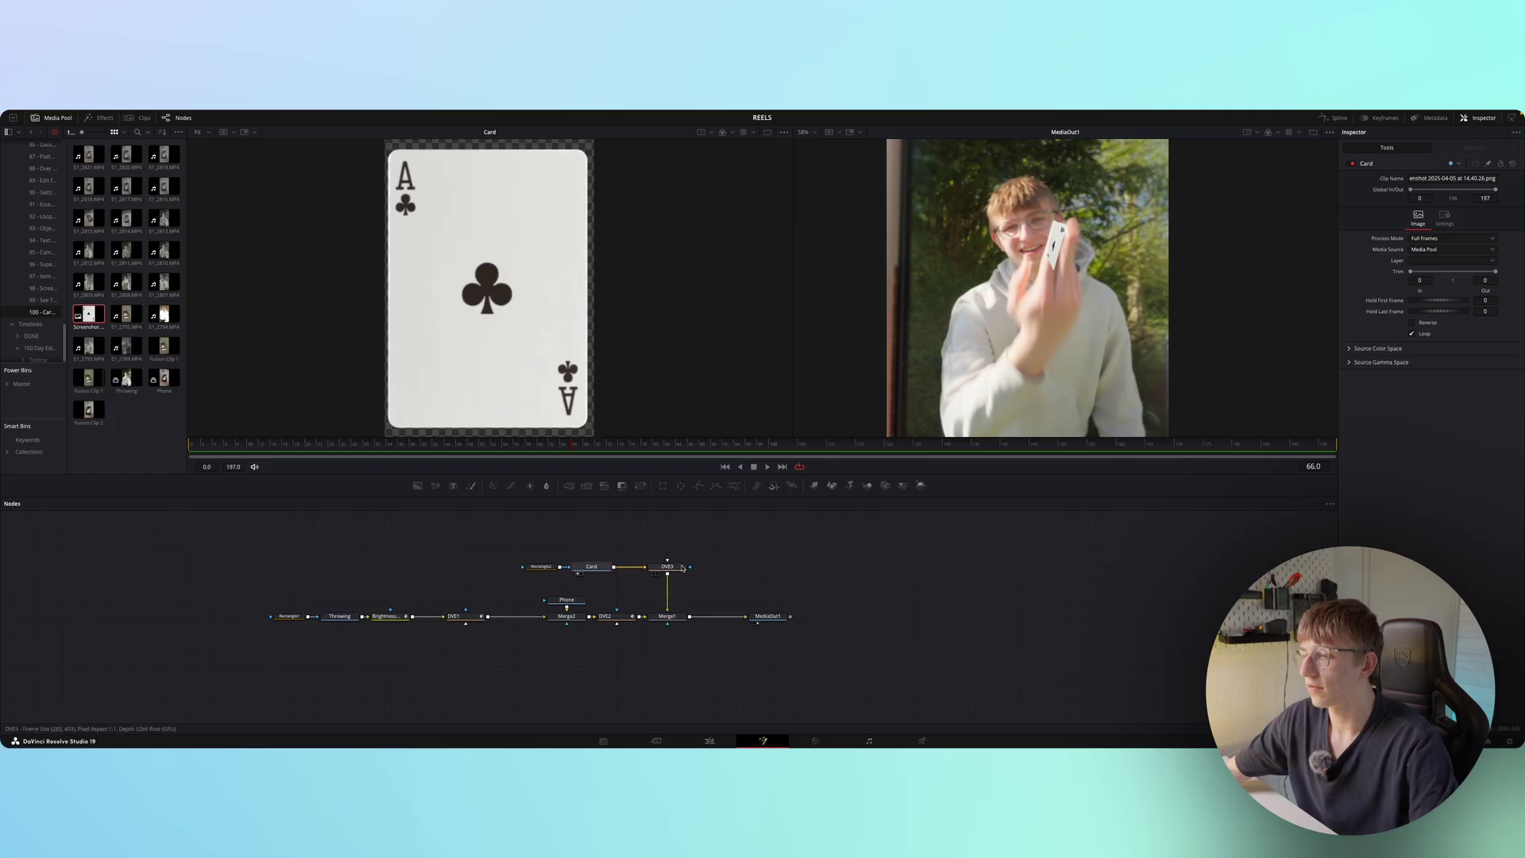
left_click(675, 566)
left_click(1509, 212)
left_click(1510, 284)
left_click(1511, 296)
scroll(973, 360, "down", 3)
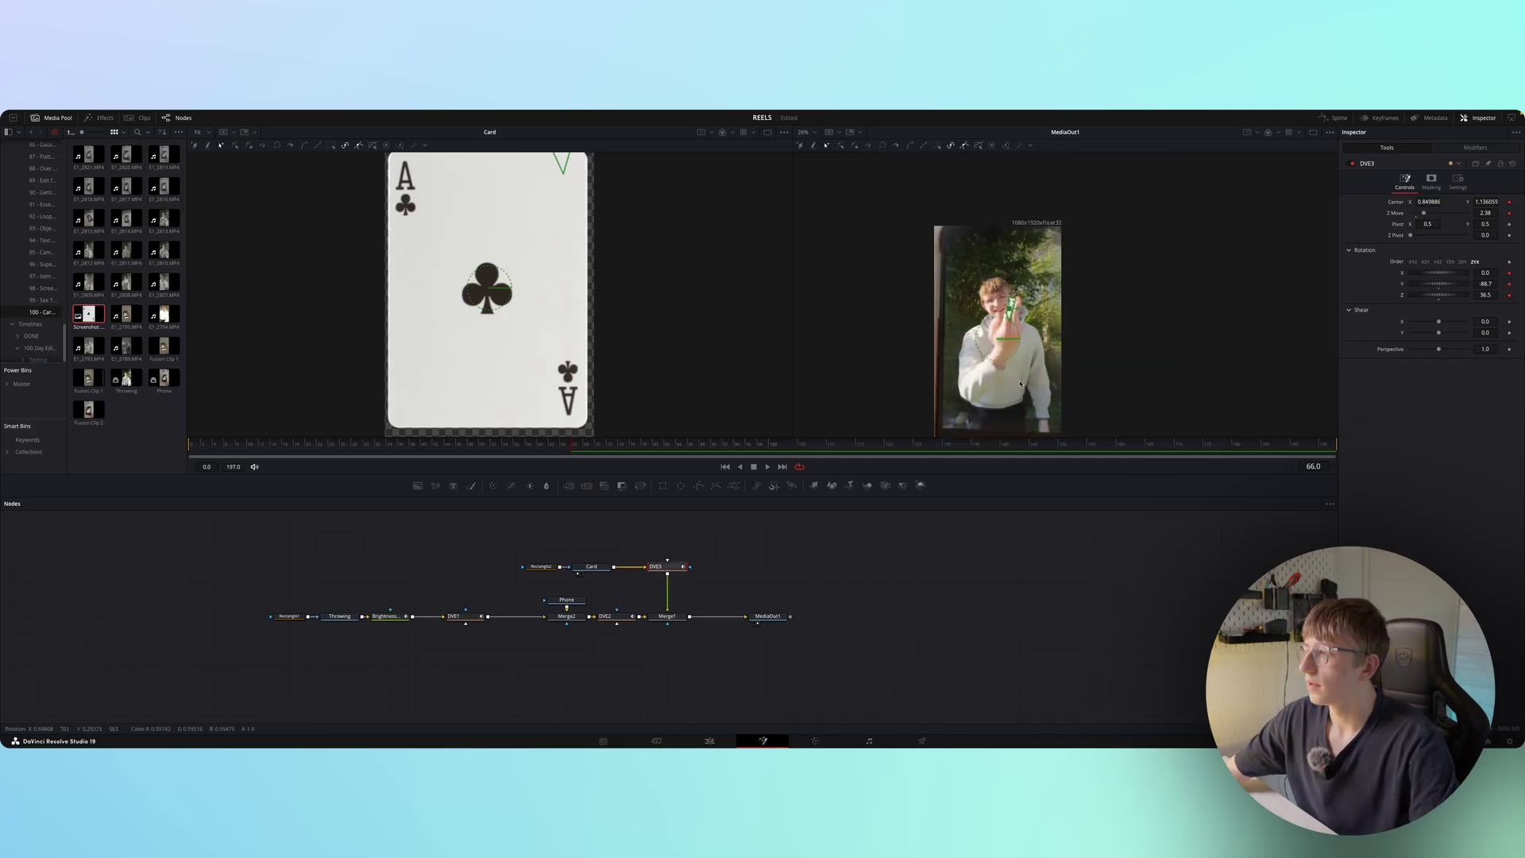
- At frame 82, set DVE3's Z Move to 1.18, Y rotation to about -14 and Z rotation to 0
left_click_drag(1021, 384, 1003, 338)
left_click_drag(579, 447, 667, 447)
left_click_drag(1424, 213, 1417, 214)
left_click_drag(1446, 281, 1437, 296)
double_click(1483, 294)
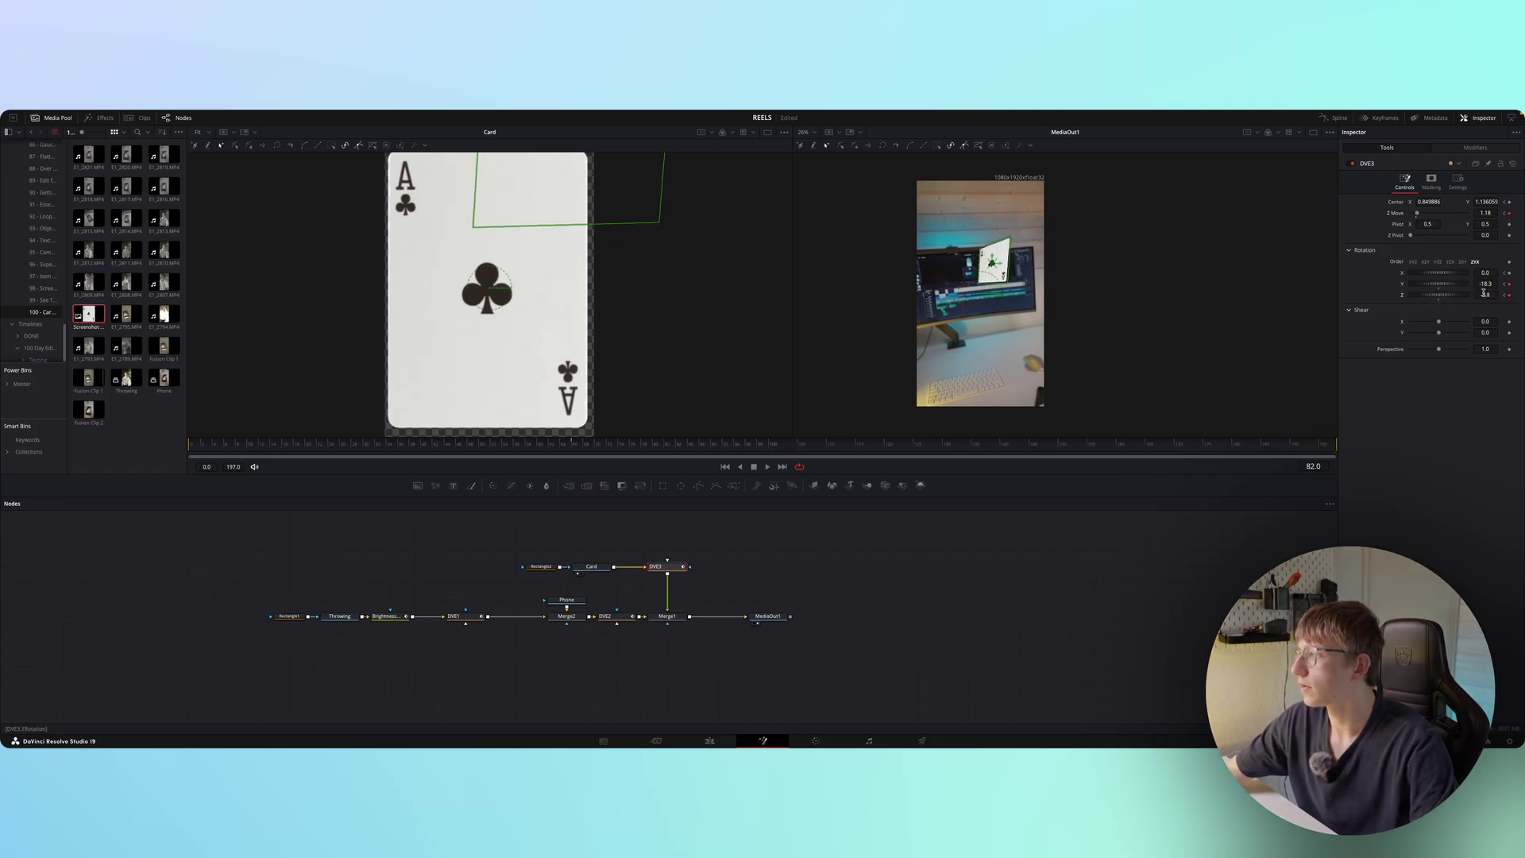
type("0")
key("Tab")
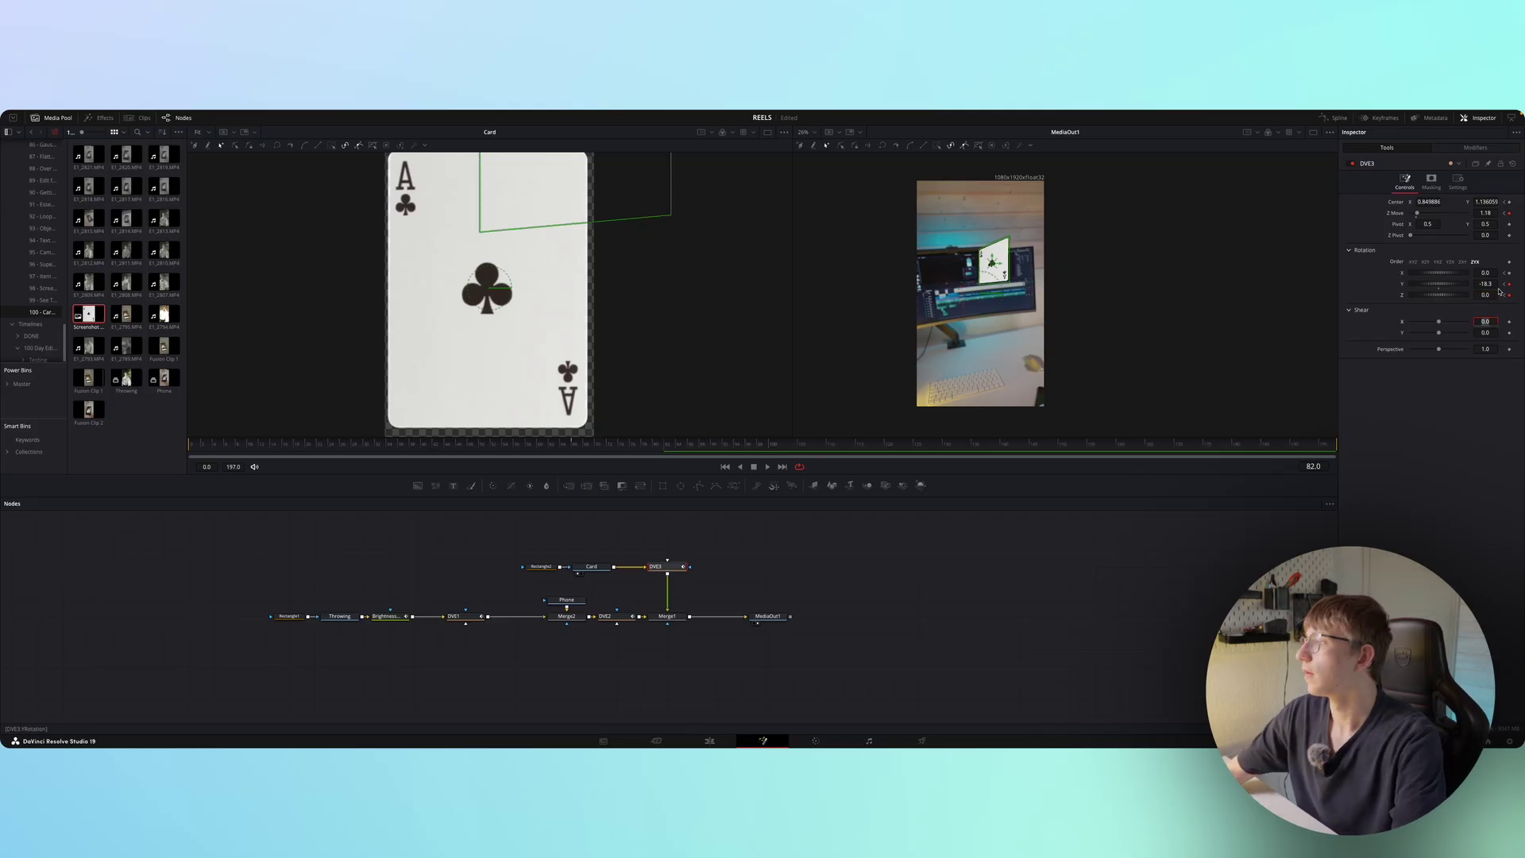
left_click(1489, 284)
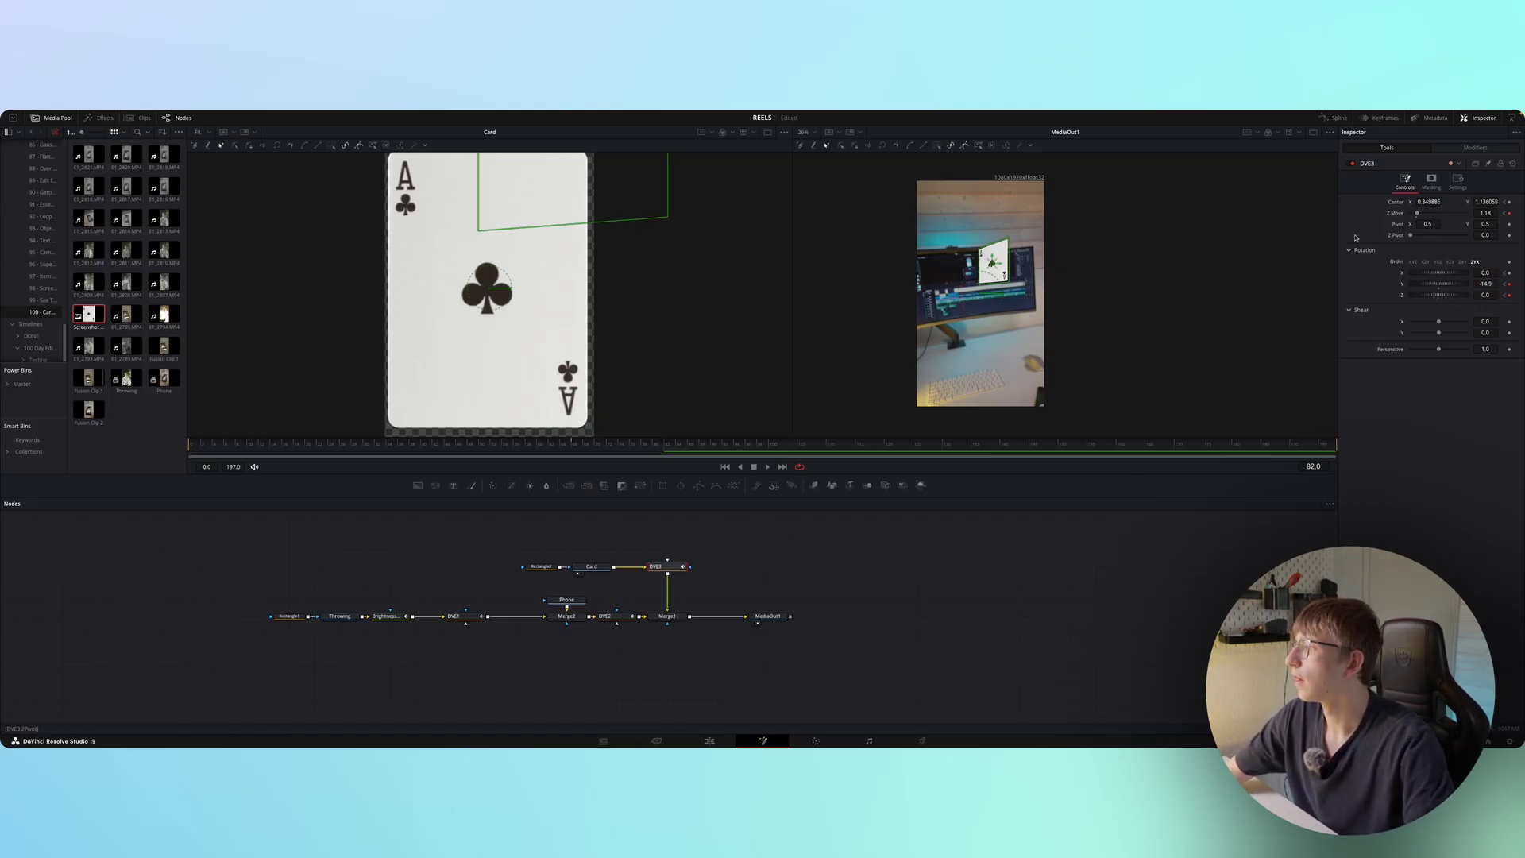
- At frame 82, set DVE3's Z Move to 0.47, Center to about 0.48, 0.63 and Y rotation to 0.8, and scrub back through the flight
left_click_drag(1418, 213, 1414, 214)
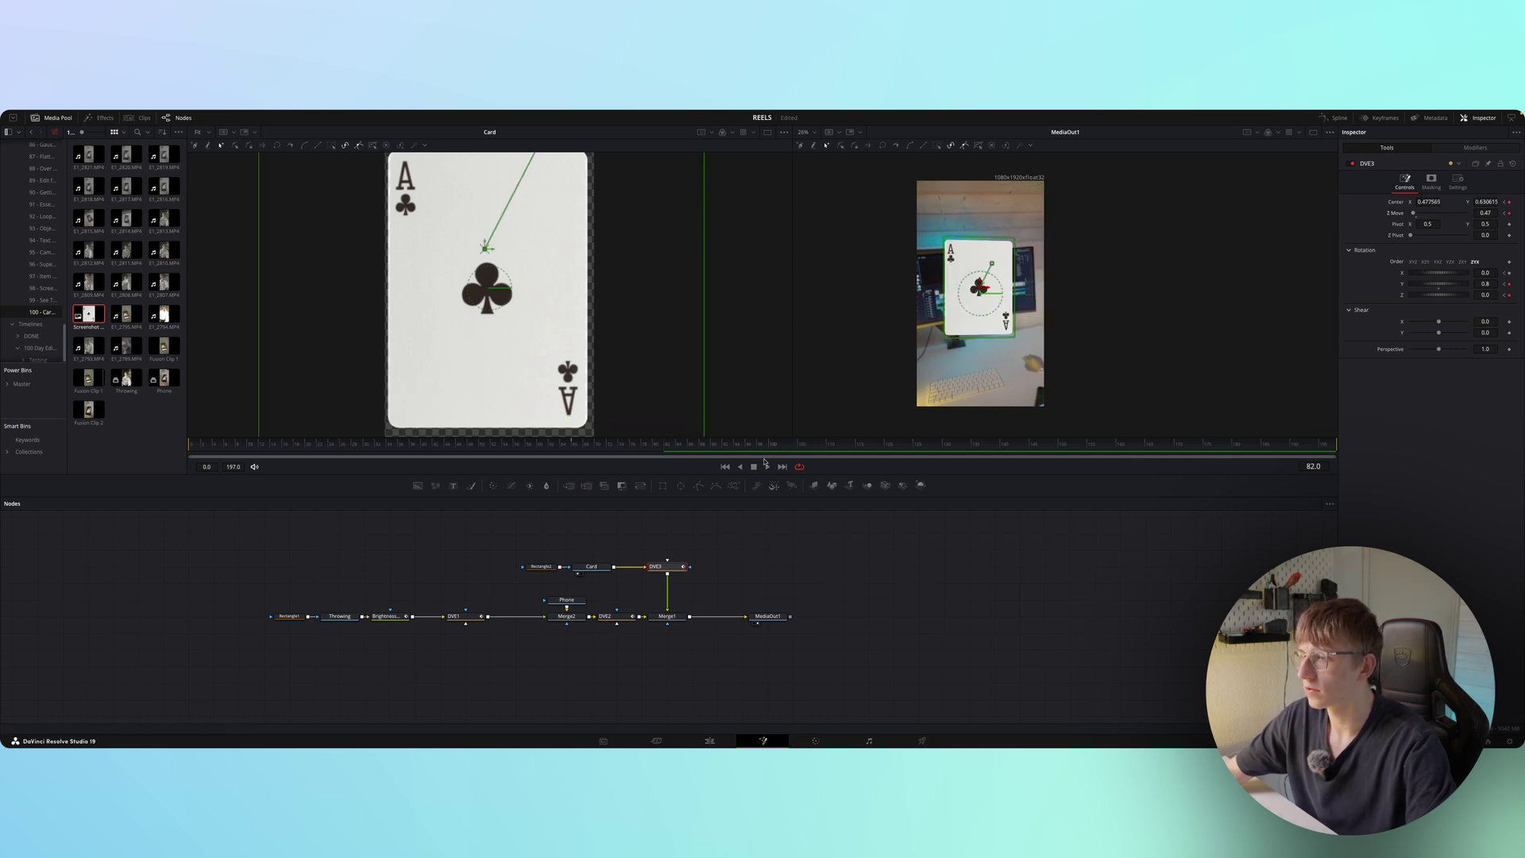
left_click_drag(665, 443, 630, 443)
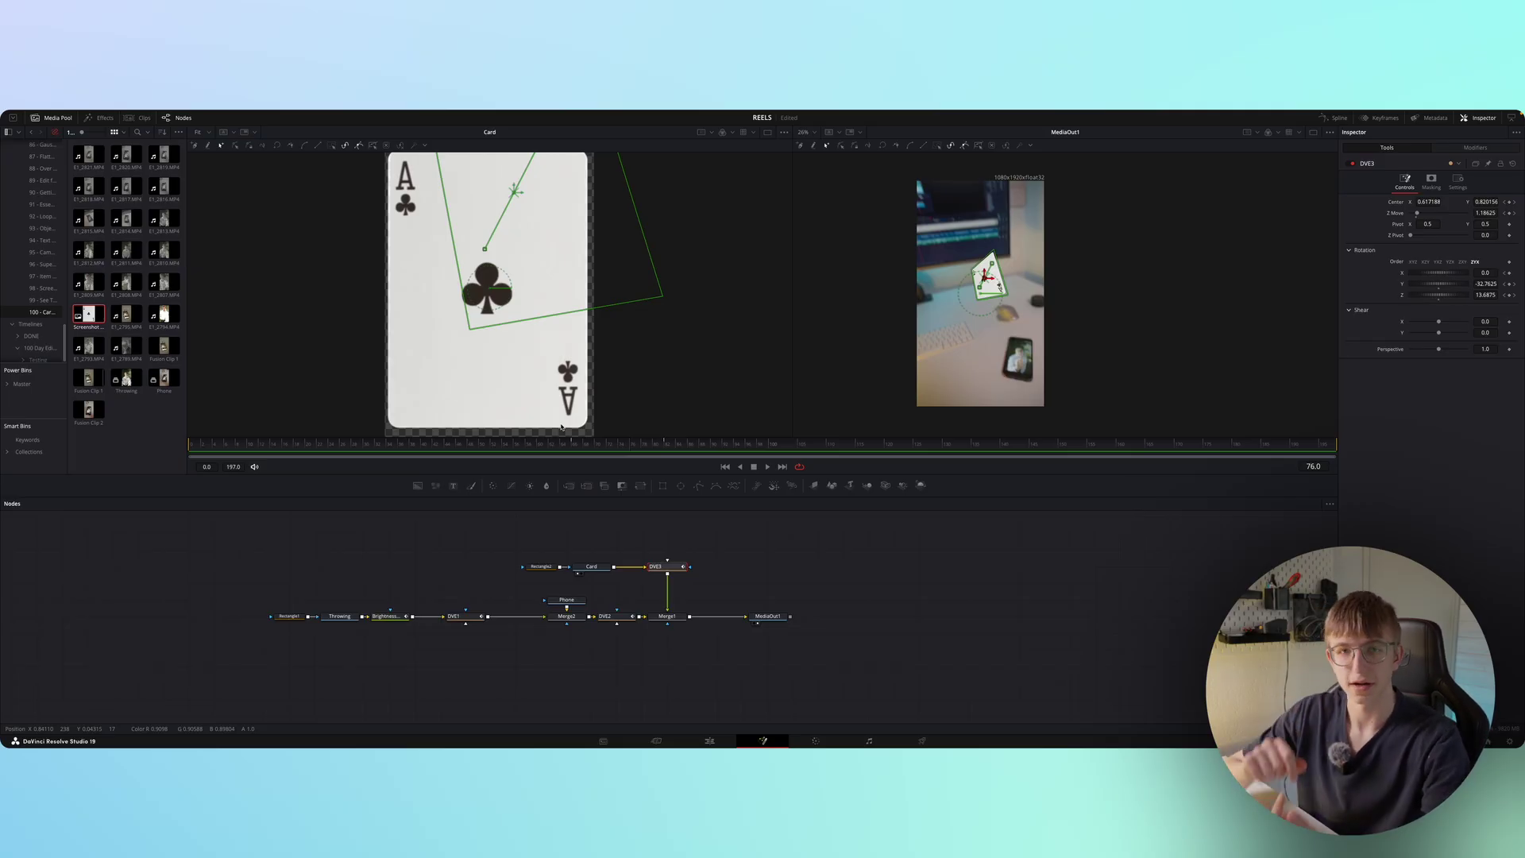
left_click(573, 446)
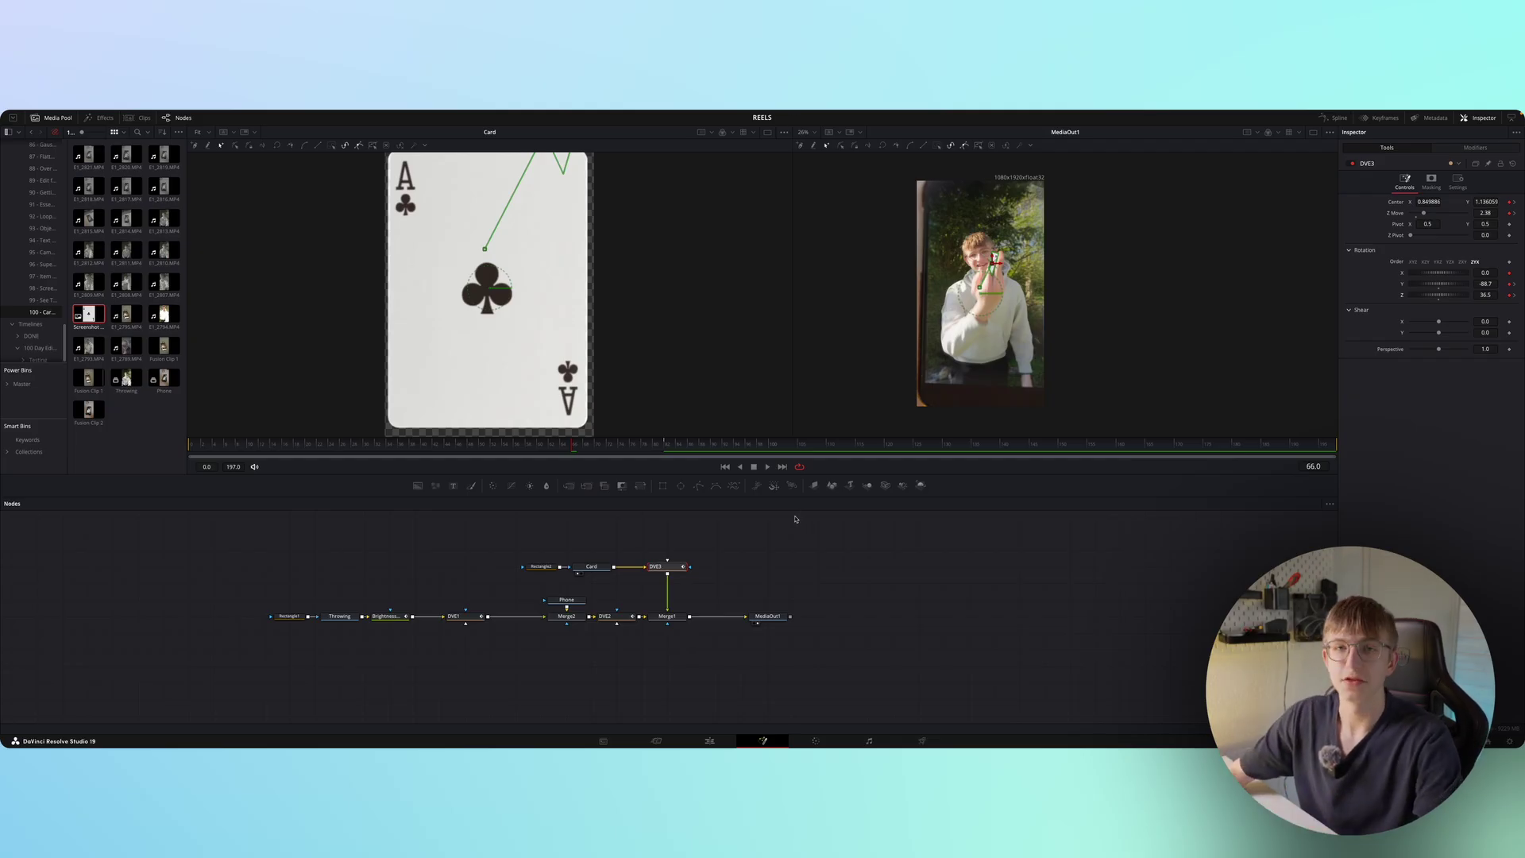
- Shift the Rectangle and Card nodes away from DVE3 and insert a Transform node after Card
left_click_drag(602, 588, 507, 524)
left_click_drag(596, 568, 496, 568)
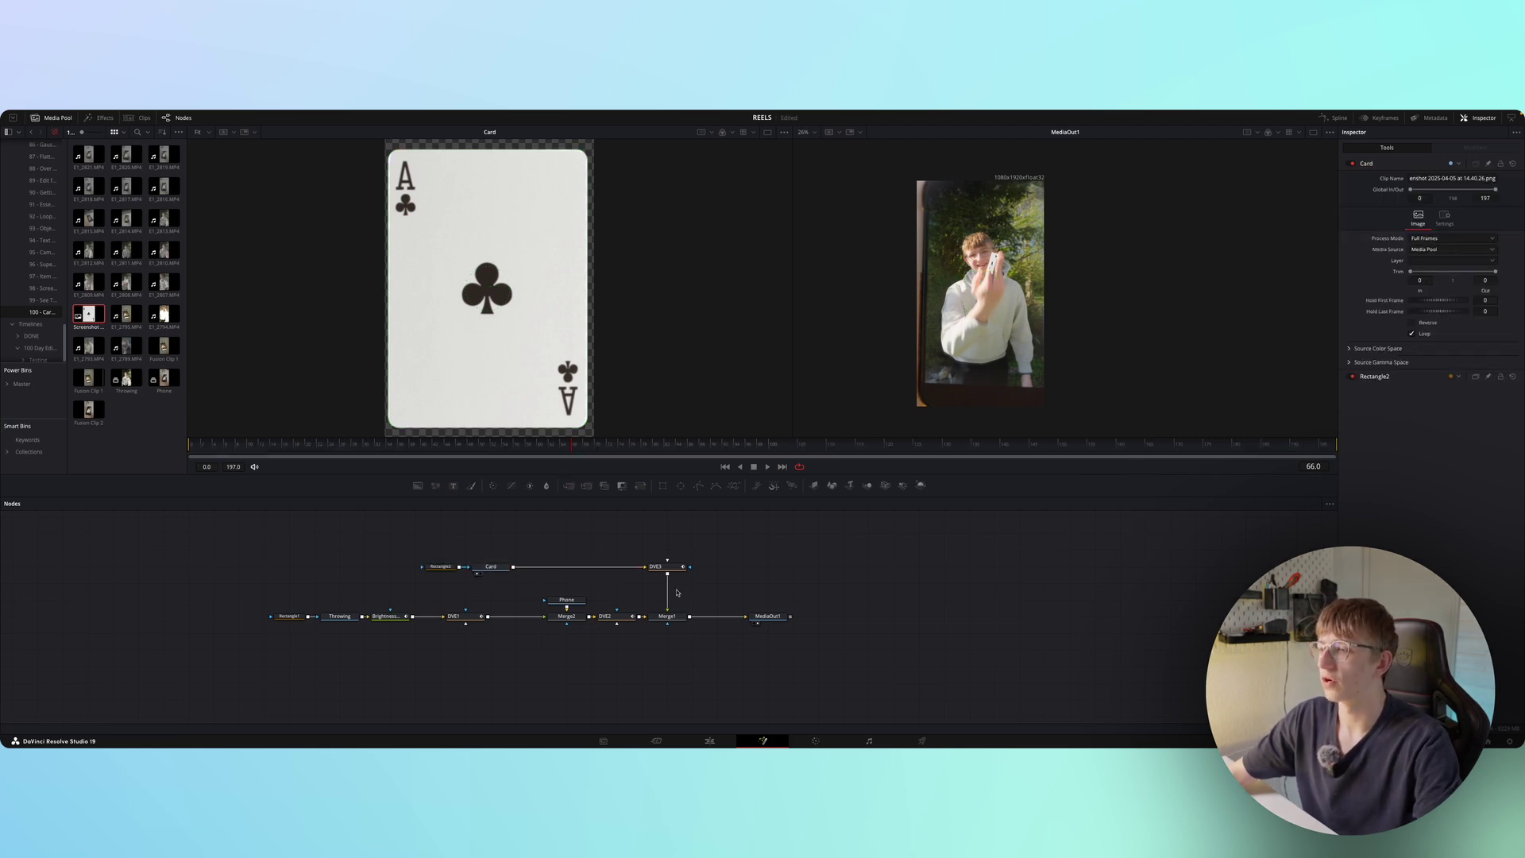
left_click(652, 569)
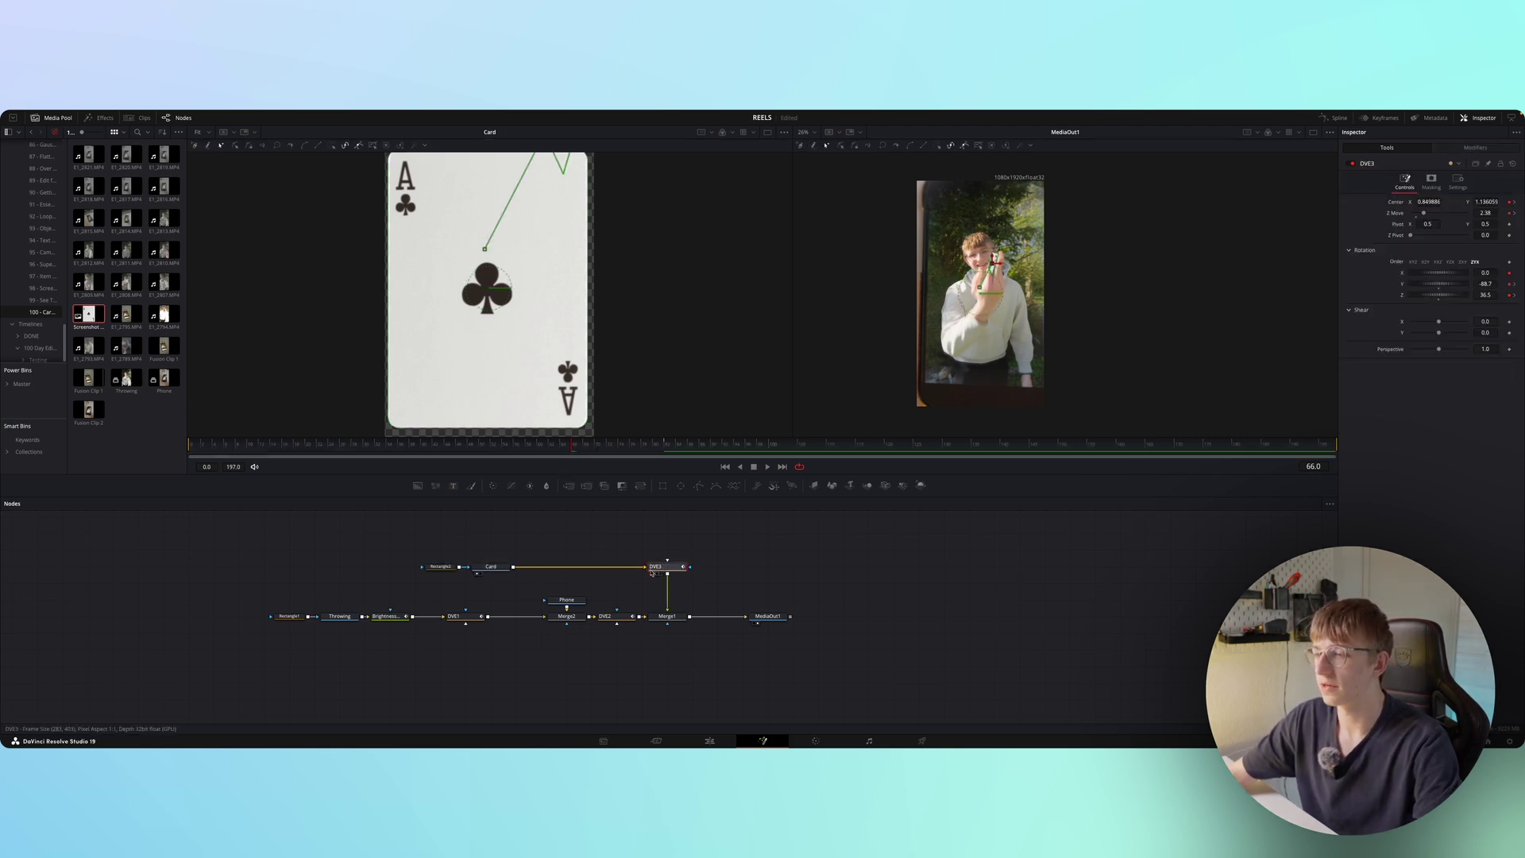
left_click(489, 569)
key("shift+space")
type("trans")
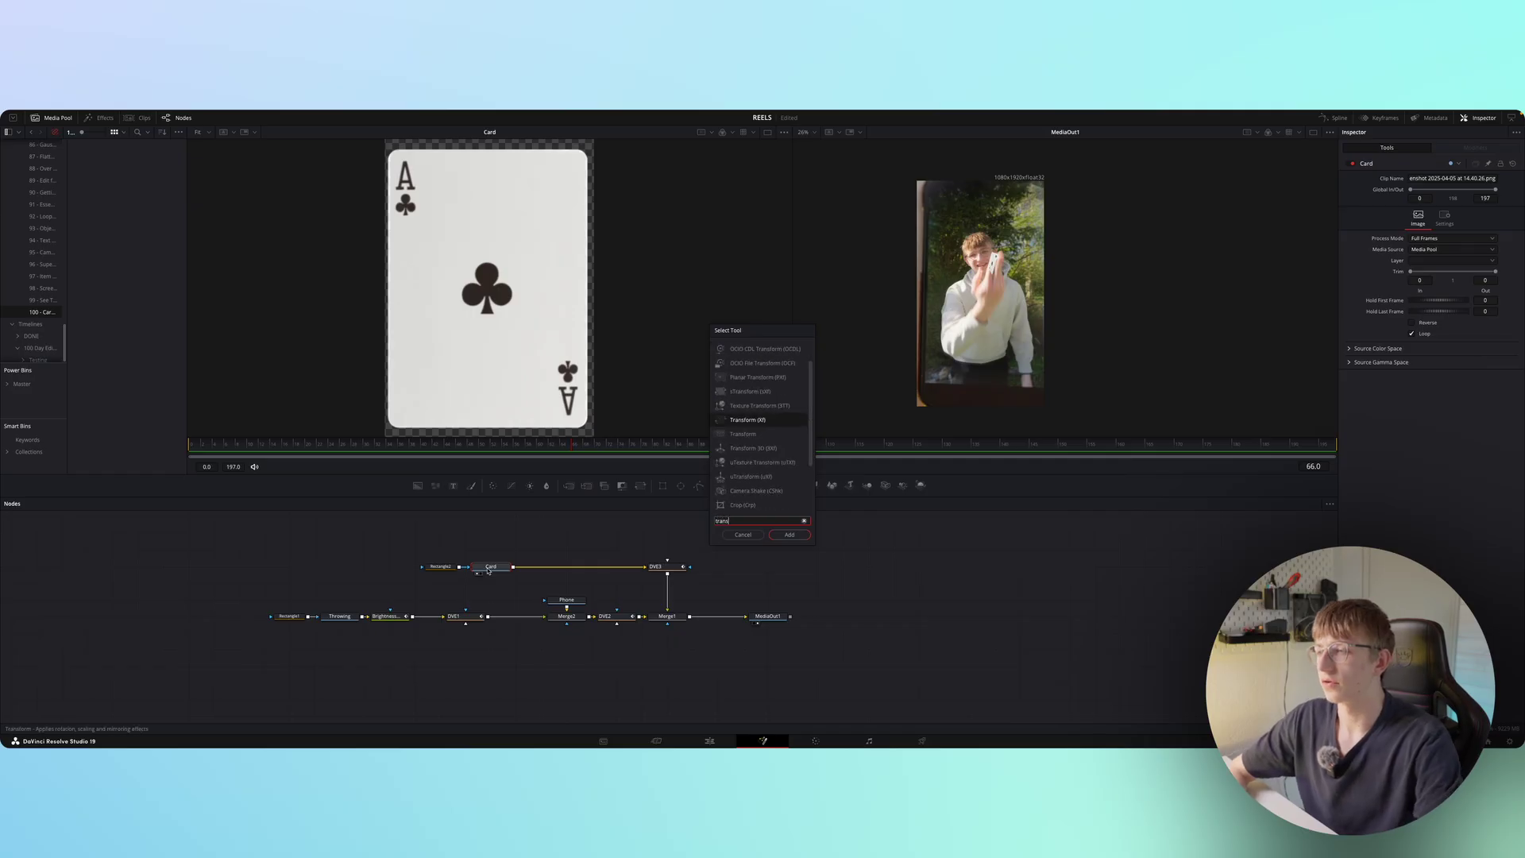
key("Return")
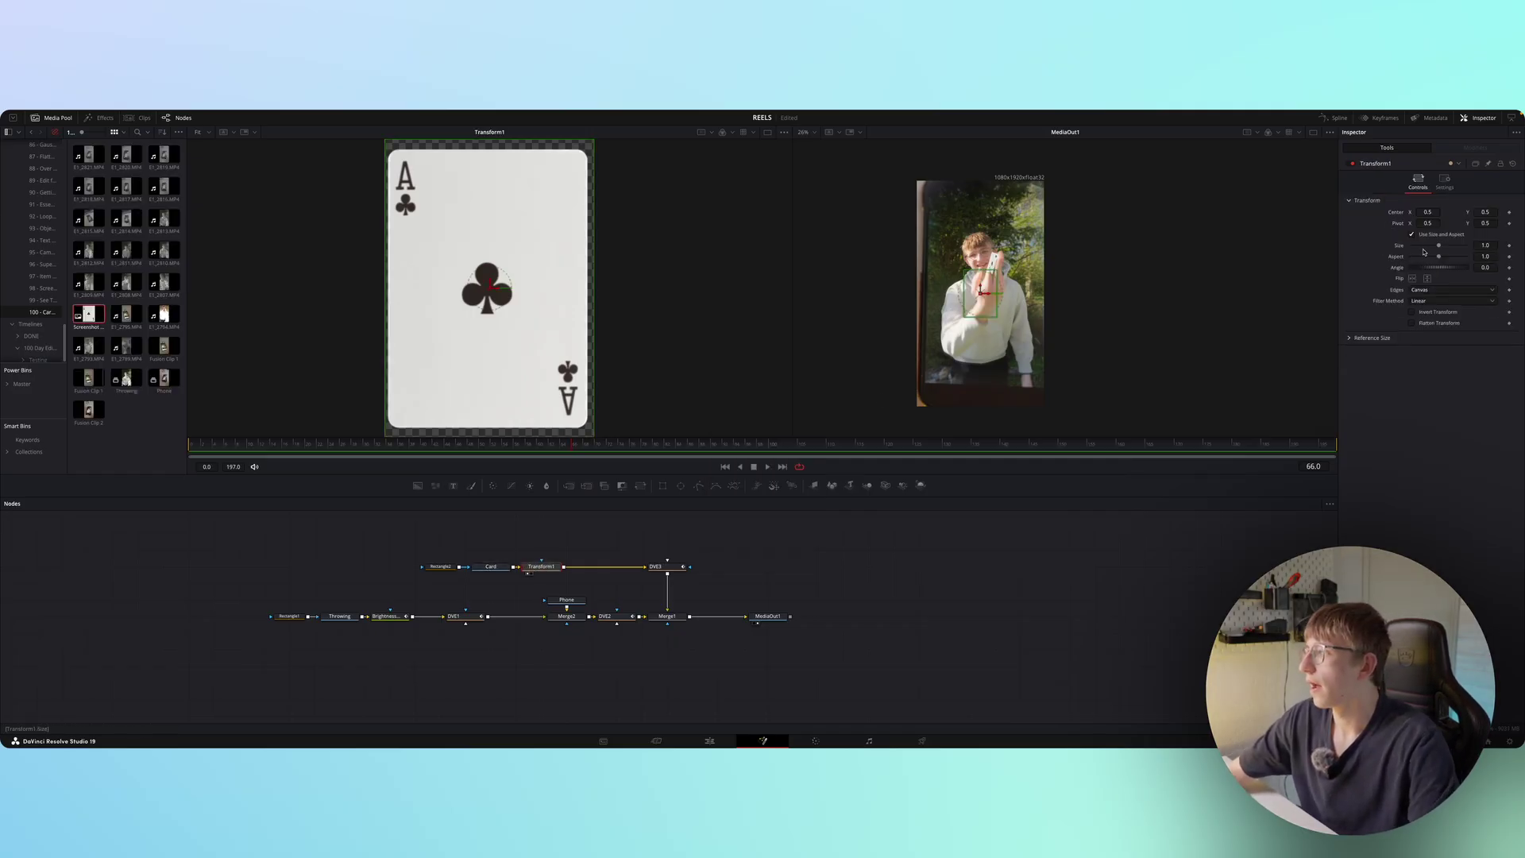
- Scale the card to 0.58 in Transform1 and keyframe its Angle at 0 on frame 66
left_click_drag(1440, 247, 1427, 242)
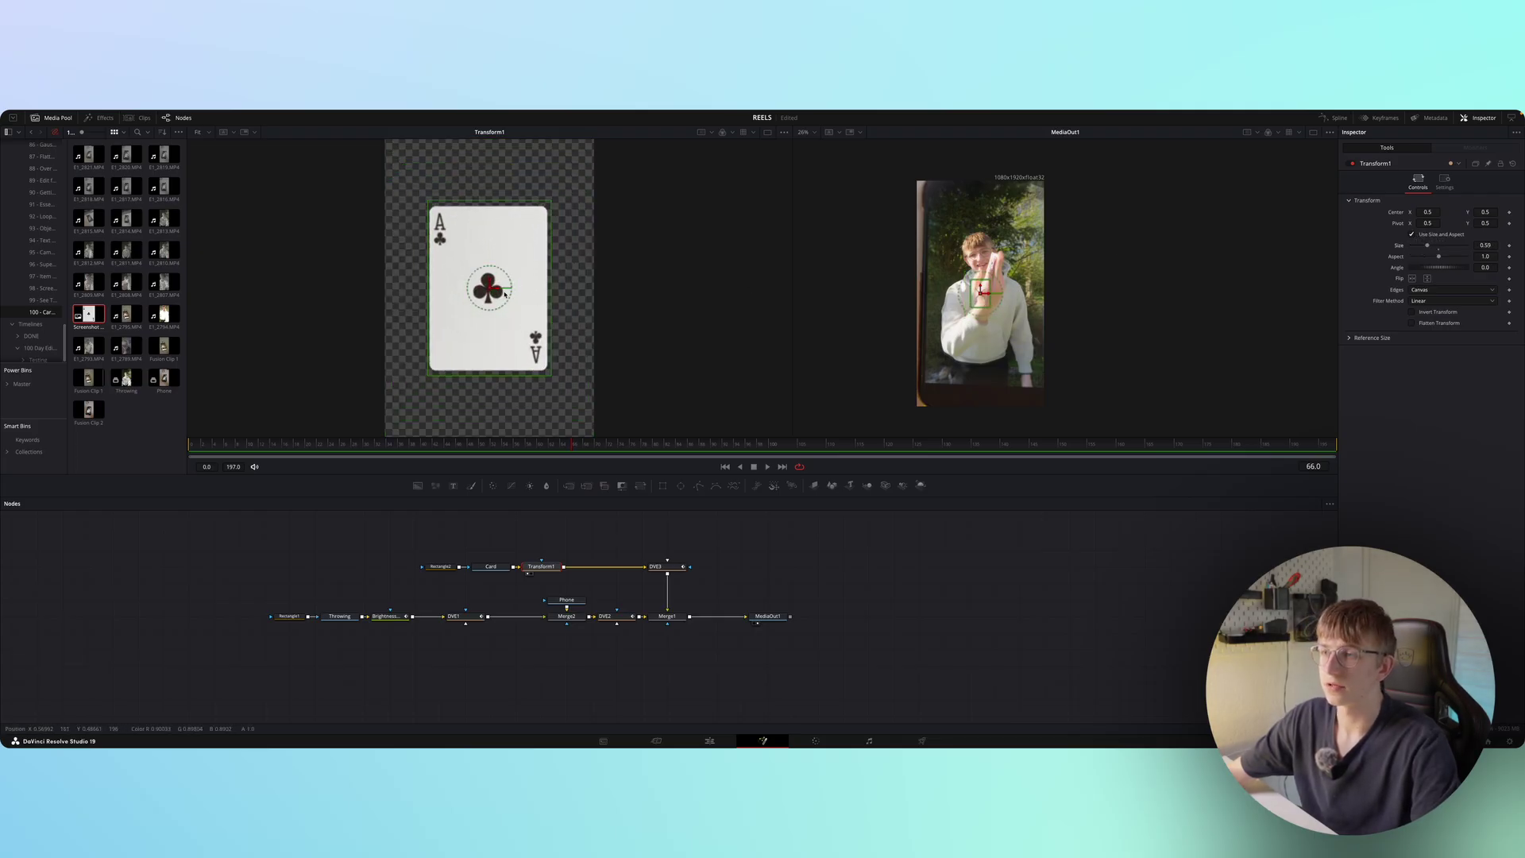
mouse_move(1431, 267)
left_mouse_down()
mouse_move(1390, 267)
mouse_move(1454, 267)
left_mouse_up()
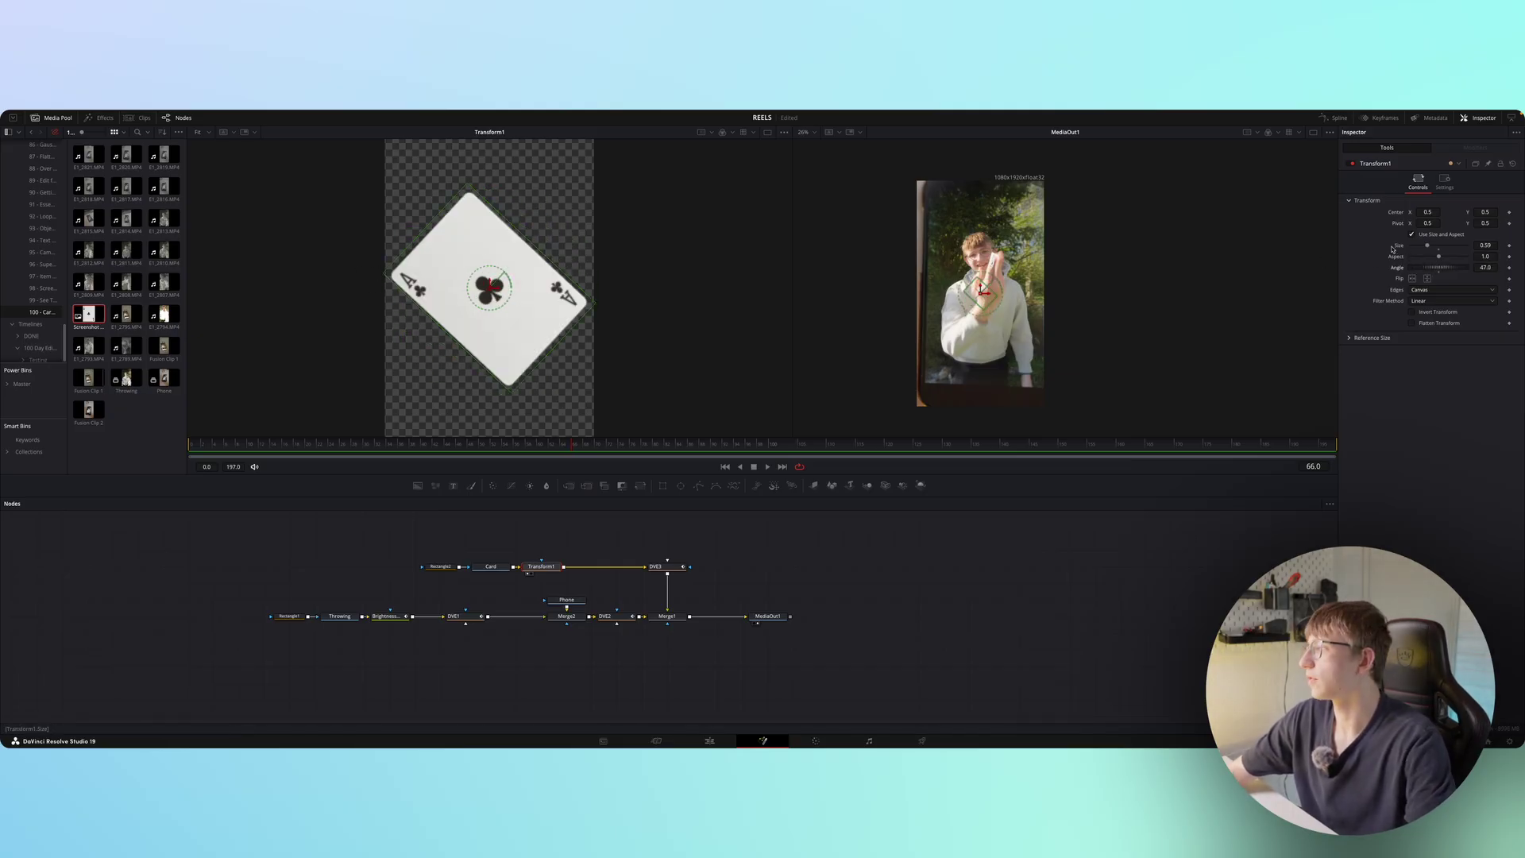
left_click_drag(1429, 246, 1170, 244)
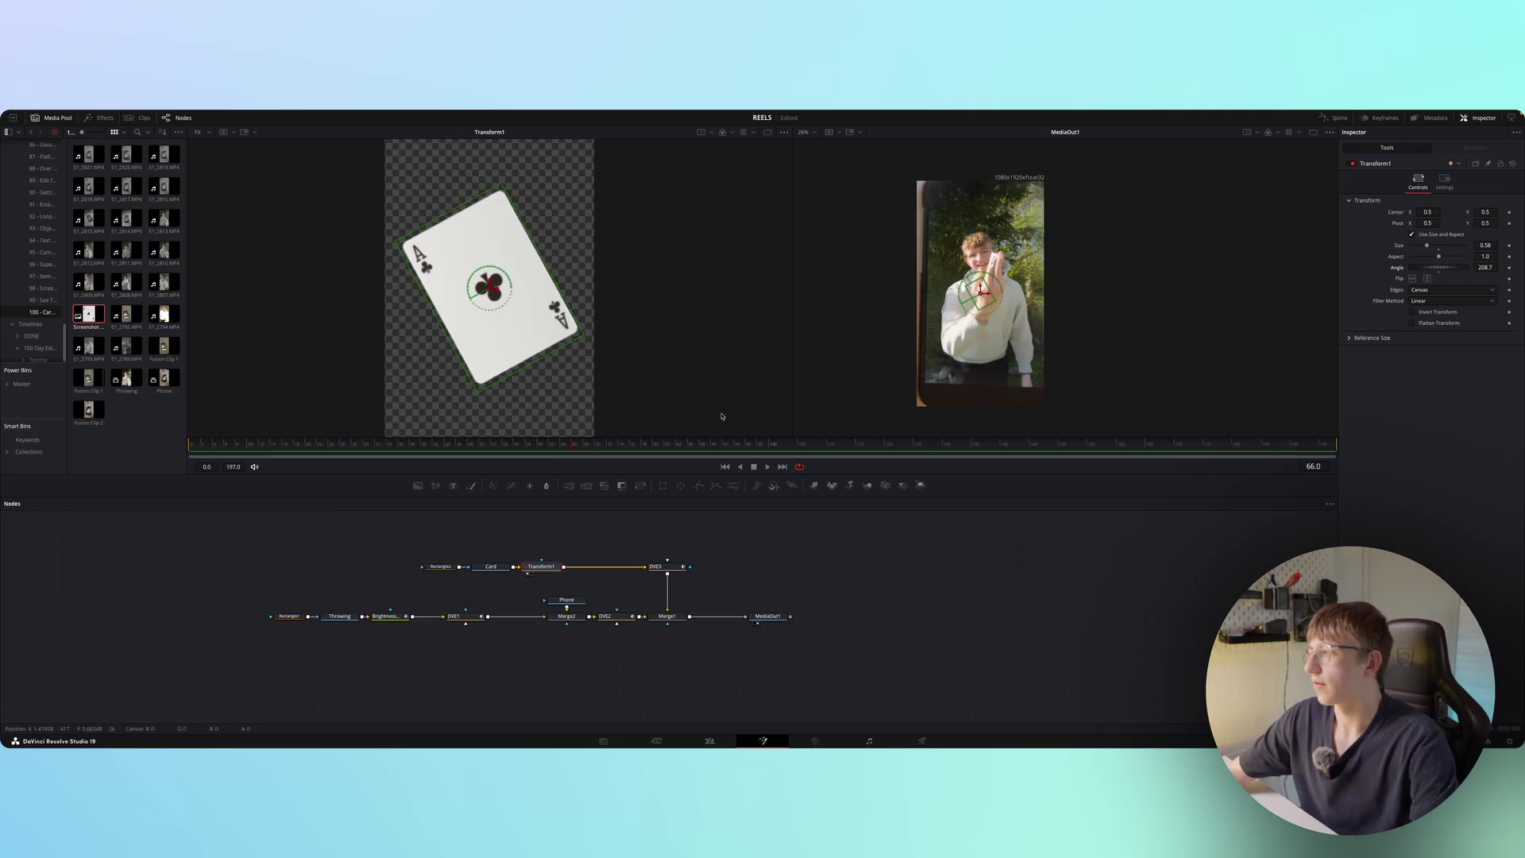
key("super+z")
left_click_drag(785, 444, 575, 446)
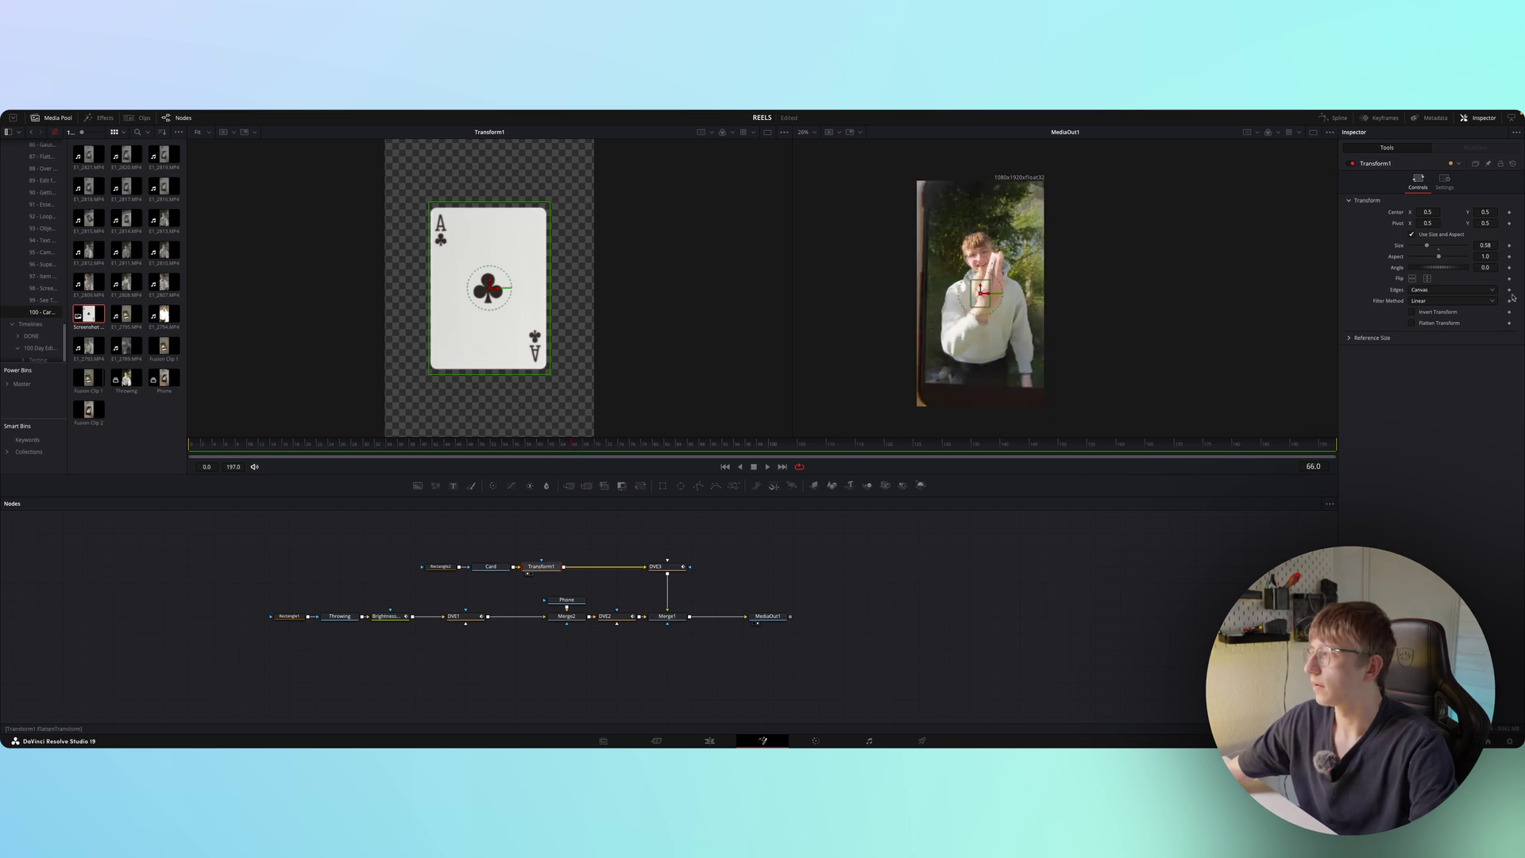
left_click(1510, 269)
- At frame 66, reduce DVE3's Z Move to fit the scaled card between the fingers and tilt it to -2 in X
left_click(666, 567)
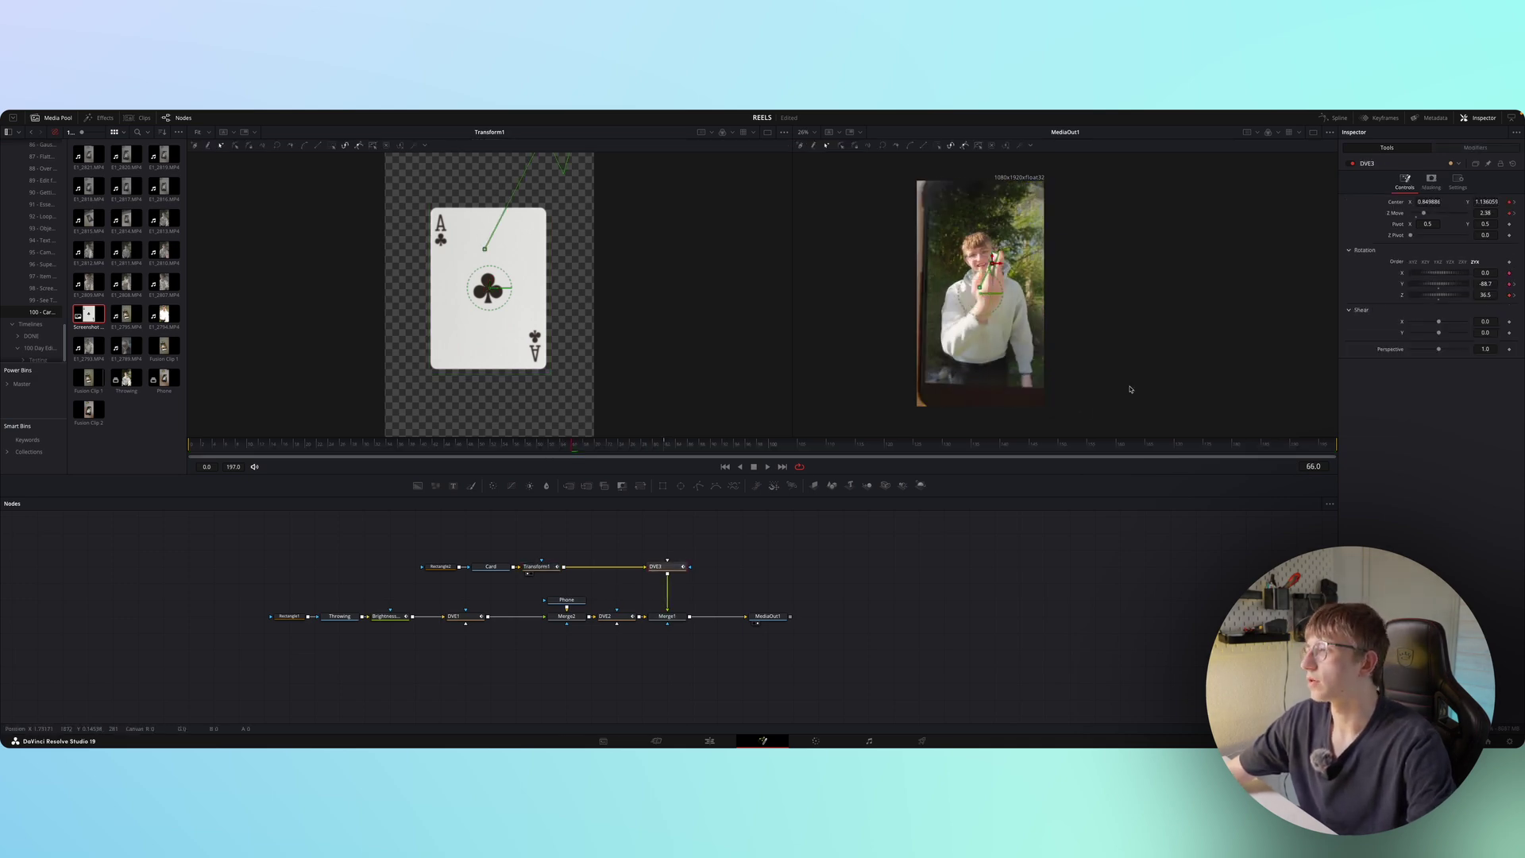
scroll(1034, 286, "up", 6)
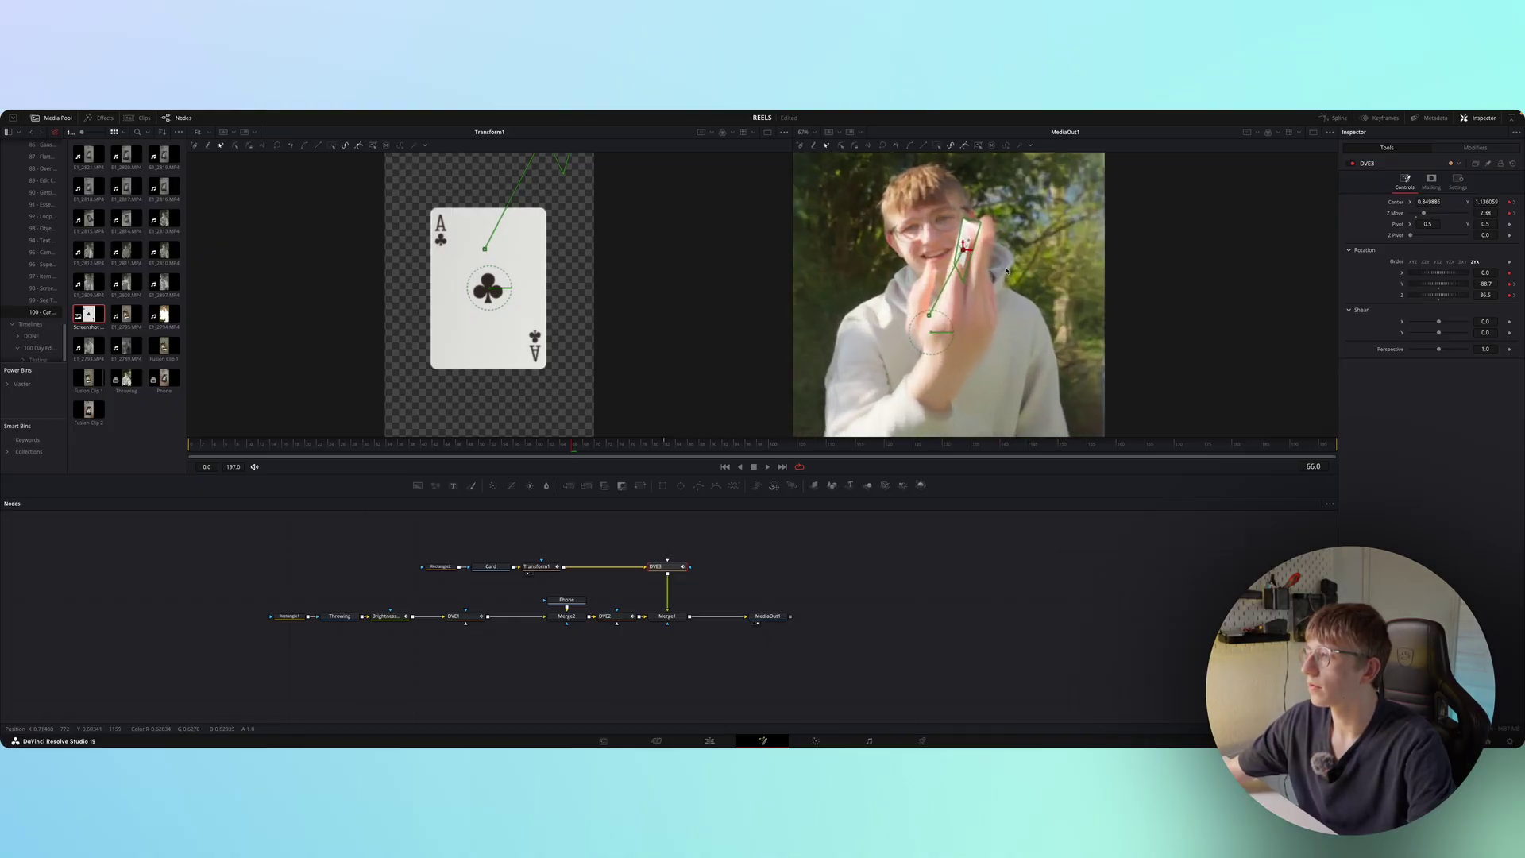
left_click_drag(1425, 213, 1420, 218)
- At frame 82, set Transform1's Angle to 1000 and play back the card's spin from frame 66
left_click_drag(574, 445, 666, 446)
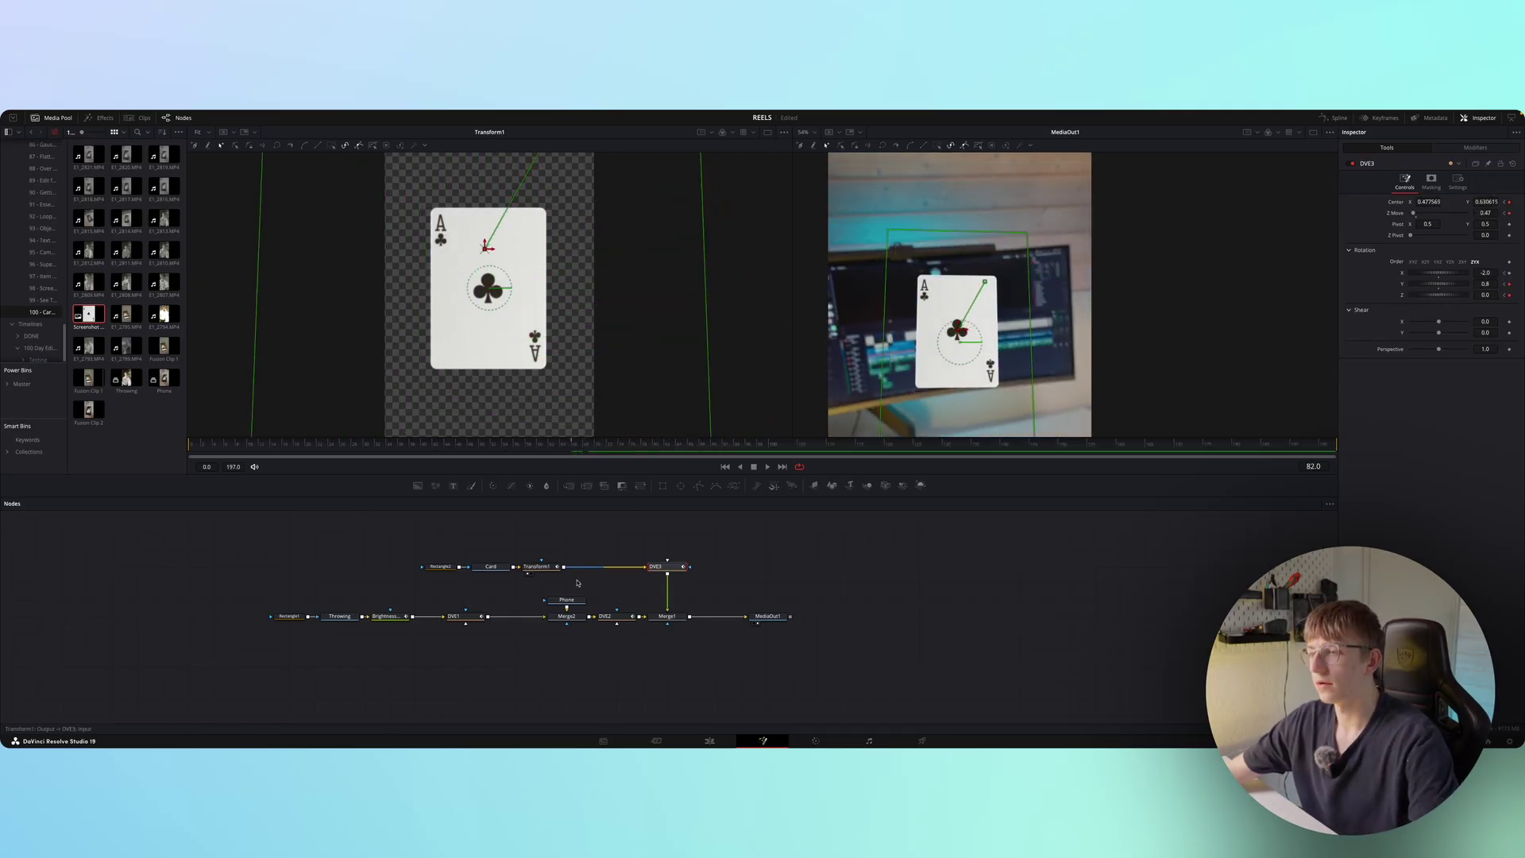
left_click(537, 568)
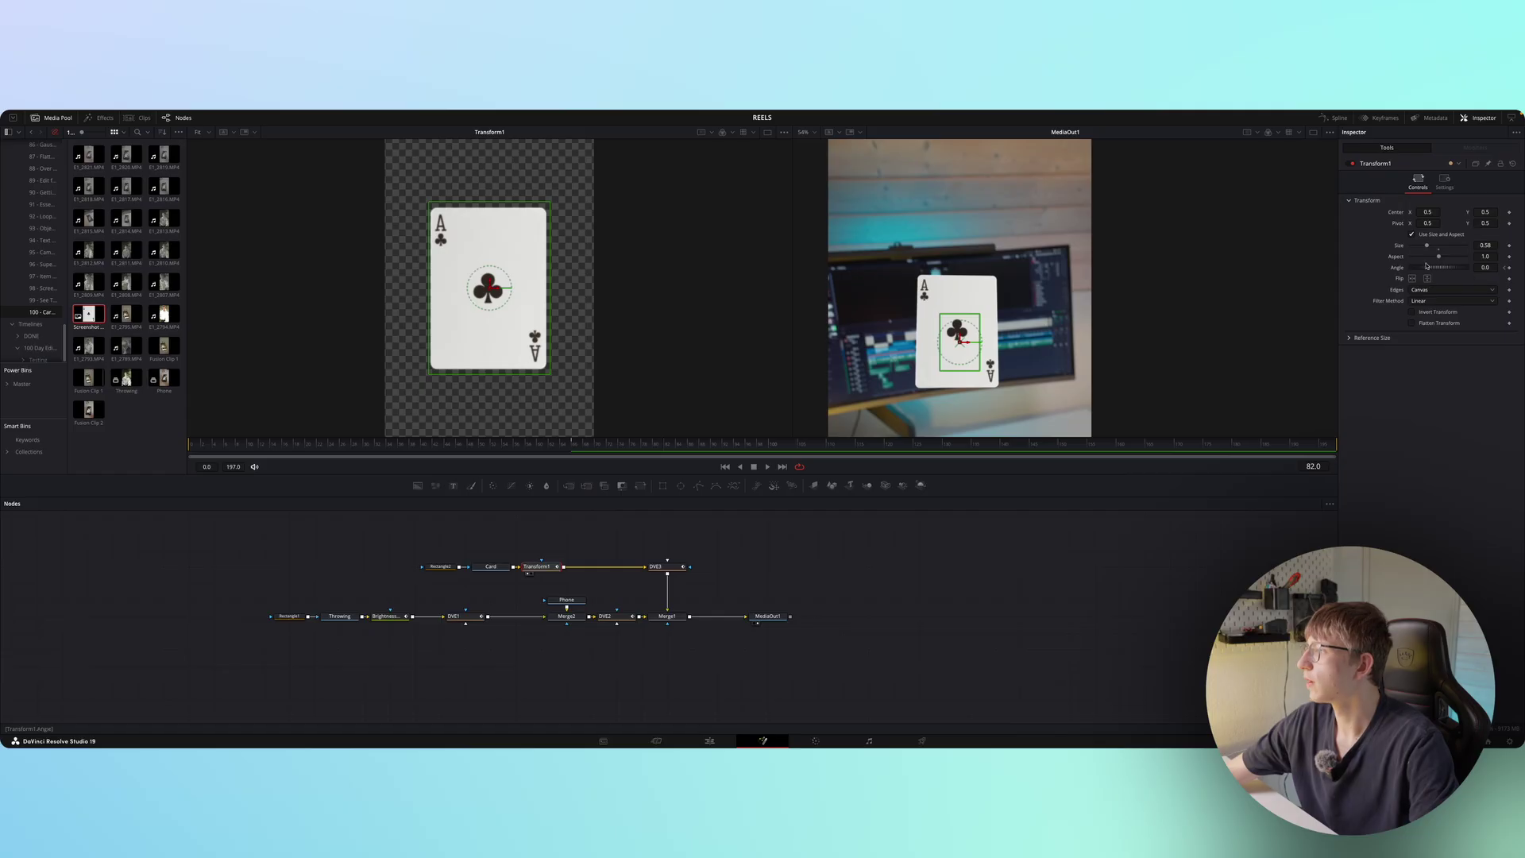
left_click_drag(1420, 269, 1519, 273)
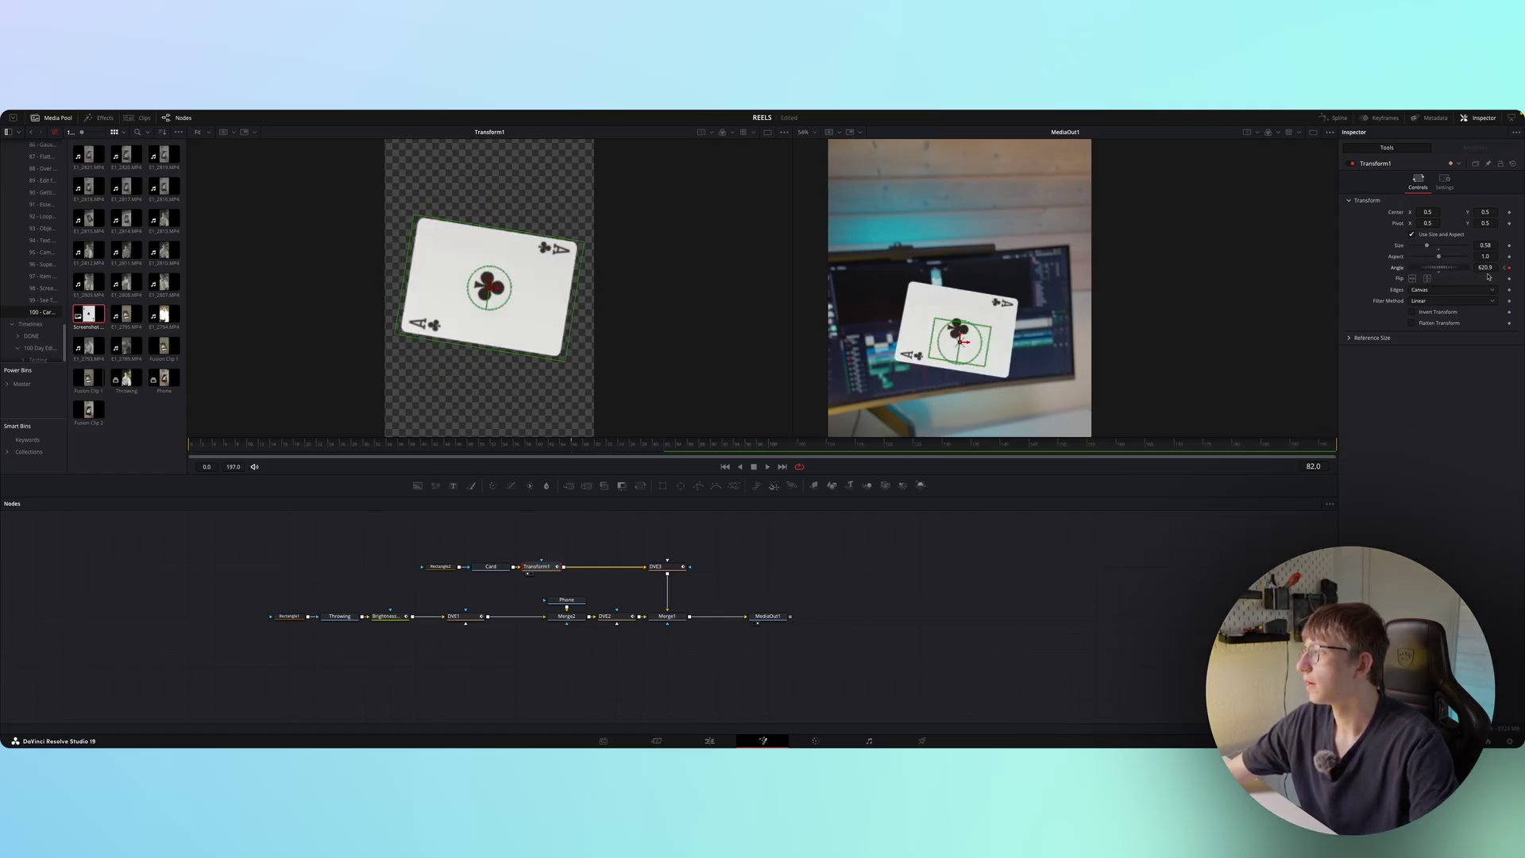
double_click(1486, 267)
type("10")
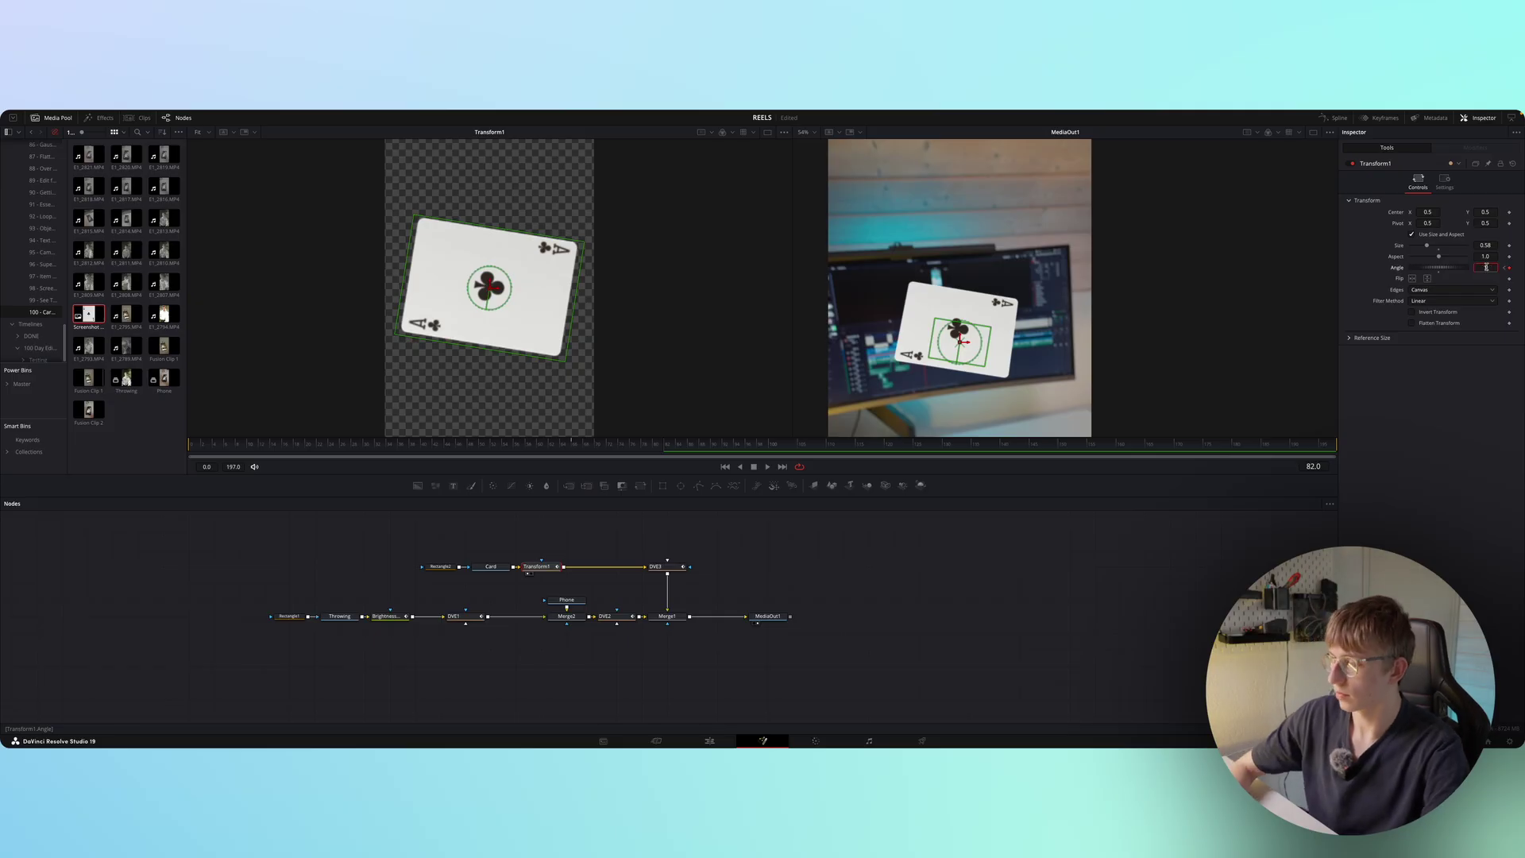
key("Tab")
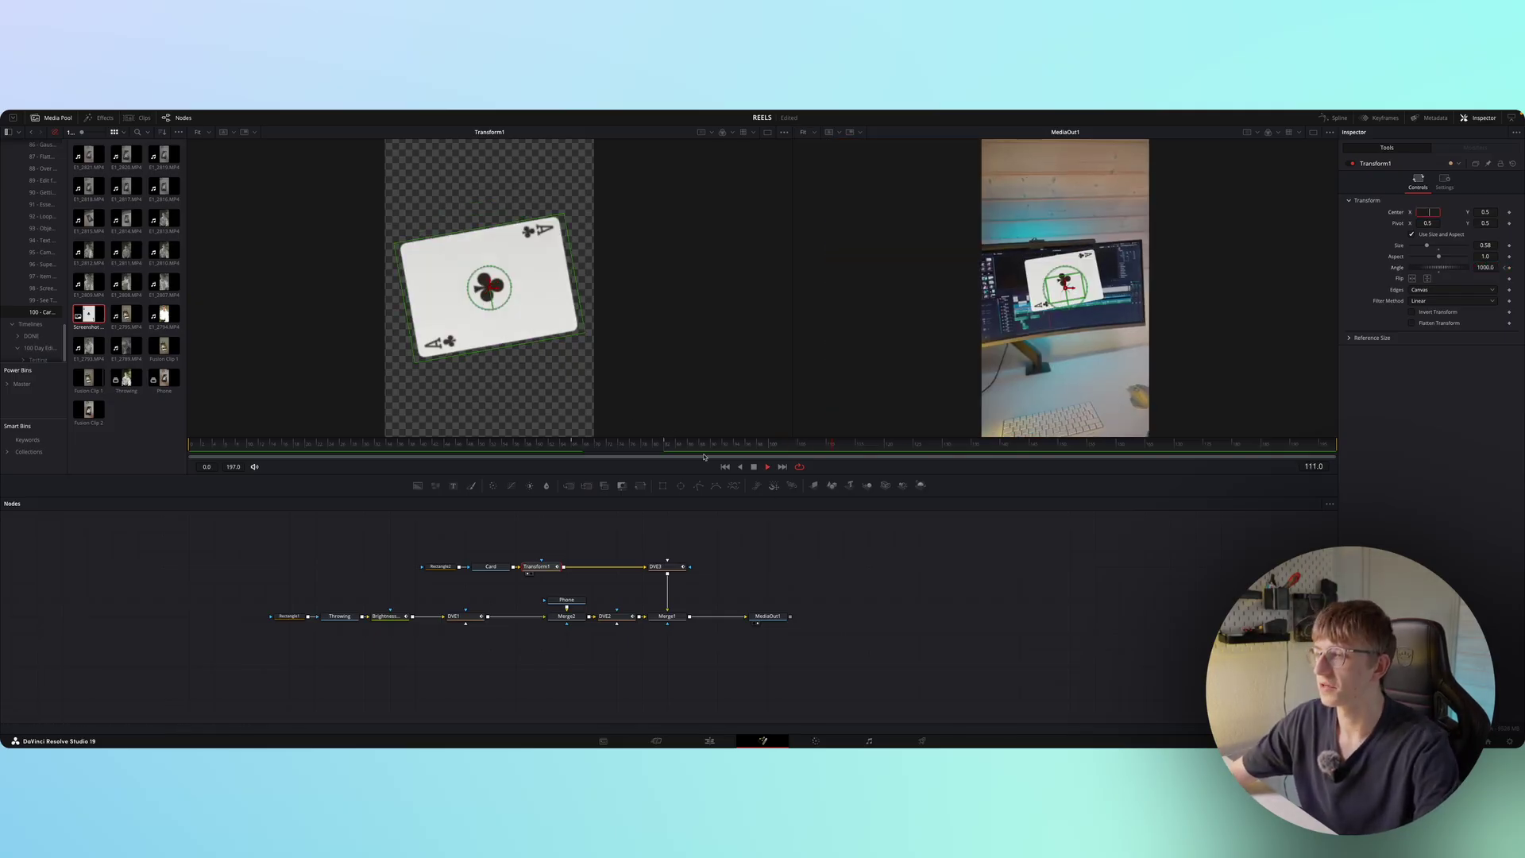
left_click_drag(705, 455, 572, 453)
key("space")
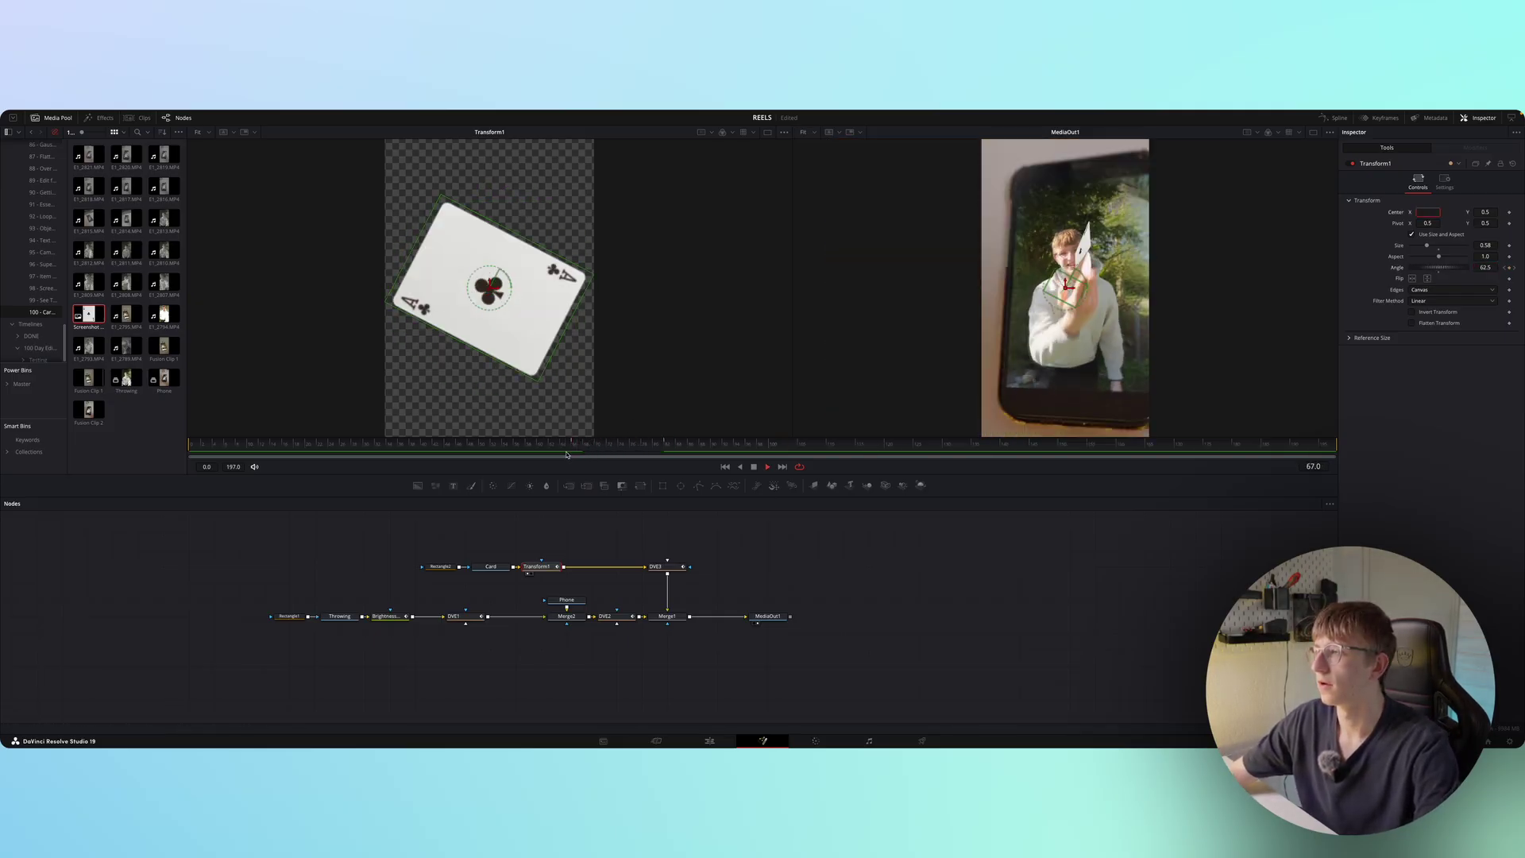
left_click_drag(636, 447, 568, 449)
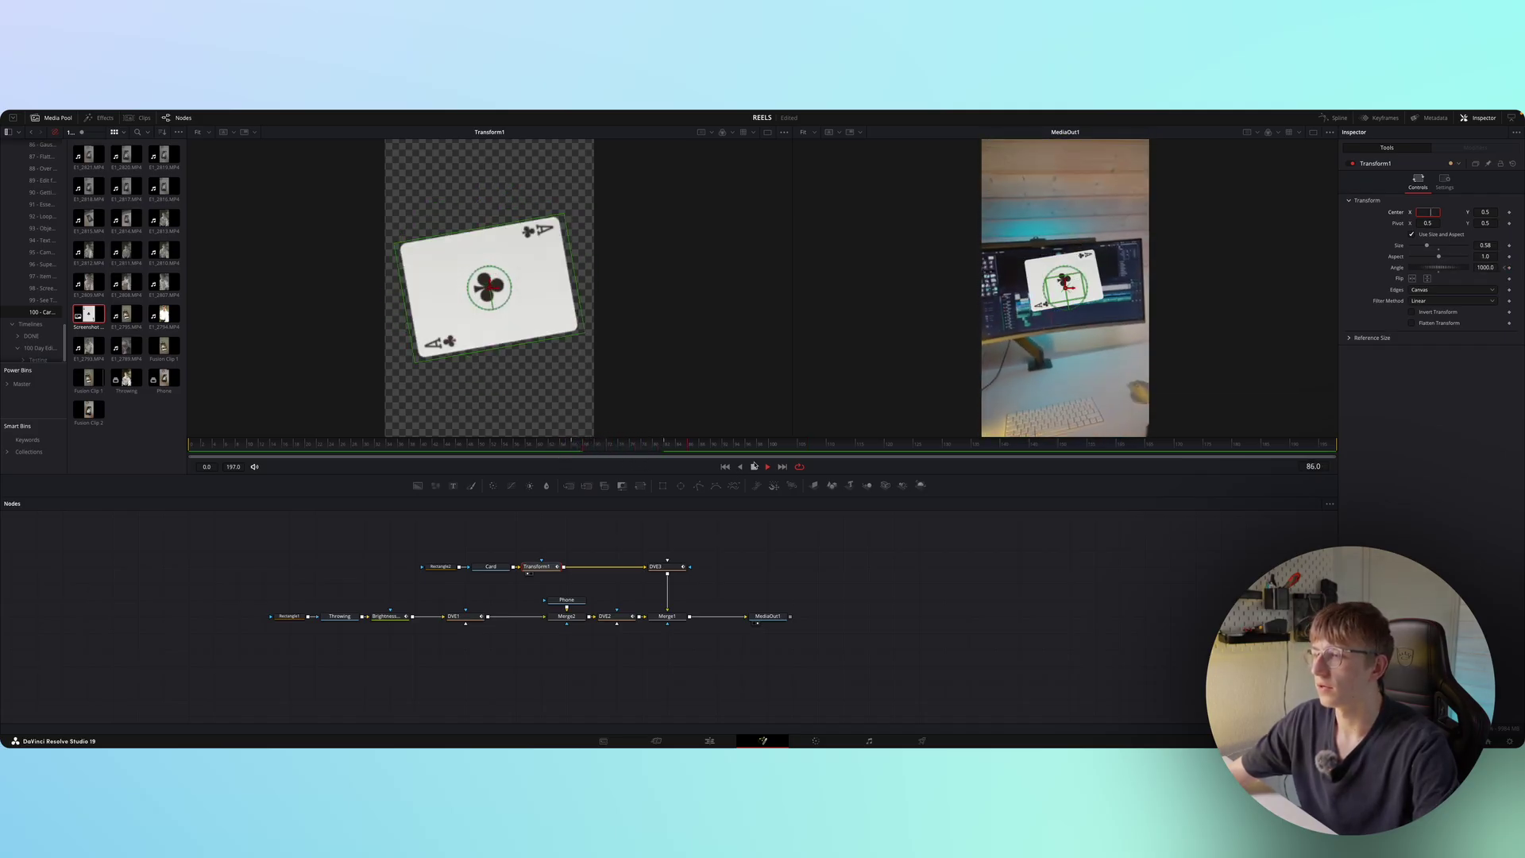
- At frame 82, turn the card to -174.2 in Y with DVE3 and replay the flight
mouse_move(667, 449)
left_mouse_down()
mouse_move(569, 449)
mouse_move(660, 451)
left_mouse_up()
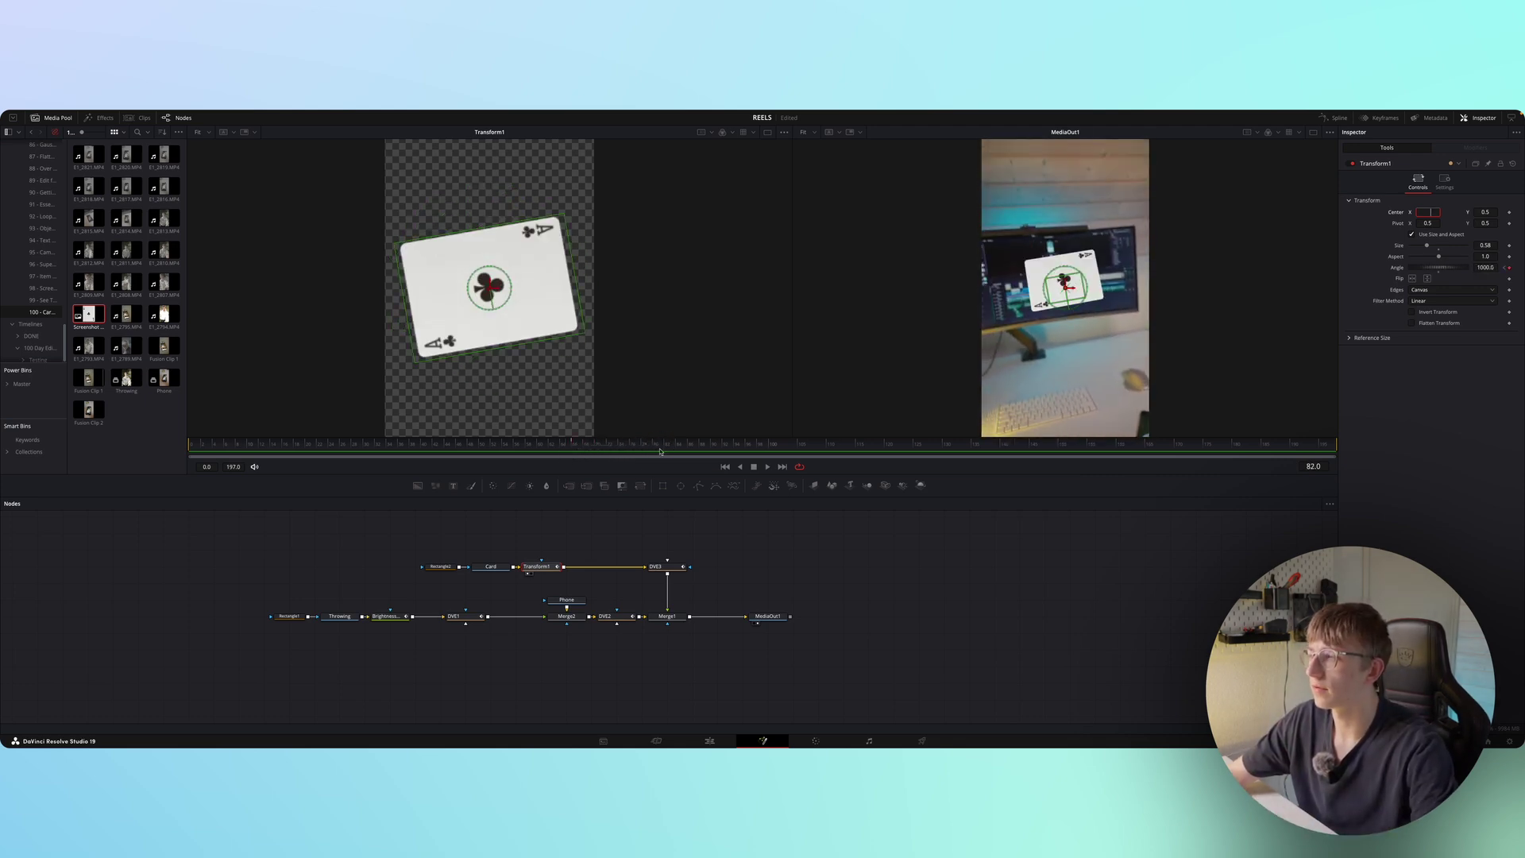
left_click(674, 566)
left_click_drag(1446, 284, 705, 307)
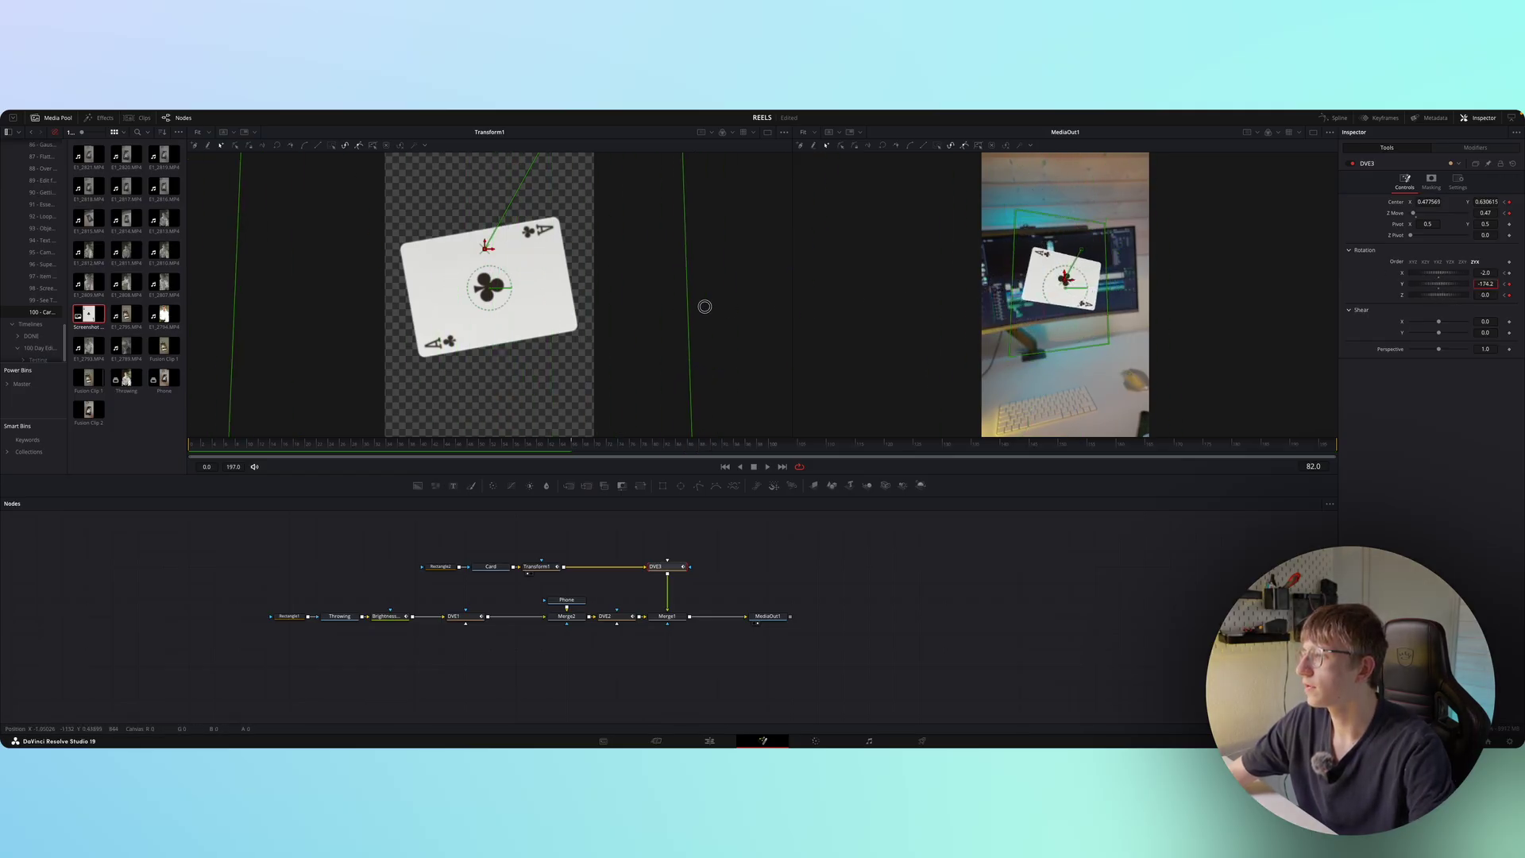
left_click_drag(805, 442, 577, 455)
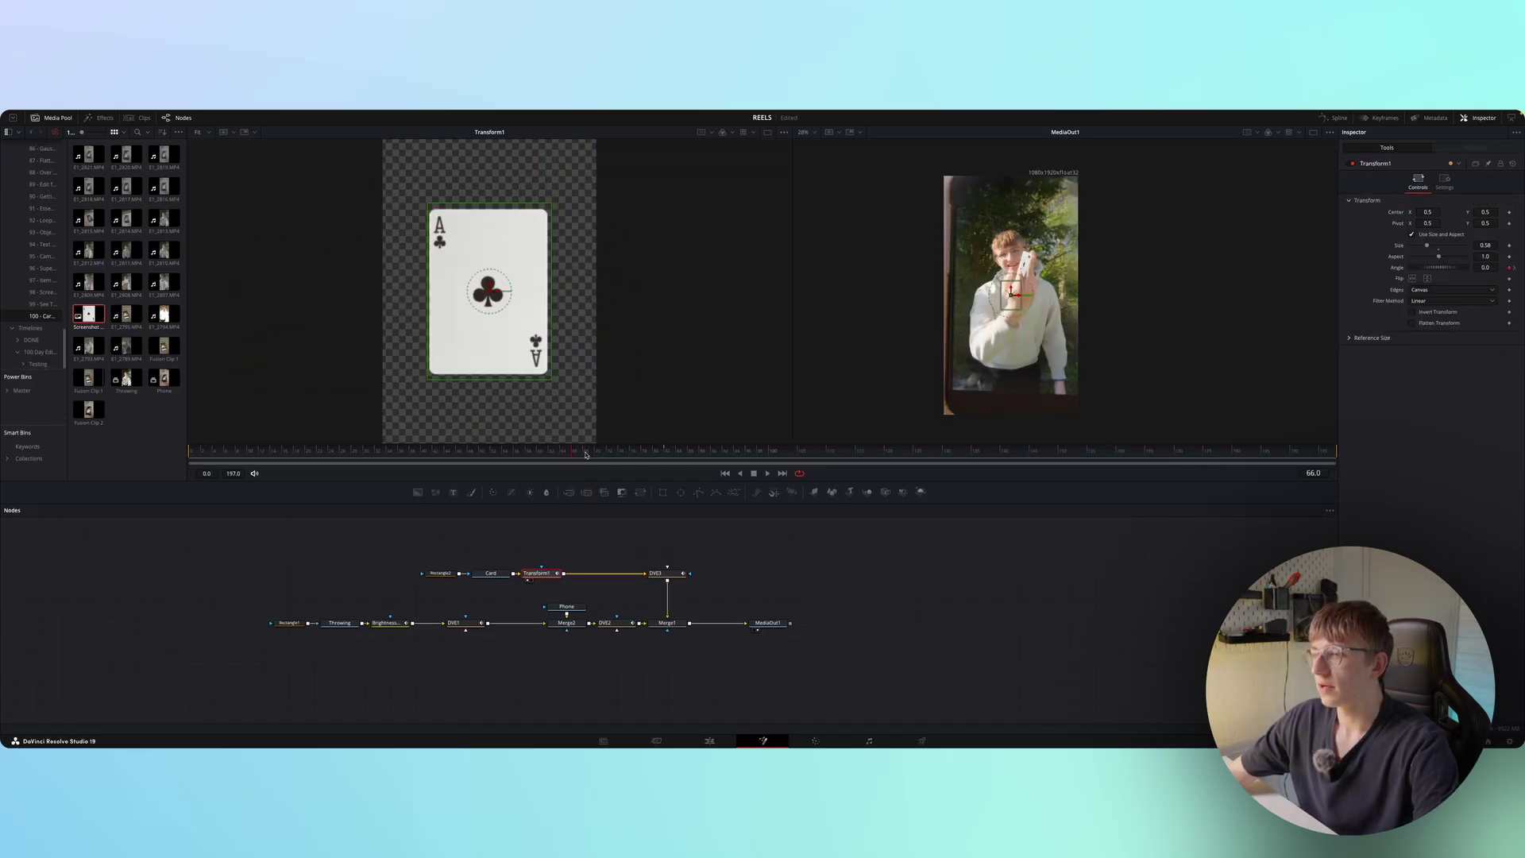
- At frame 77, insert a Radial Blur node after Transform1 and display its output in the card's viewer
left_click_drag(586, 454, 638, 454)
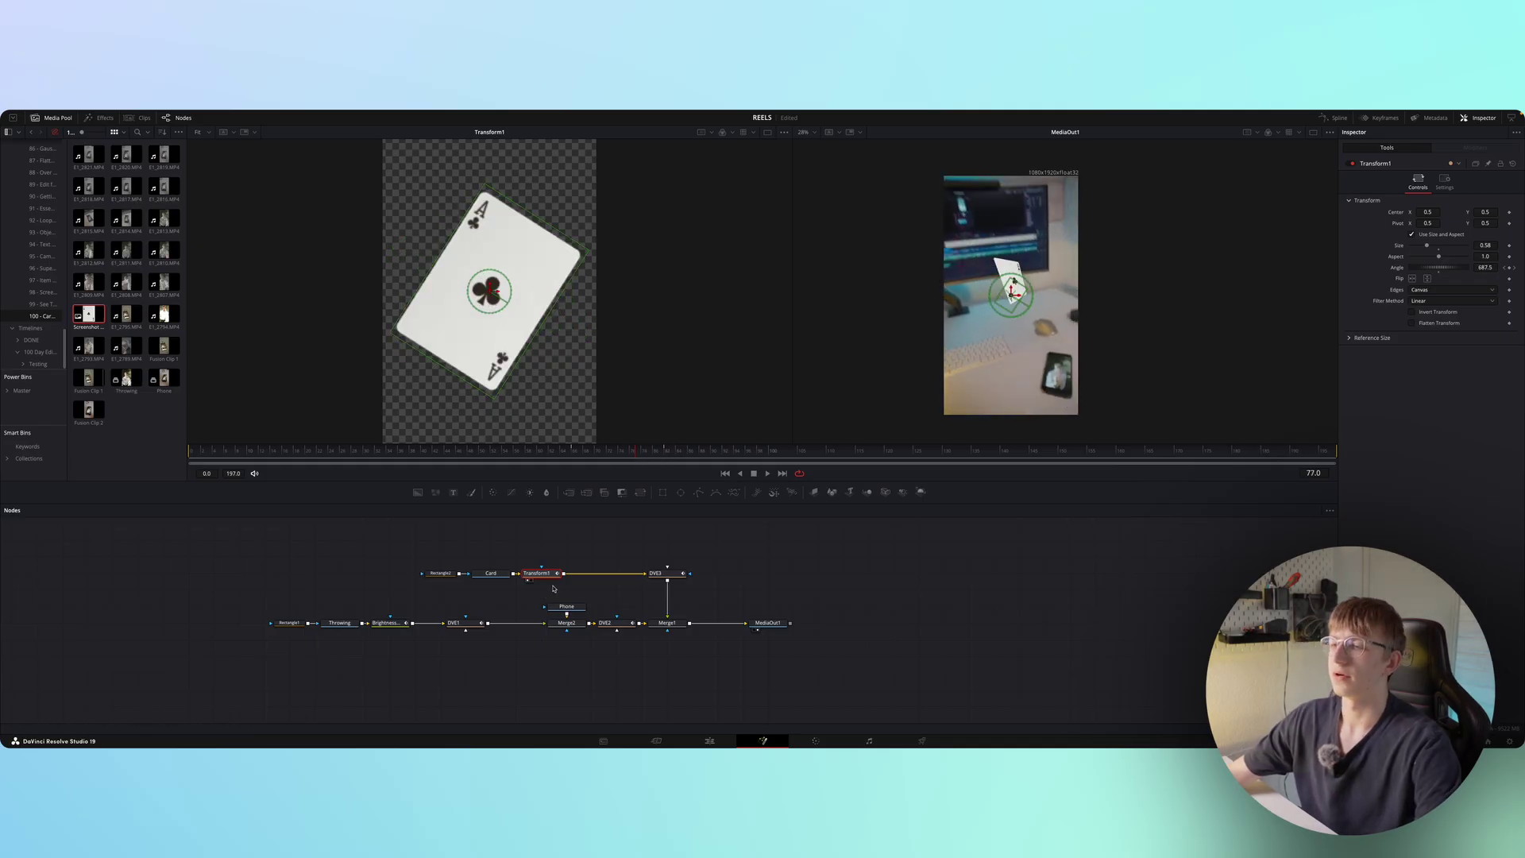
key("shift+space")
type("trans")
key("BackSpace")
key("BackSpace")
key("BackSpace")
key("BackSpace")
key("BackSpace")
type("radi")
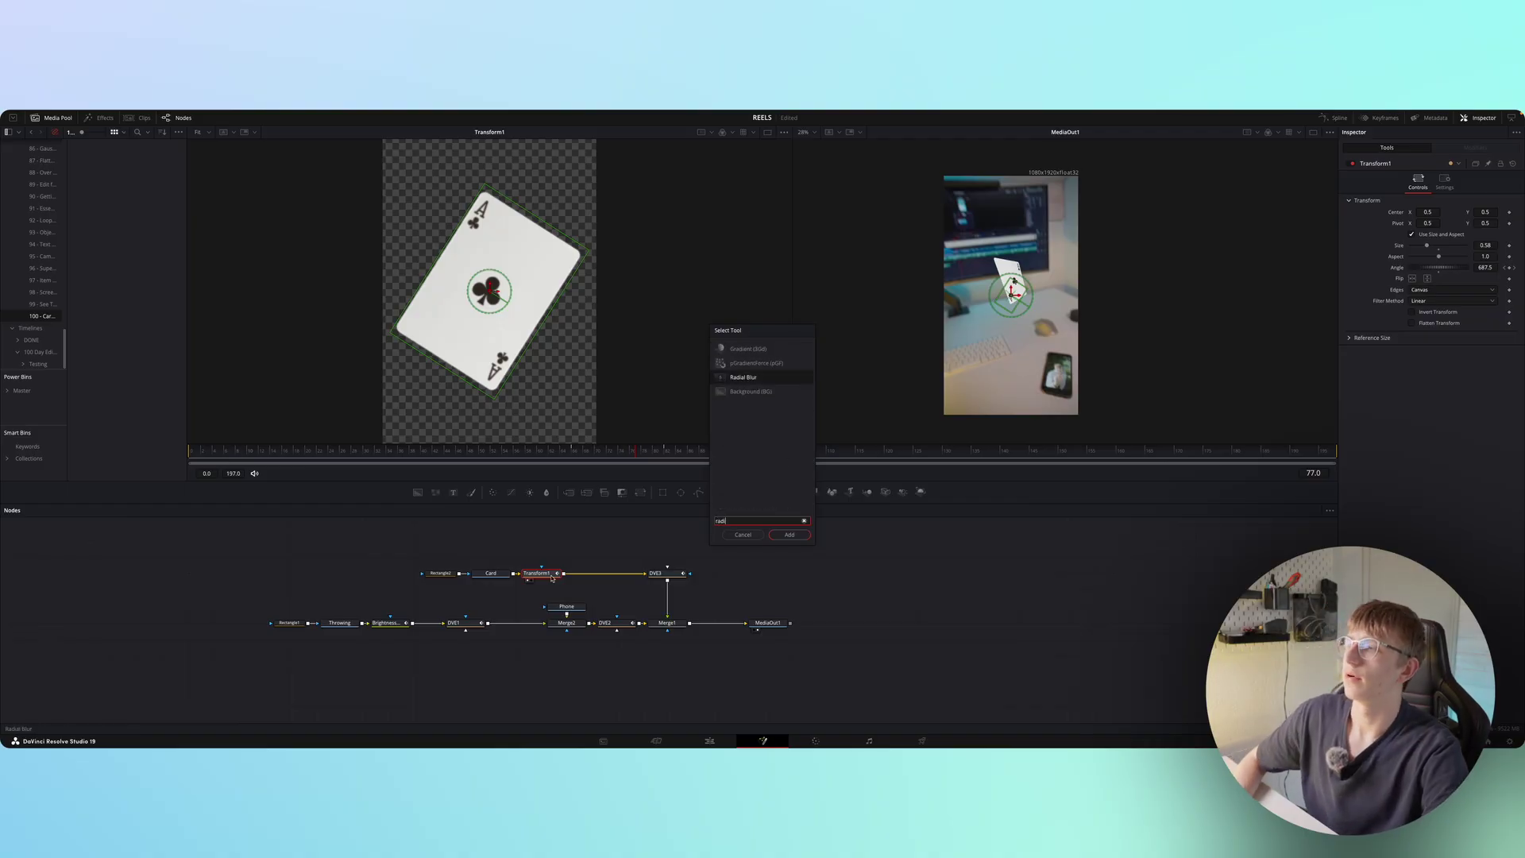
key("Return")
left_click_drag(589, 576, 482, 278)
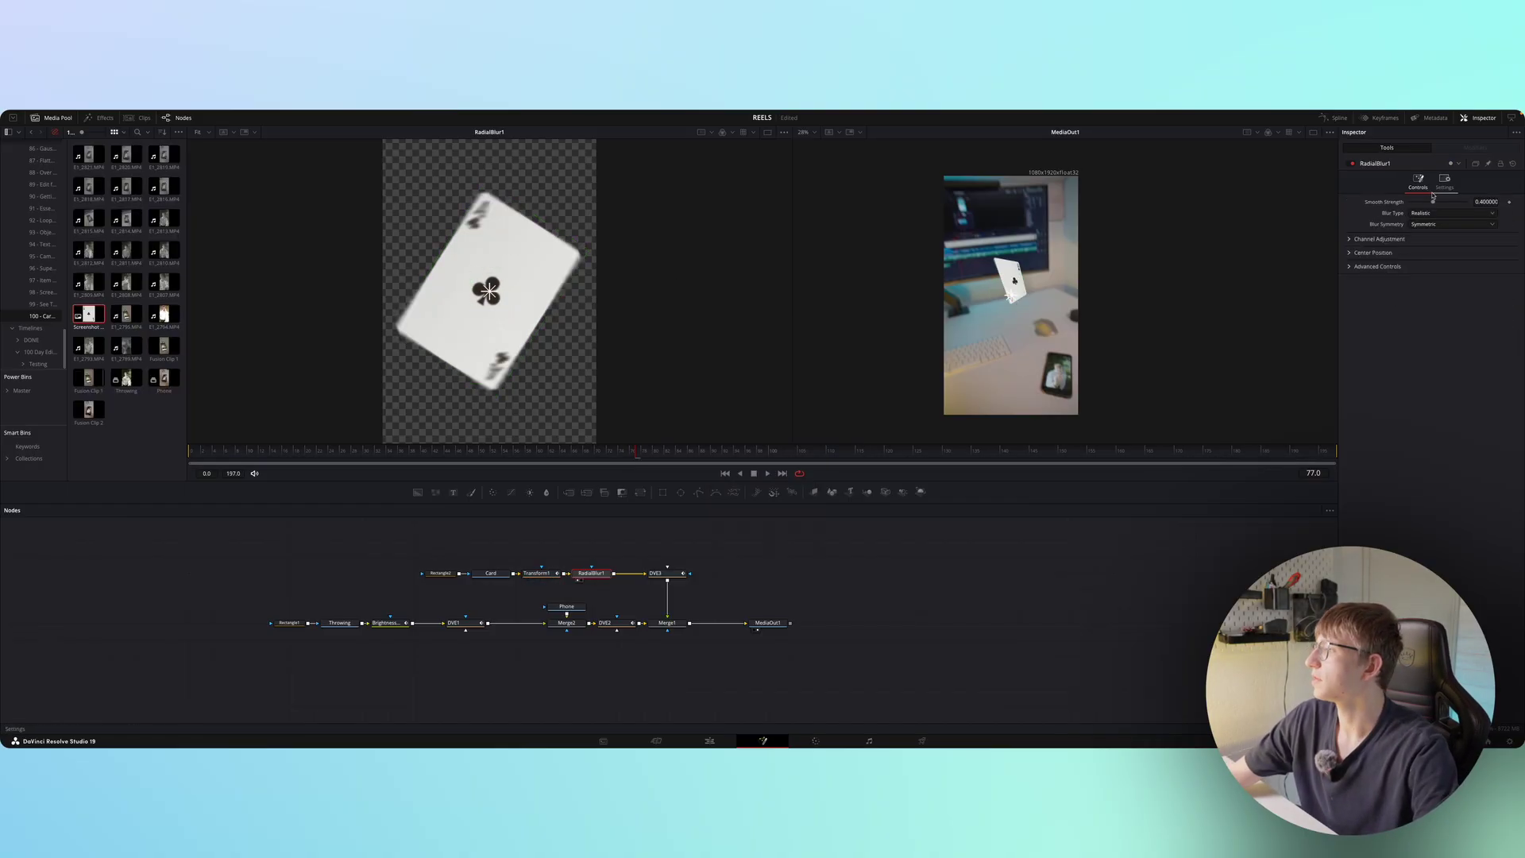
- Set the Radial Blur's Smooth Strength to 0.646, checking the blurred card on several frames of the flight
left_click_drag(1442, 204, 1447, 205)
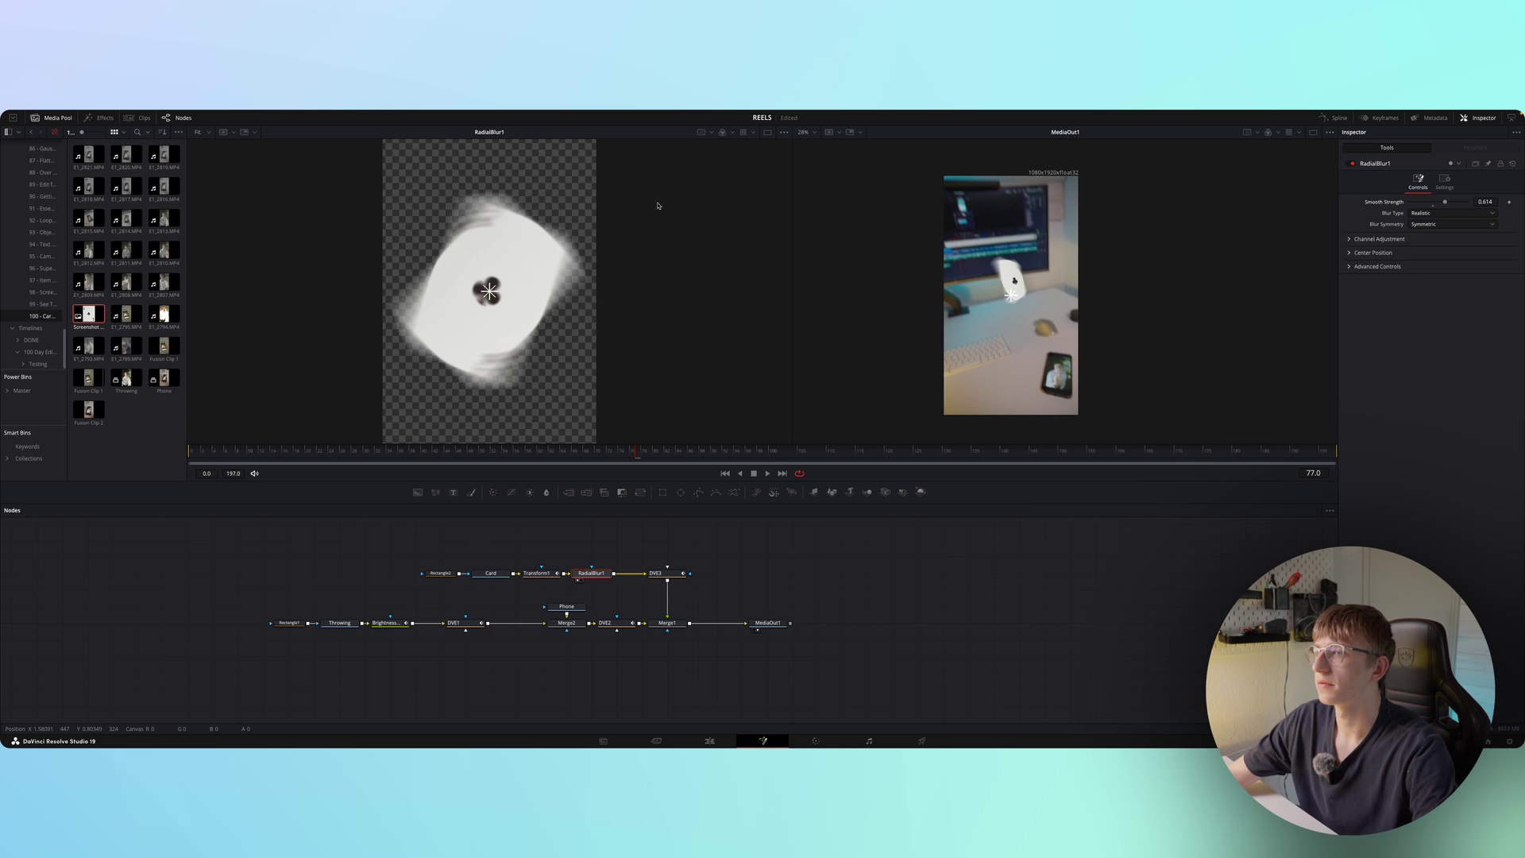
mouse_move(638, 453)
left_mouse_down()
mouse_move(579, 453)
mouse_move(684, 451)
mouse_move(595, 452)
mouse_move(633, 450)
left_mouse_up()
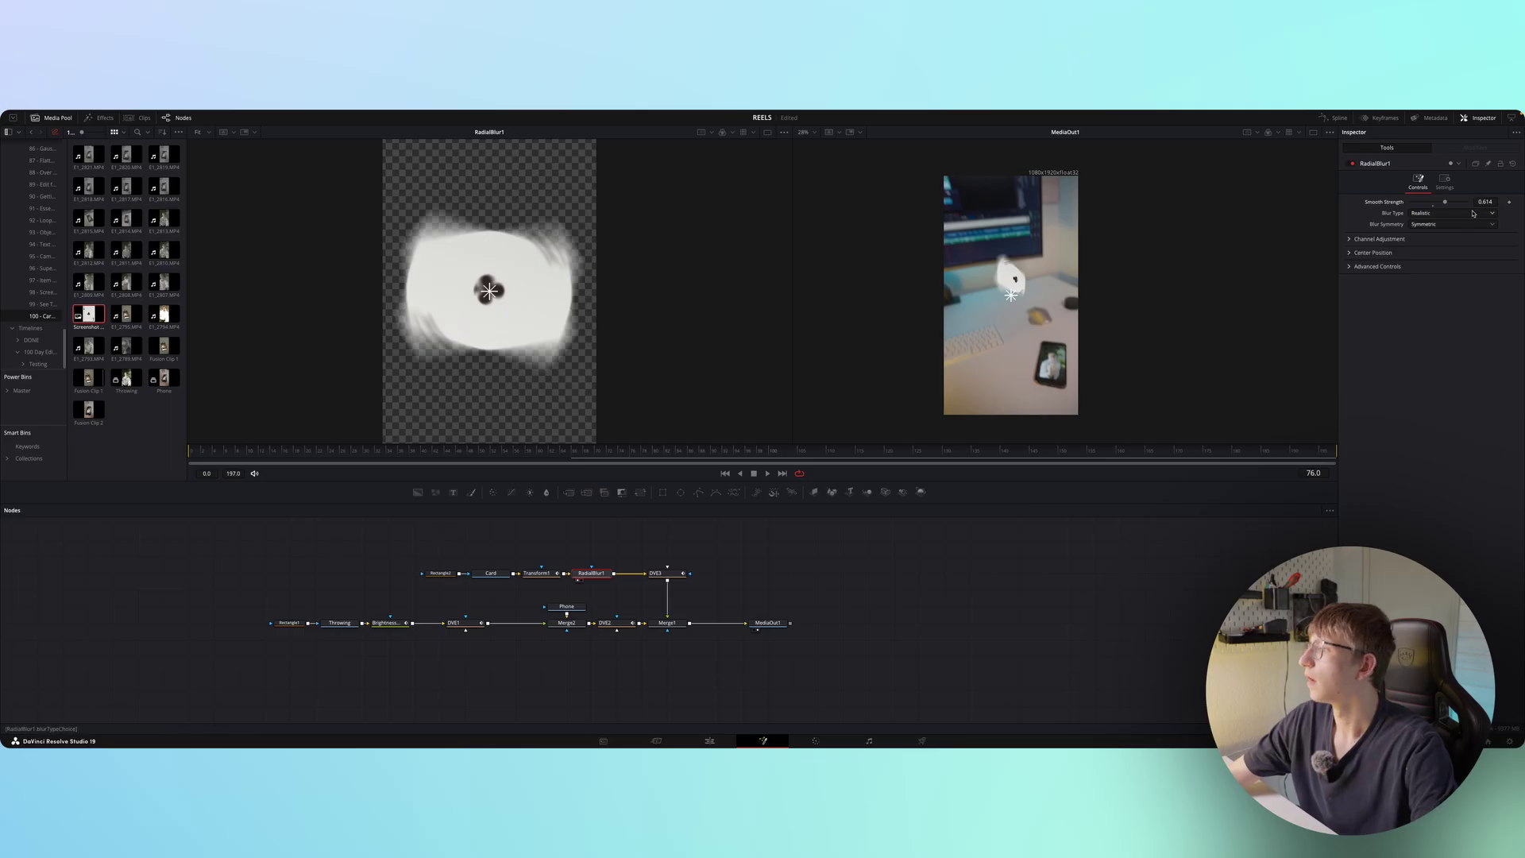
left_click_drag(1446, 202, 1451, 198)
left_click(641, 452)
left_click_drag(641, 453, 575, 453)
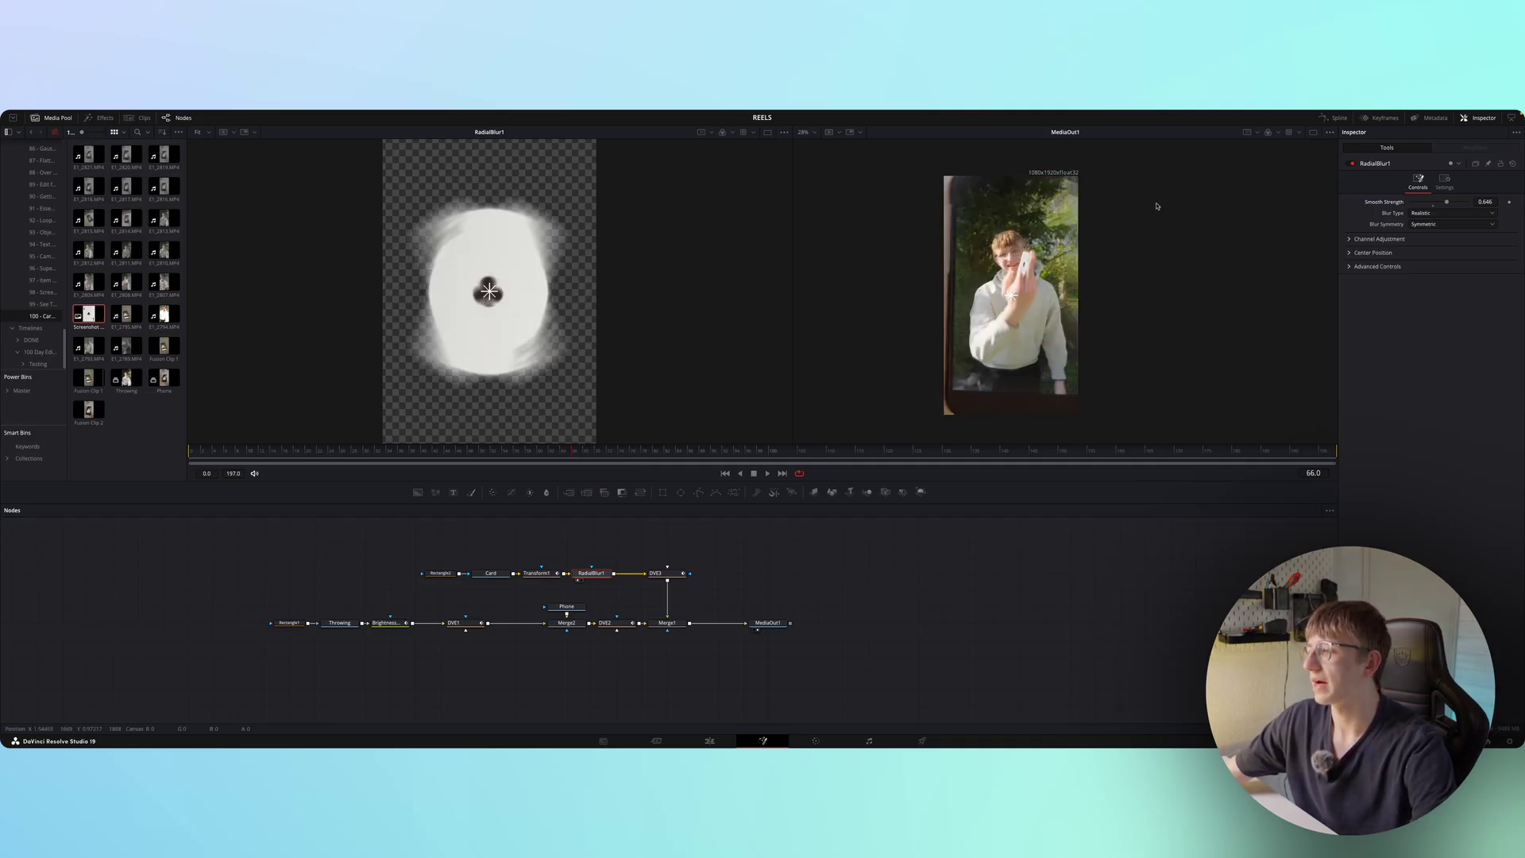
- At frame 65, make room in the card's node chain and insert a Brightness/Contrast node after RadialBlur1
mouse_move(578, 451)
left_mouse_down()
mouse_move(543, 454)
mouse_move(568, 446)
left_mouse_up()
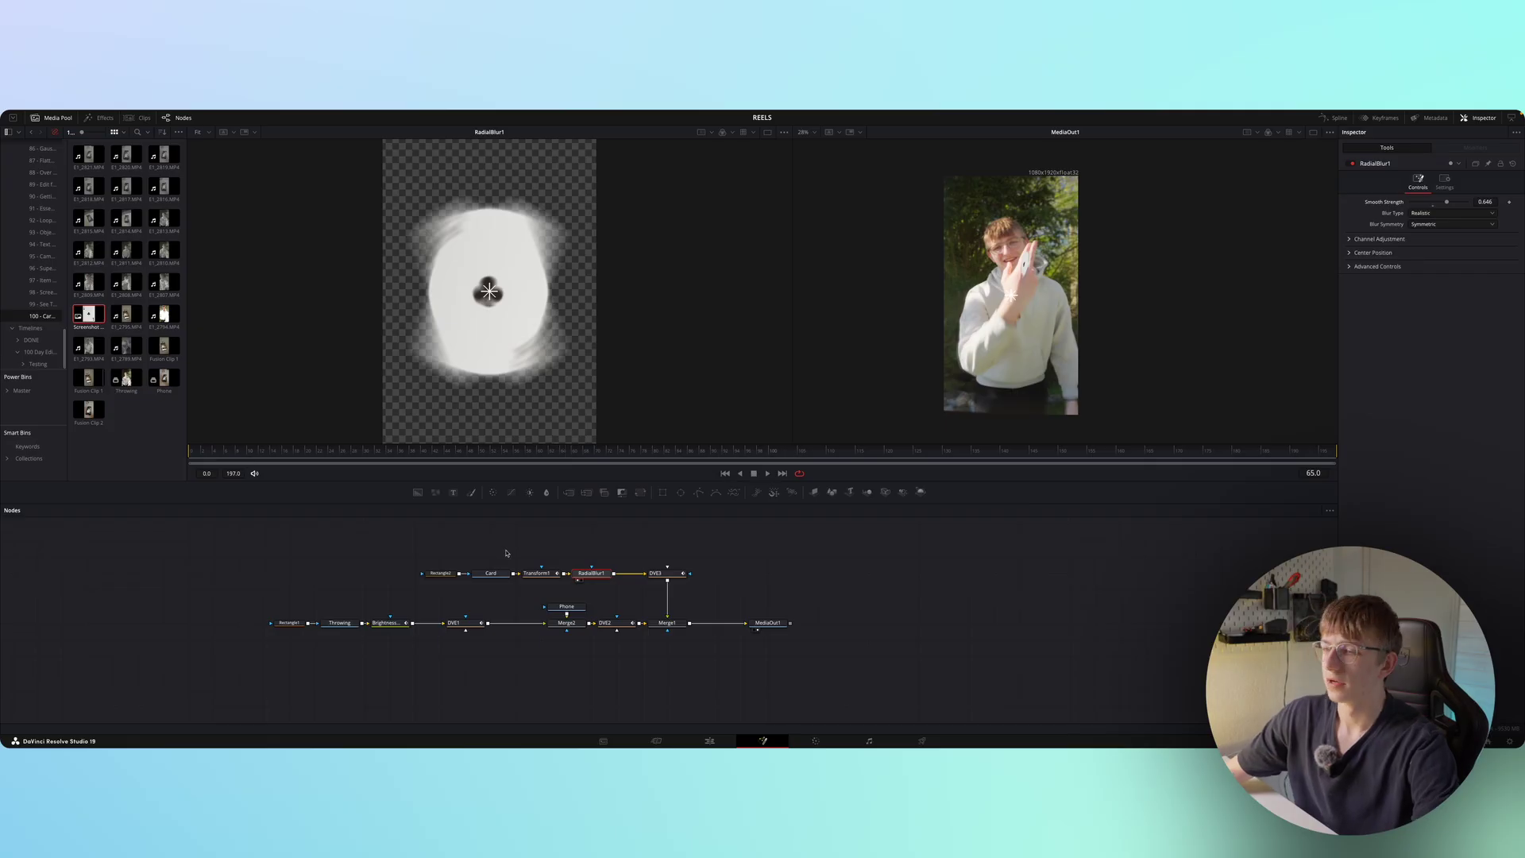
left_click_drag(511, 549, 409, 600)
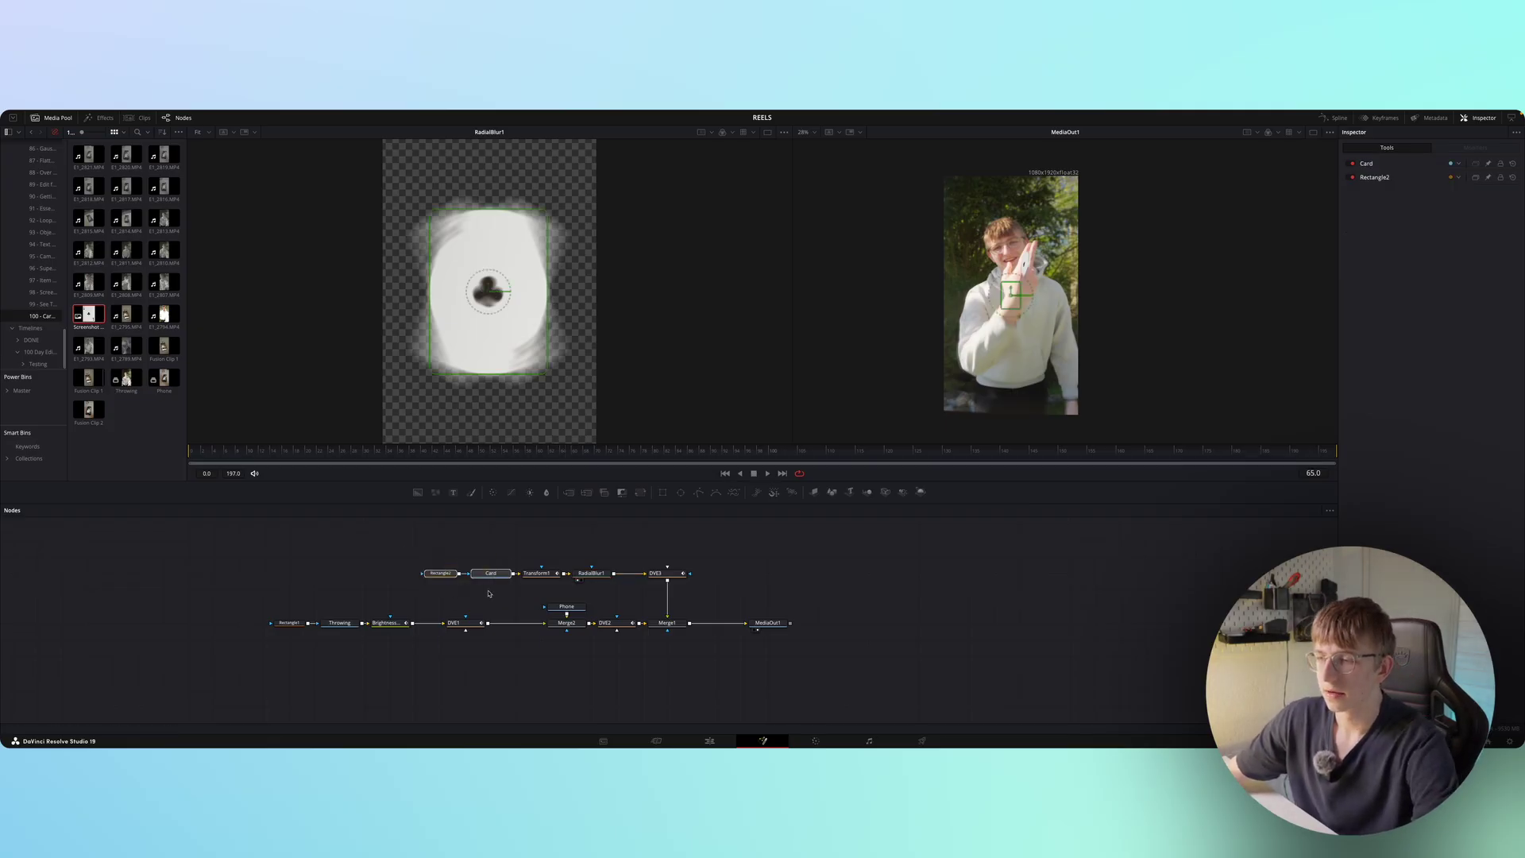
left_click_drag(492, 578, 416, 577)
left_click_drag(608, 596, 521, 577)
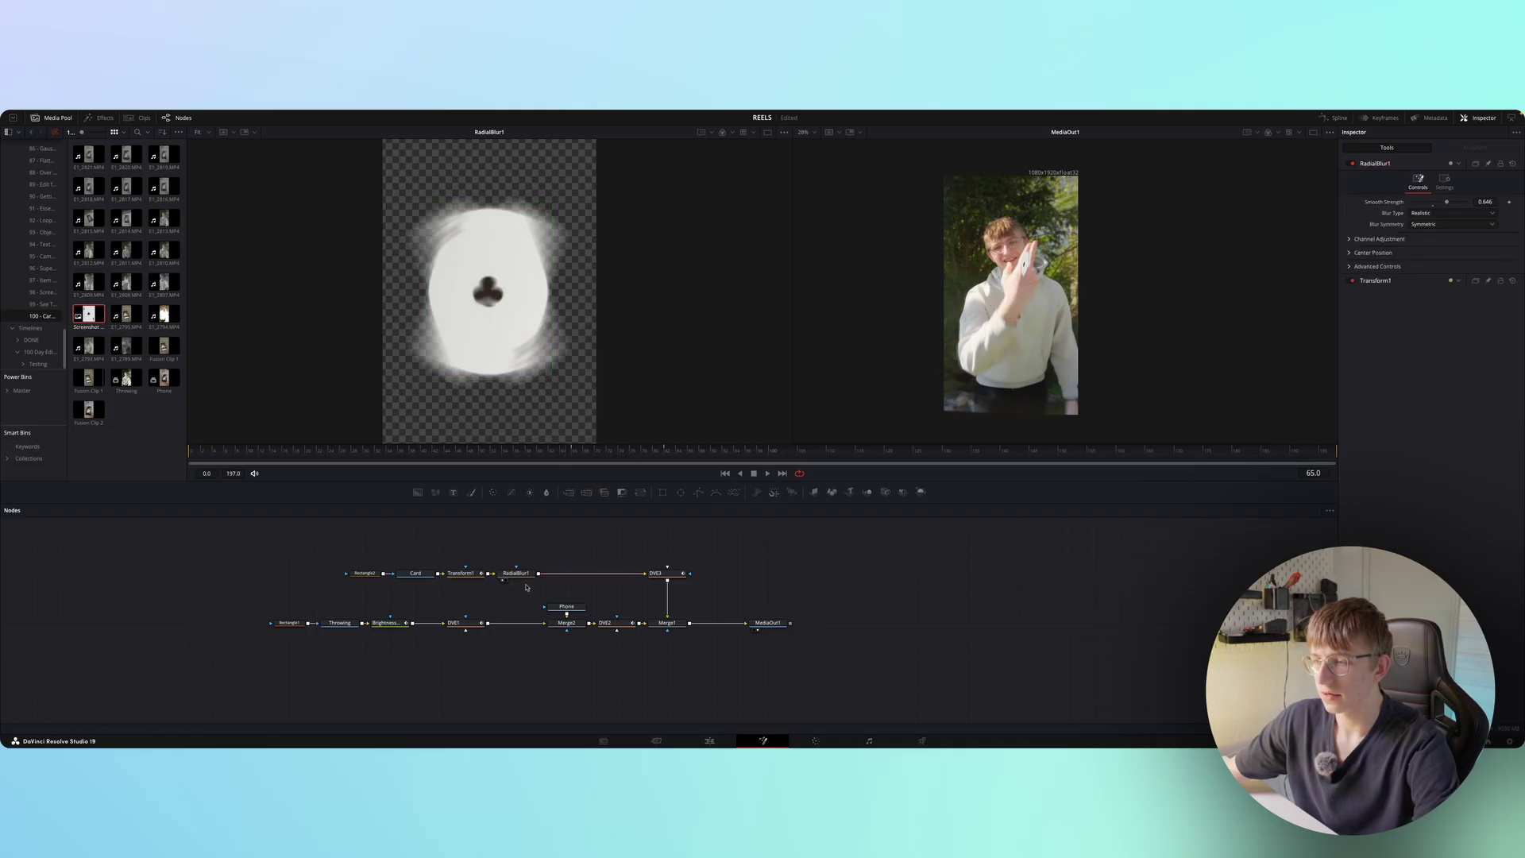
left_click(526, 580)
key("shift+space")
type("bri")
key("Return")
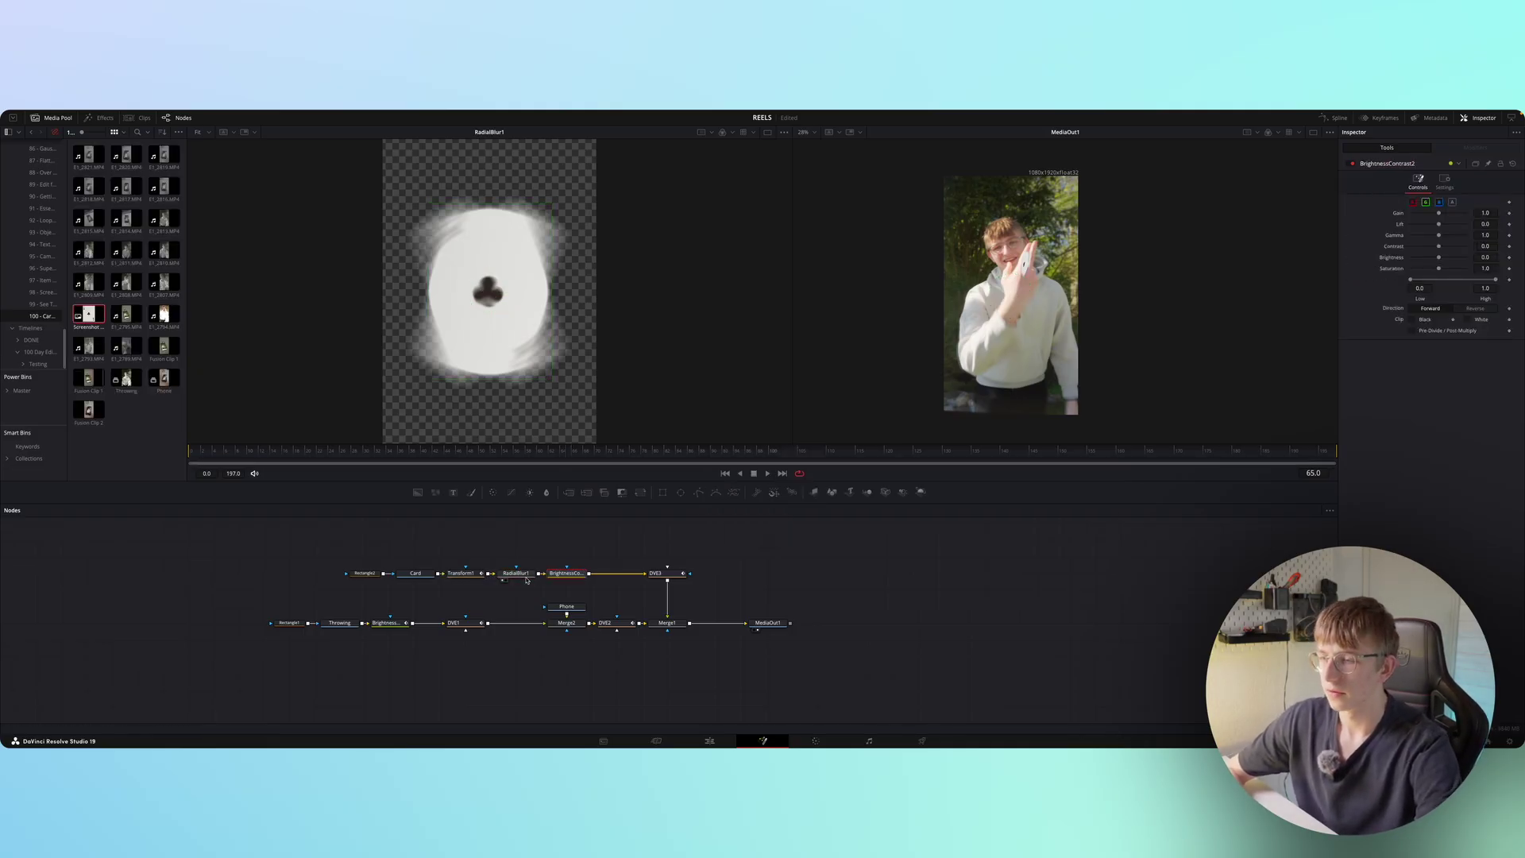
- Include the alpha channel in BrightnessContrast2, set Gain to 0 and keyframe it at frame 65
left_click(1454, 204)
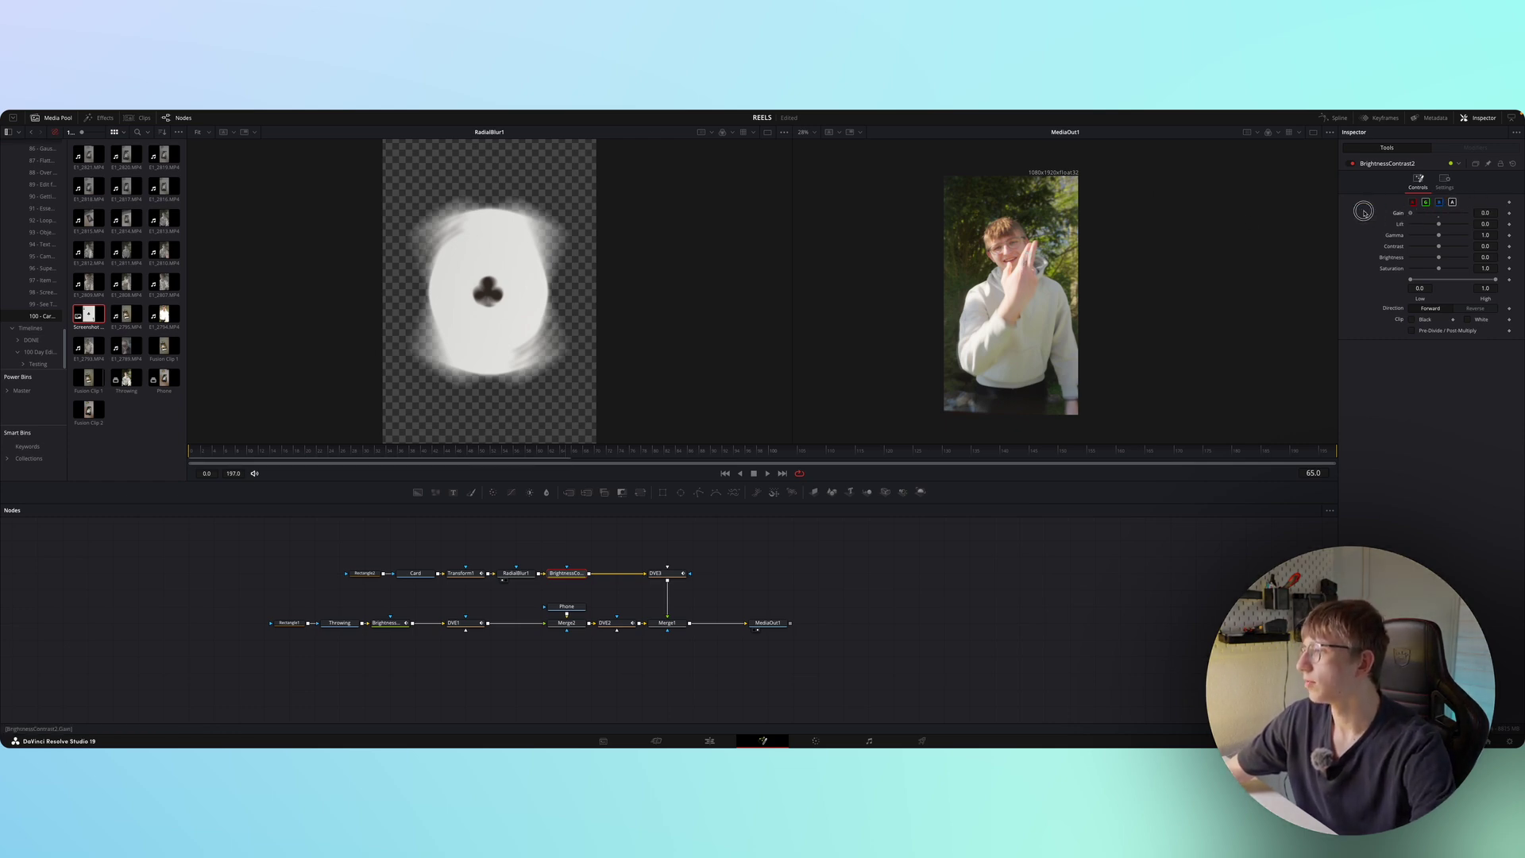
left_click(1510, 213)
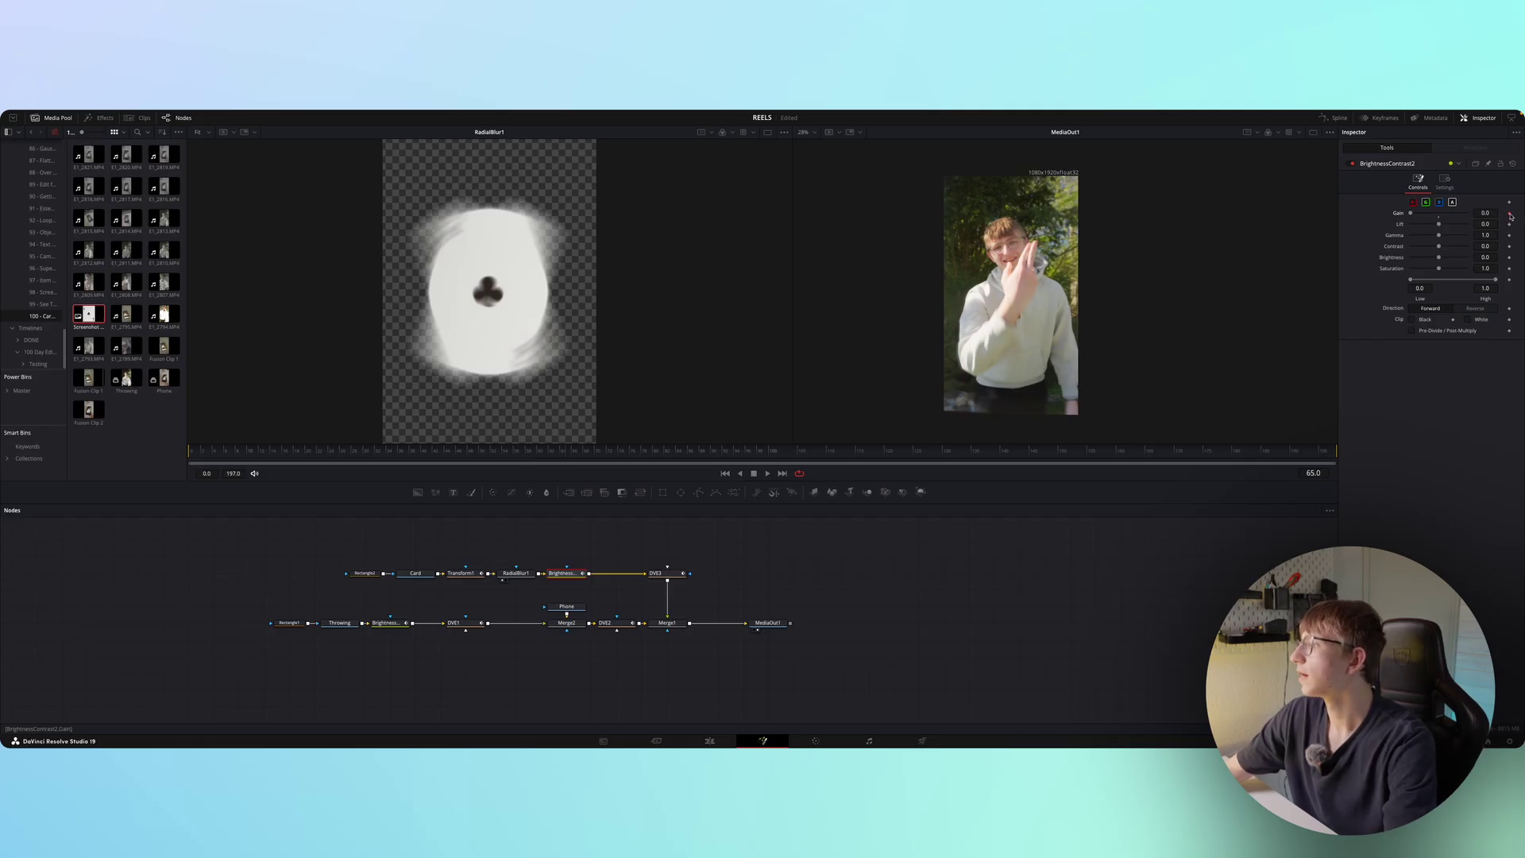
- At frame 68, set BrightnessContrast2's Gain to 1 and scrub through the card's fade-in and flight
key("Right")
key("Right")
key("Right")
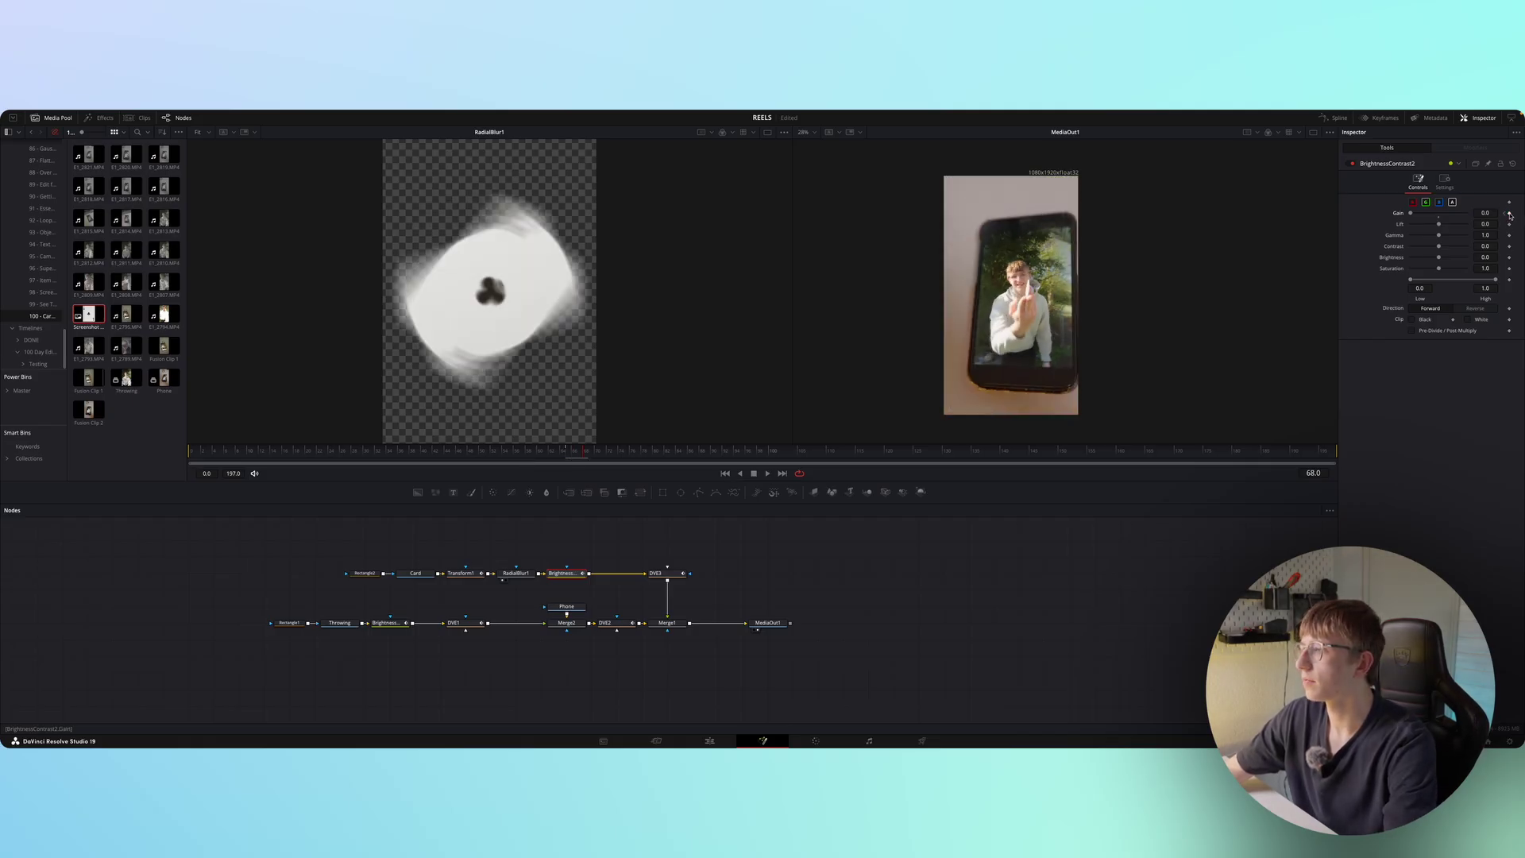
double_click(1485, 212)
type("1")
left_click_drag(773, 455, 580, 448)
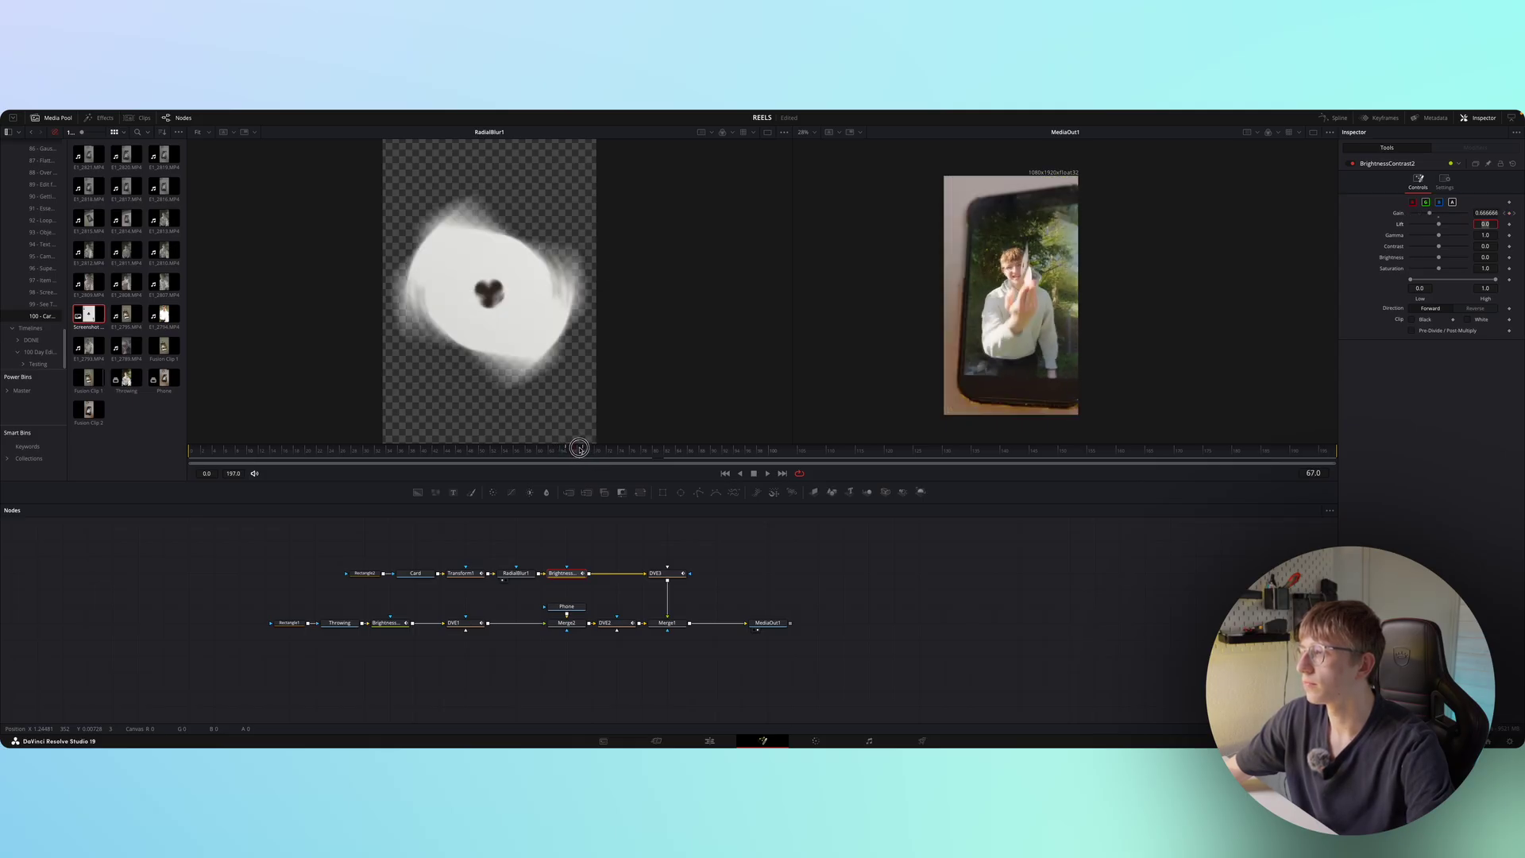
left_click_drag(633, 453, 733, 453)
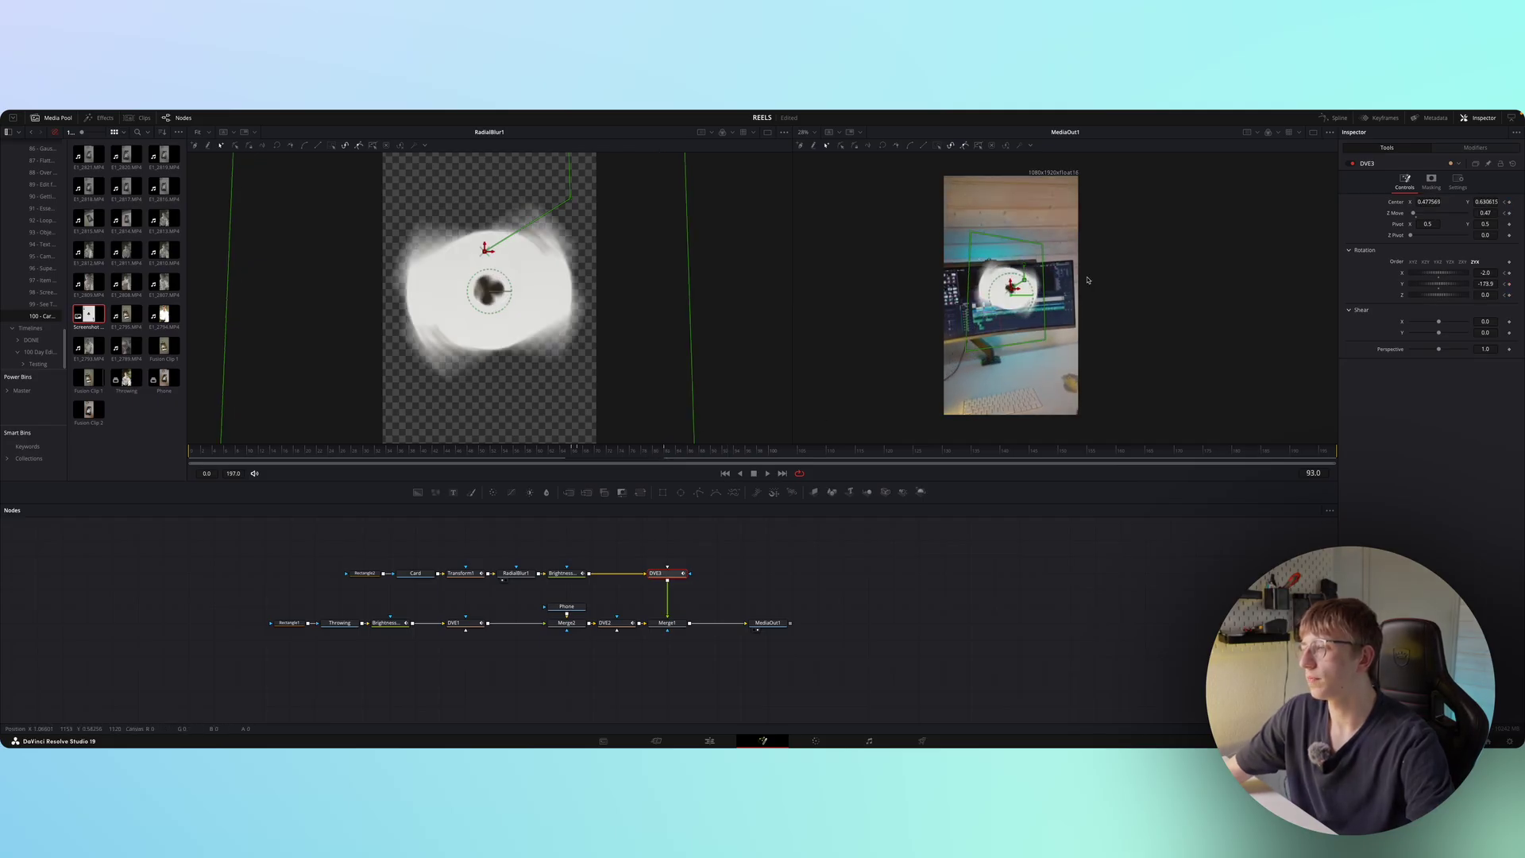
left_click_drag(731, 453, 669, 453)
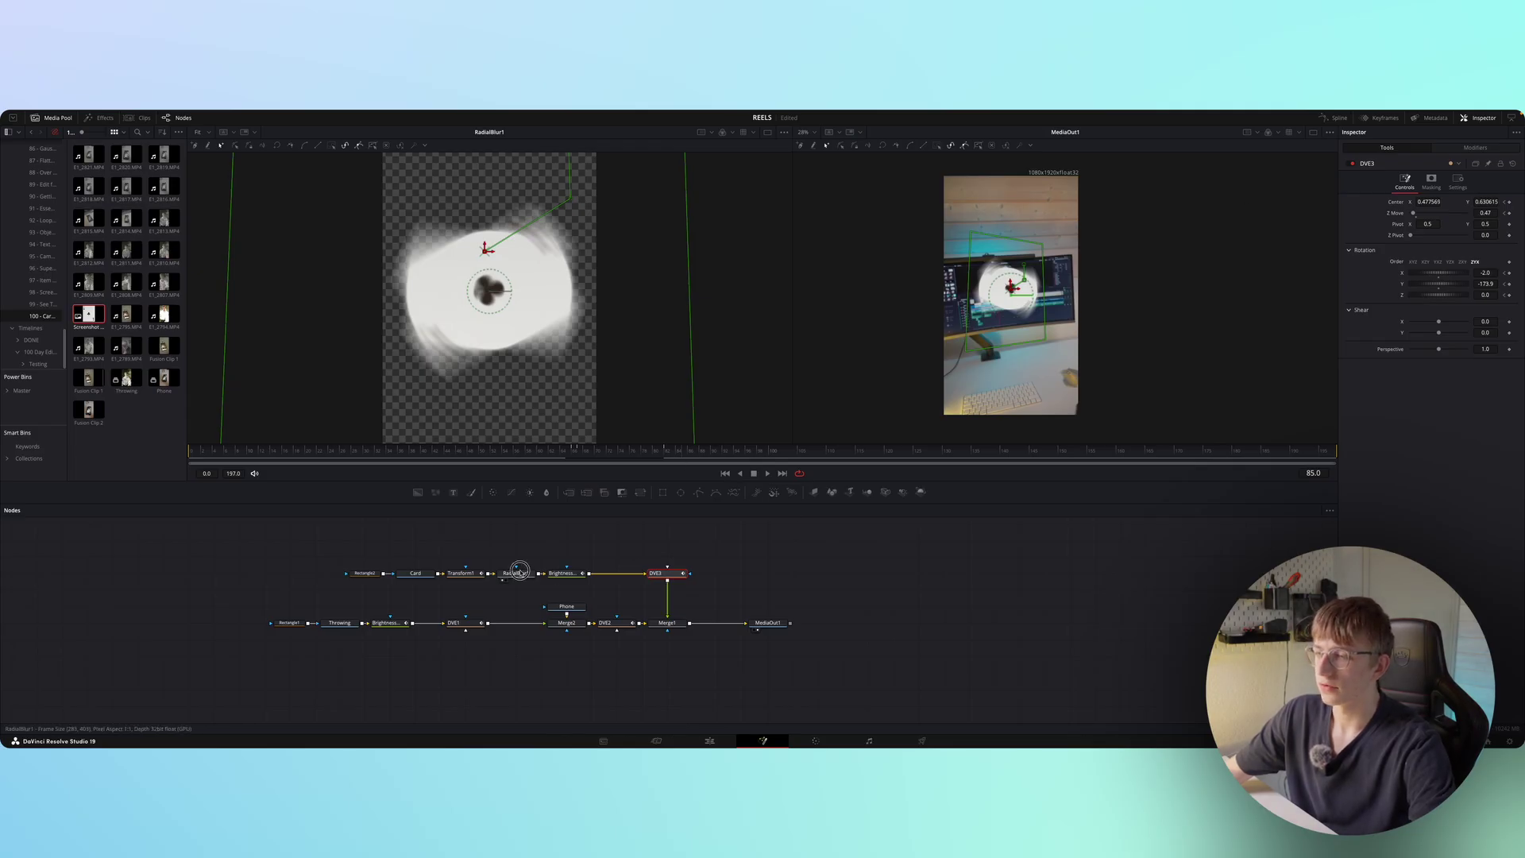
- Keyframe RadialBlur1's Smooth Strength at 0 on frame 66, at 0.646 a few frames on, and hold 0.646 at frame 80
left_click(518, 573)
left_click_drag(674, 452, 572, 465)
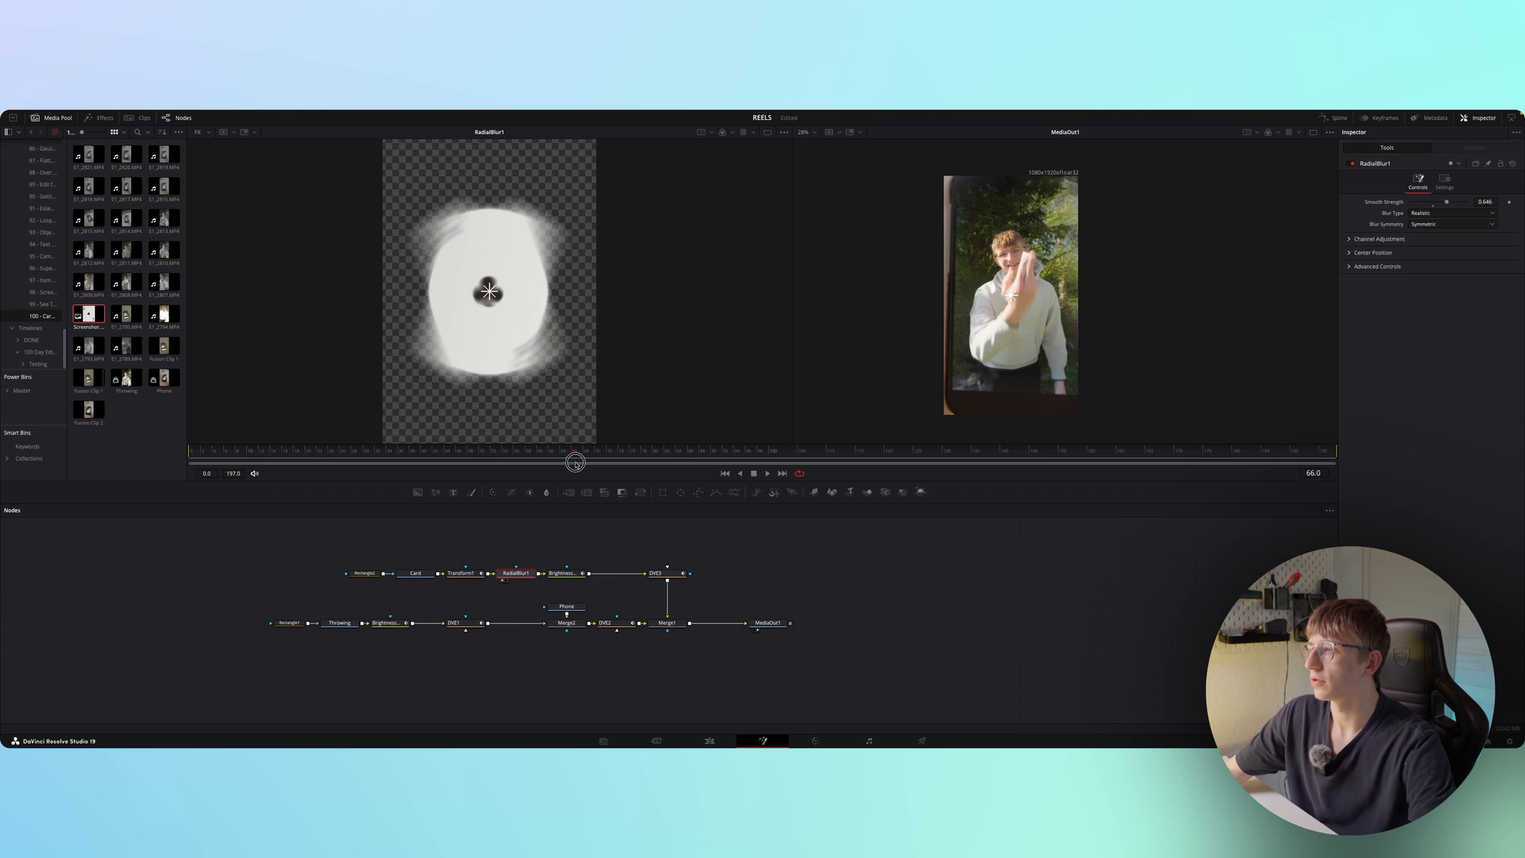
left_click(1509, 203)
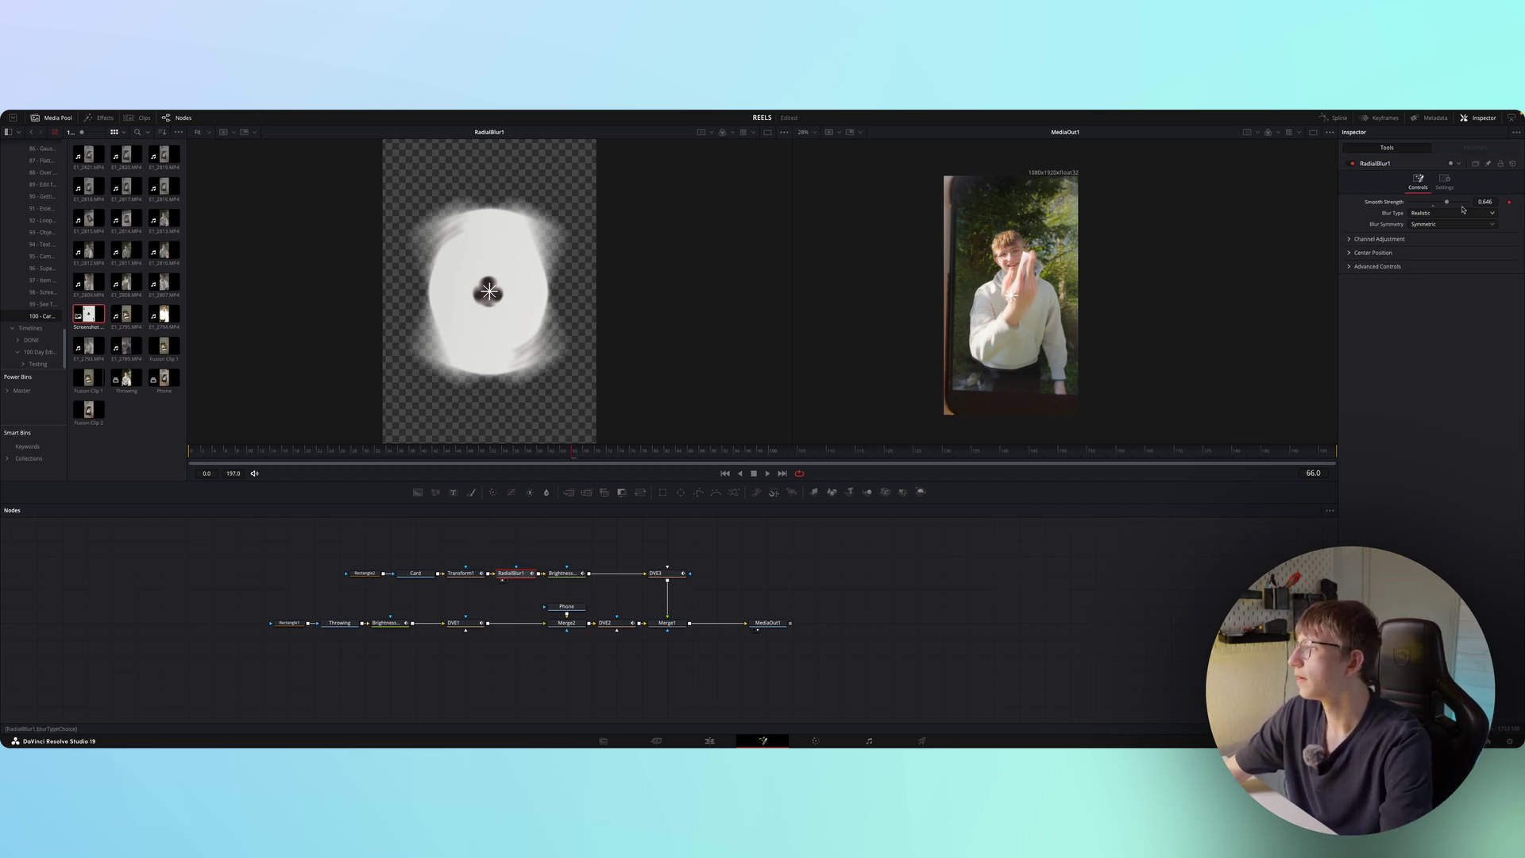
key("Right")
key("Right")
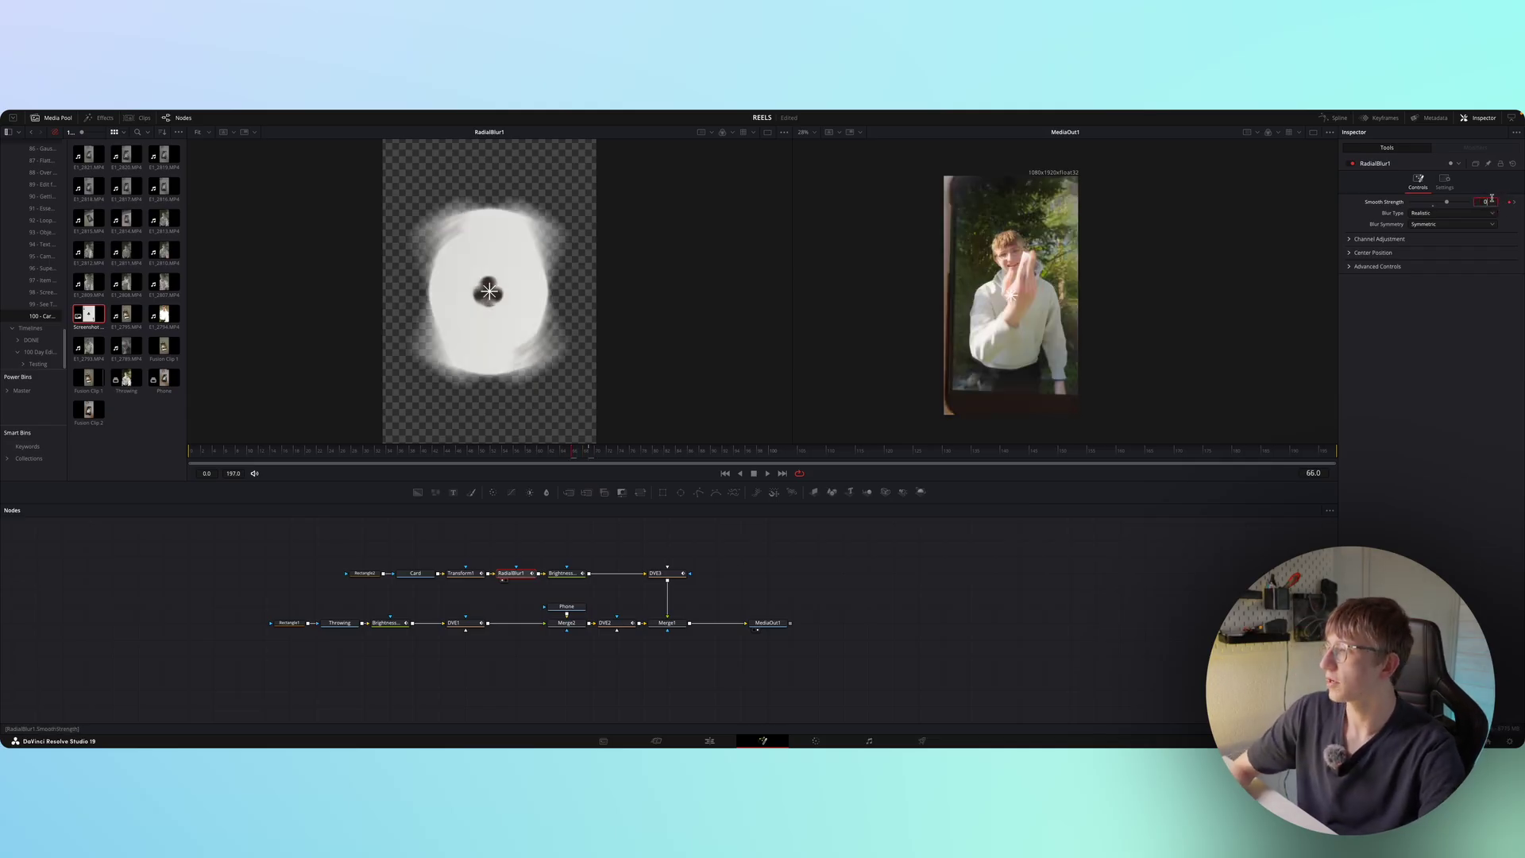
key("Return")
left_click_drag(573, 452, 650, 439)
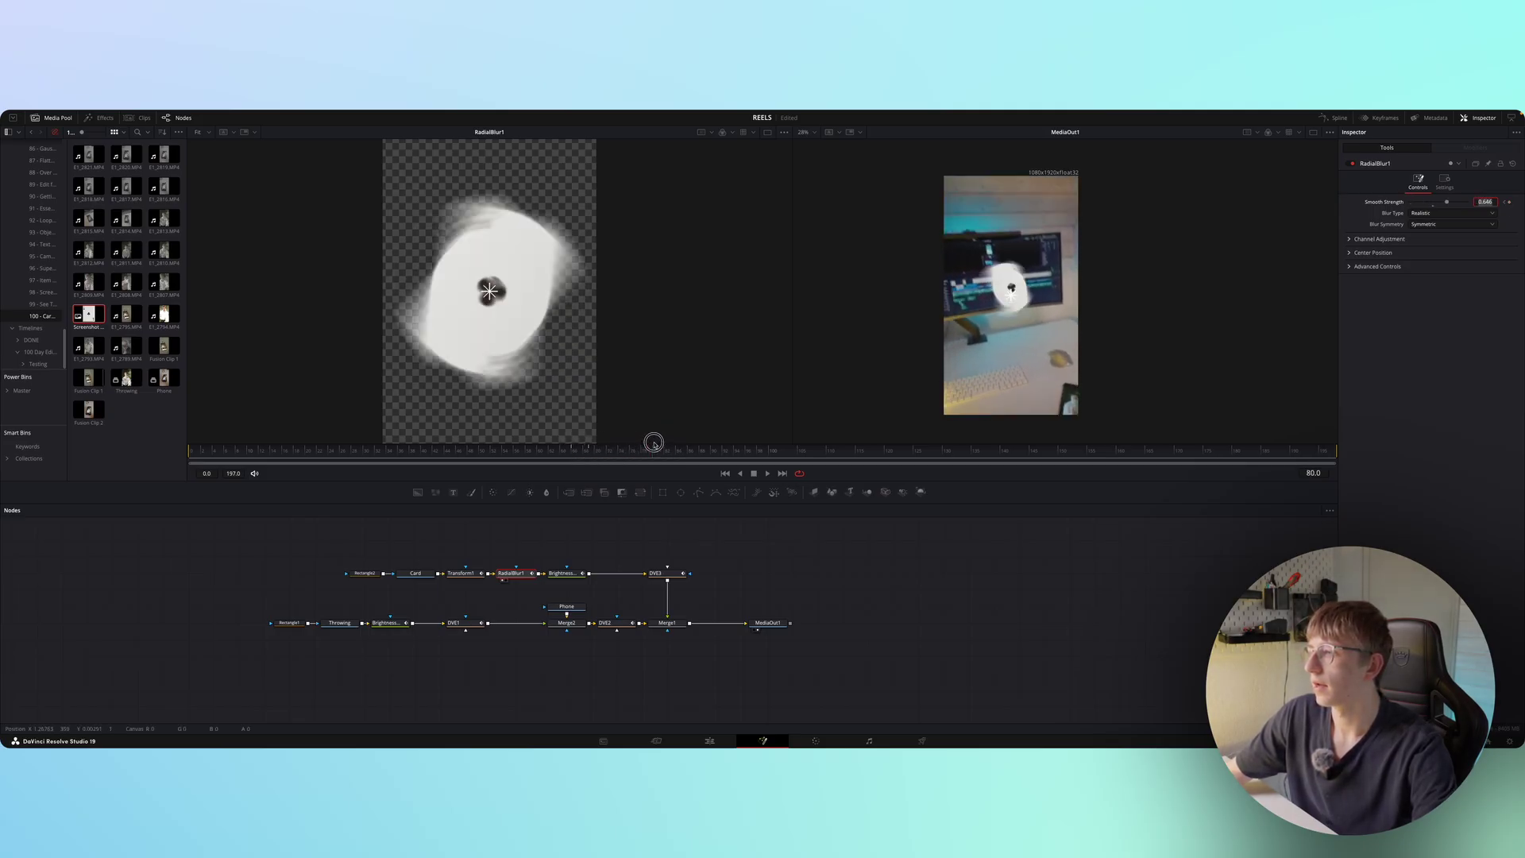
left_click(1509, 202)
- At frame 89, set RadialBlur1's Smooth Strength to 0.4
key("Right")
key("Right")
key("Right")
key("Right")
key("Right")
key("Right")
key("Right")
key("Right")
key("Right")
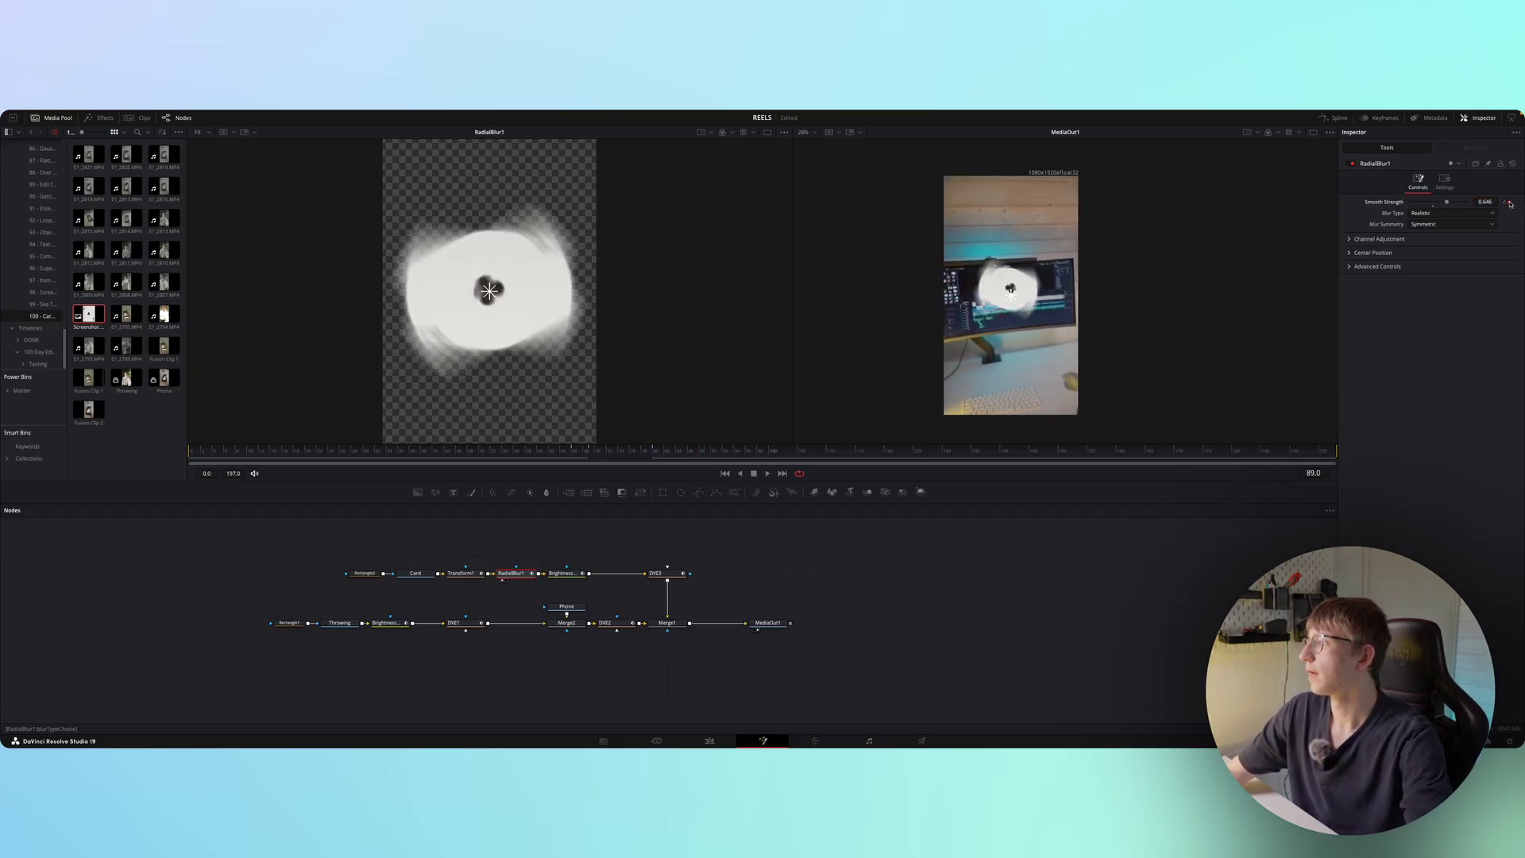
left_click(1493, 200)
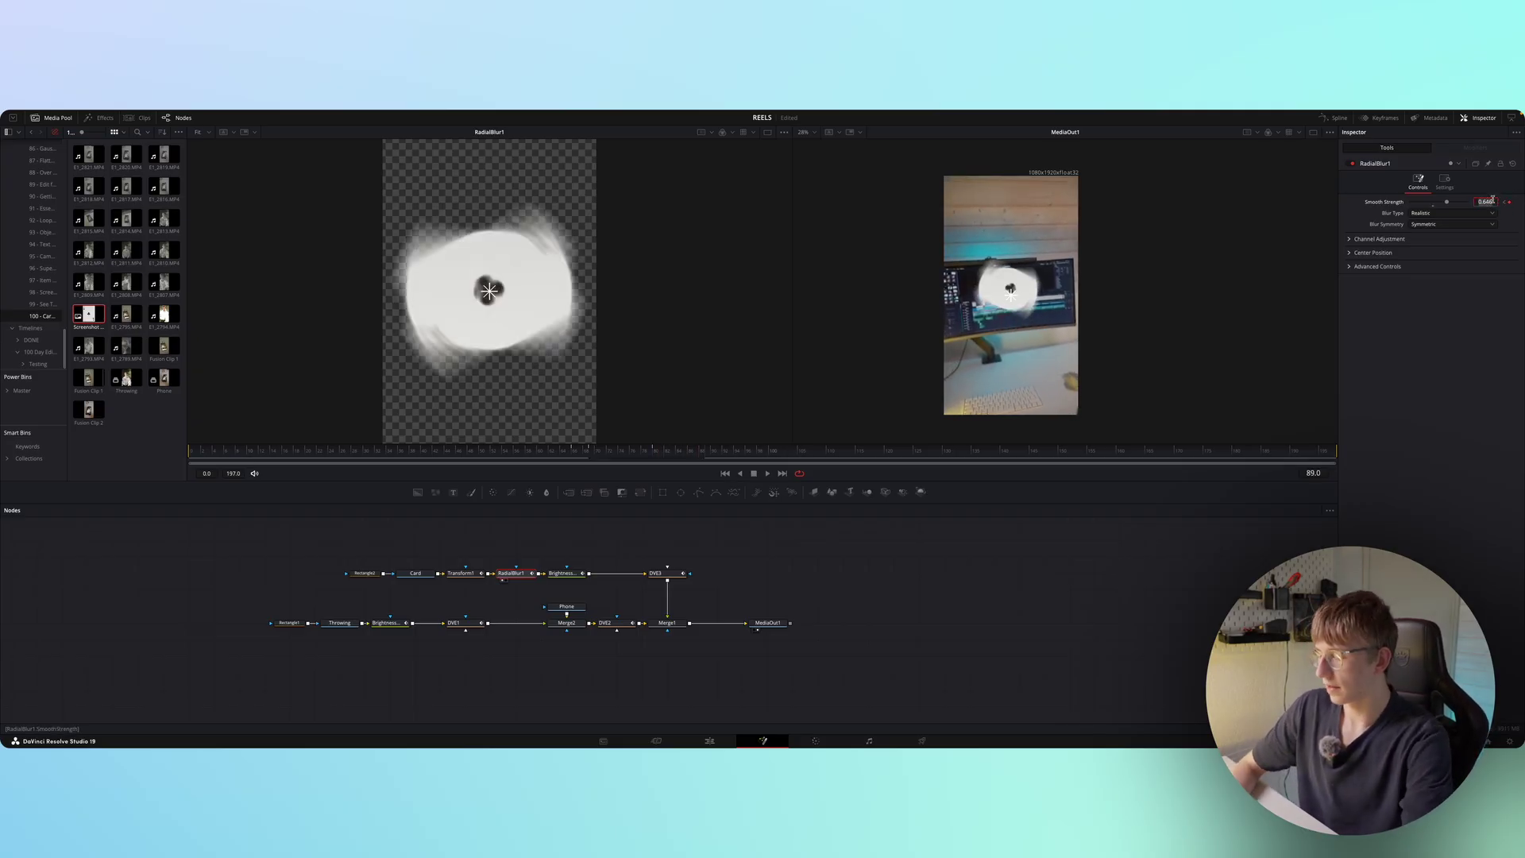
type("0.4")
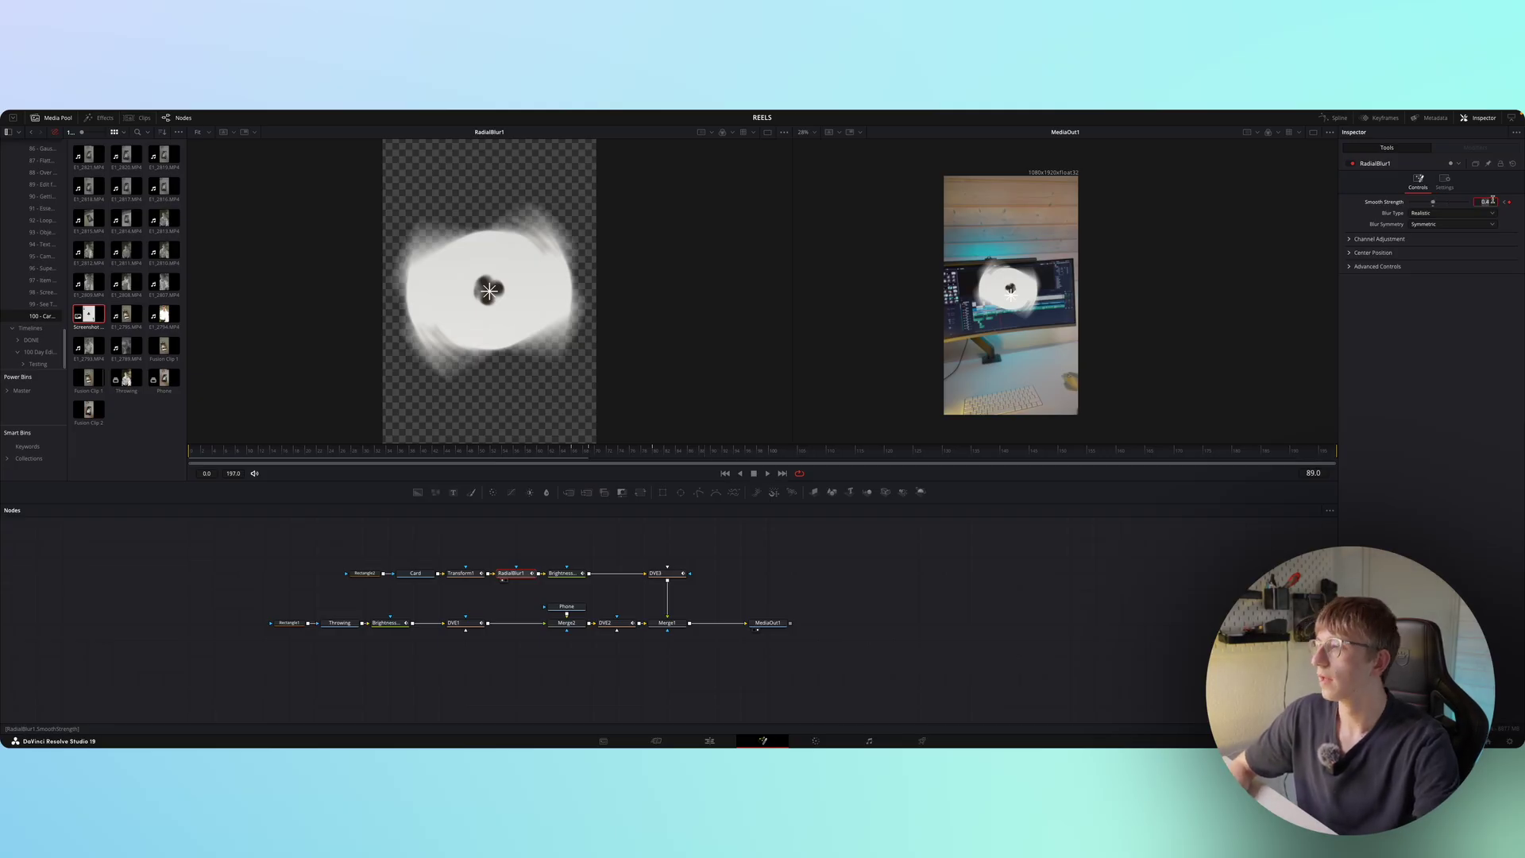
key("Return")
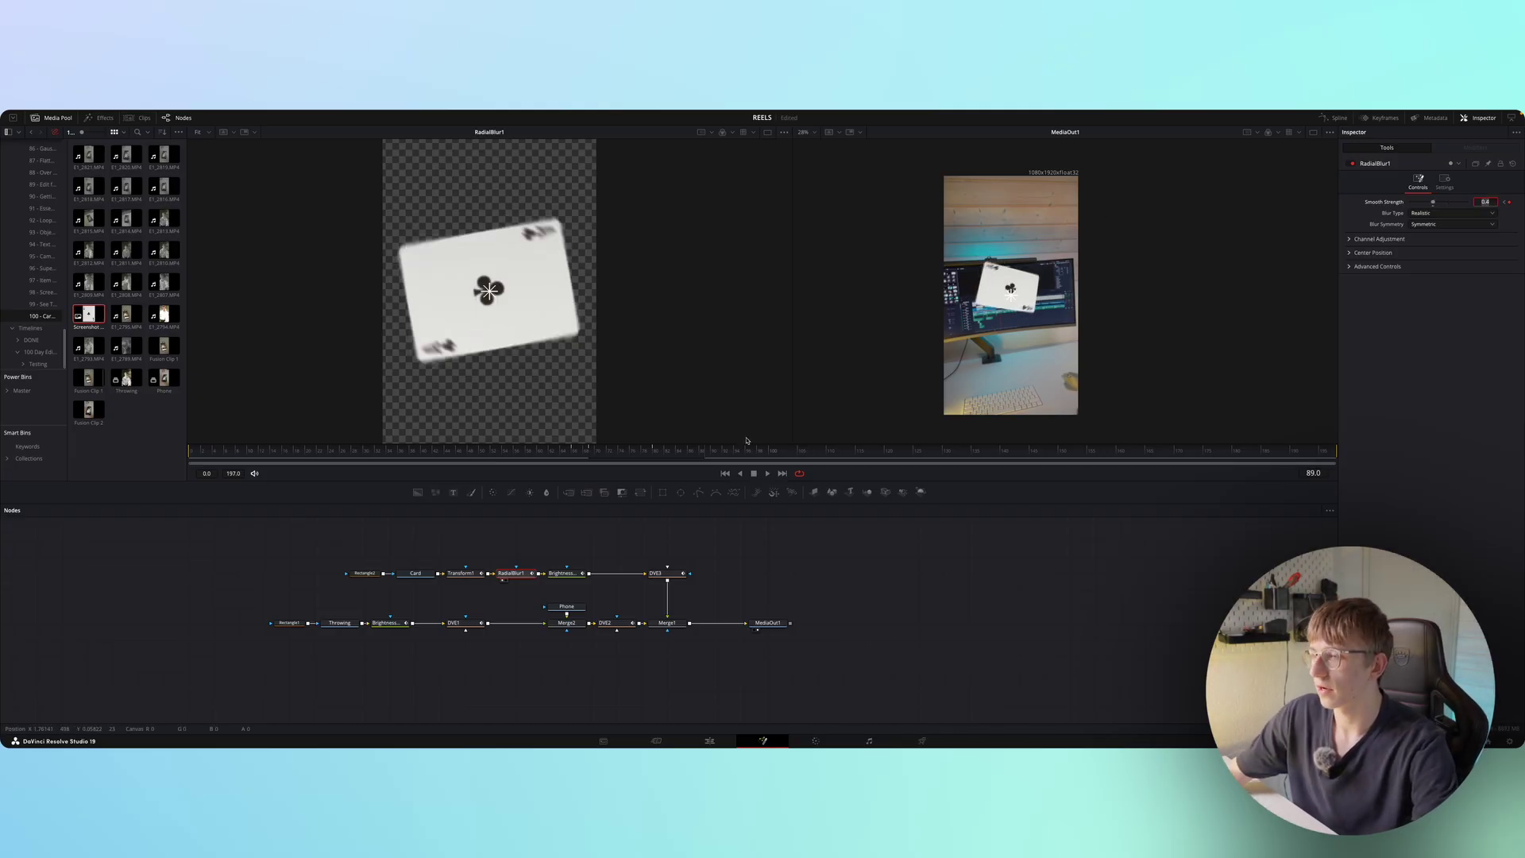
- Play back the card's flight and set Transform1's Angle to 1078.1 at frame 87
left_click_drag(716, 452, 578, 467)
left_click(768, 475)
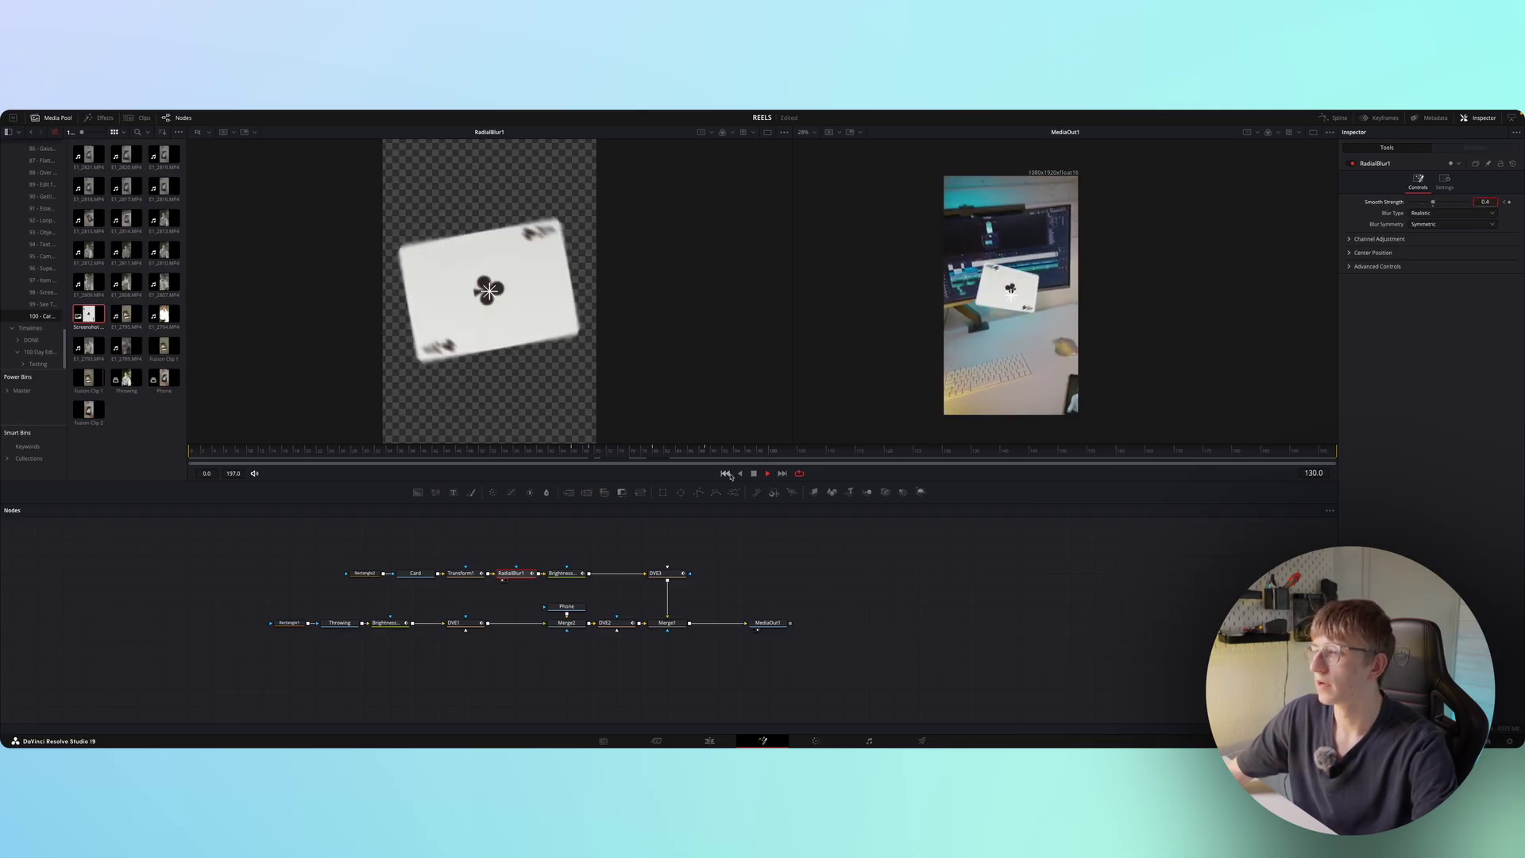
key("space")
left_click_drag(732, 457, 630, 463)
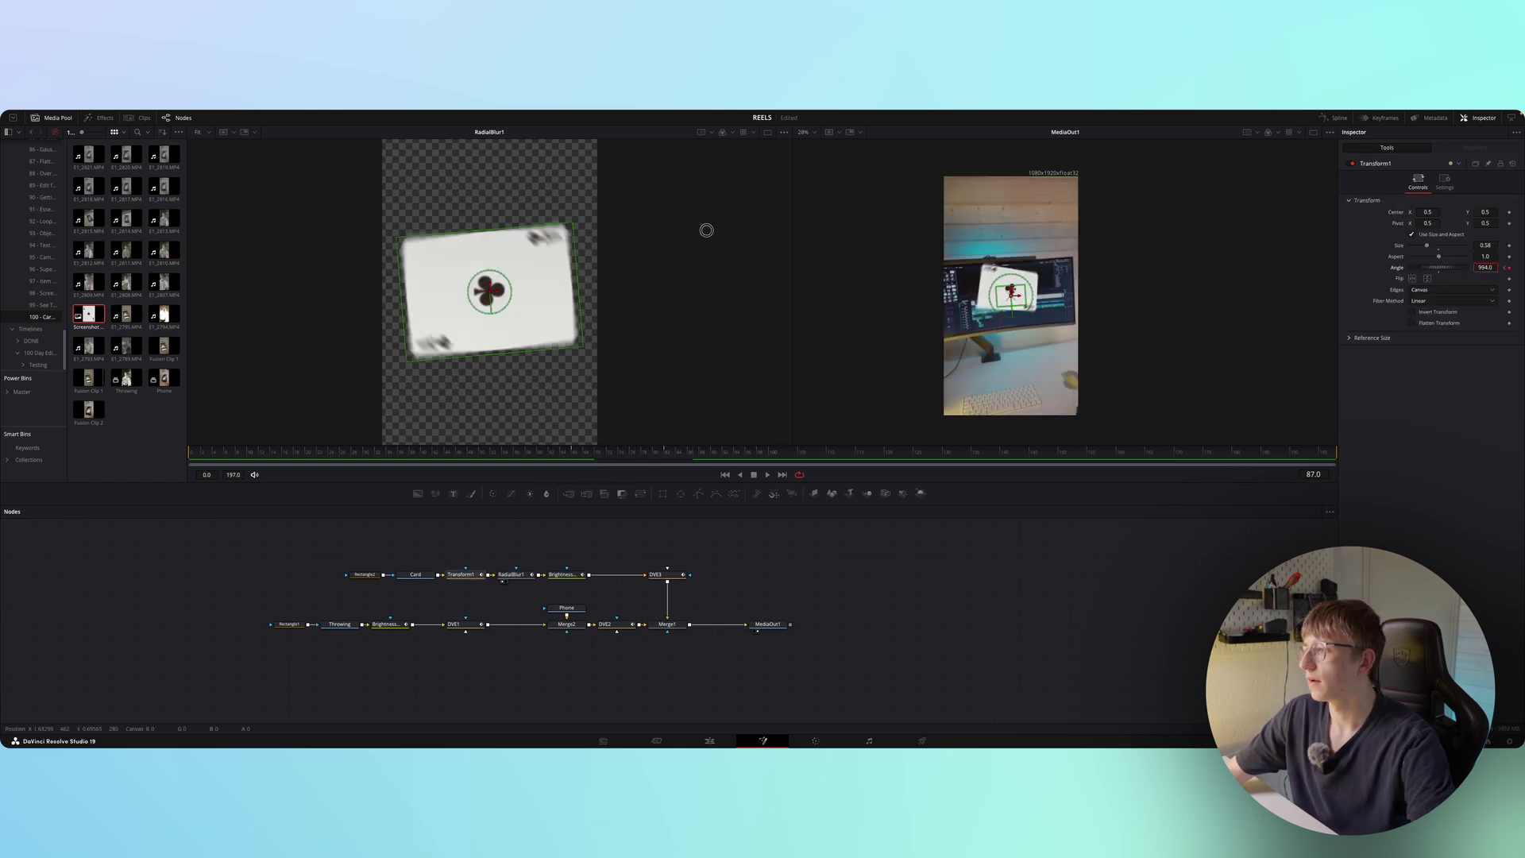
left_click_drag(707, 228, 1074, 225)
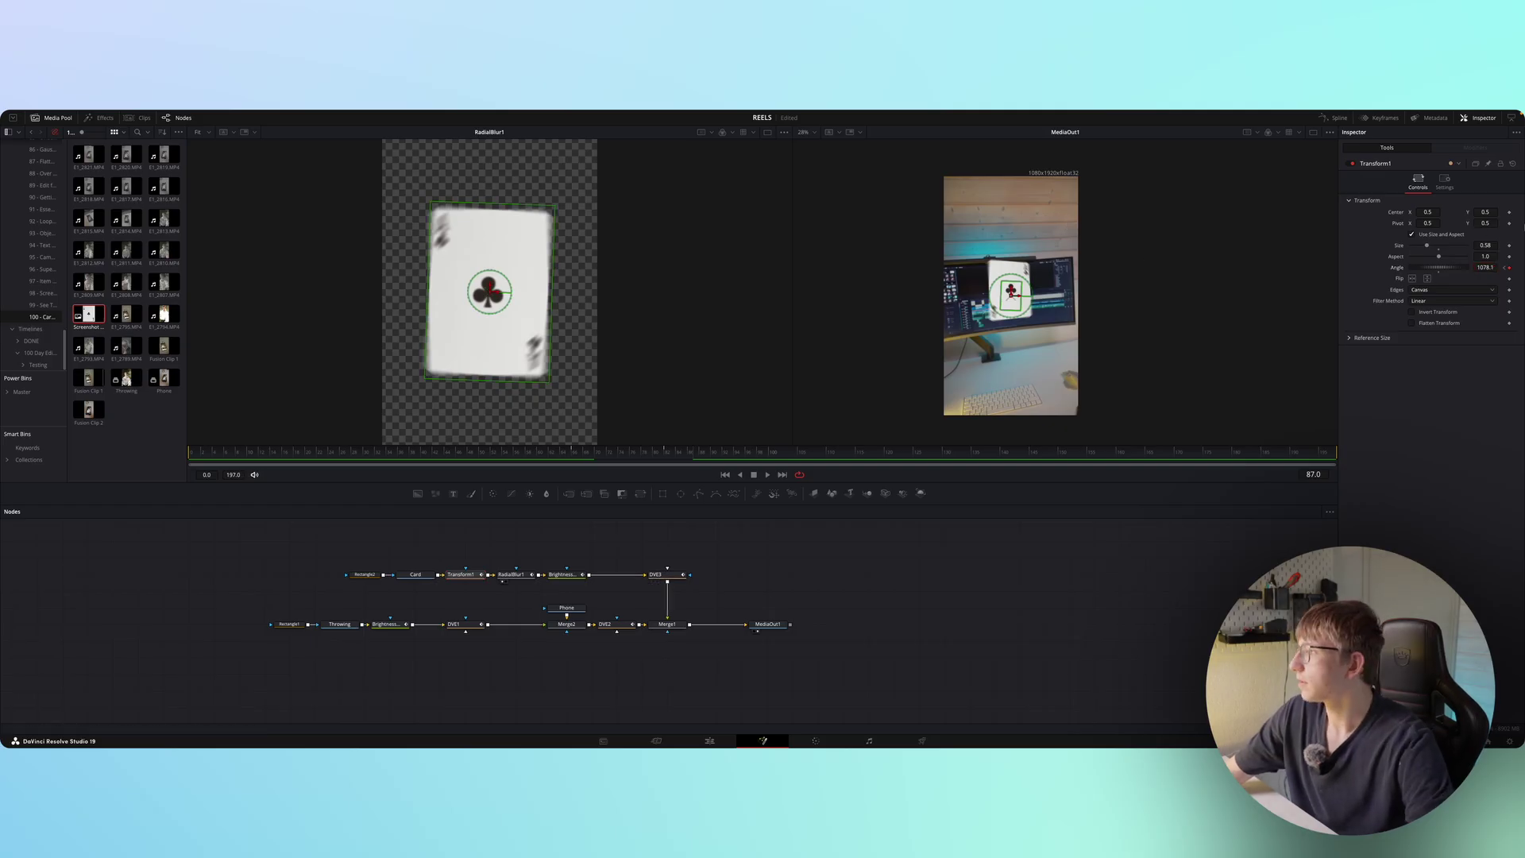
- Keyframe DVE3's position and rotation at frame 82, and a few frames on shift the card sideways with Z Move at 0.3
left_click(664, 575)
left_click(1504, 202)
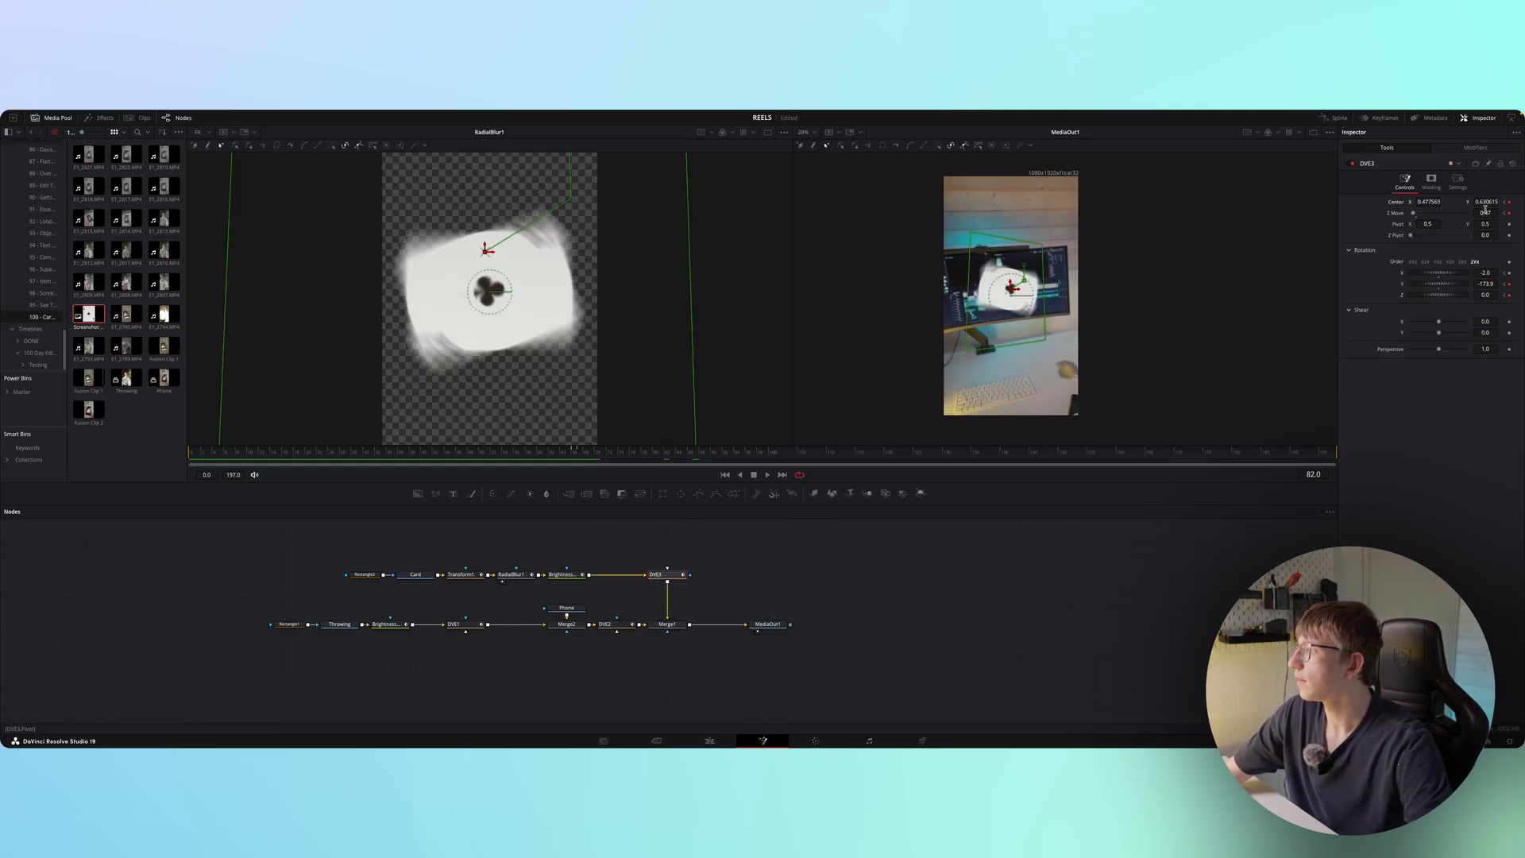
left_click_drag(664, 454, 708, 453)
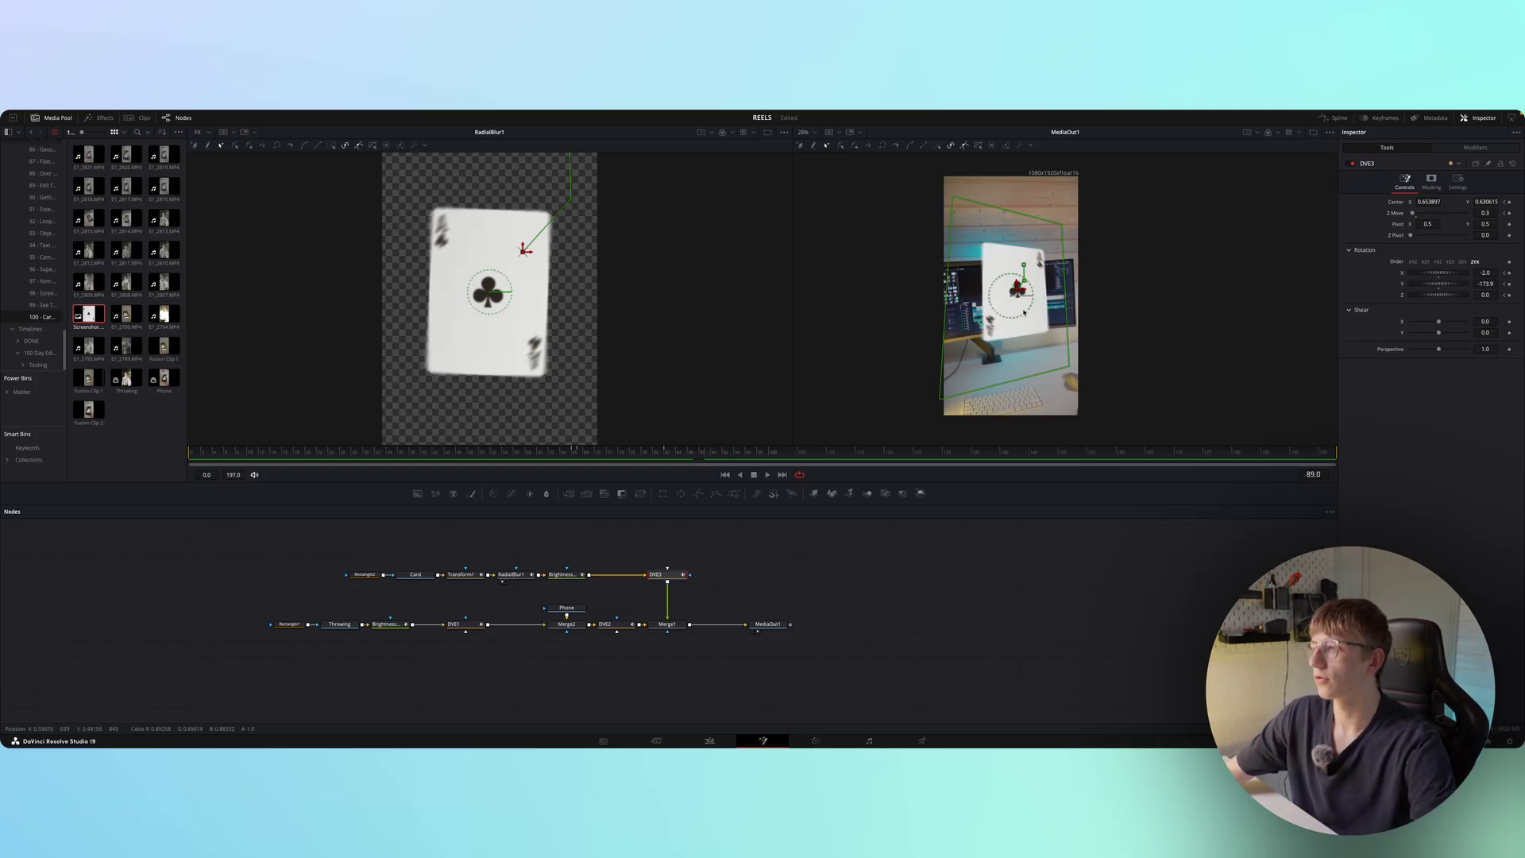
mouse_move(688, 449)
left_mouse_down()
mouse_move(627, 465)
mouse_move(702, 456)
mouse_move(688, 457)
left_mouse_up()
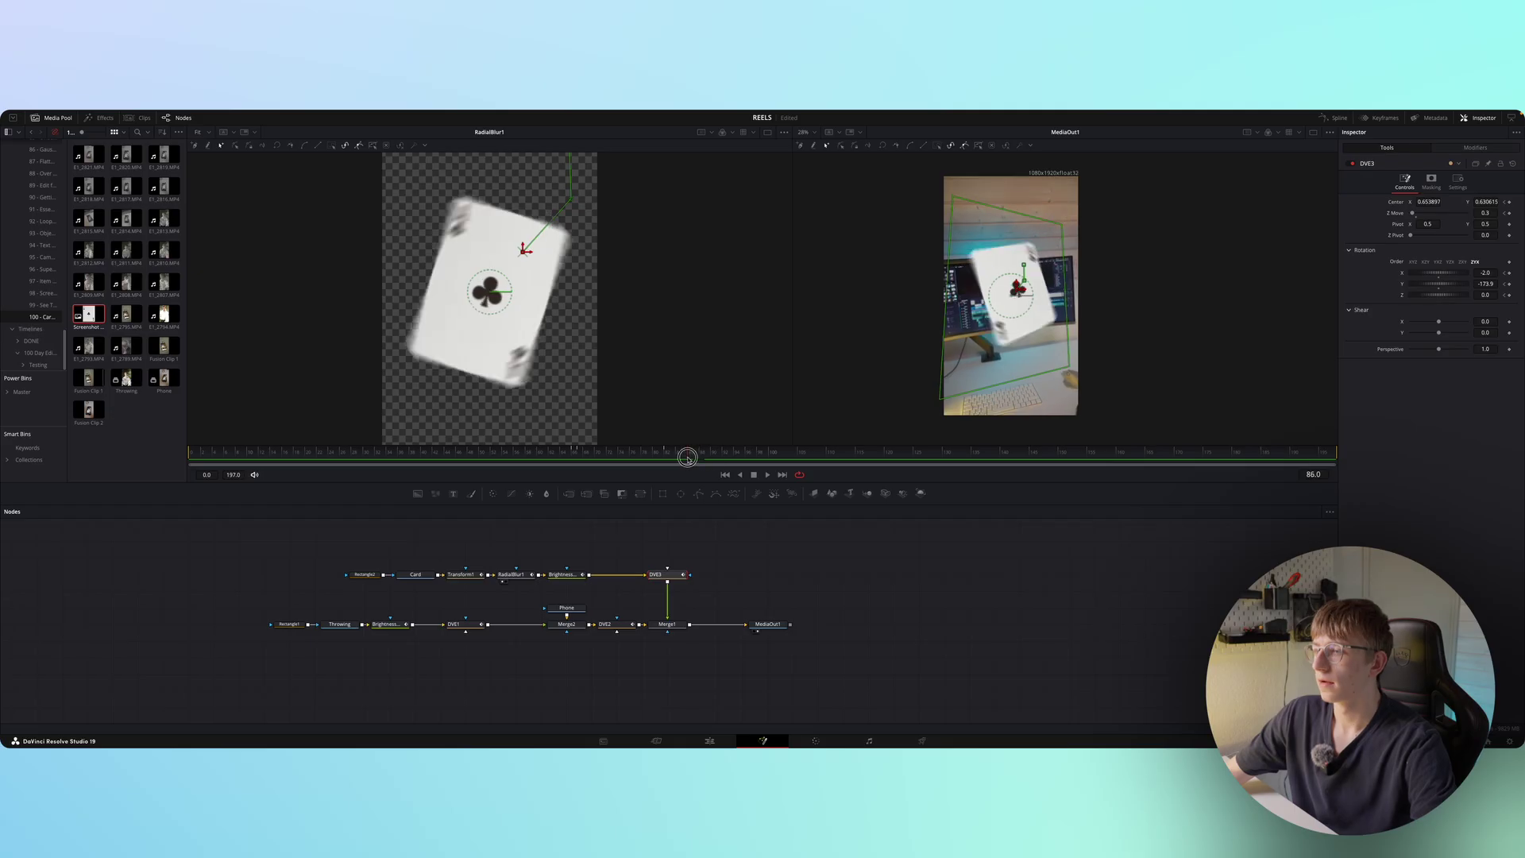
- Keyframe Transform1's Size at frame 87 and reduce it to 0 at frame 103
left_click(461, 574)
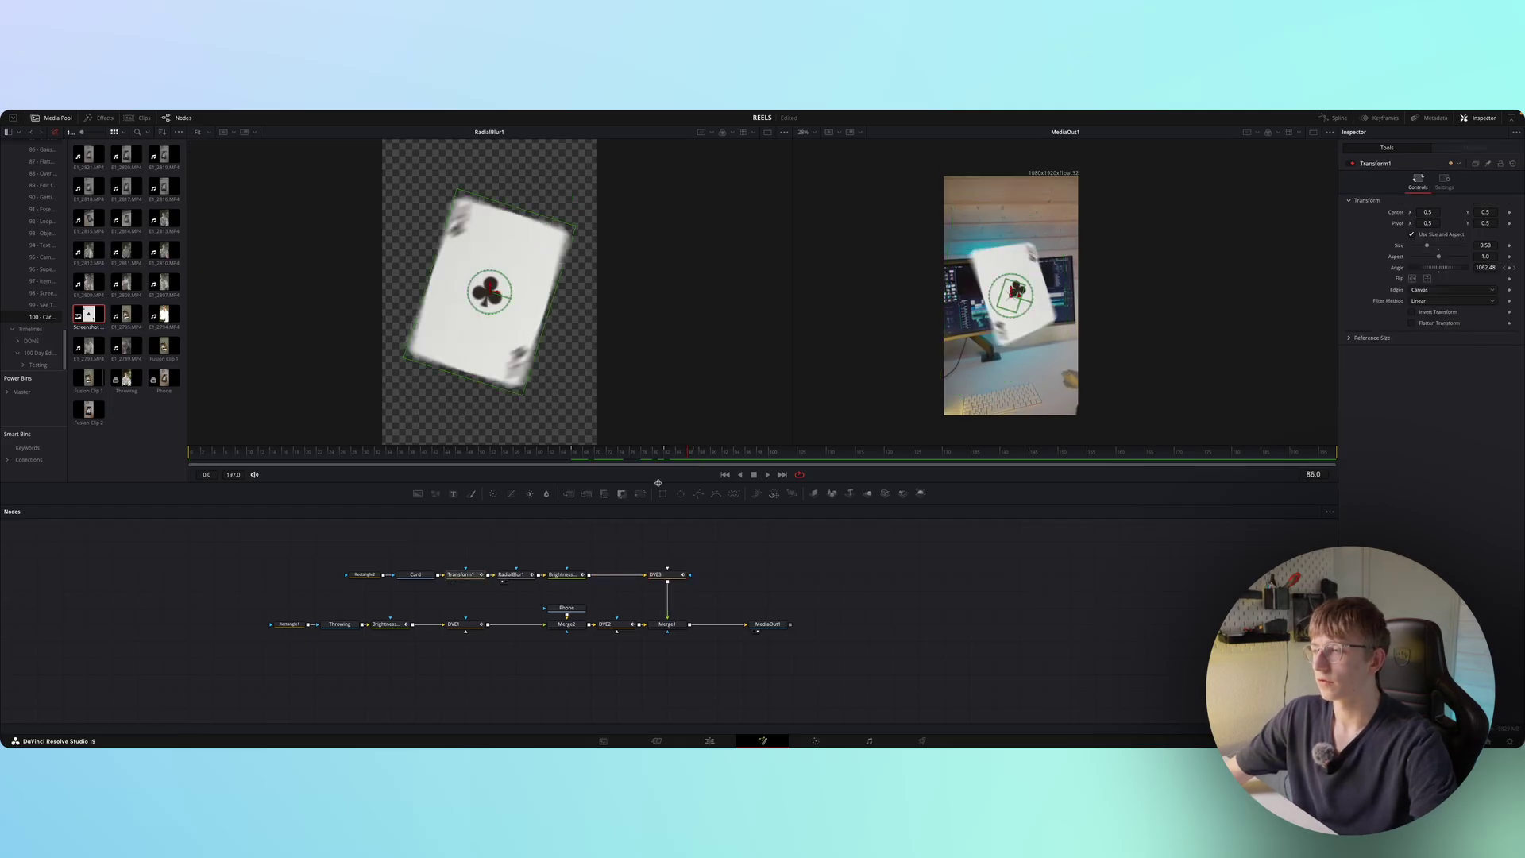
left_click(698, 449)
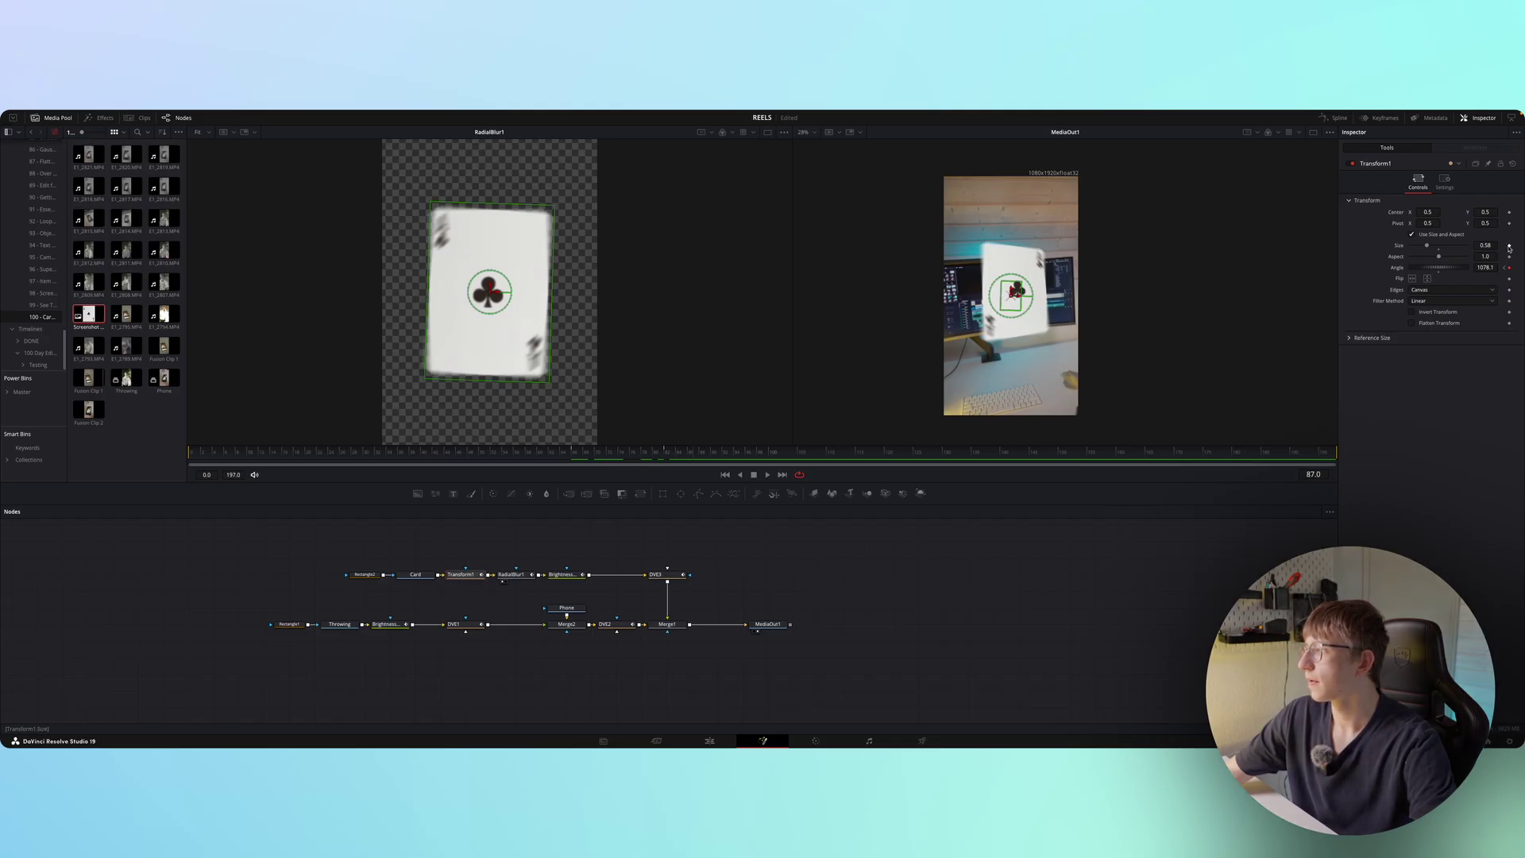
key("space")
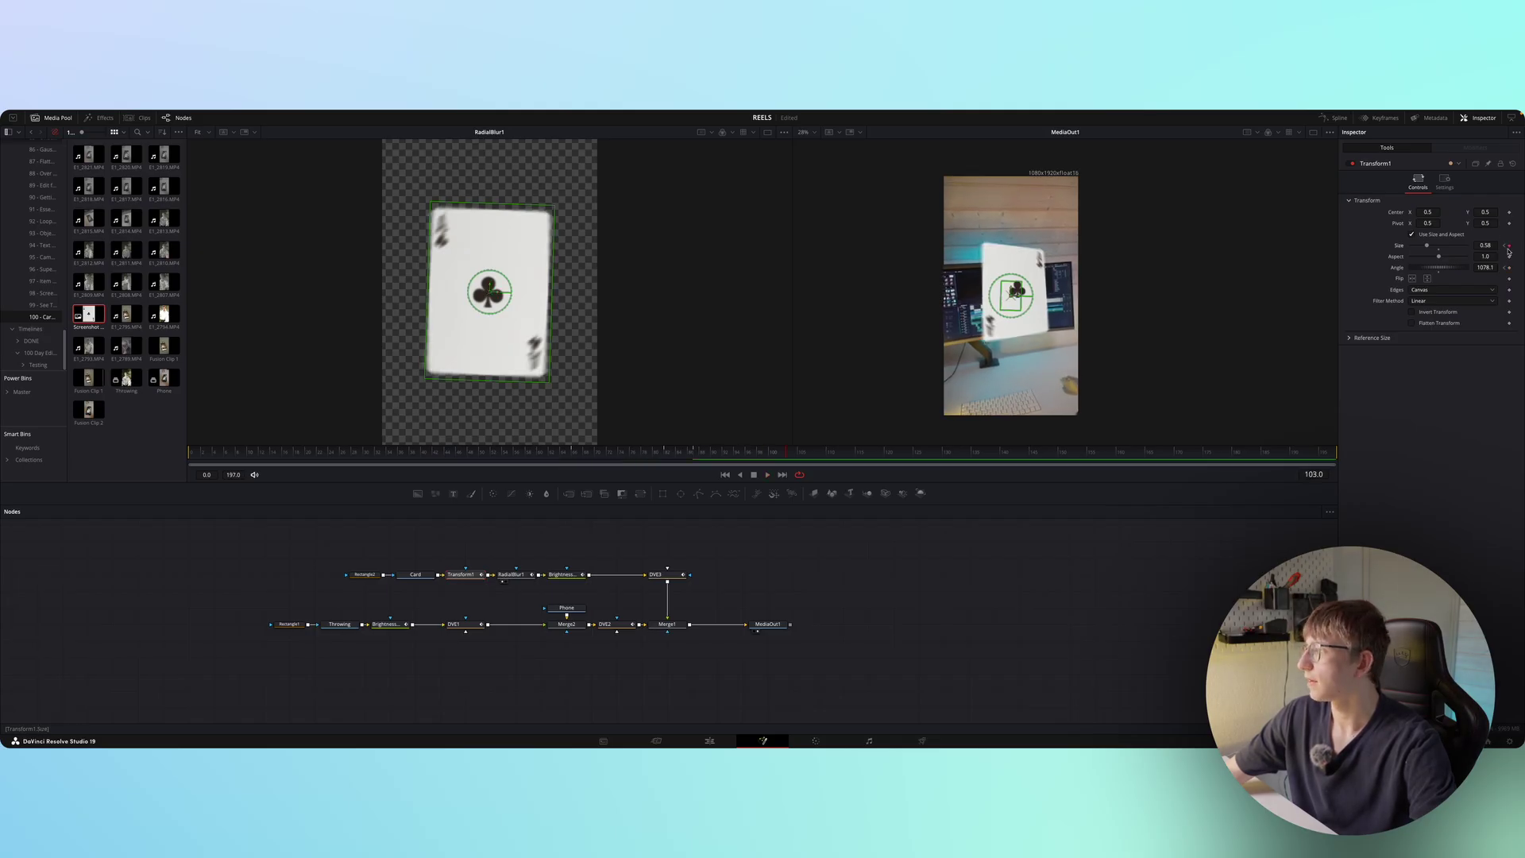
left_click_drag(1427, 244, 1403, 255)
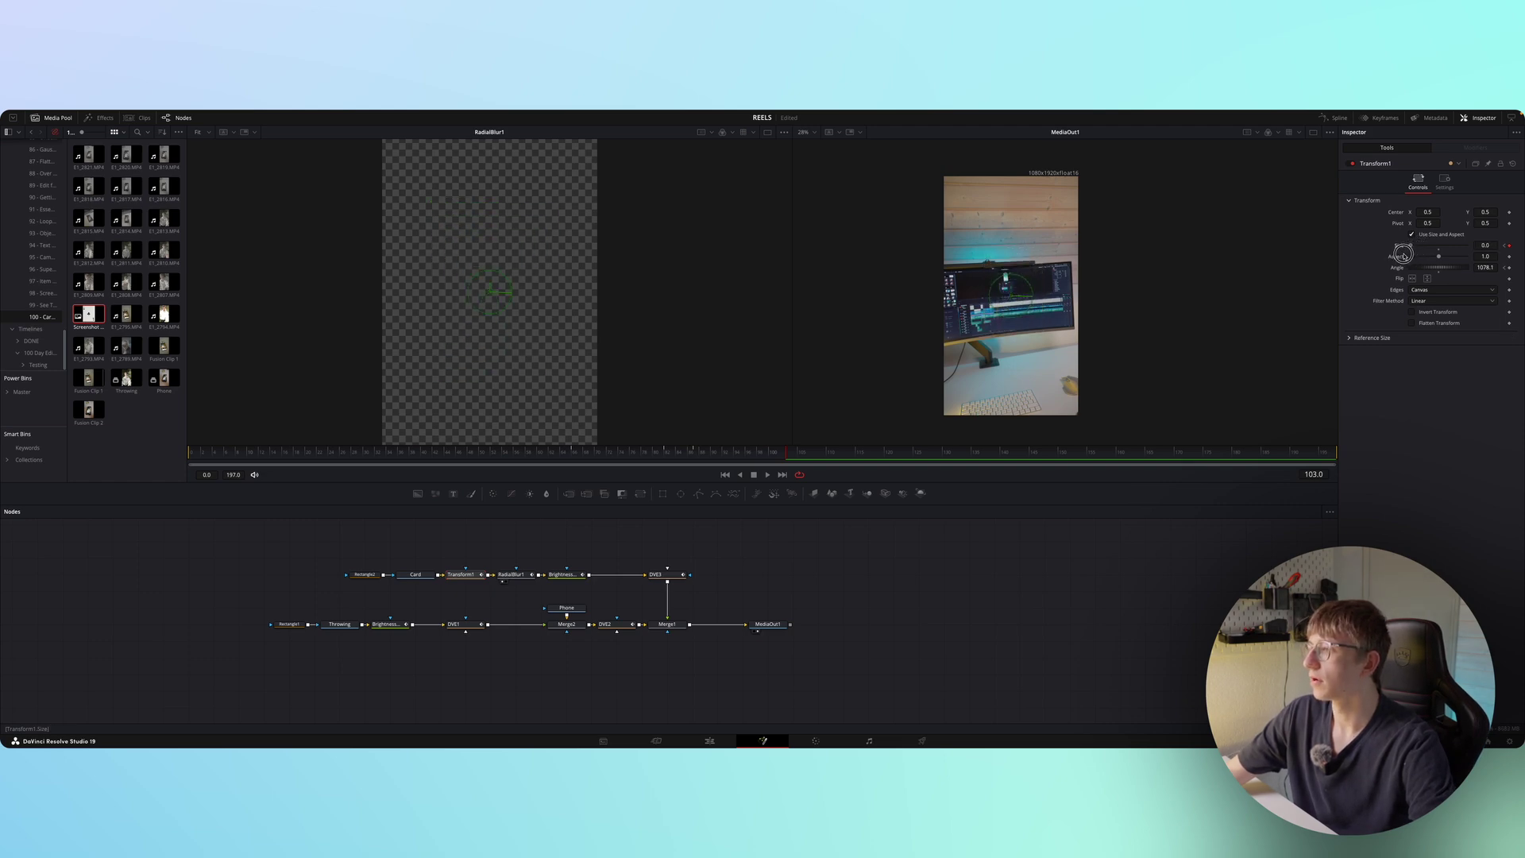
left_click_drag(748, 460, 587, 466)
- Make room before Merge1 and insert a Lens Blur node after DVE2
left_click_drag(813, 656, 727, 627)
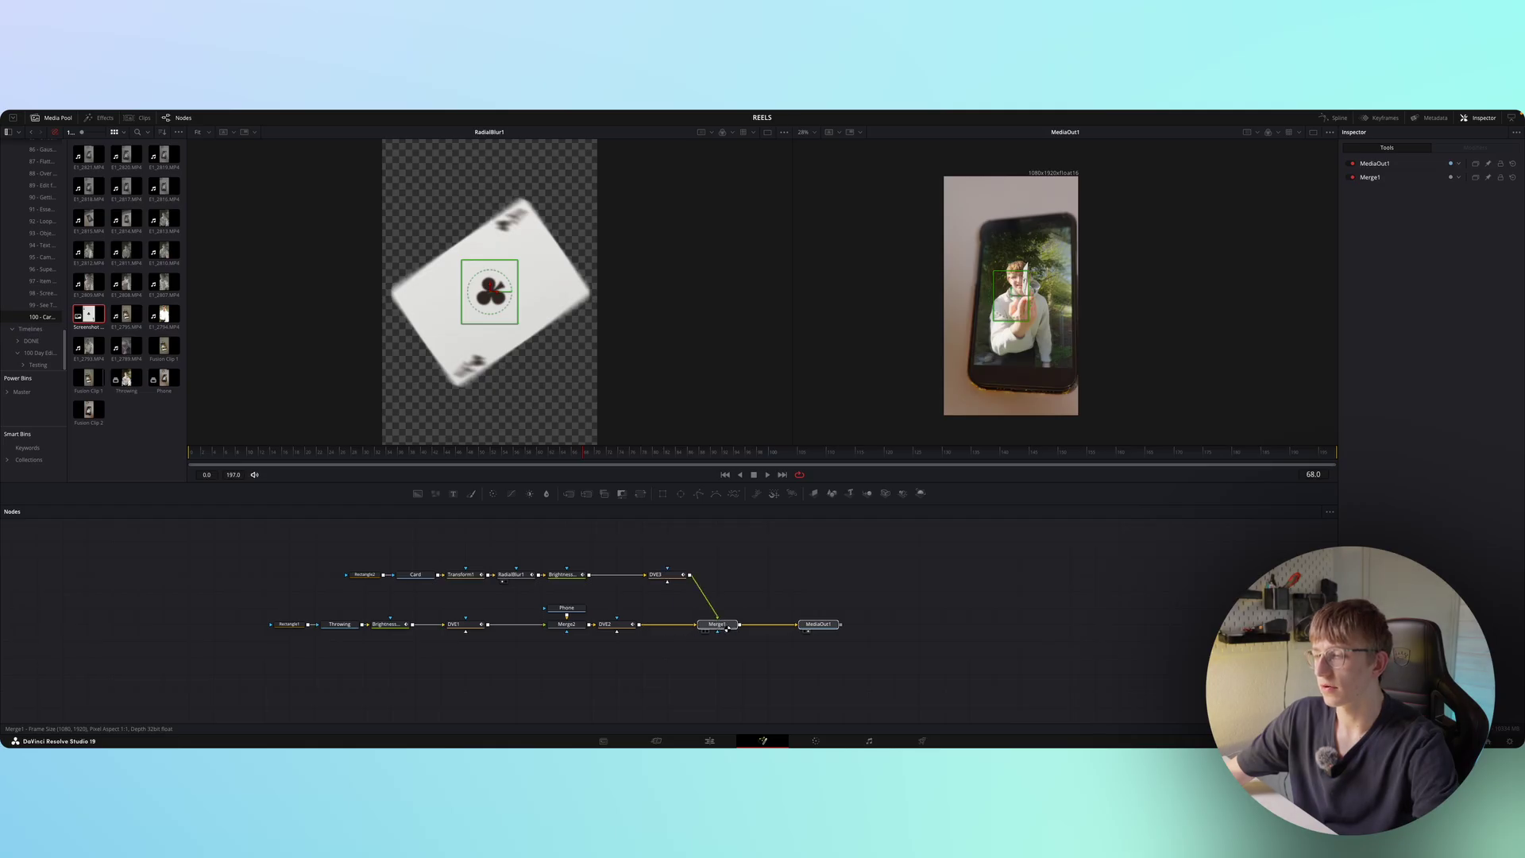
left_click(615, 626)
key("shift+space")
type("lens")
key("Return")
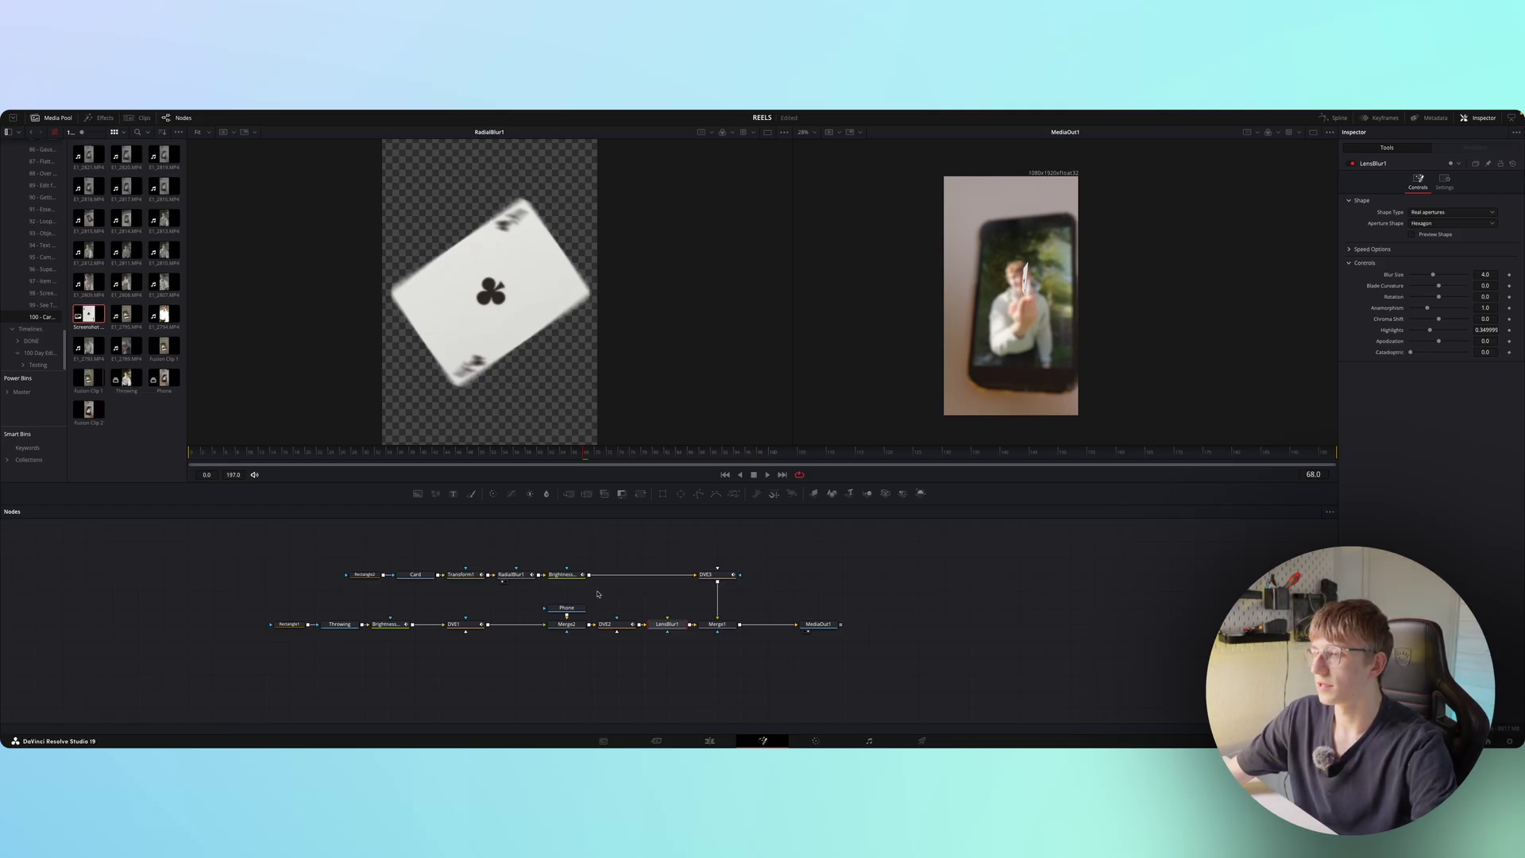
- At frame 67, keyframe LensBlur1's Blur Size and set it to 0
mouse_move(713, 450)
left_mouse_down()
mouse_move(681, 449)
mouse_move(695, 453)
left_mouse_up()
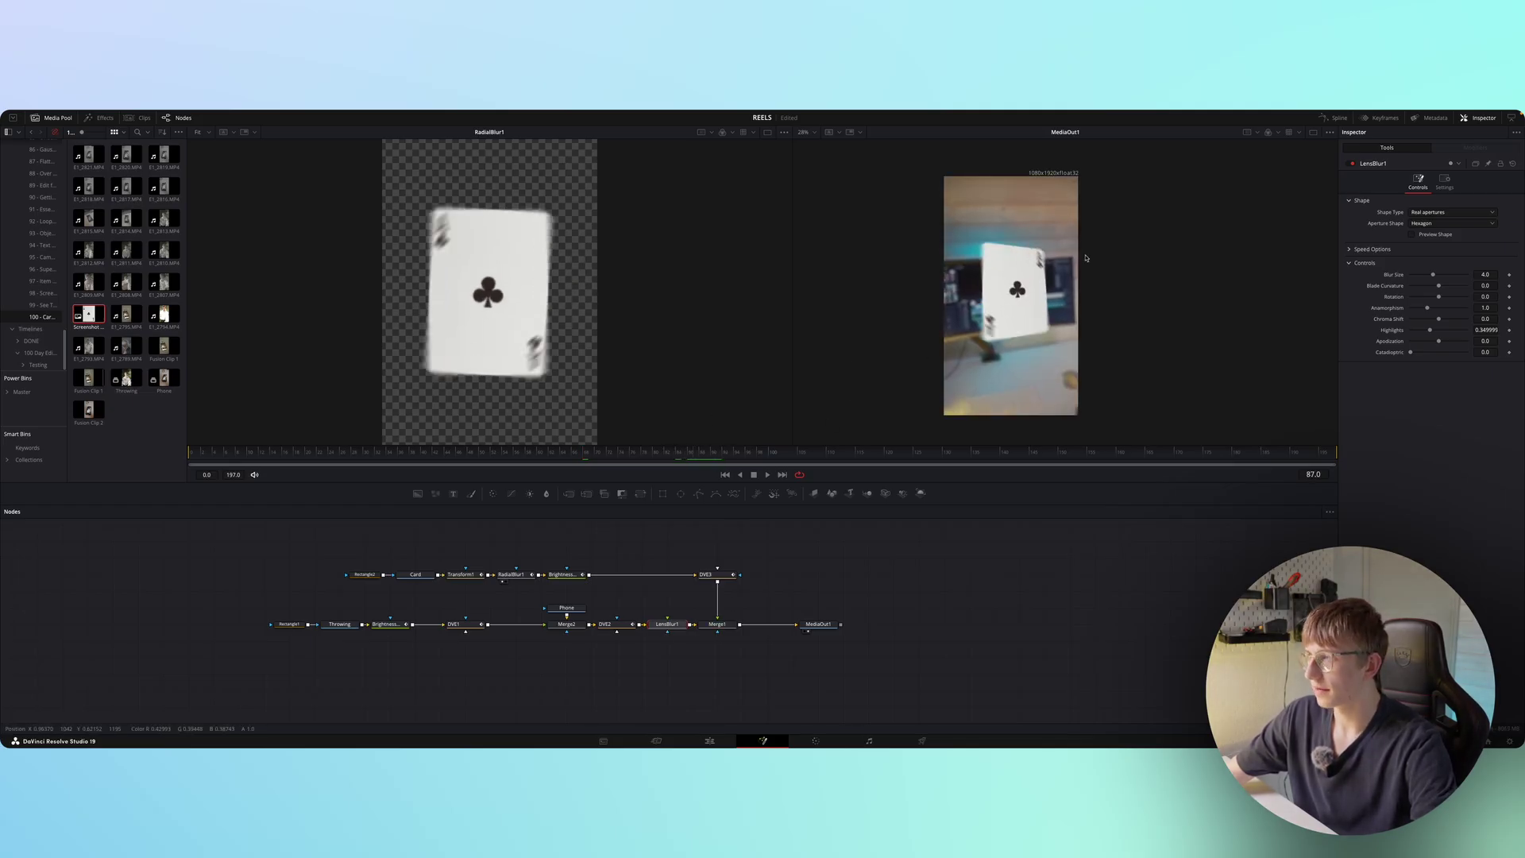
left_click_drag(698, 451, 581, 467)
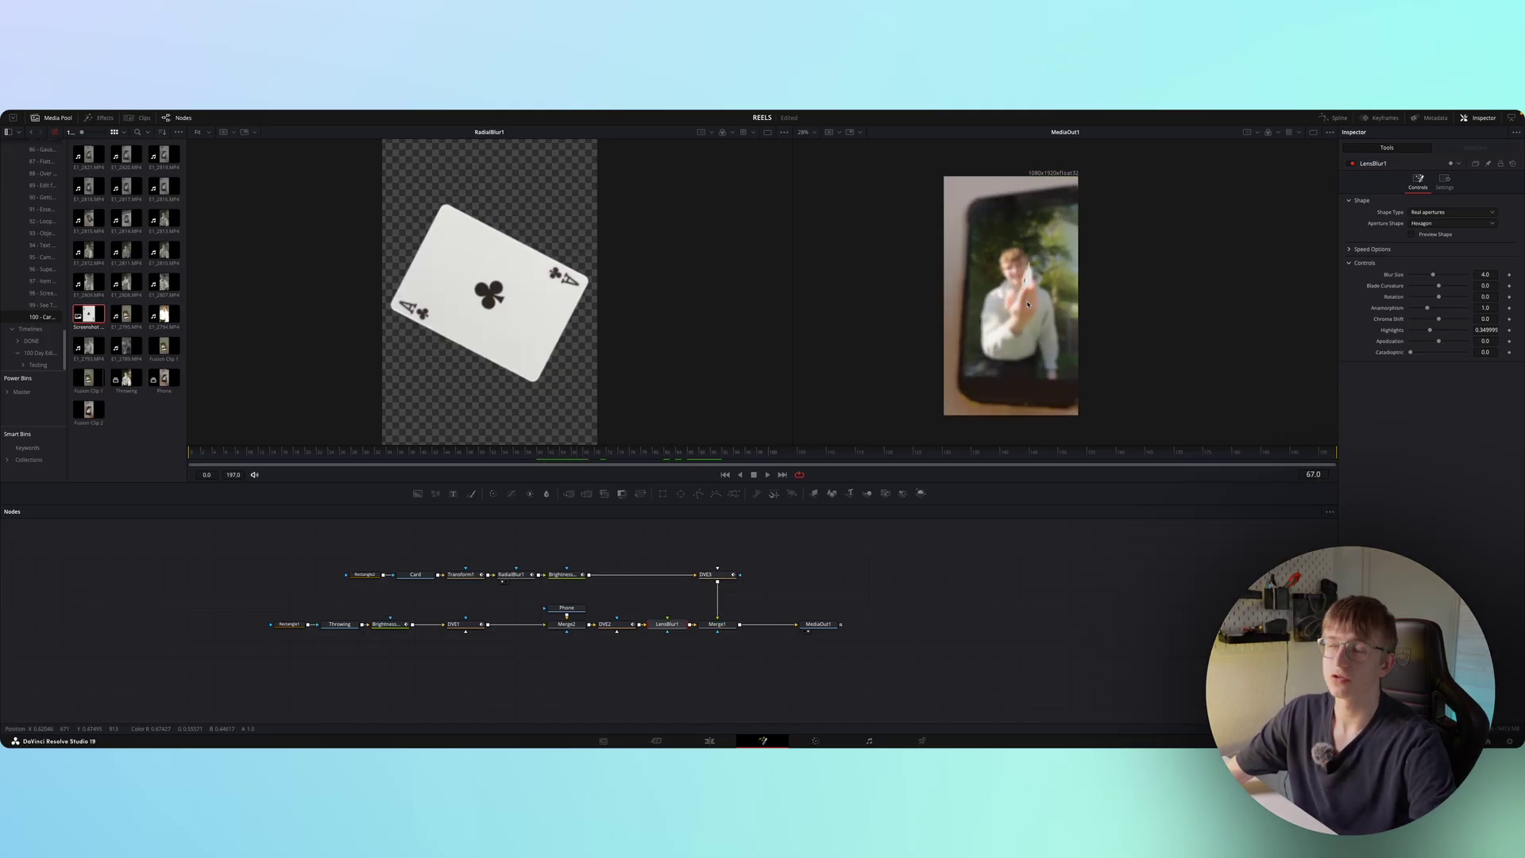
left_click(1509, 275)
left_click_drag(1433, 275, 1408, 275)
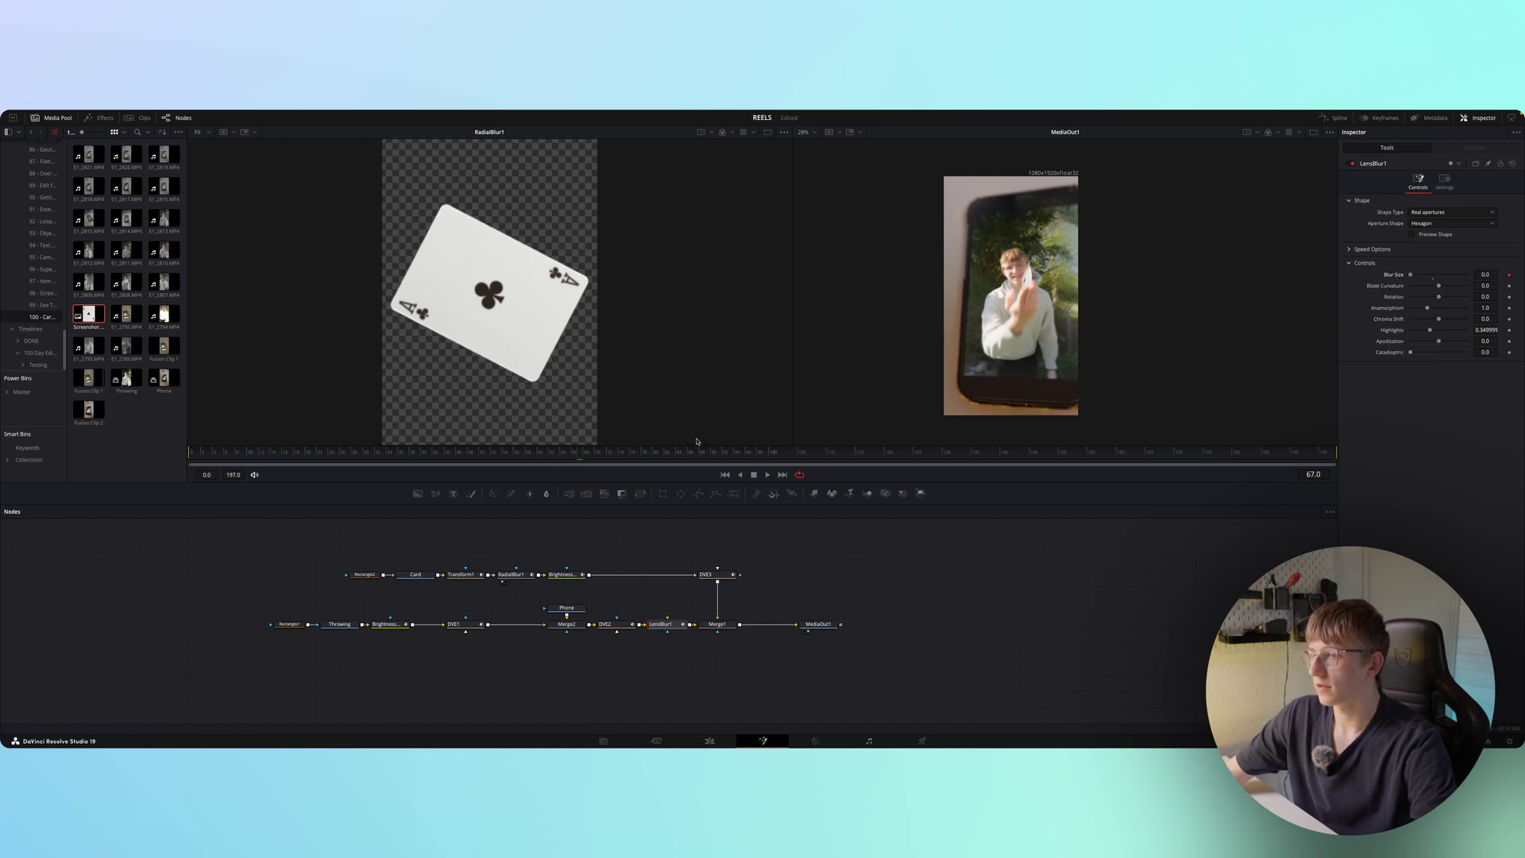
- At frame 74, set LensBlur1's Blur Size to 4 and play back the composite from frame 57
left_click_drag(581, 453, 622, 449)
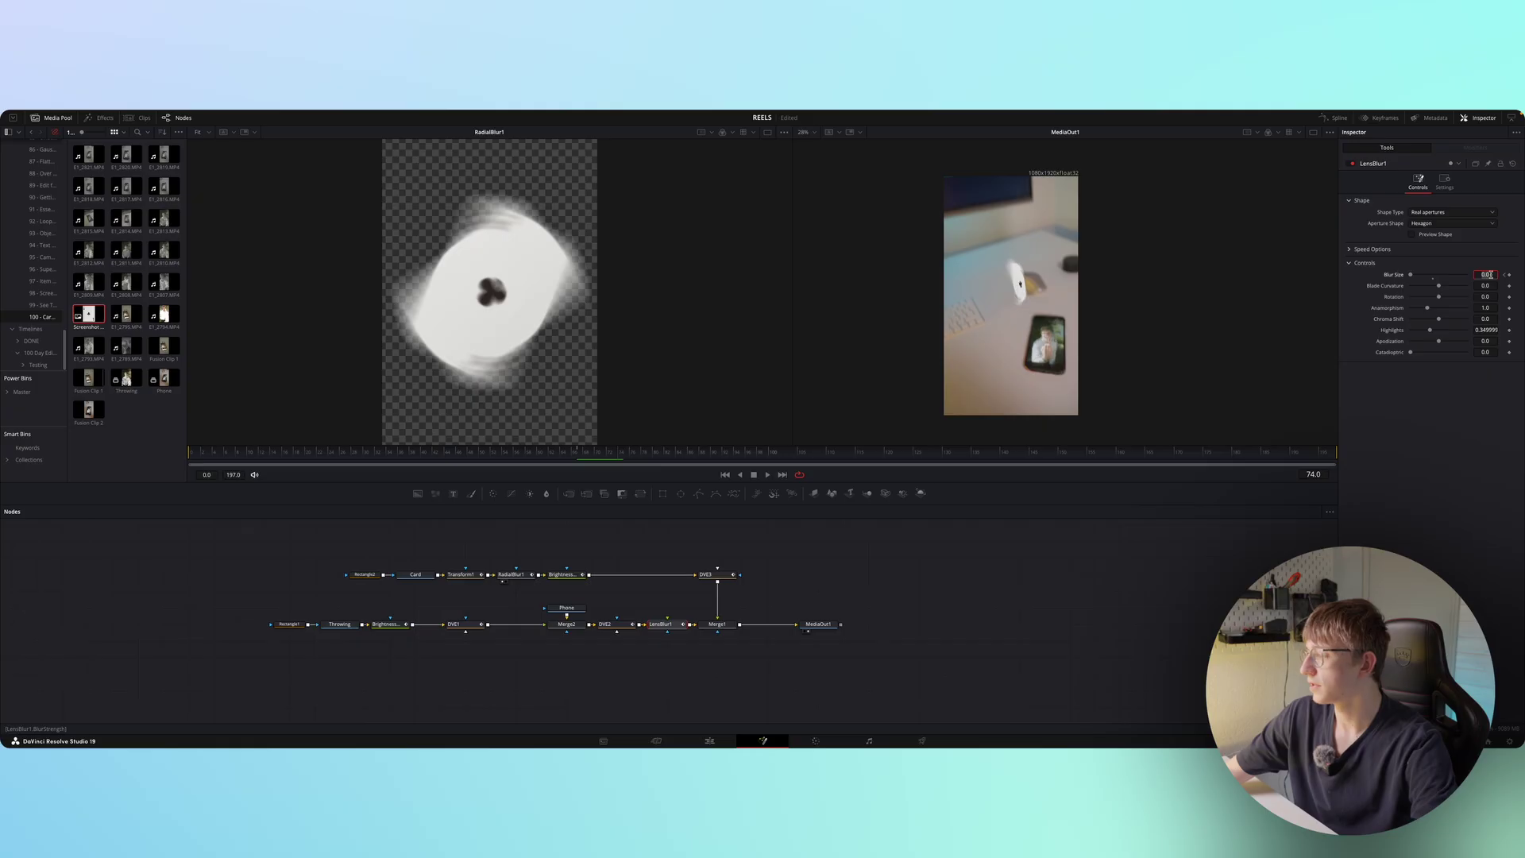
type("4")
key("Tab")
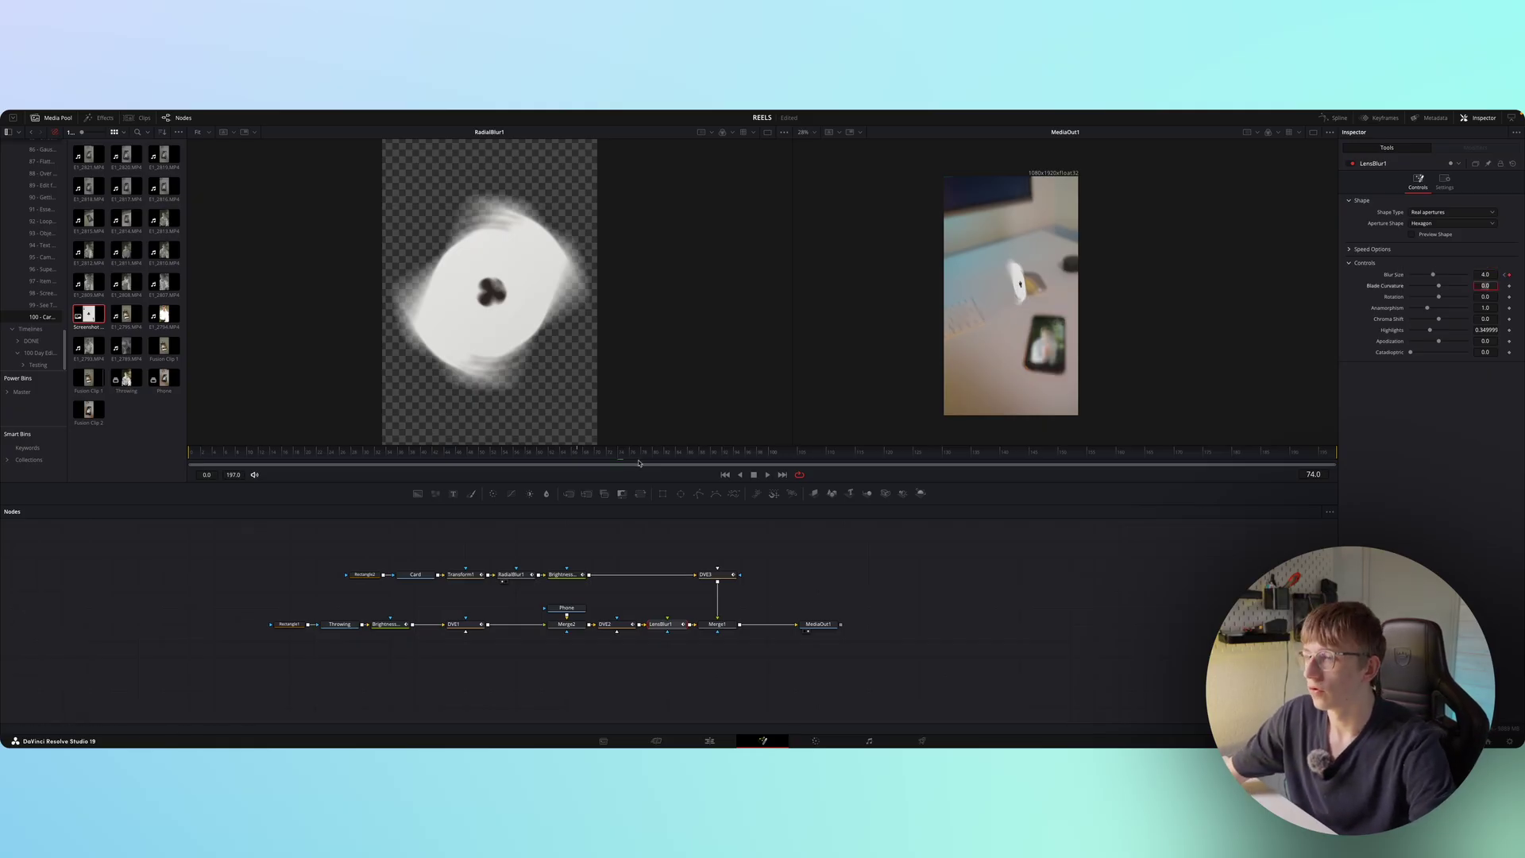
left_click_drag(626, 453, 524, 447)
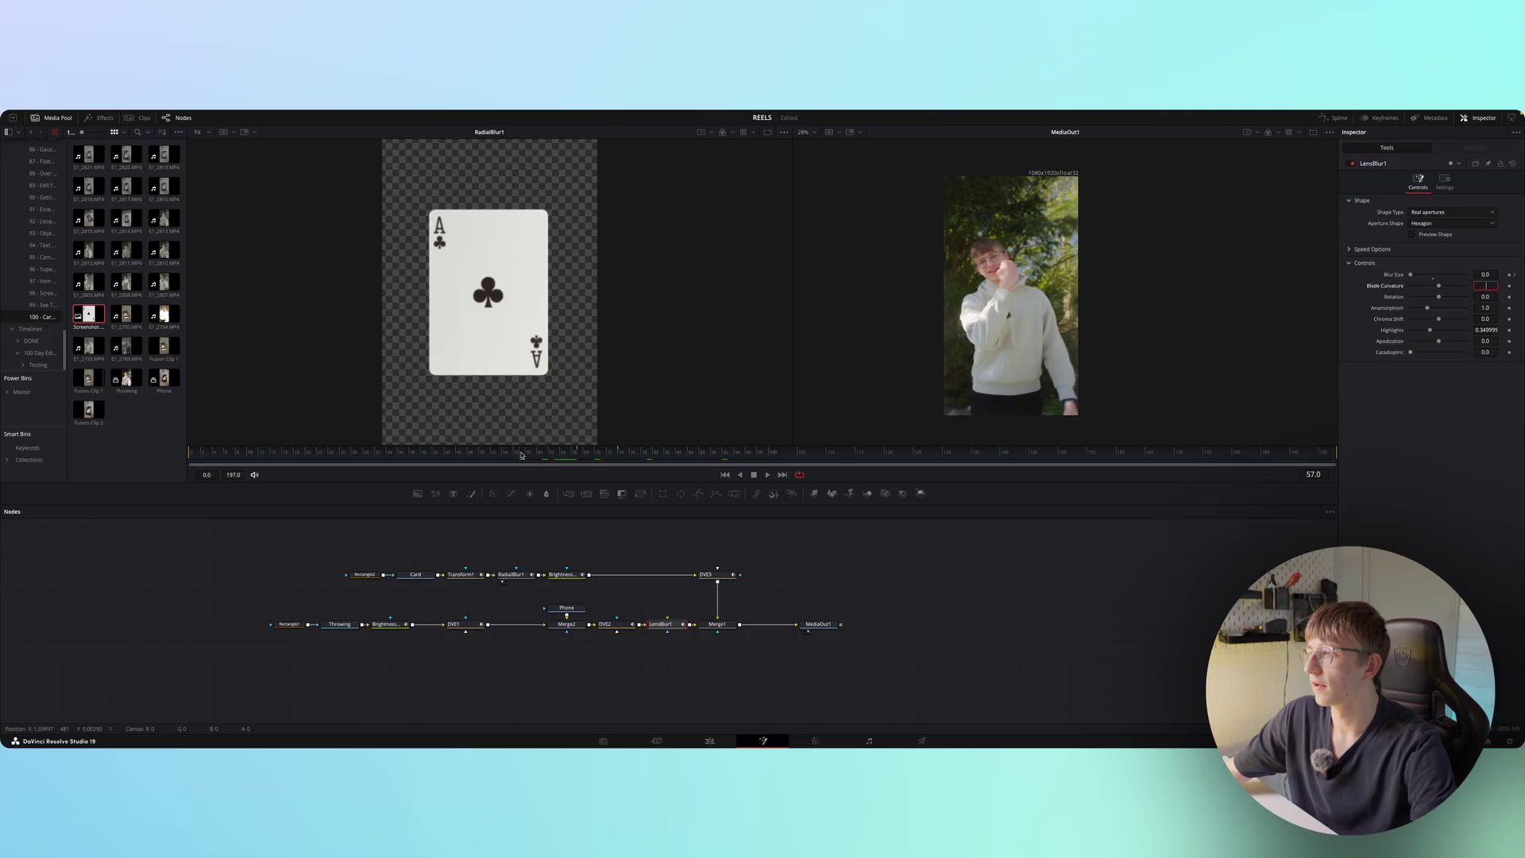
left_click(767, 475)
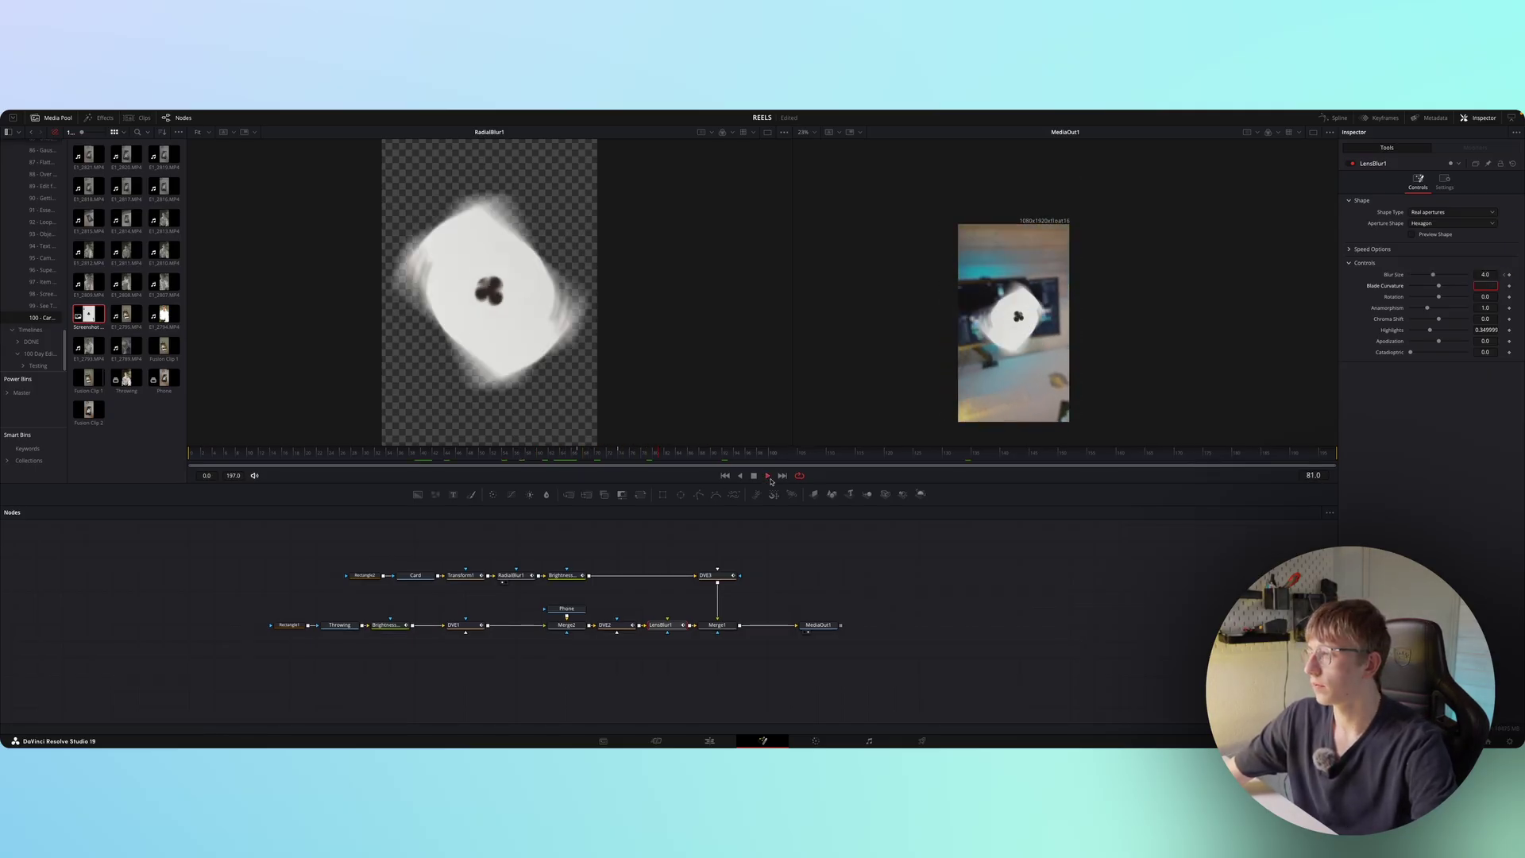
left_click(754, 476)
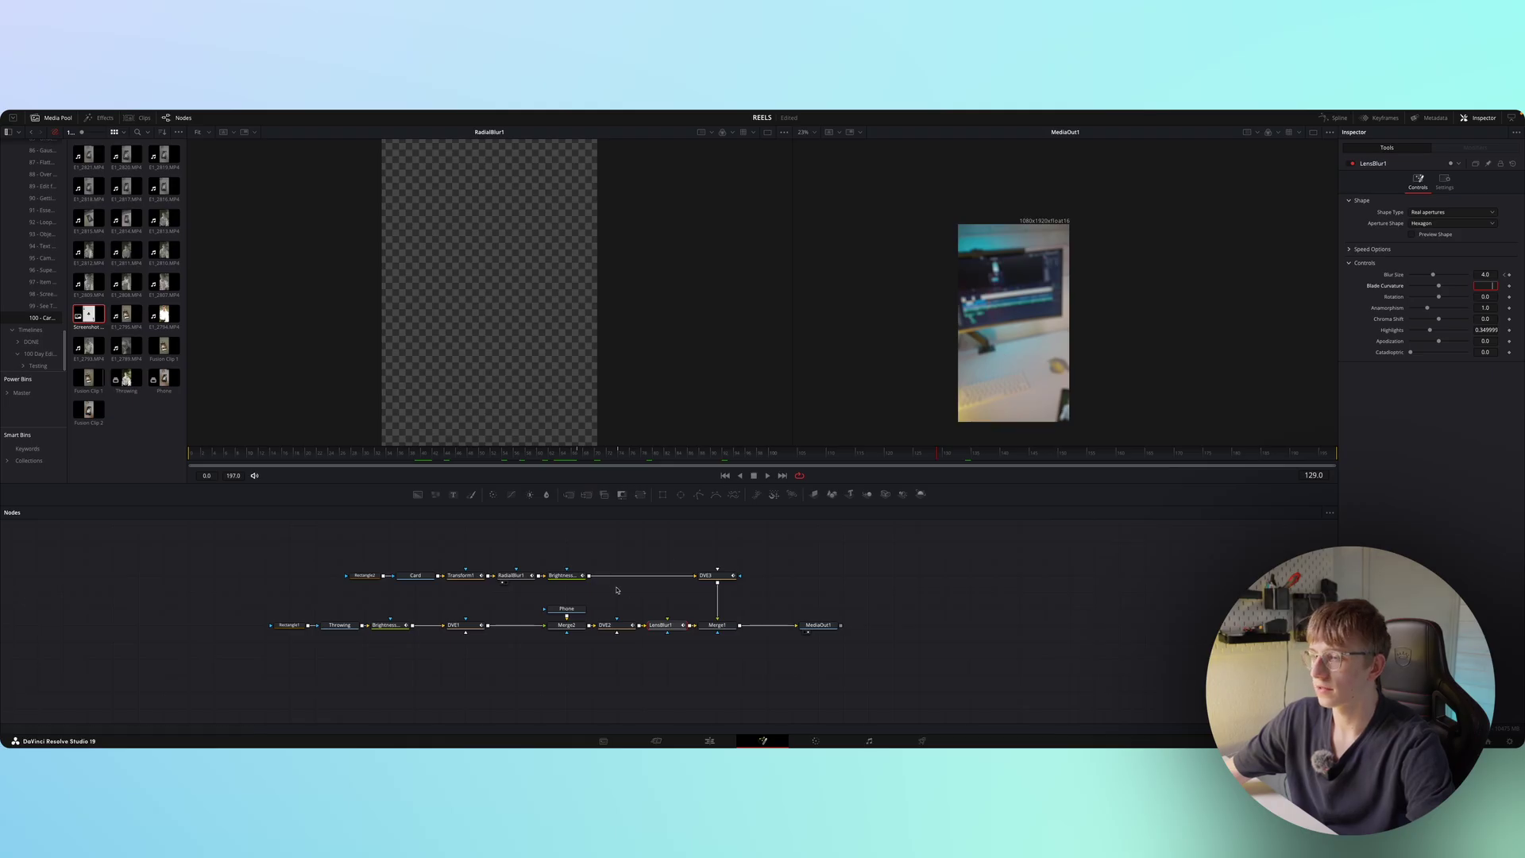
- Open the Spline editor and play back the composite from frame 57 up to about frame 101
left_click_drag(830, 454, 696, 453)
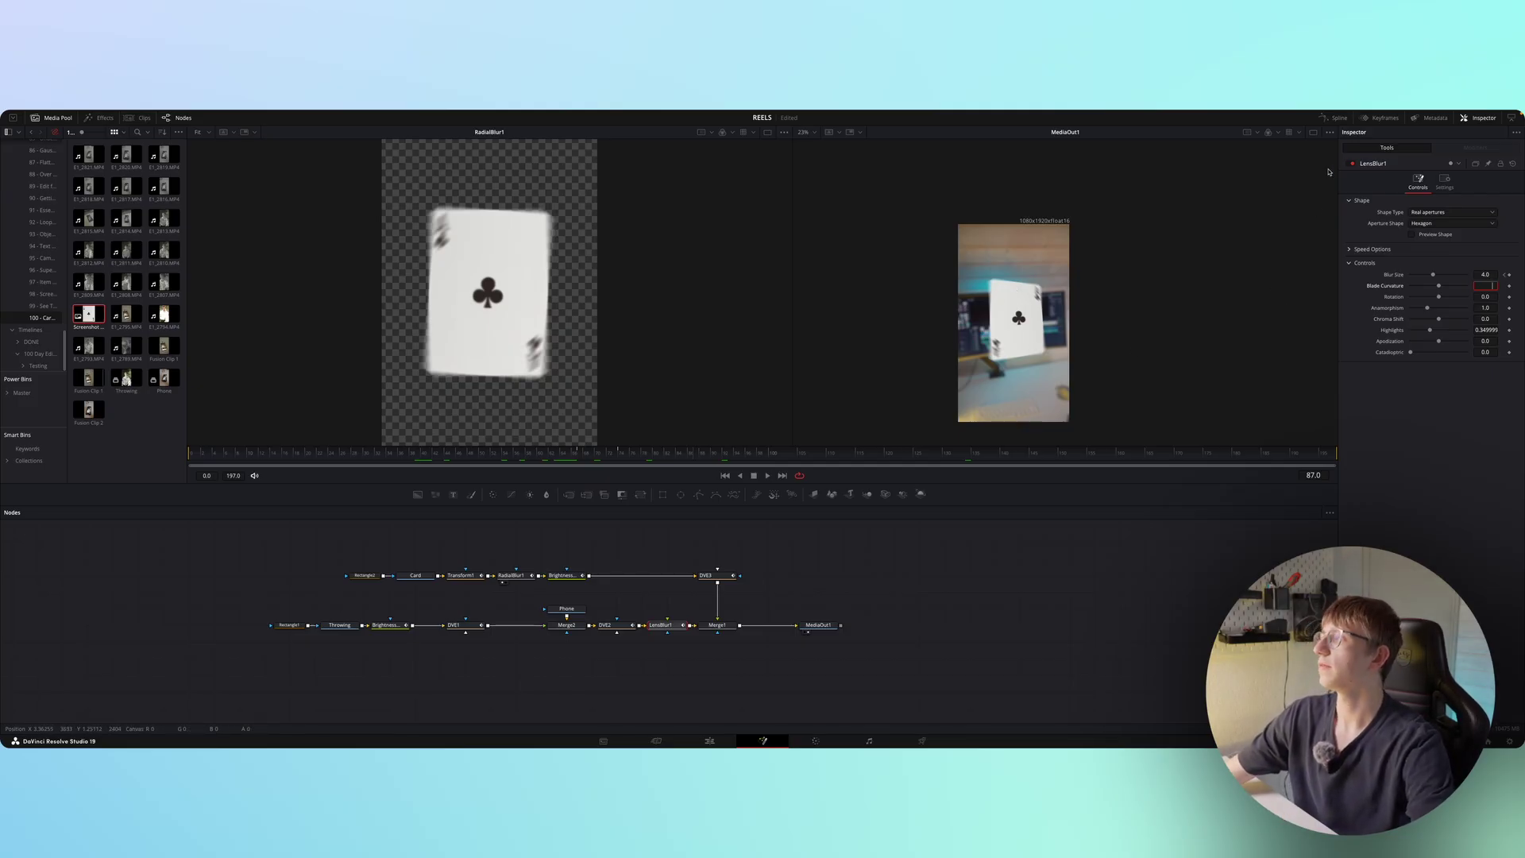
left_click(1338, 120)
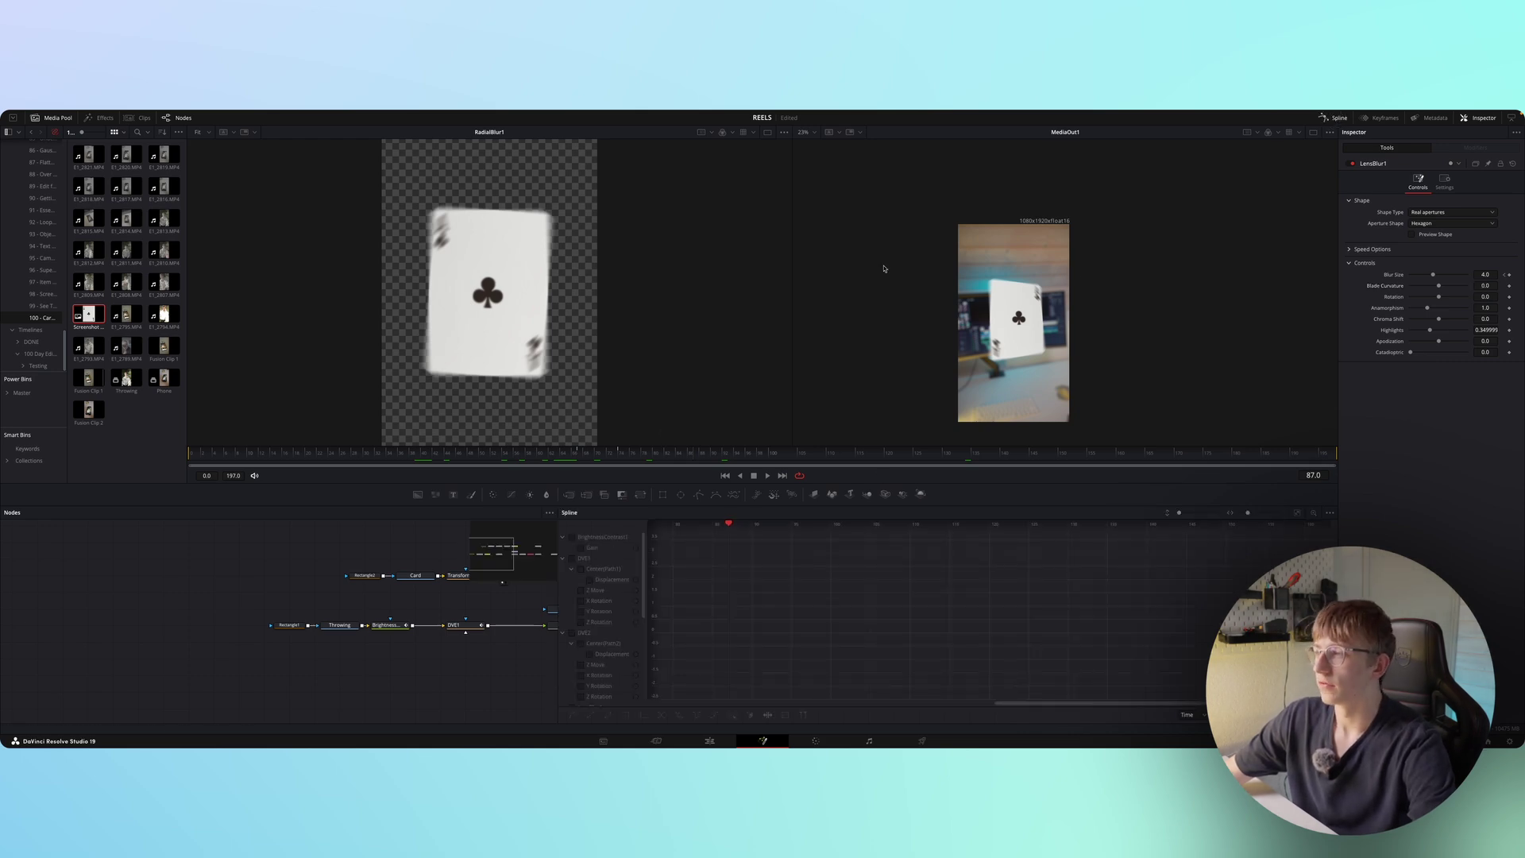
left_click_drag(597, 458, 521, 456)
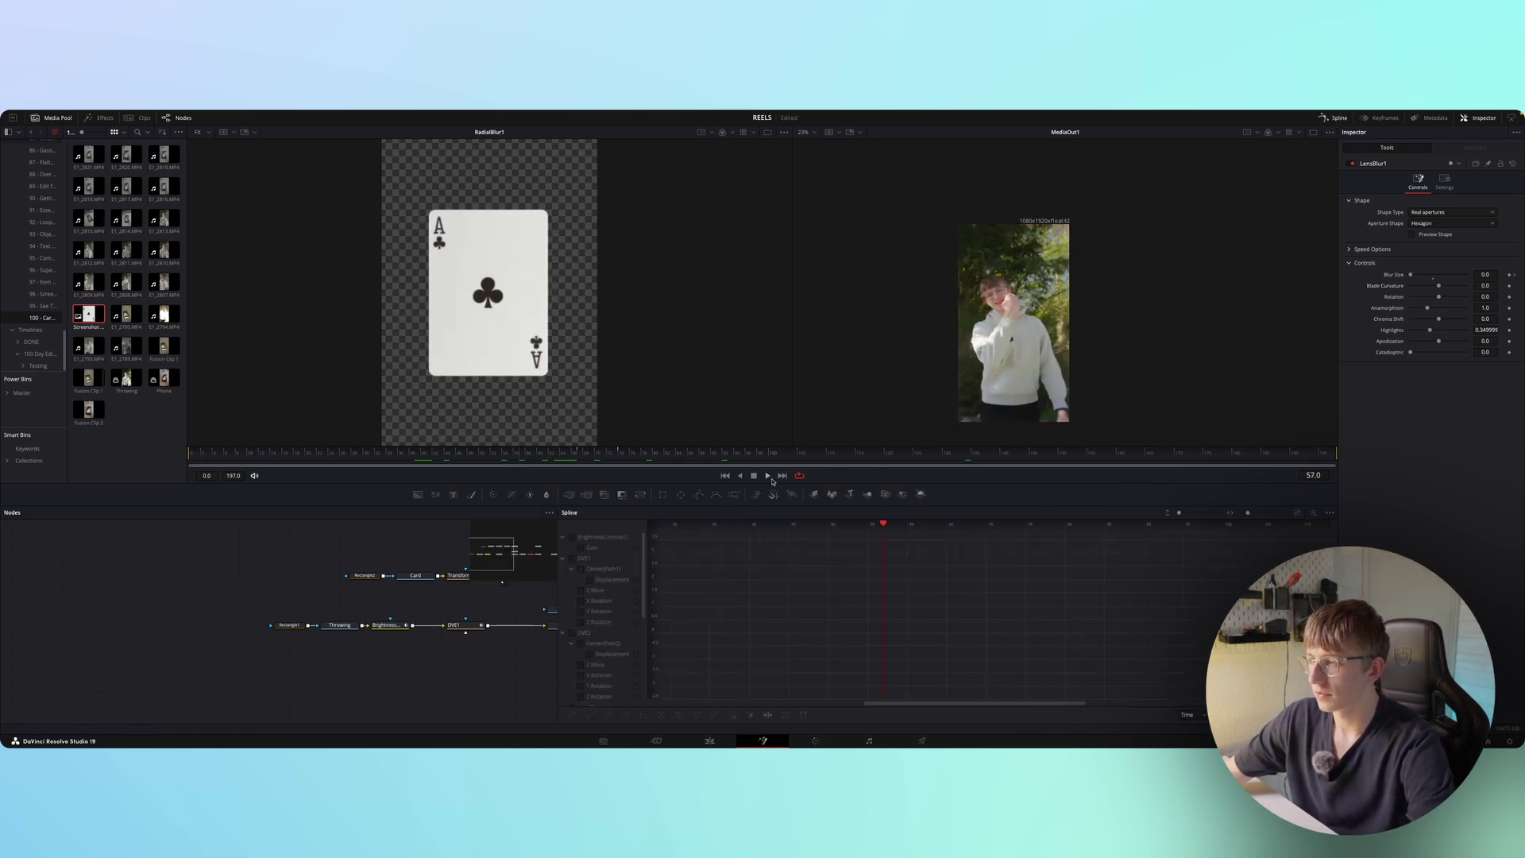
left_click(766, 476)
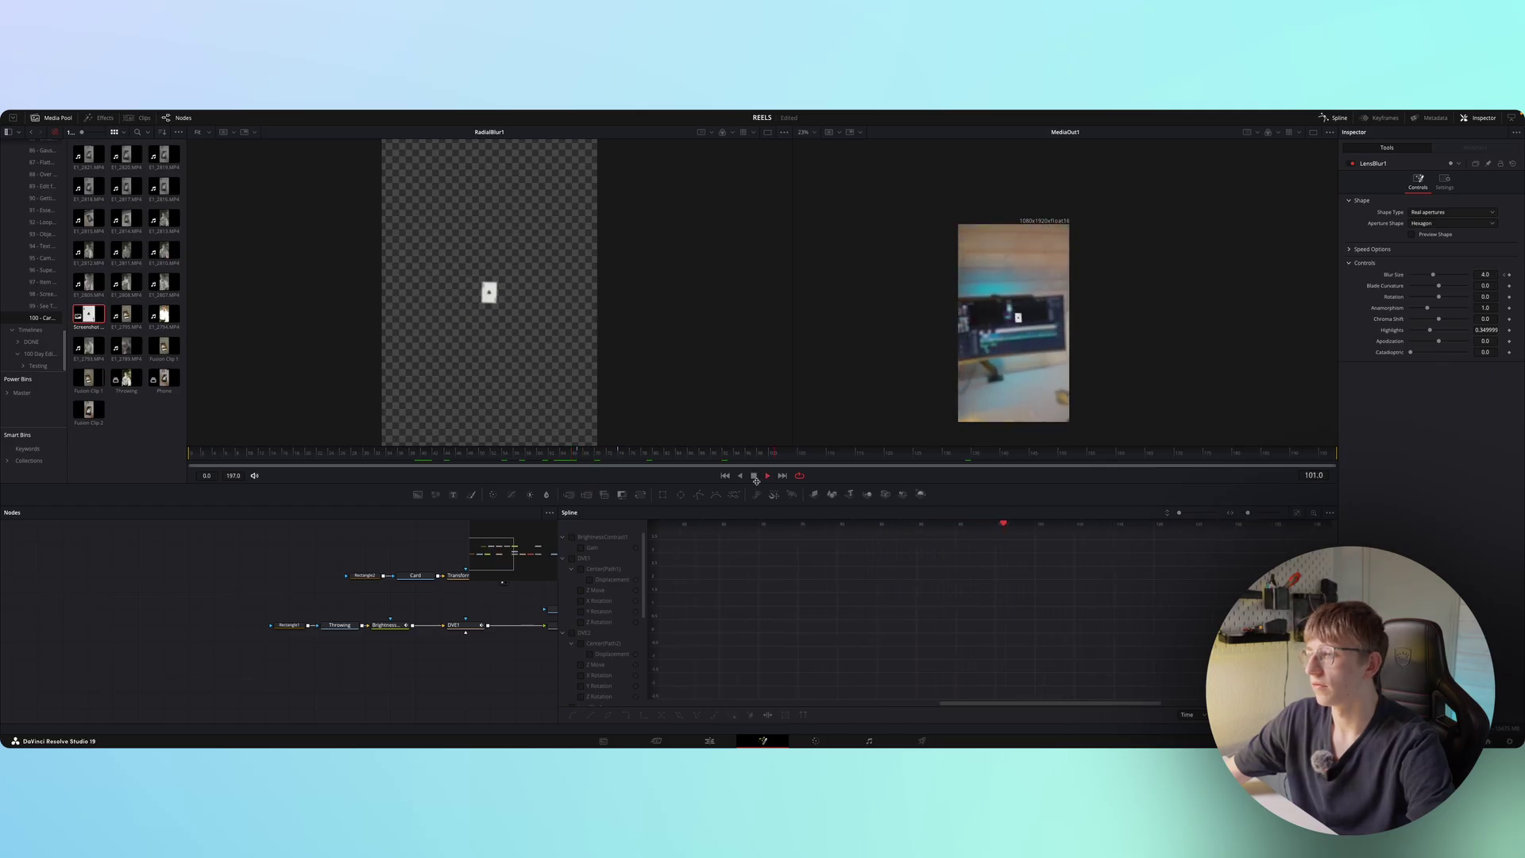
left_click(755, 476)
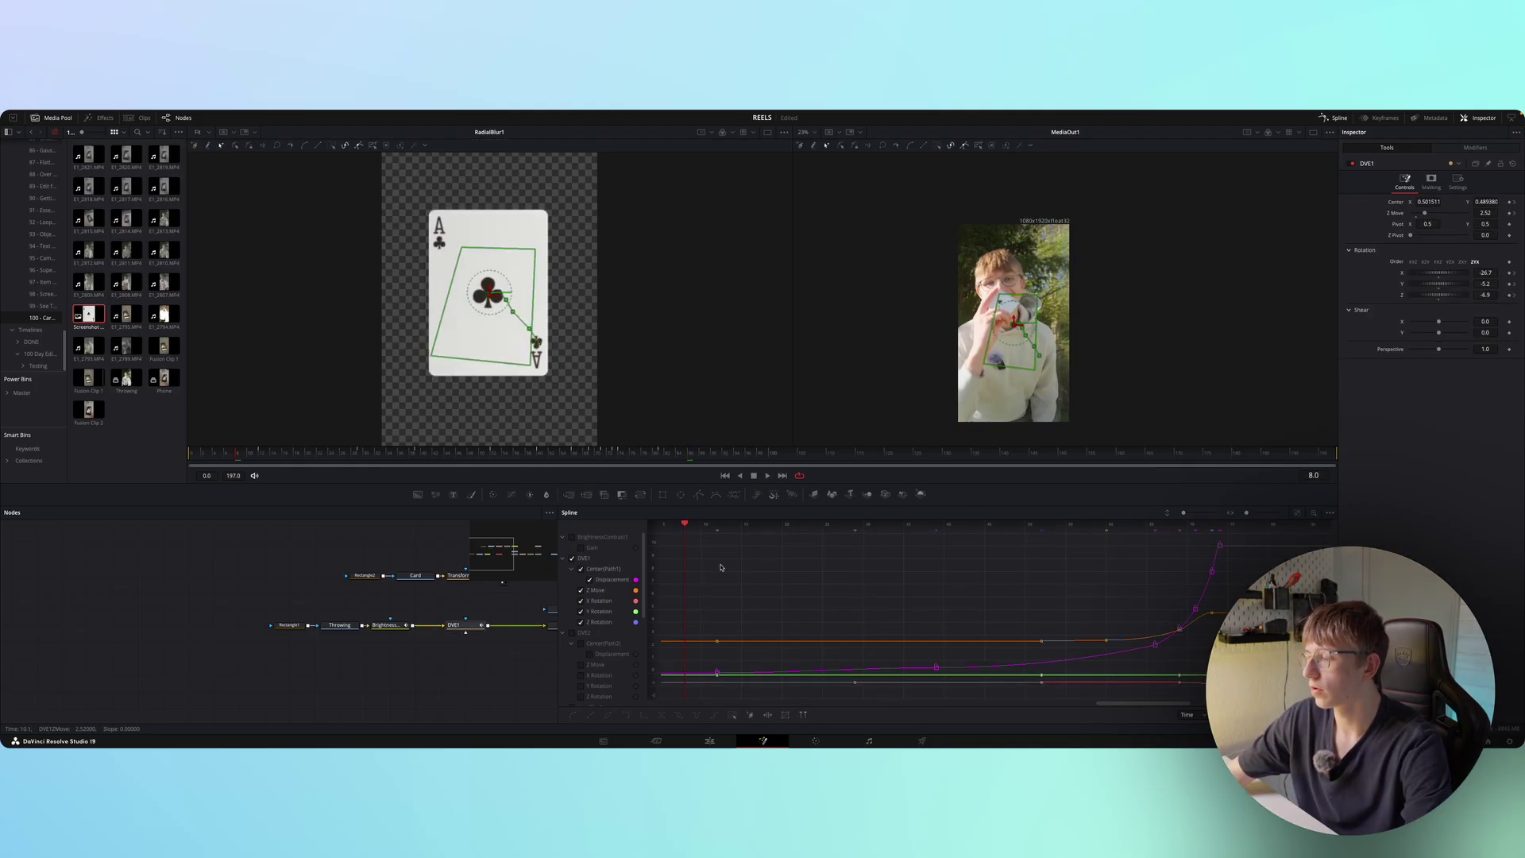
- Select all of DVE2's keyframes in the Spline editor and smooth their curves
left_click_drag(1248, 514, 1242, 514)
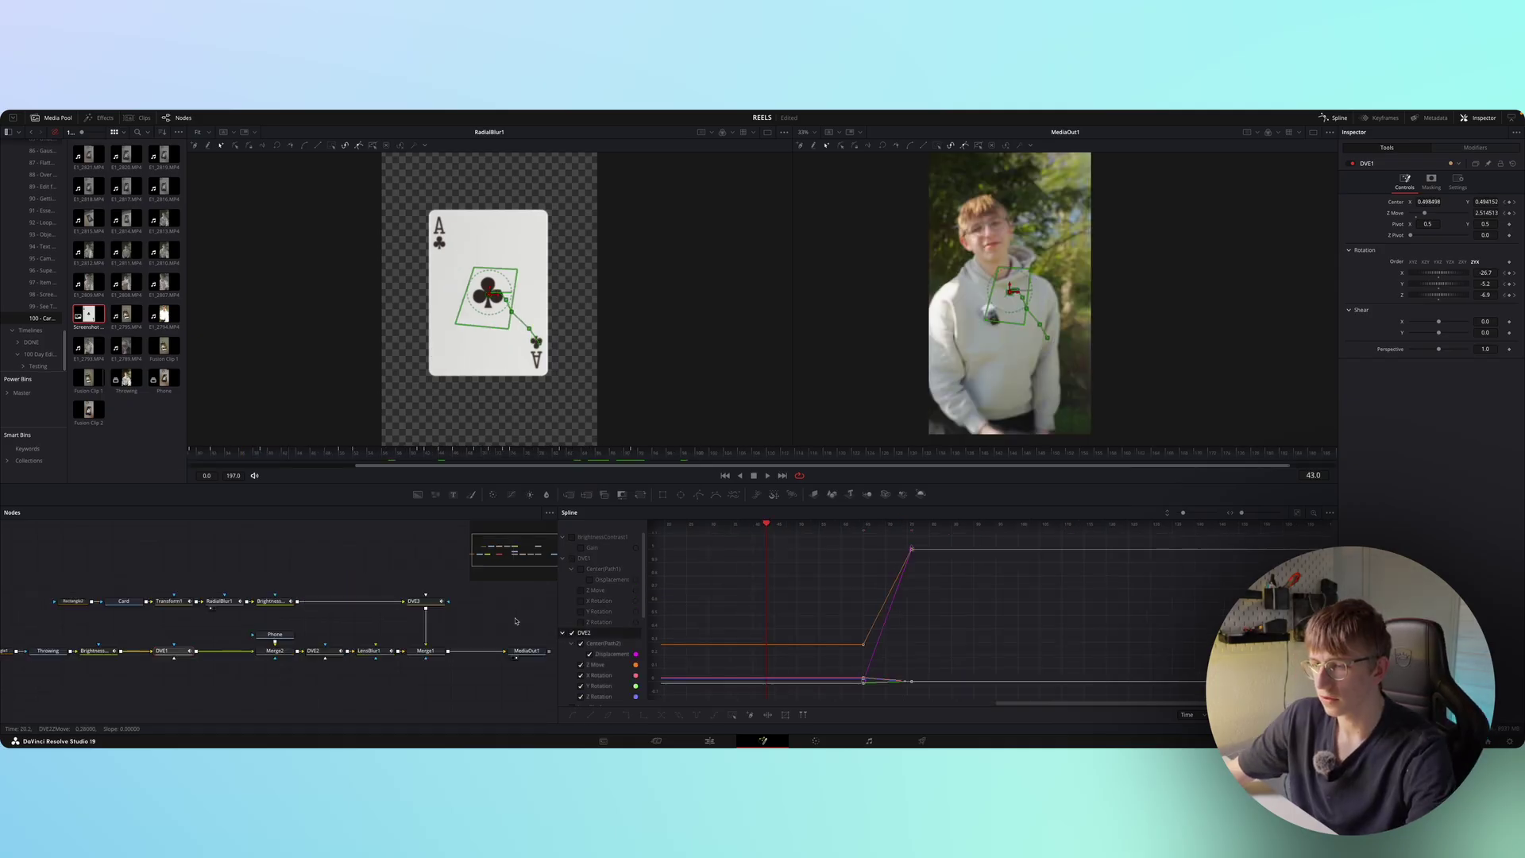
left_click_drag(650, 456, 412, 463)
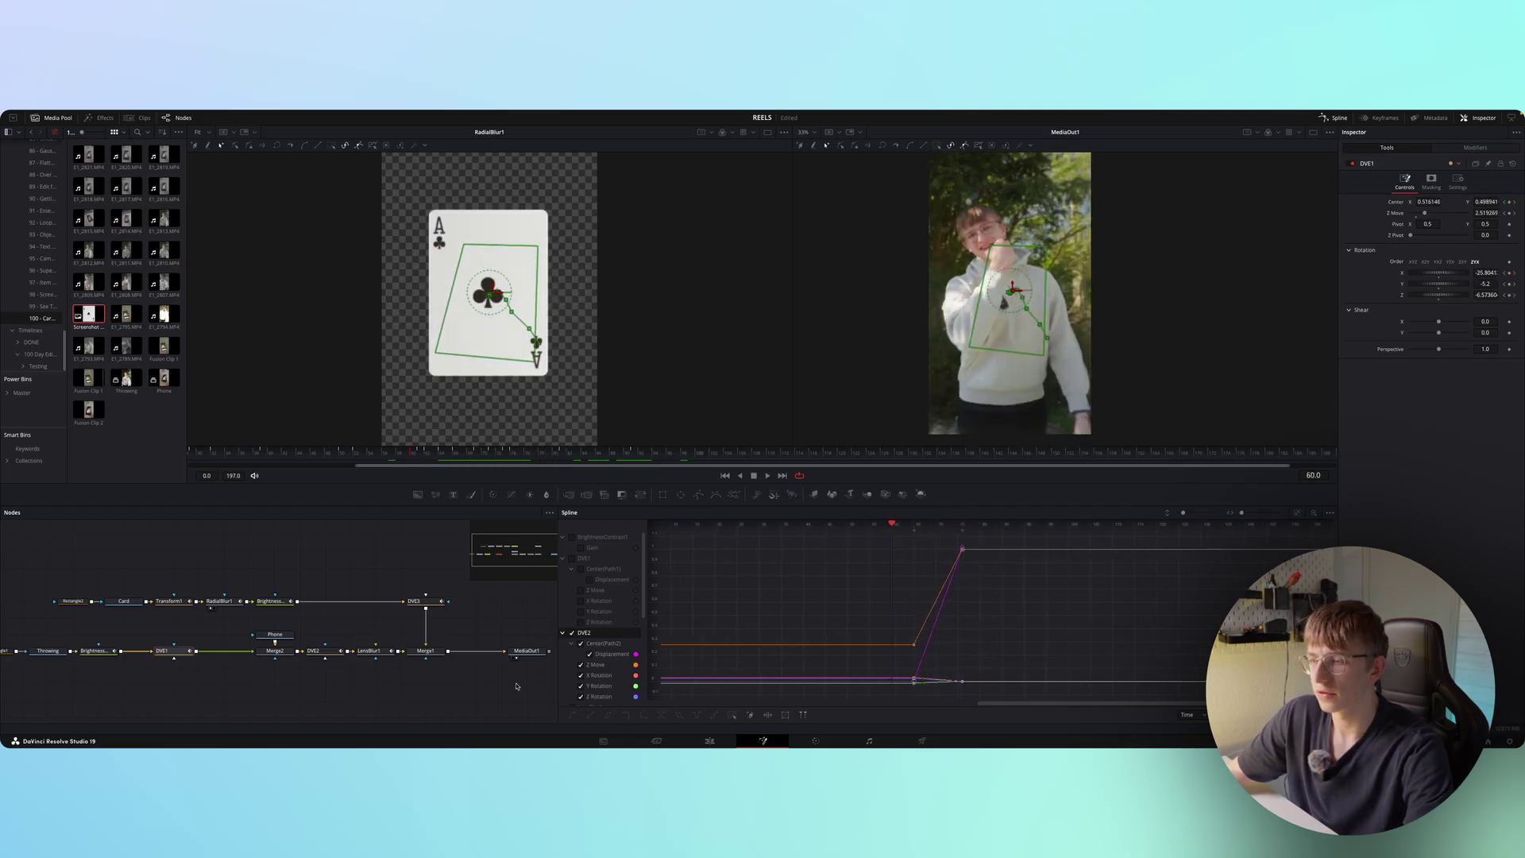
left_click_drag(1023, 693, 855, 525)
key("s")
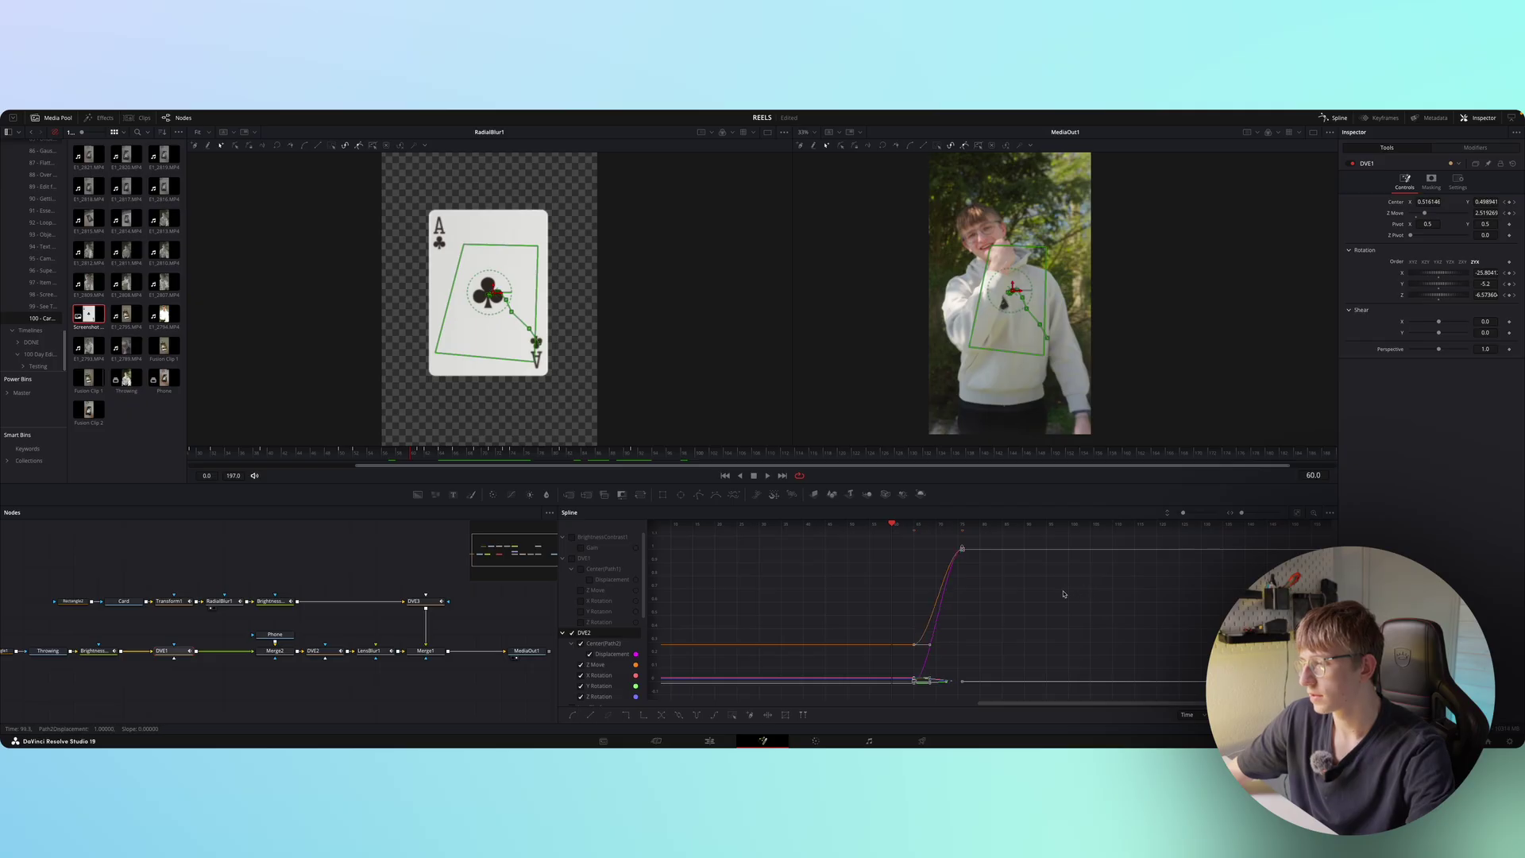
left_click(1042, 596)
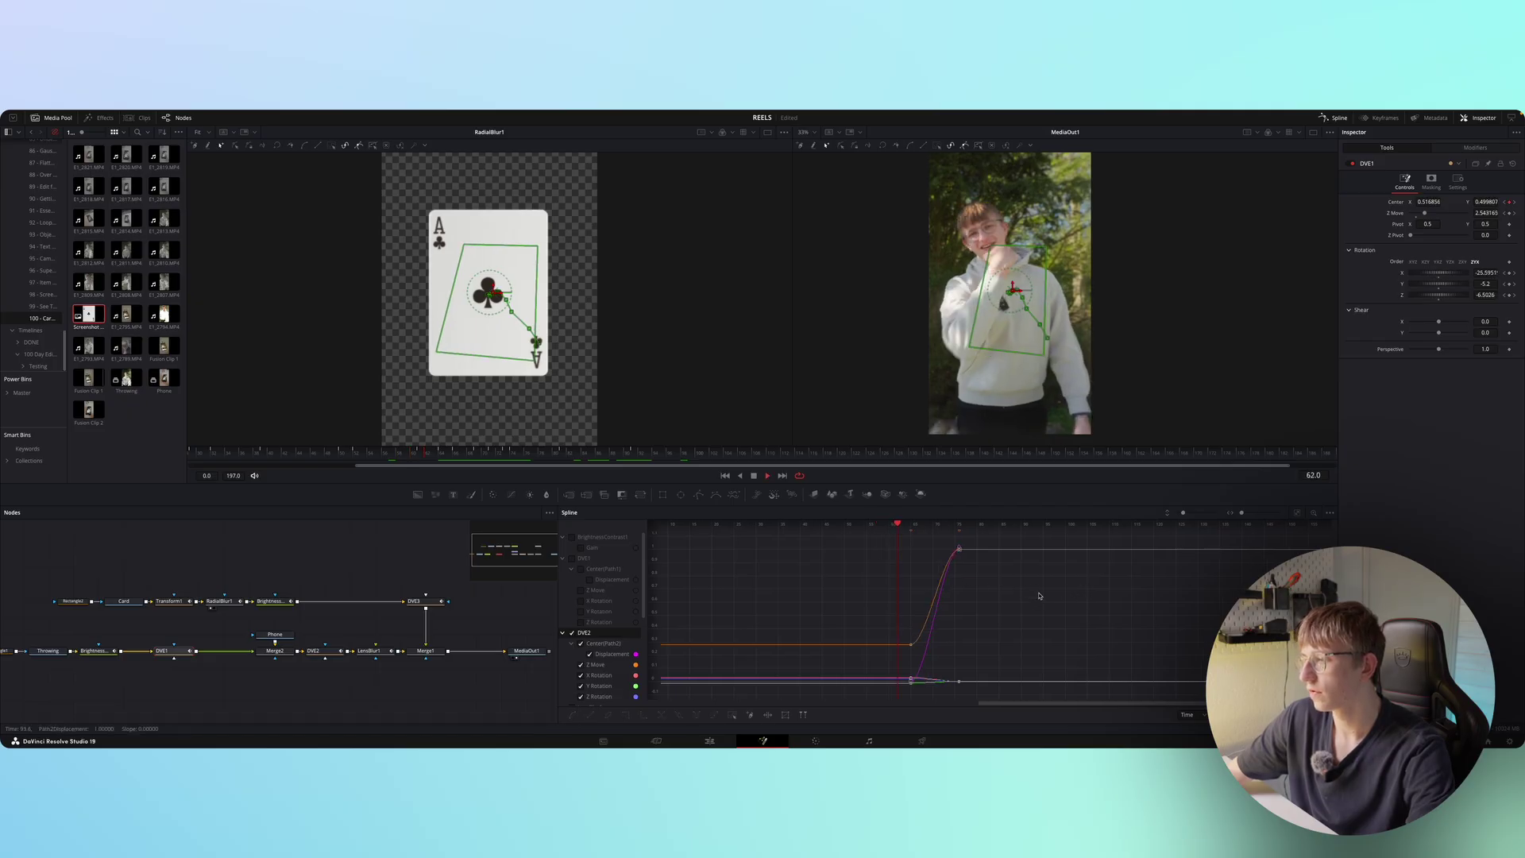
- Play back the smoothed DVE2 motion and return the playhead to about frame 42
scroll(1029, 594, "right", 2)
key("space")
left_click_drag(870, 701, 840, 645)
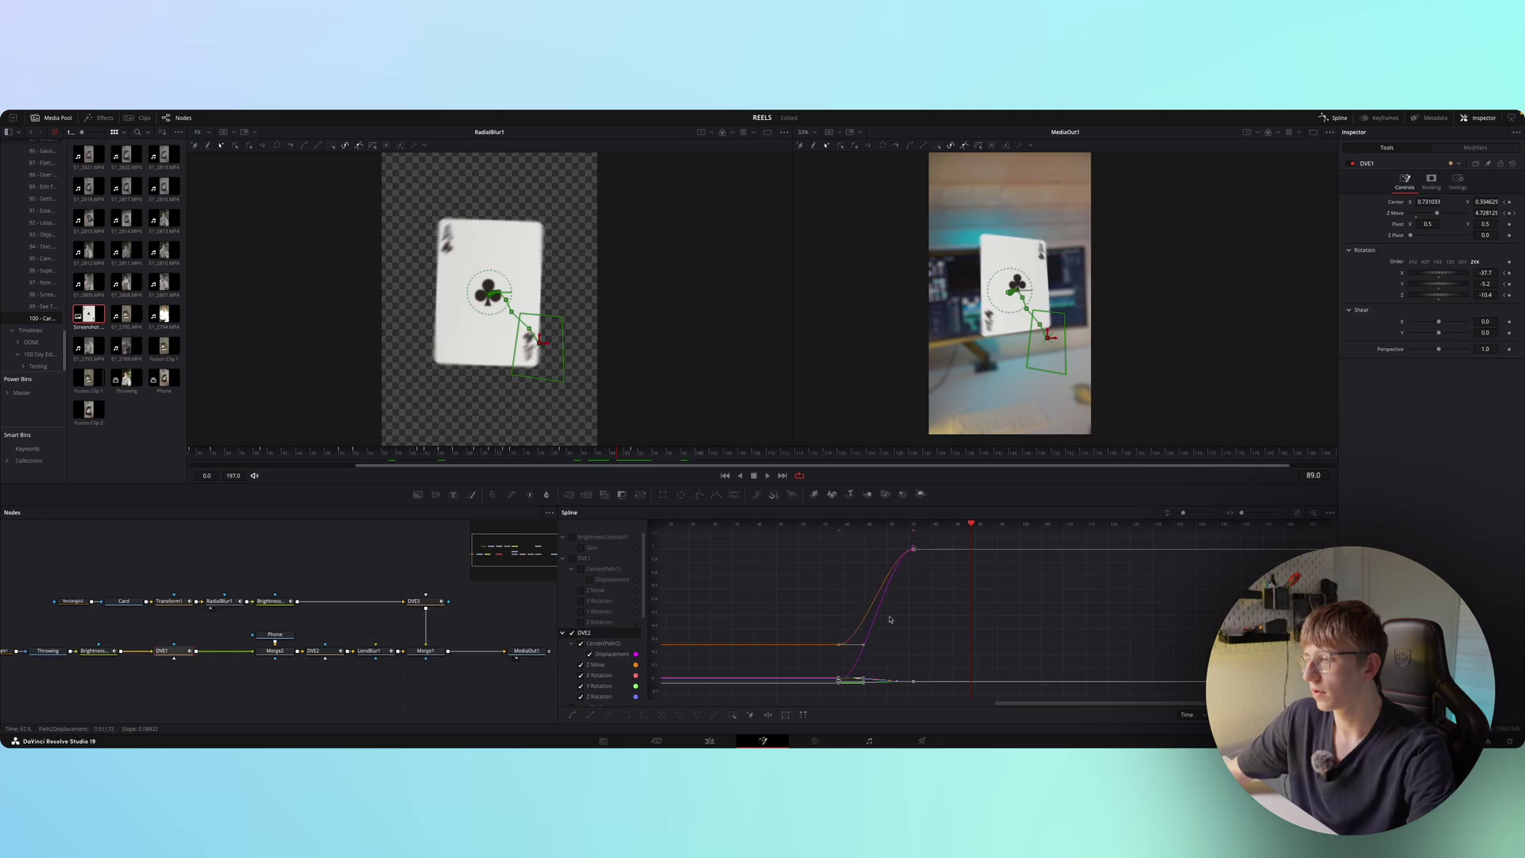
left_click_drag(968, 524, 764, 531)
- Lengthen the outgoing handle of DVE2's first Z Move keyframe so the movement starts more gradually
left_click(1027, 601)
scroll(963, 631, "left", 2)
scroll(954, 633, "left", 1)
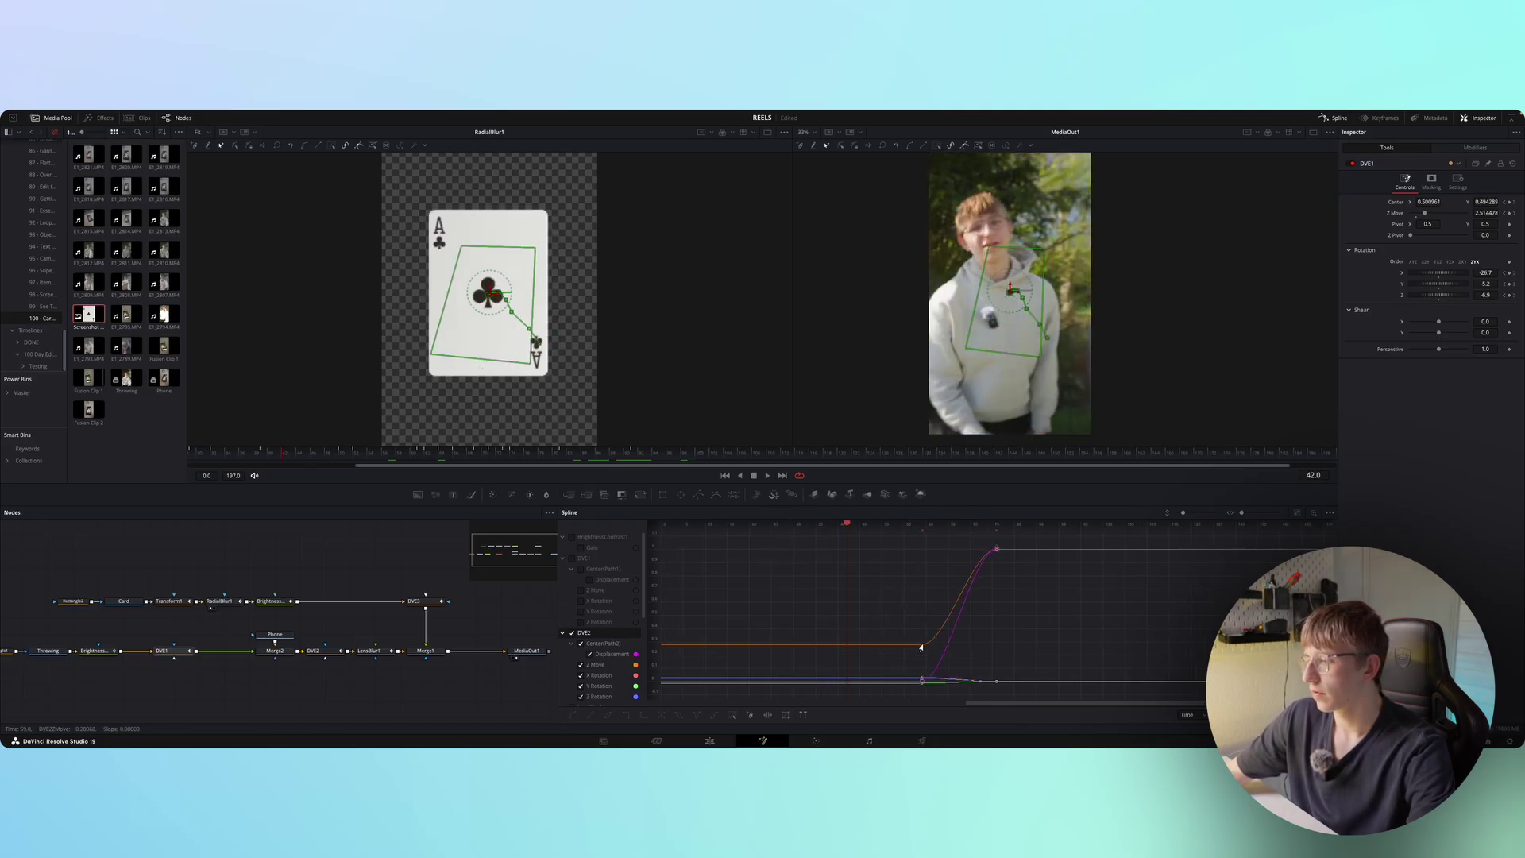
left_click_drag(946, 645, 969, 646)
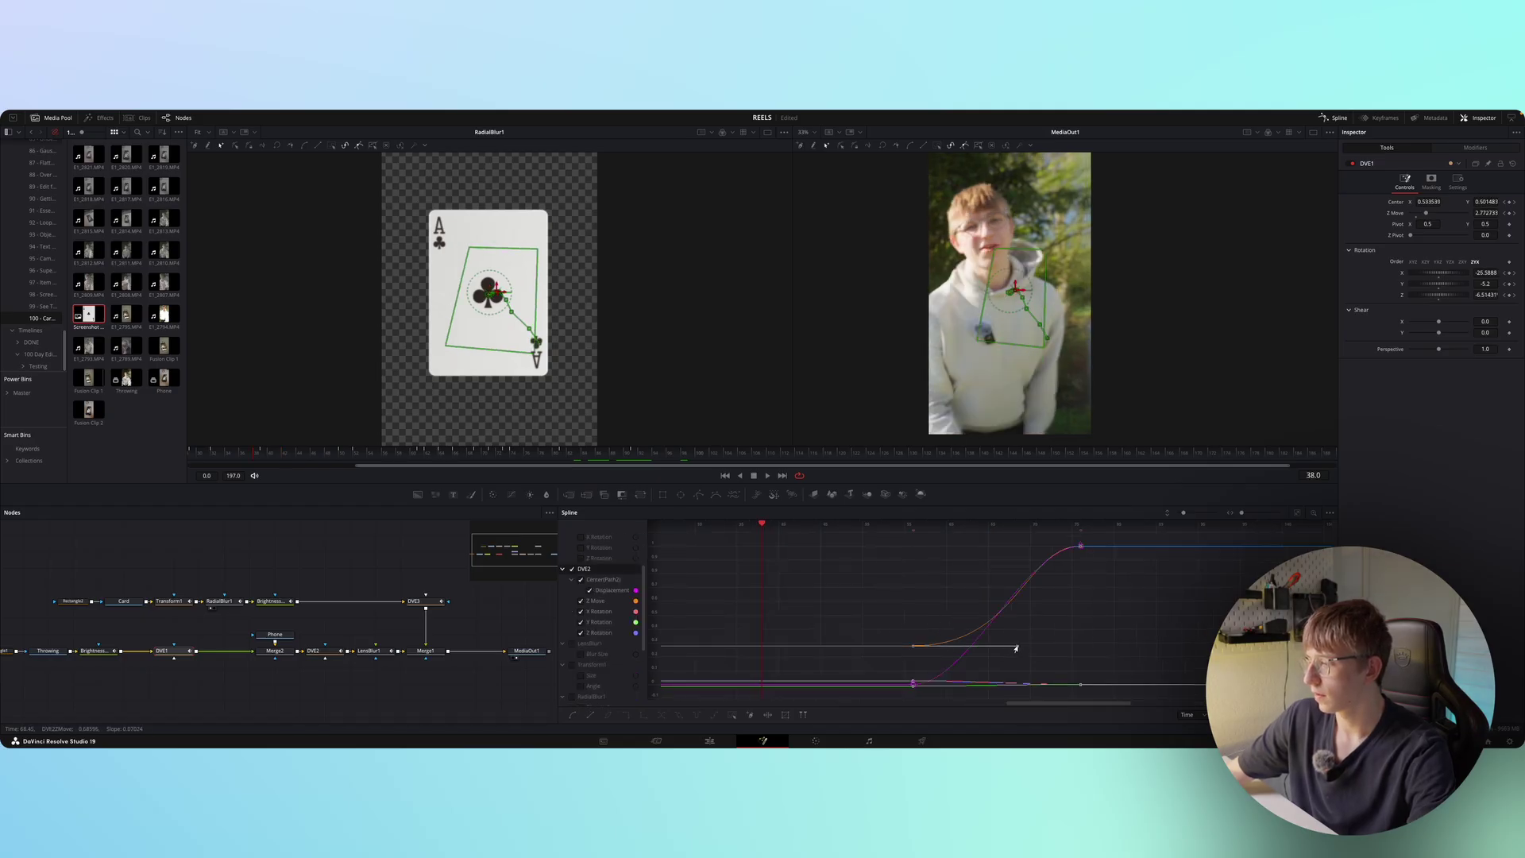
left_click_drag(1016, 649, 1052, 647)
left_click(920, 698)
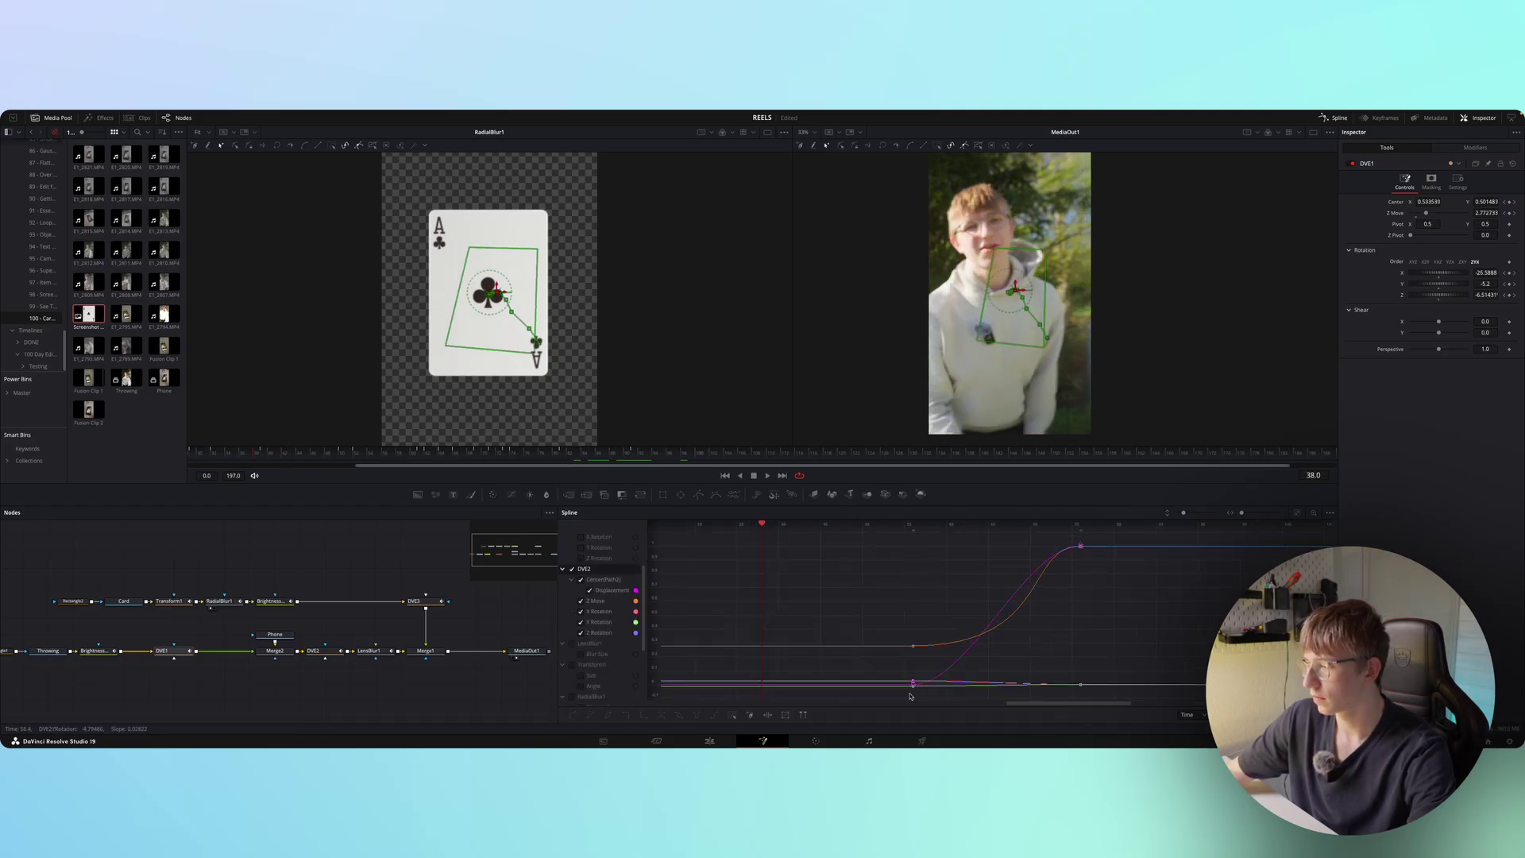
- Isolate DVE2's Z Rotation curve, fit it in the Spline editor and lengthen its first keyframe's outgoing handle
left_click(580, 580)
left_click(580, 601)
left_click(580, 621)
left_click(580, 613)
left_click(581, 633)
left_click(586, 632)
left_click(1297, 513)
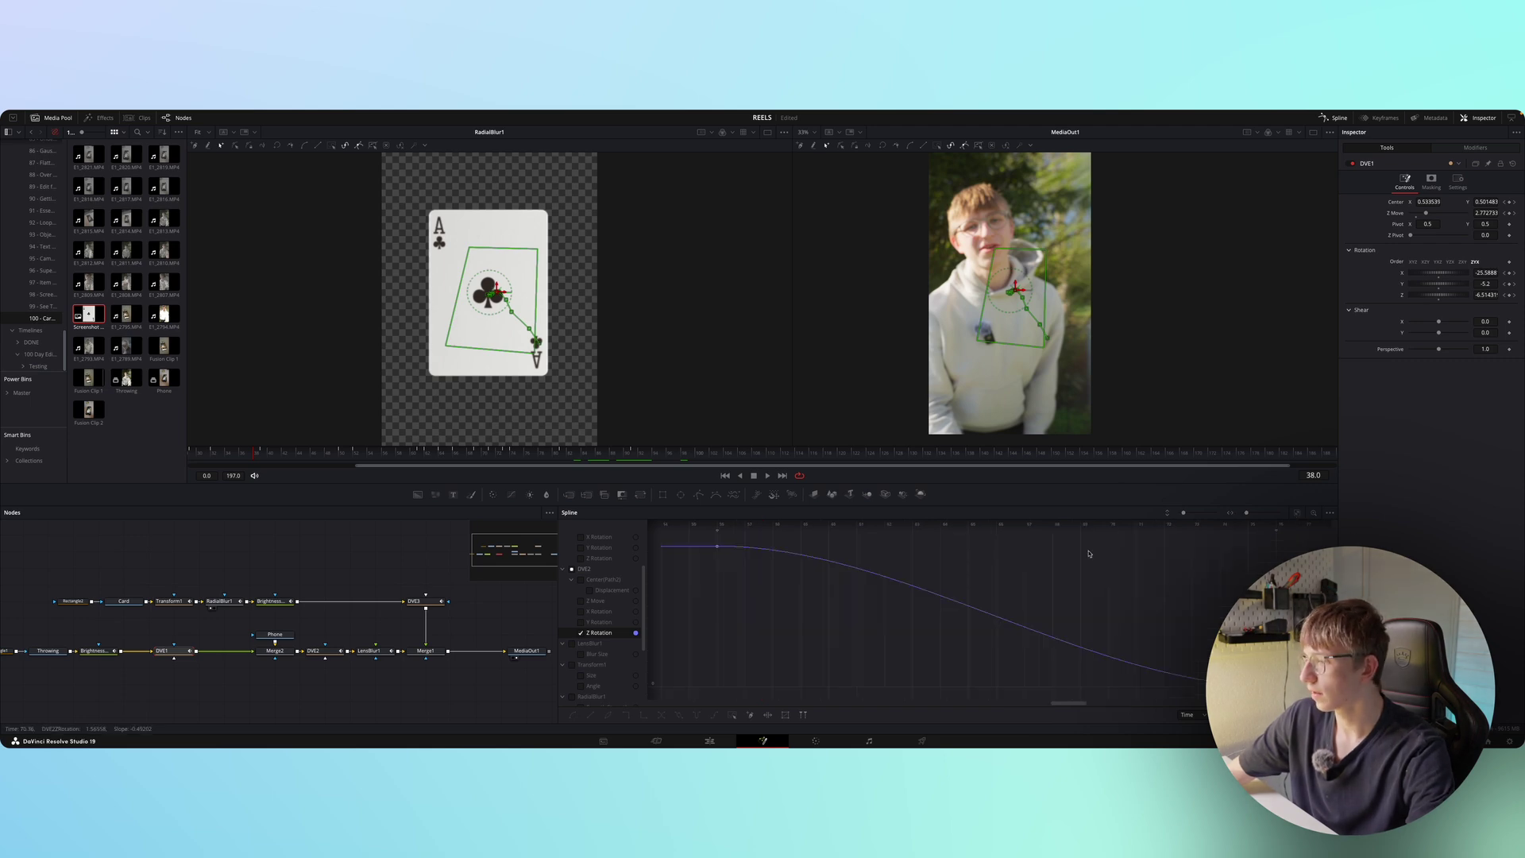
left_click(714, 549)
left_click_drag(902, 550, 1023, 547)
- Lengthen the outgoing handles of the first keyframes on DVE2's Y Rotation and Displacement curves
left_click(580, 622)
left_click(1299, 515)
left_click(717, 687)
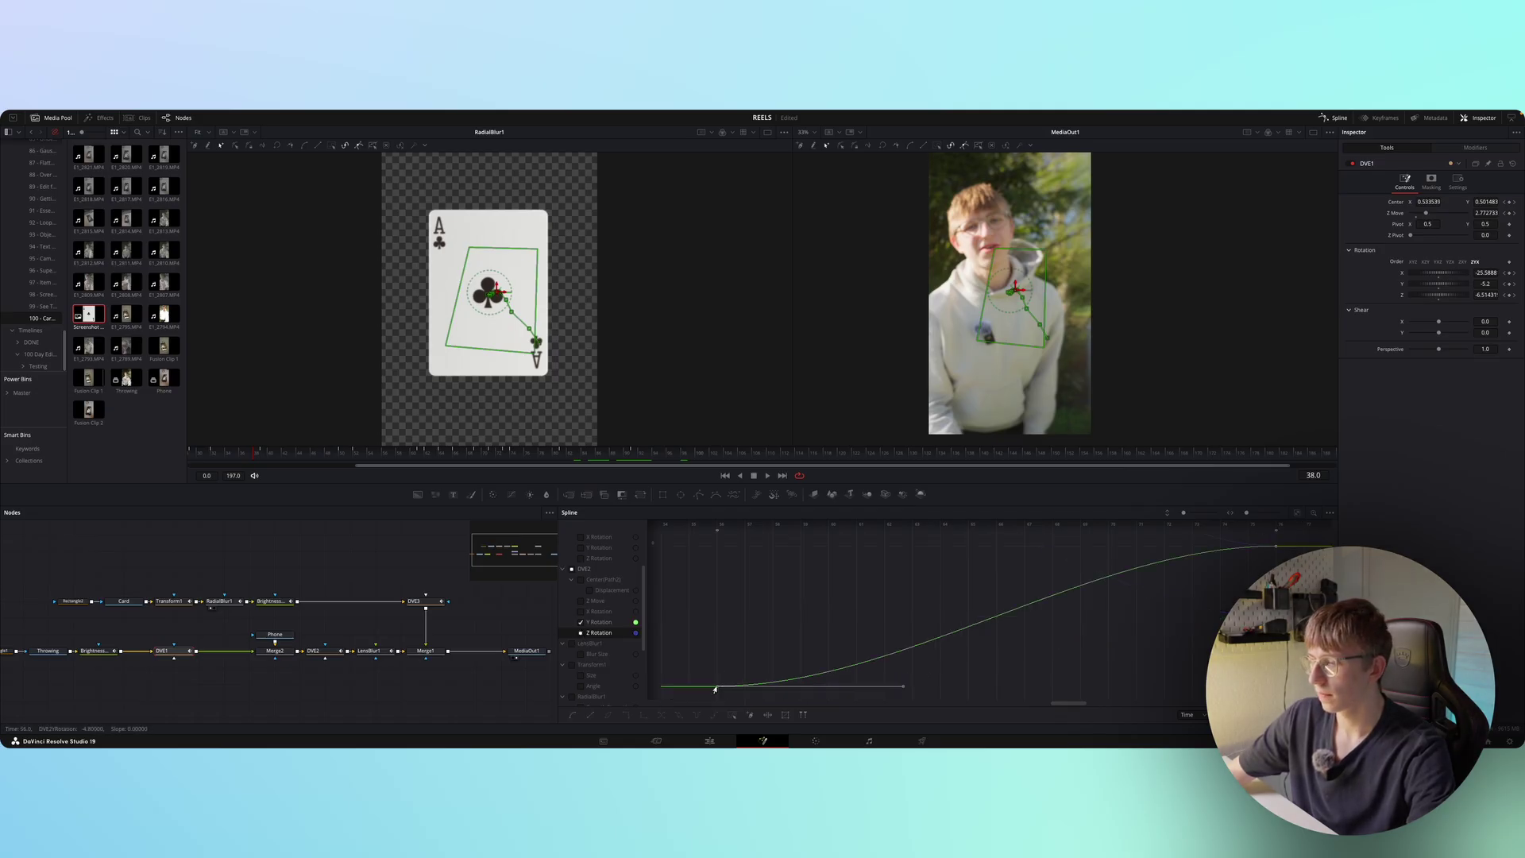
left_click_drag(902, 688, 1040, 685)
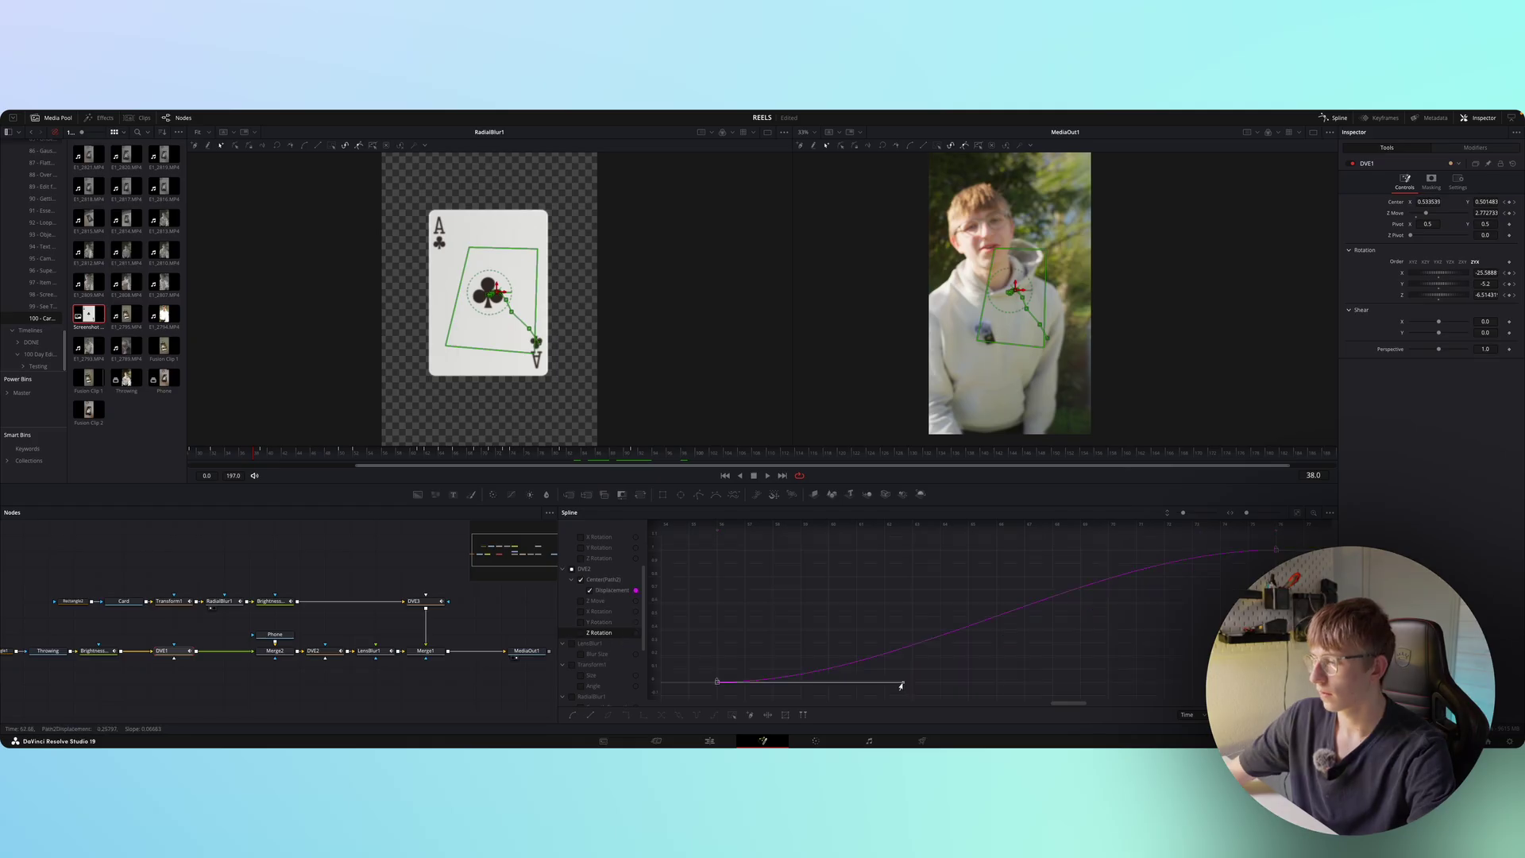
left_click_drag(901, 683, 1053, 685)
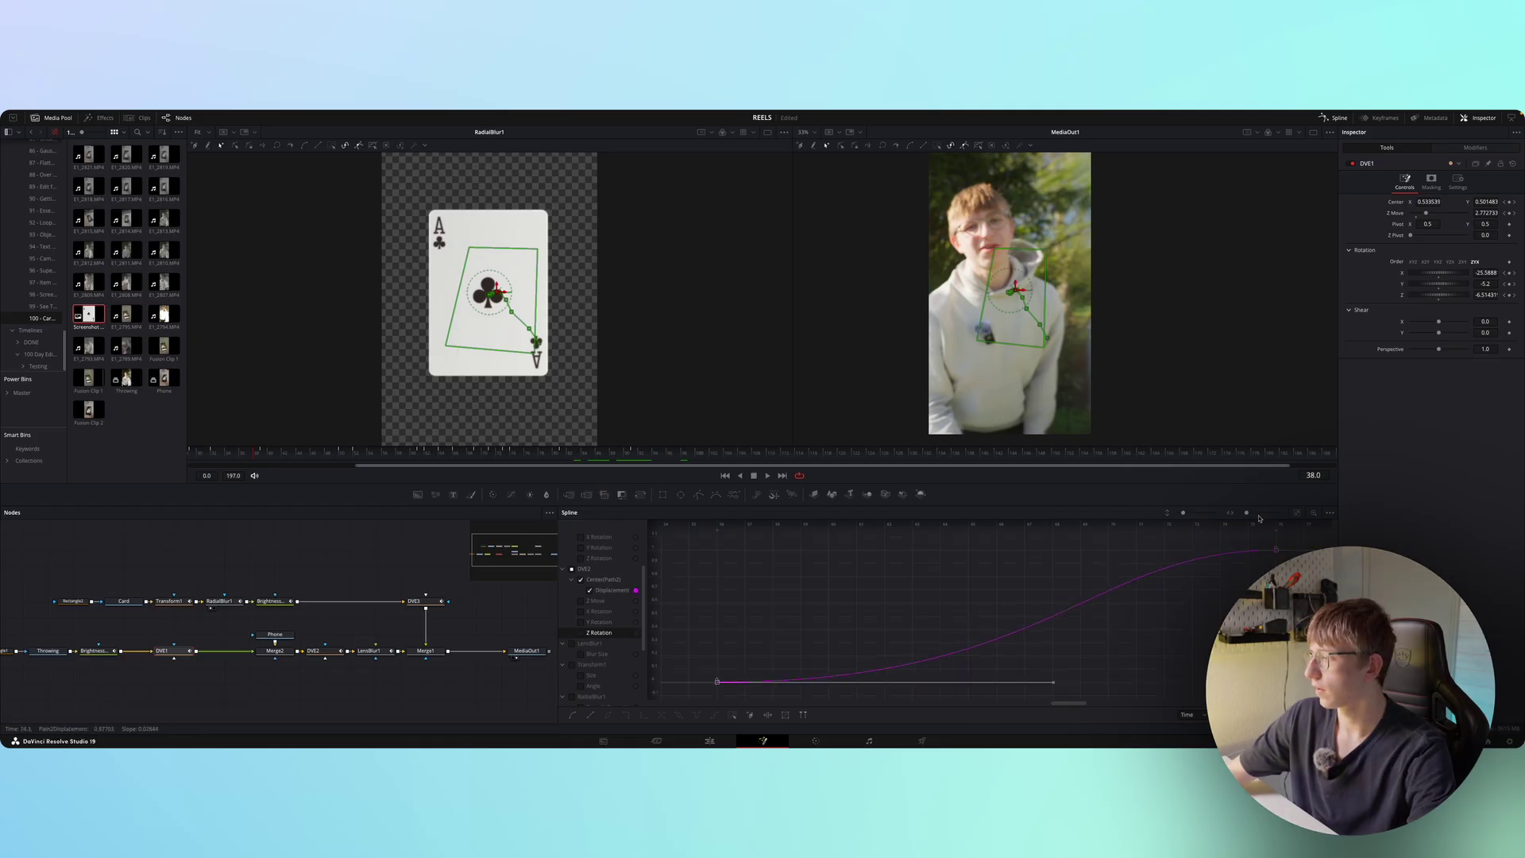
- Show all of DVE2's curves again and play back the eased transition through frame 84
left_click_drag(727, 453, 638, 477)
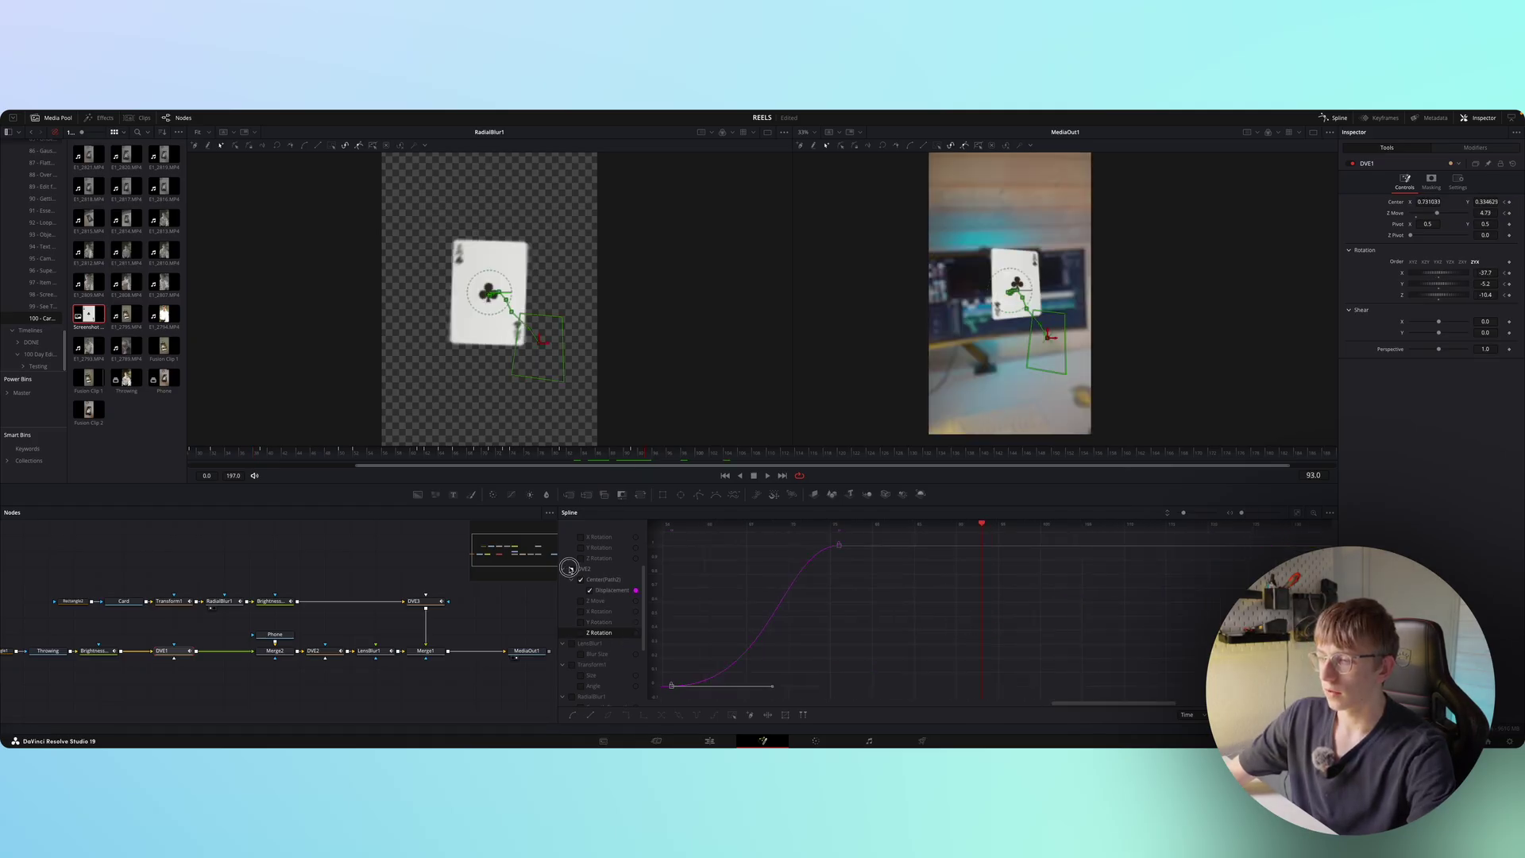
left_click(571, 569)
left_click(1296, 512)
key("space")
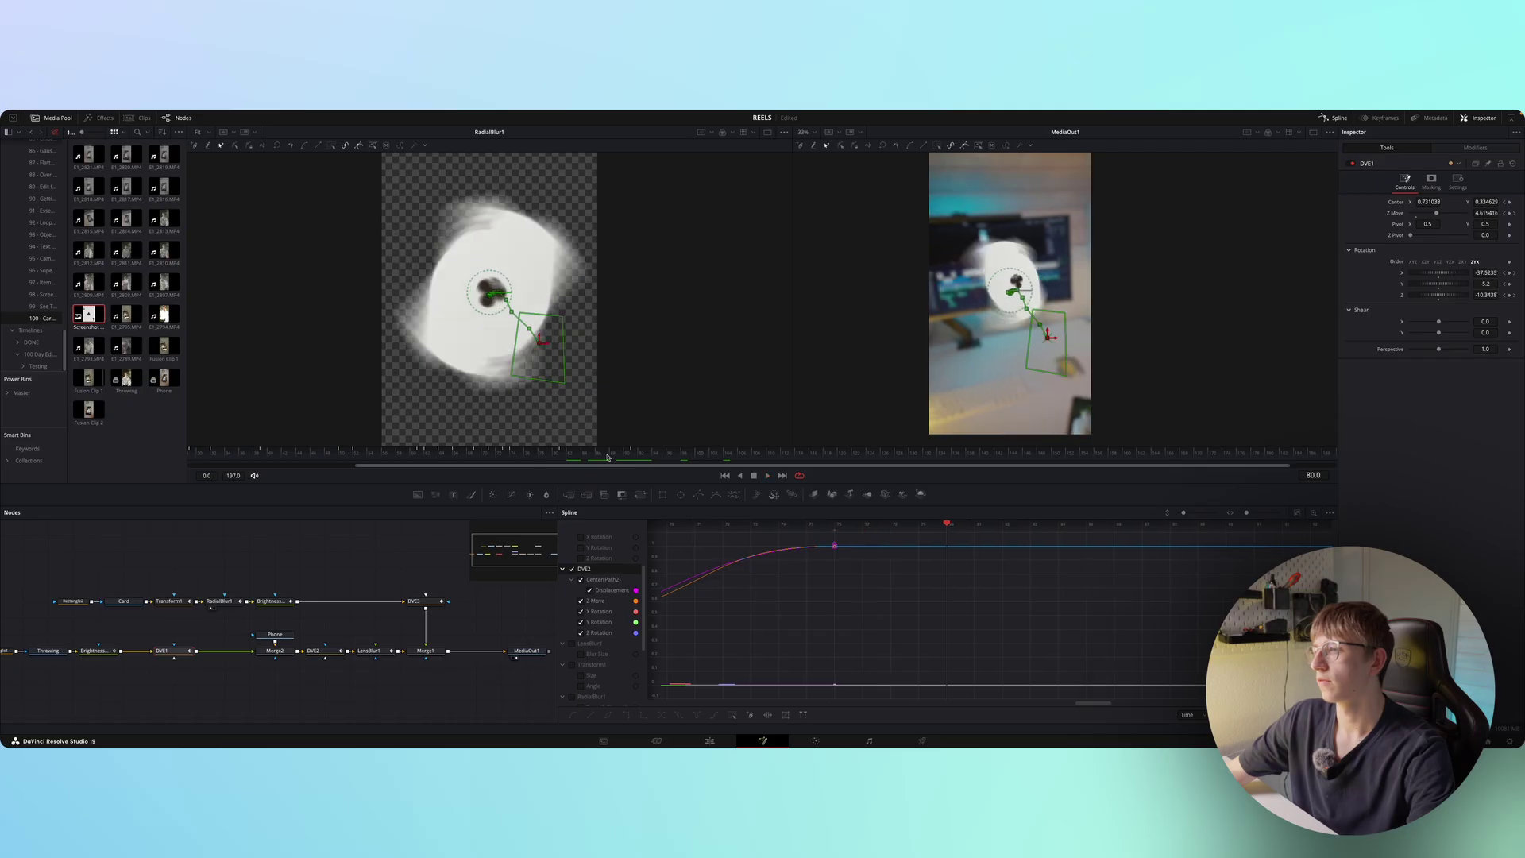
left_click_drag(603, 454, 355, 463)
key("space")
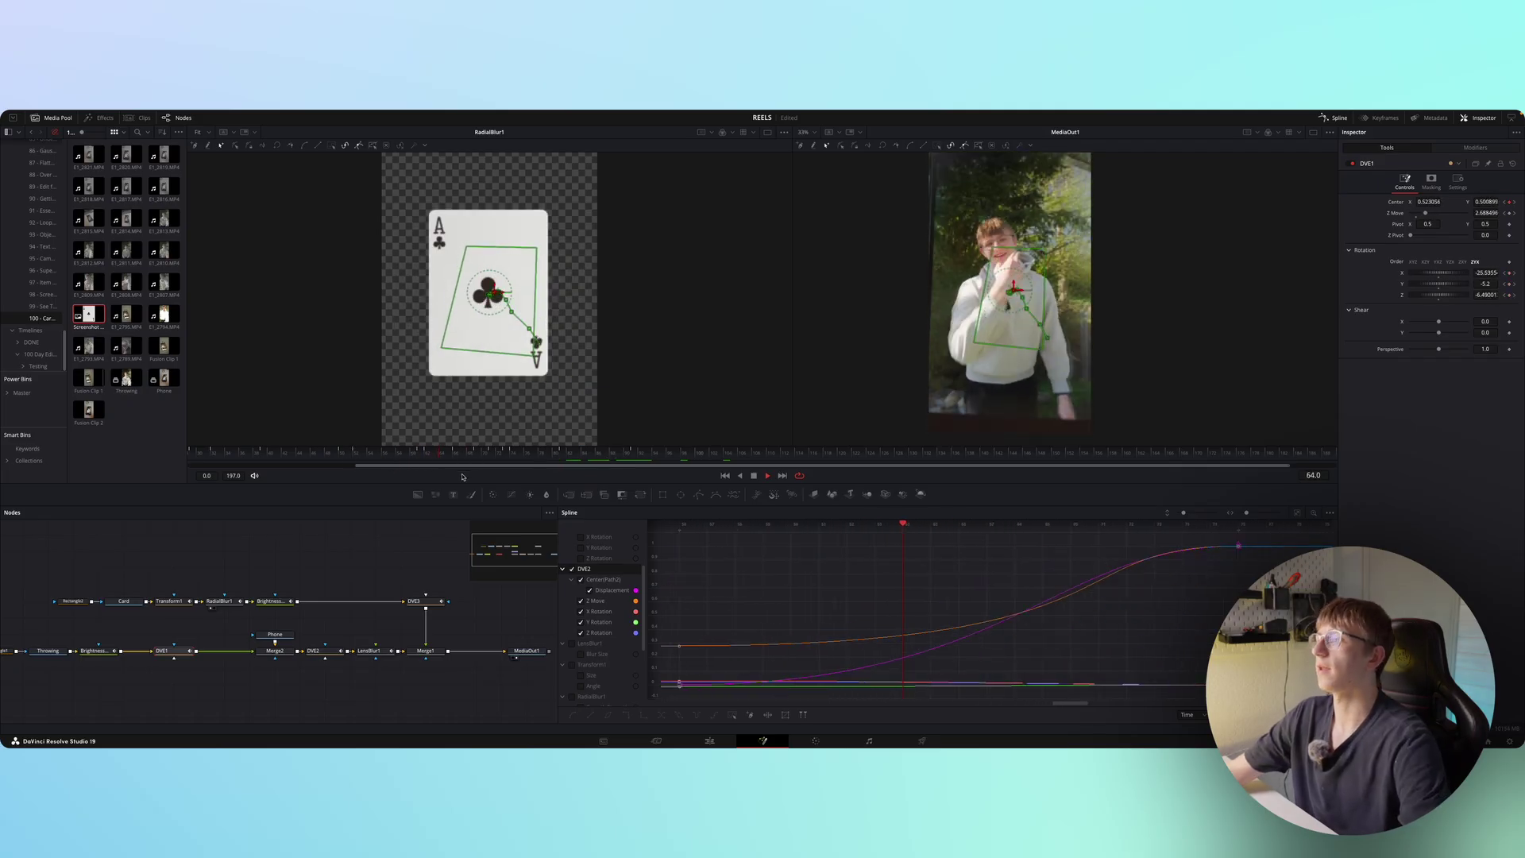
key("space")
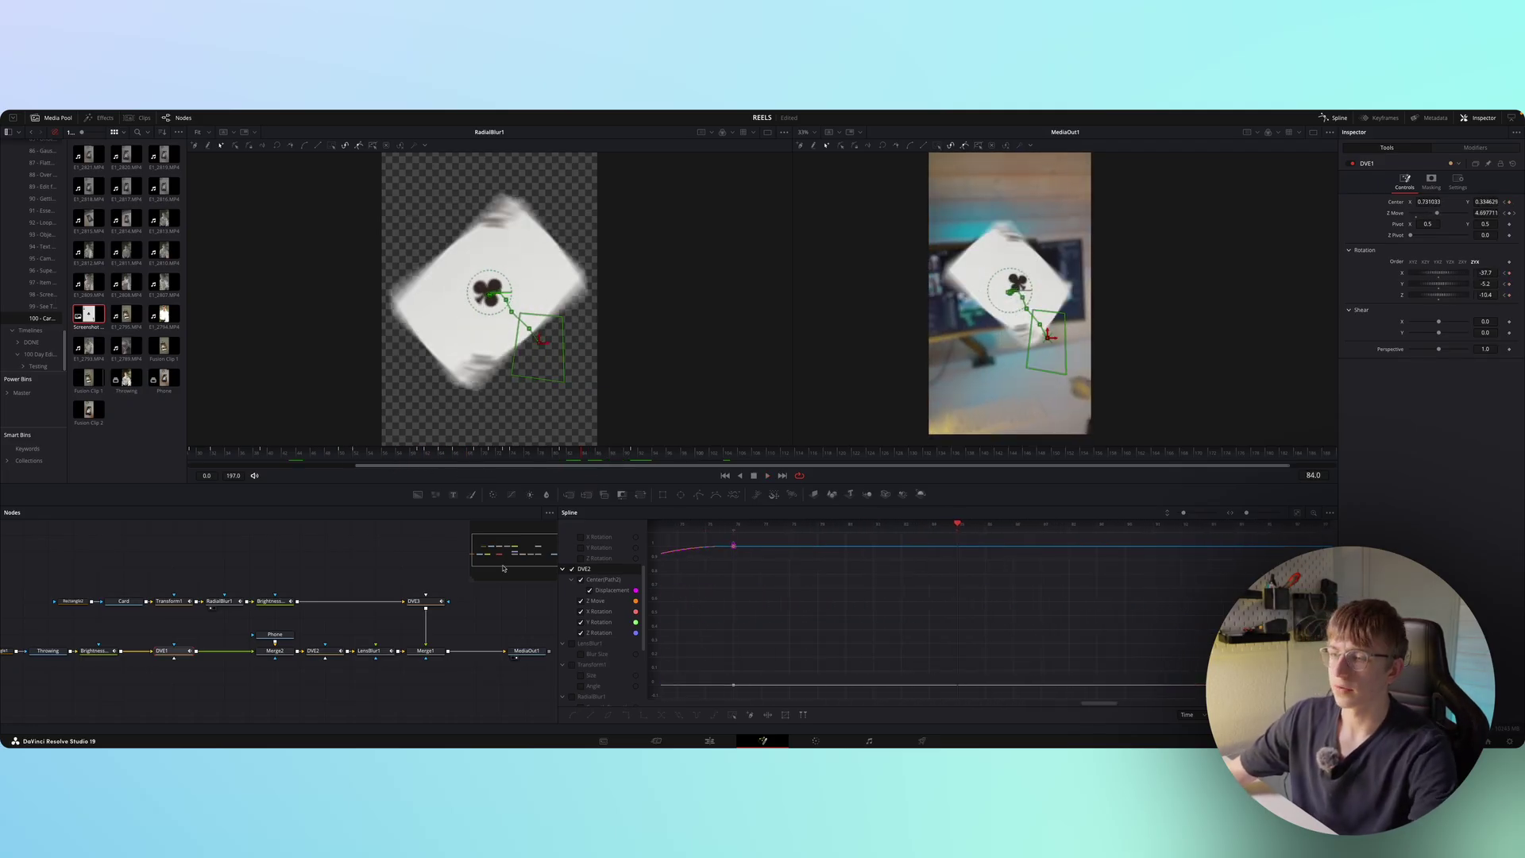
- Display only DVE3's curves in the Spline editor and smooth all of its keyframes
left_click(417, 601)
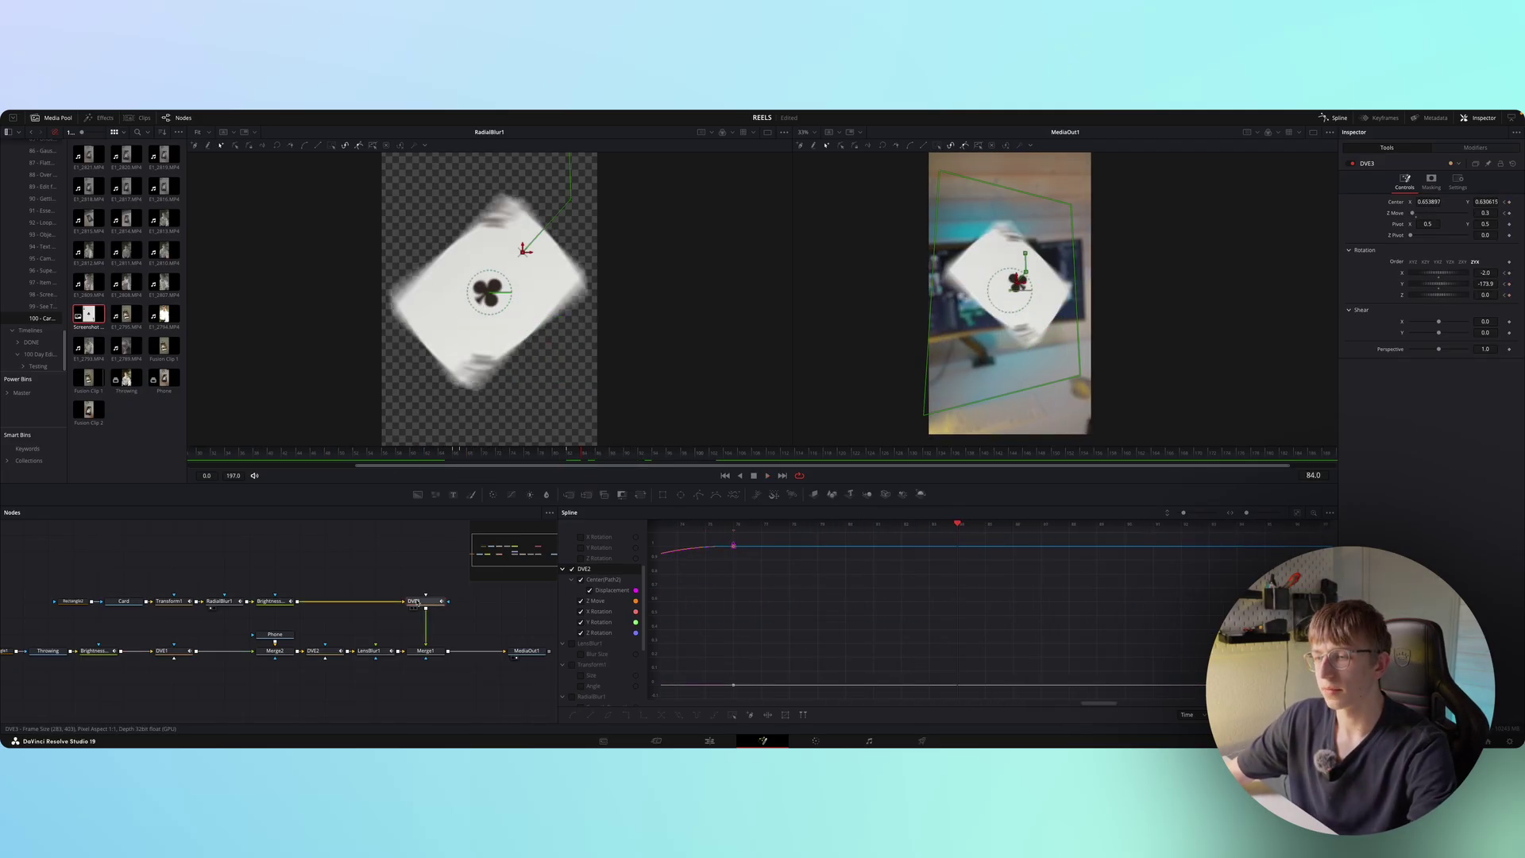
left_click(572, 569)
scroll(583, 659, "down", 3)
left_click(570, 634)
left_click(1284, 513)
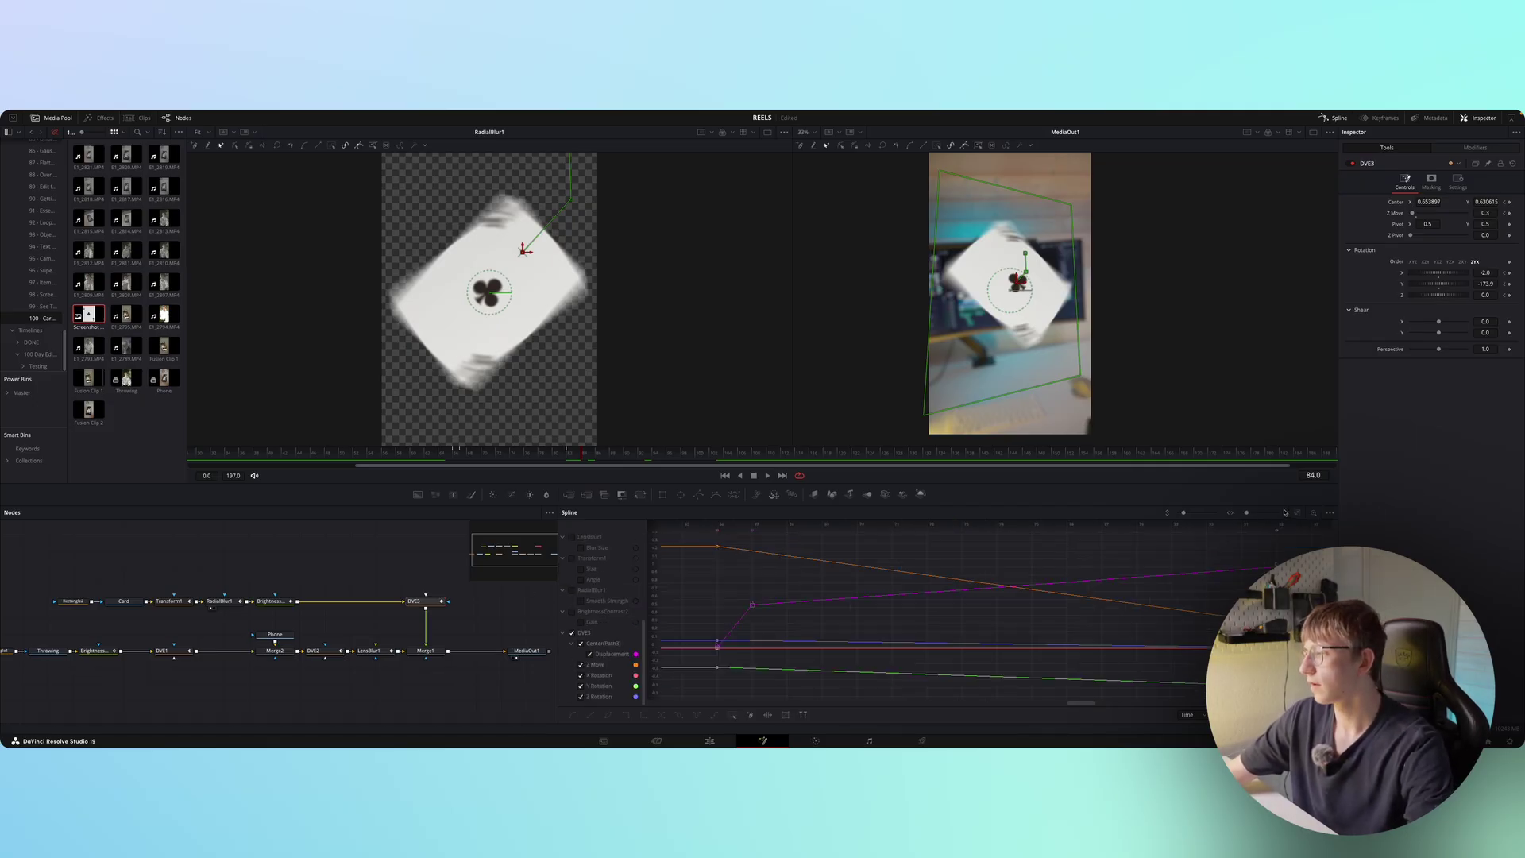
left_click_drag(1251, 513, 1242, 514)
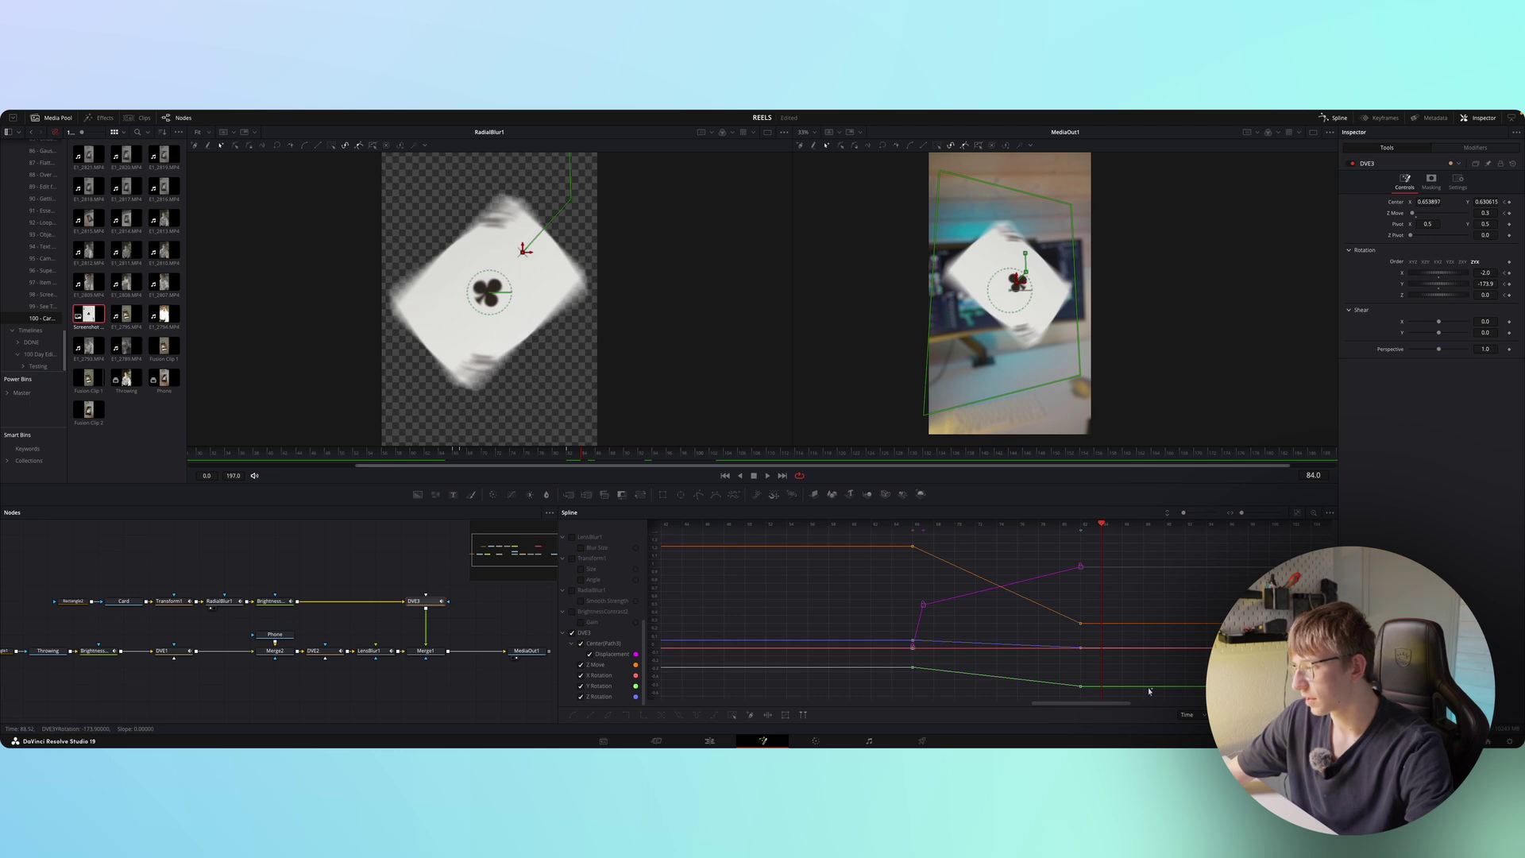
left_click_drag(1146, 696, 857, 539)
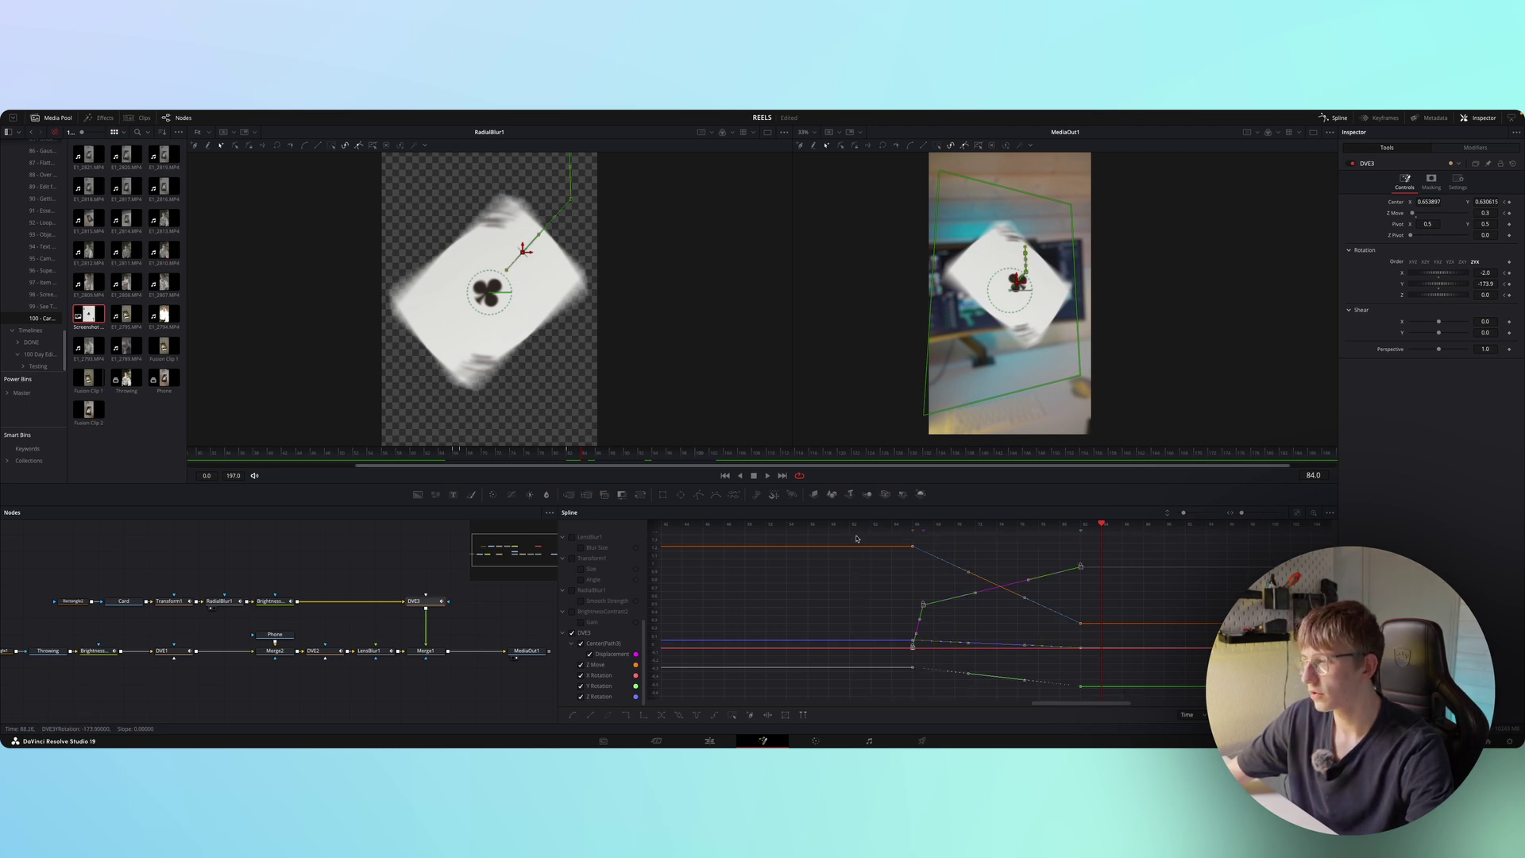
key("s")
- Play back and scrub through the card's smoothed DVE3 motion, stopping at frame 90
key("space")
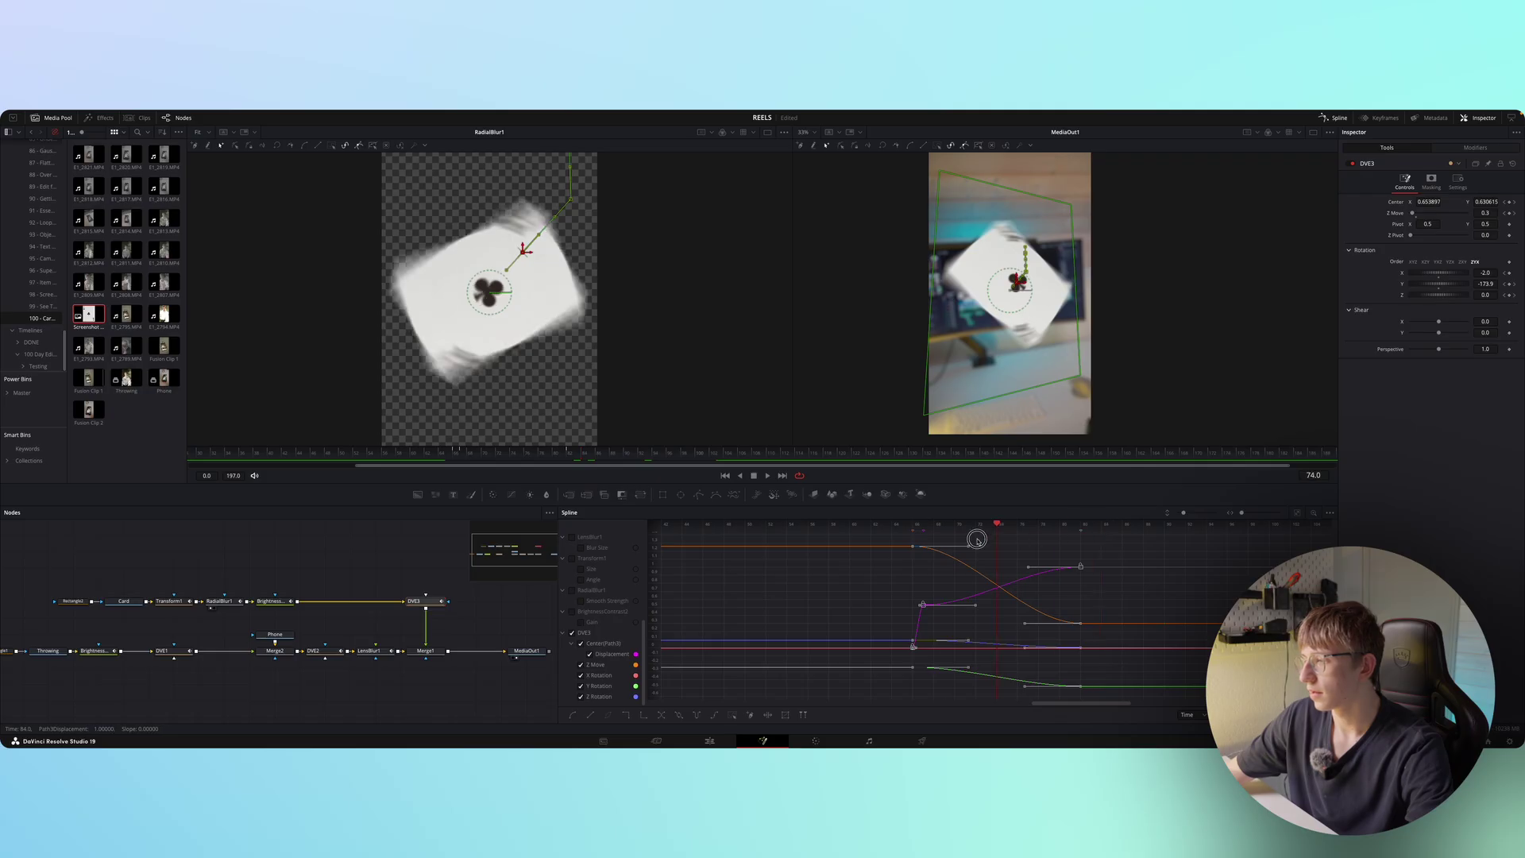
key("space")
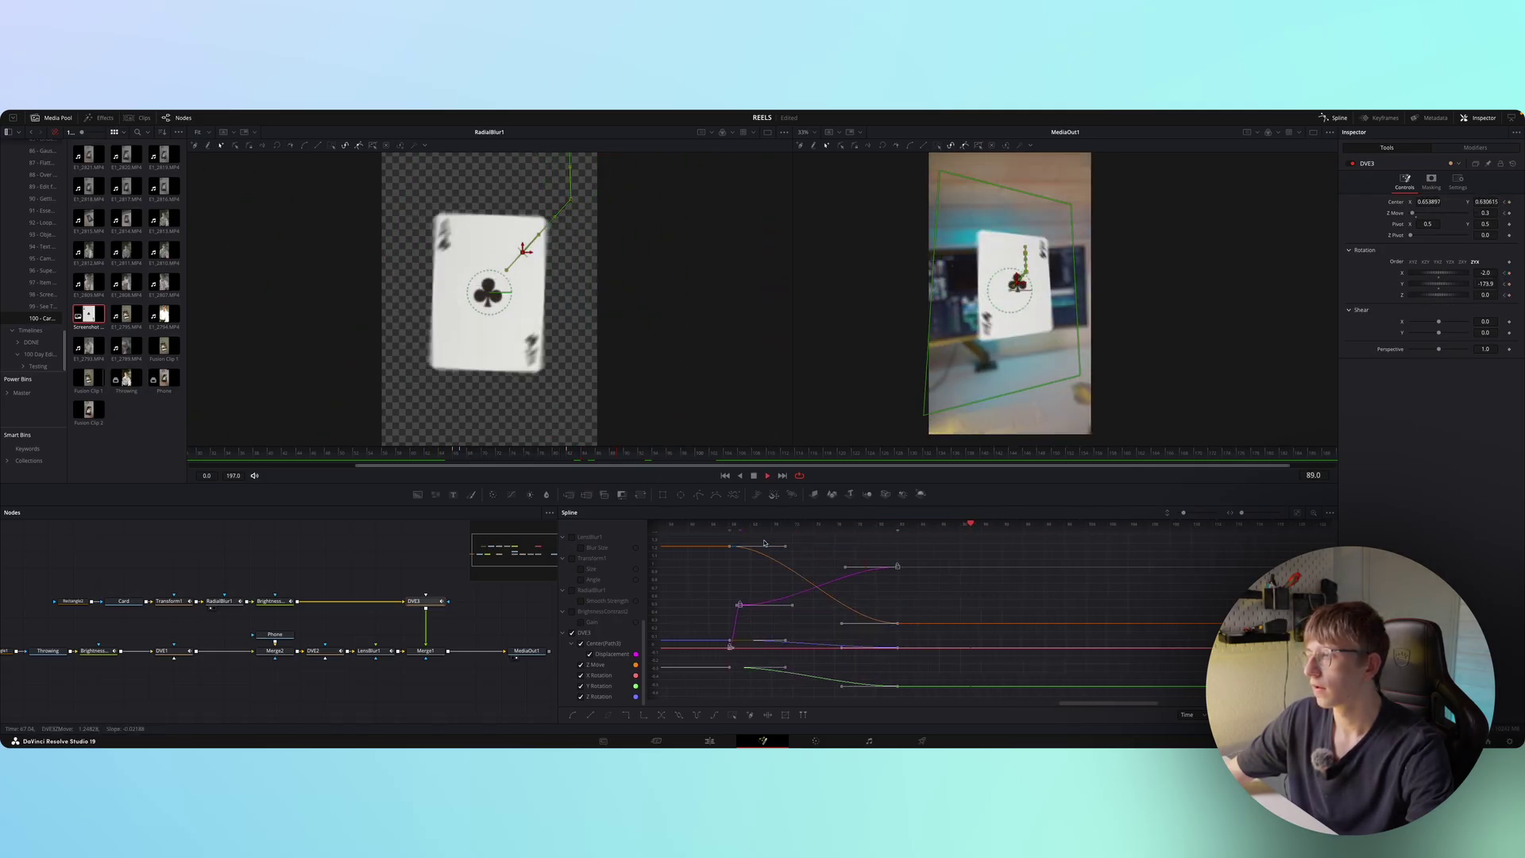
scroll(849, 566, "left", 1)
left_click(920, 580)
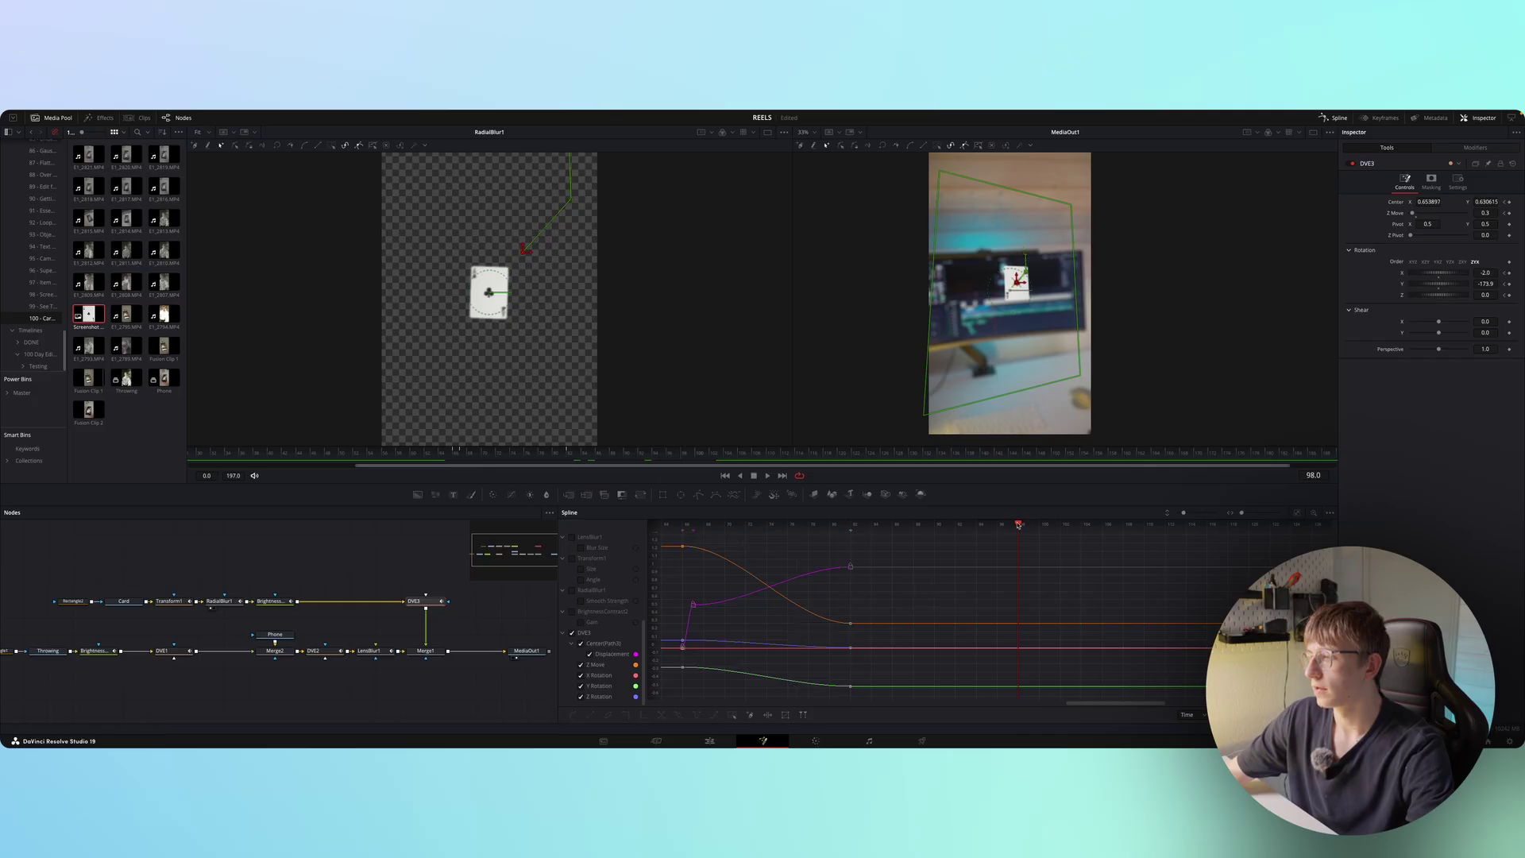
left_click_drag(1019, 524, 761, 556)
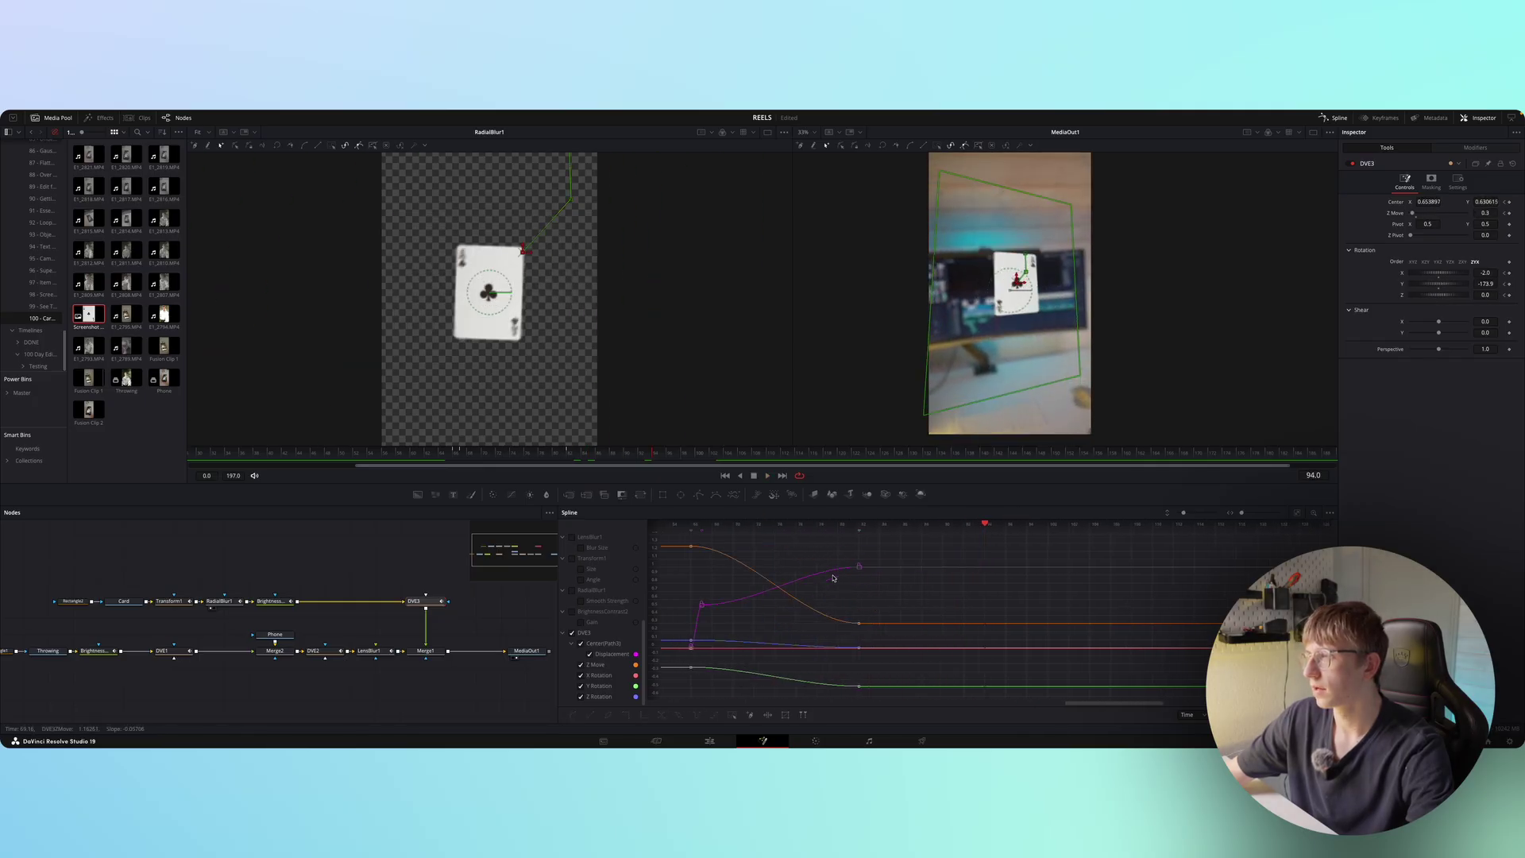
left_click_drag(986, 523, 944, 529)
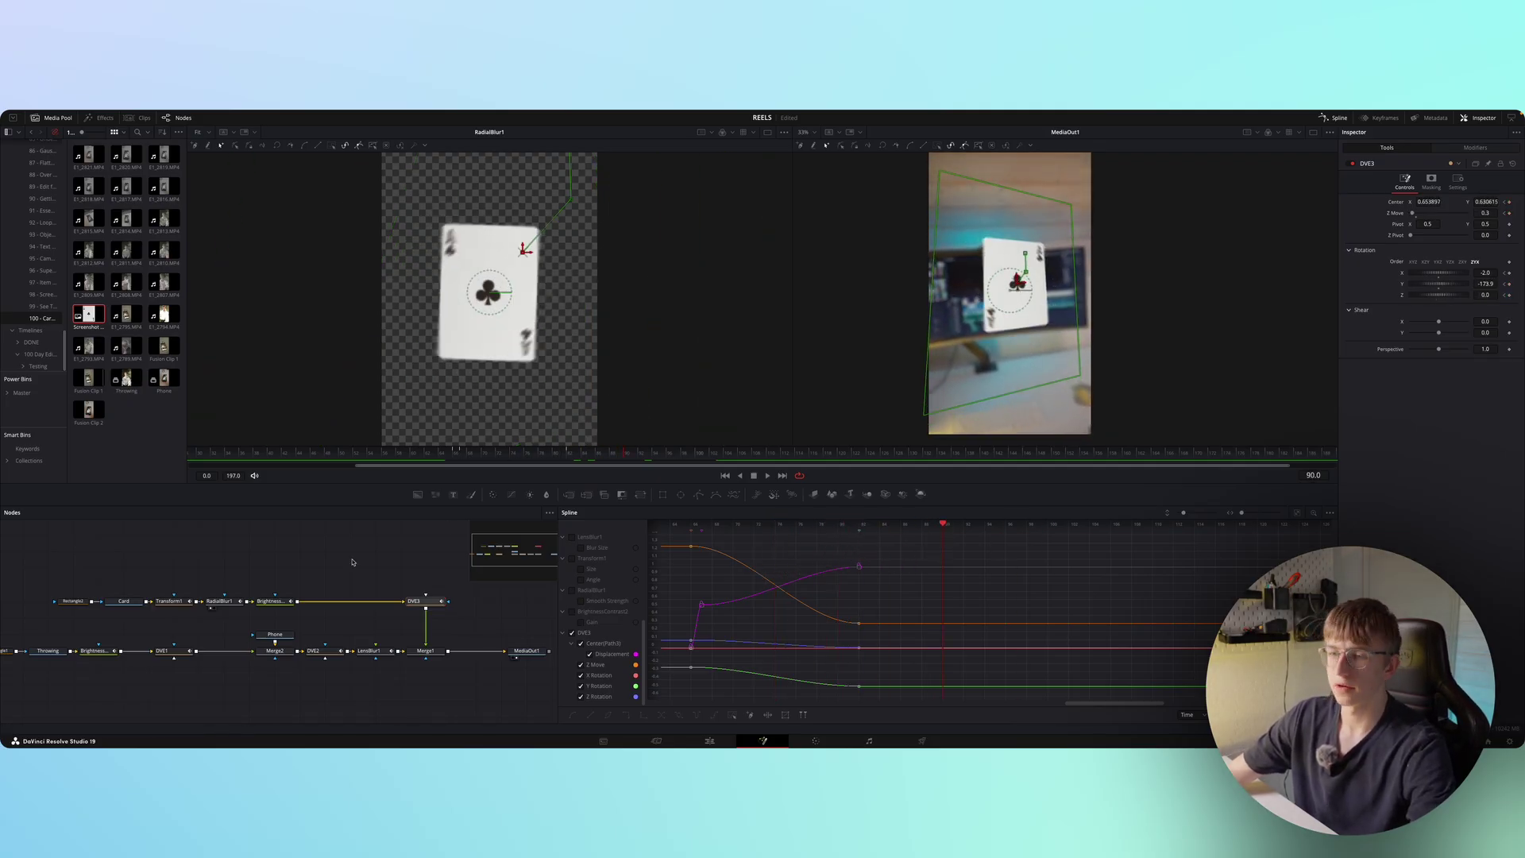
- On Transform1's curves in the Spline editor, ease the start of the Angle ramp and raise its end to about 1671 above the last Size keyframe
left_click(171, 605)
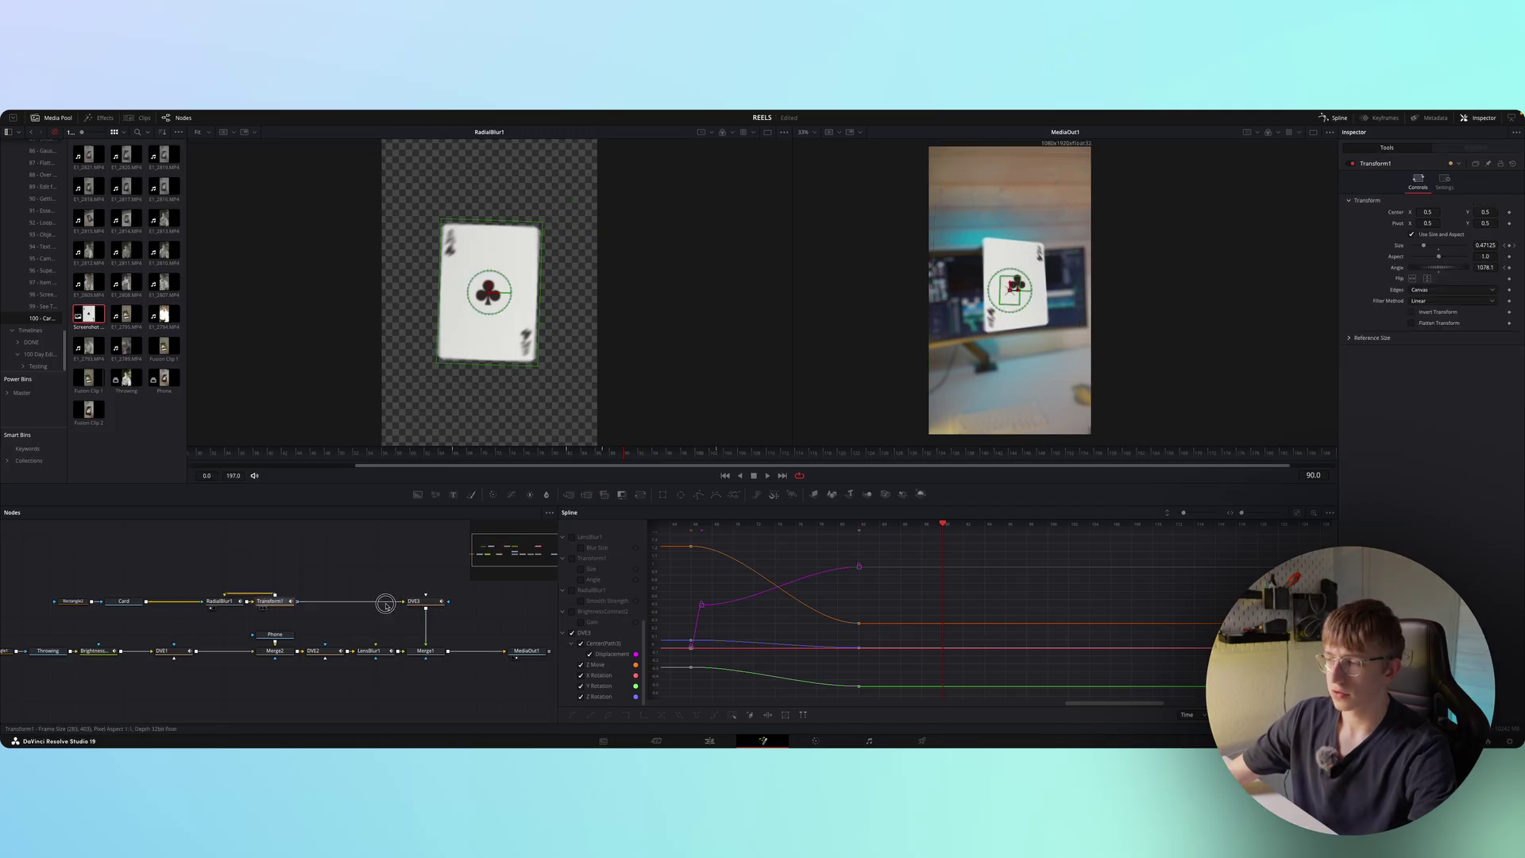
left_click(588, 570)
left_click(571, 558)
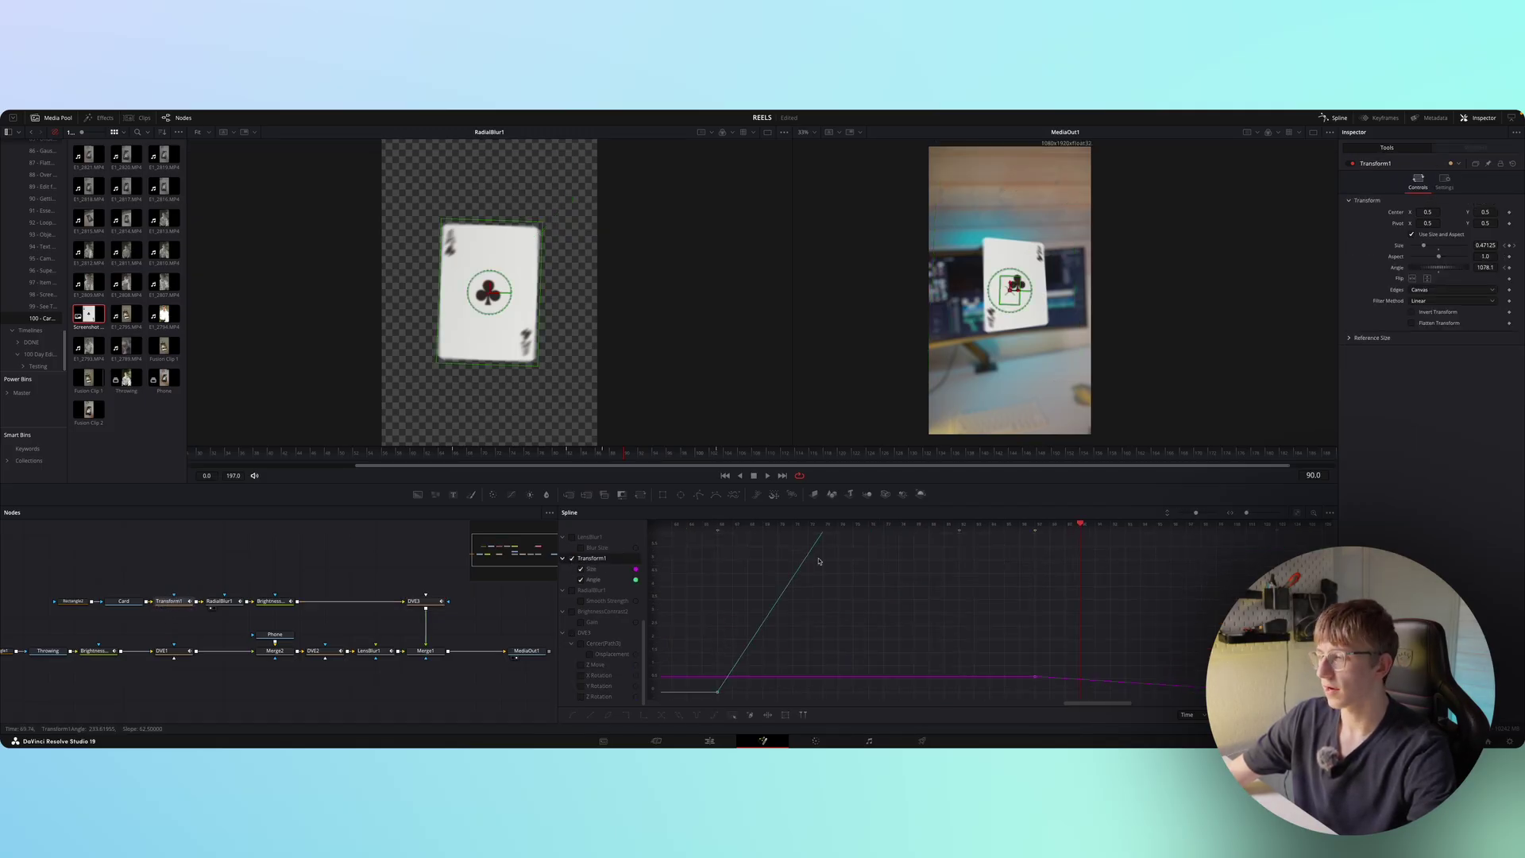
left_click(1296, 513)
left_click_drag(902, 688, 971, 587)
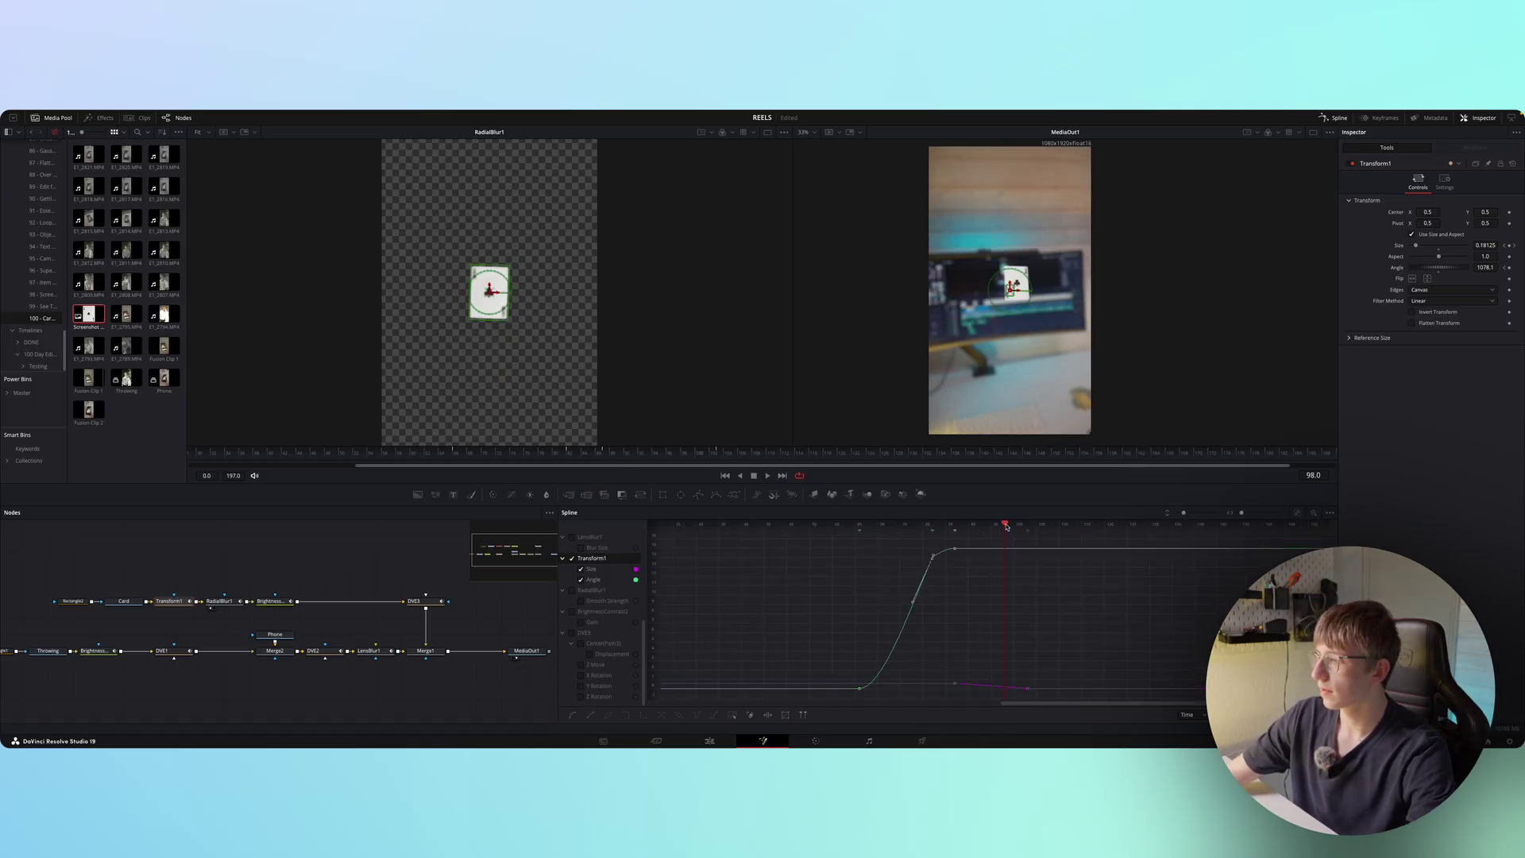
scroll(1007, 594, "up", 2)
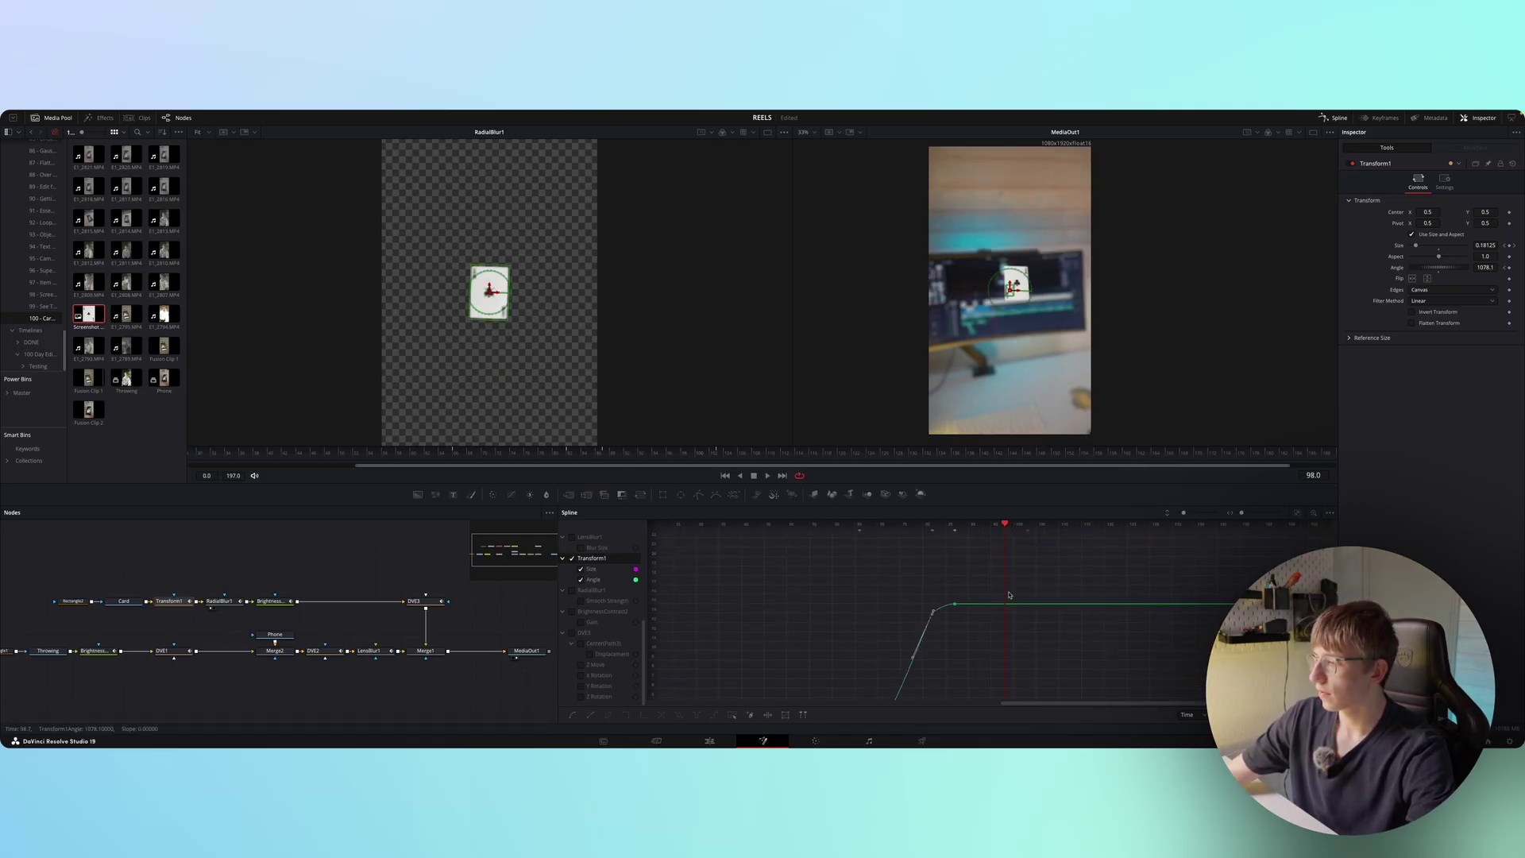
left_click_drag(1006, 608, 1022, 527)
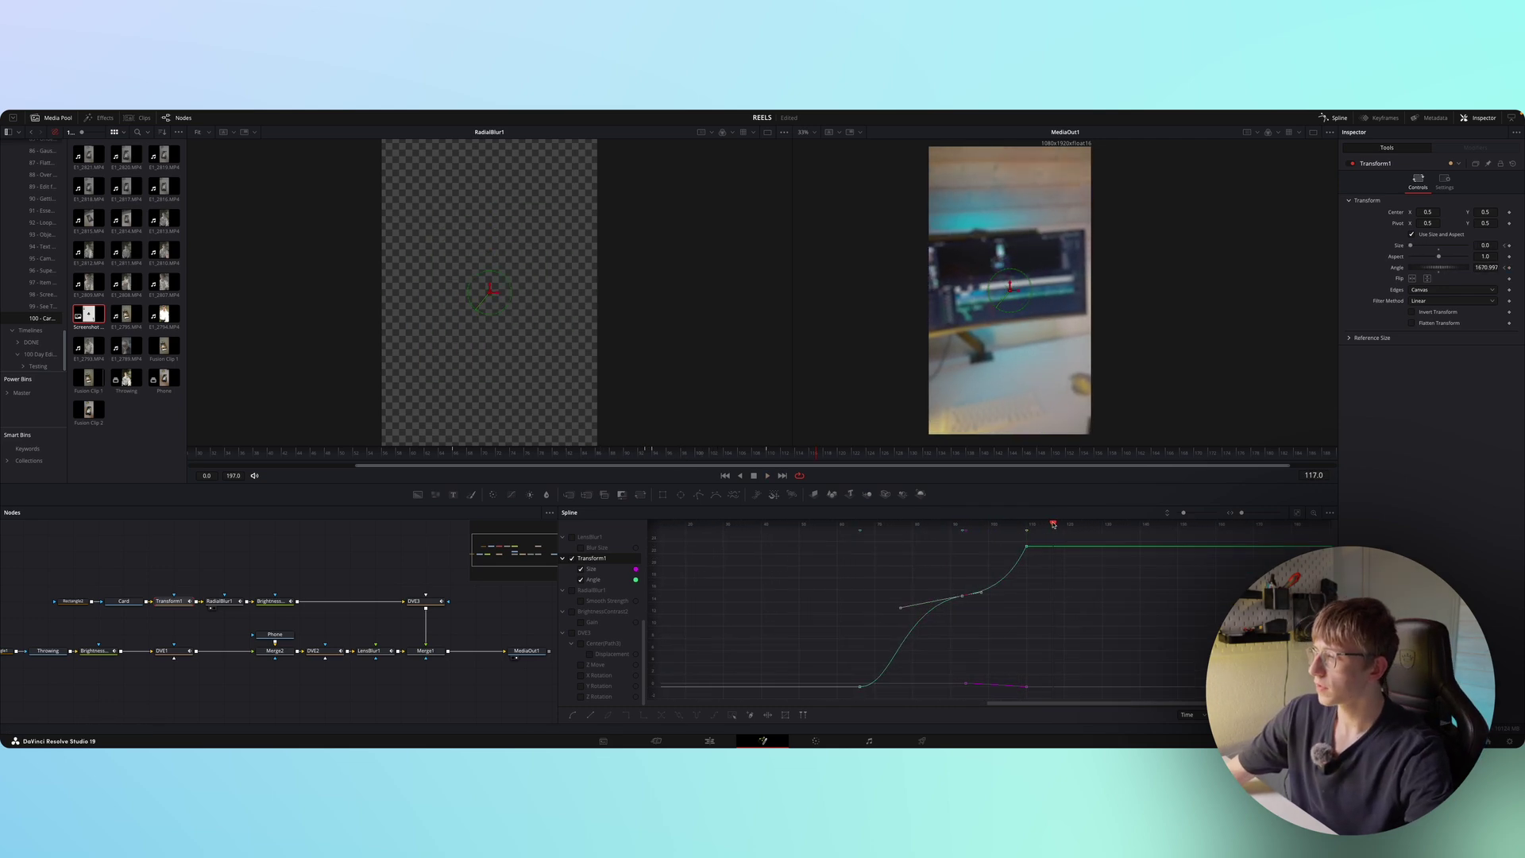
- Add RadialBlur1's Smooth Strength curve to the Spline editor and keyframe a new Smooth Strength value at frame 110
left_click_drag(1054, 525, 974, 524)
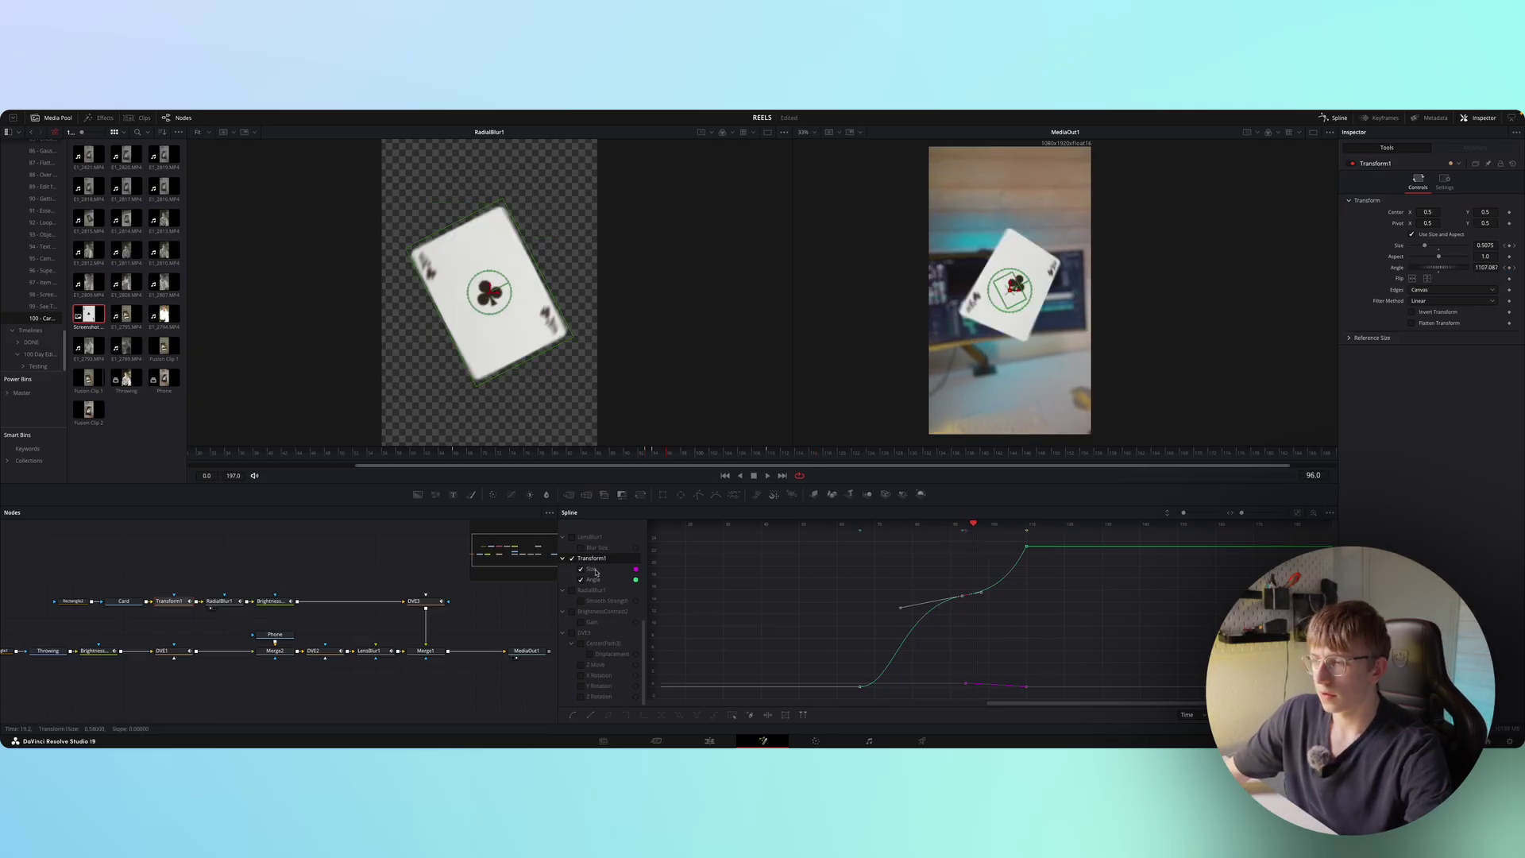
left_click(221, 601)
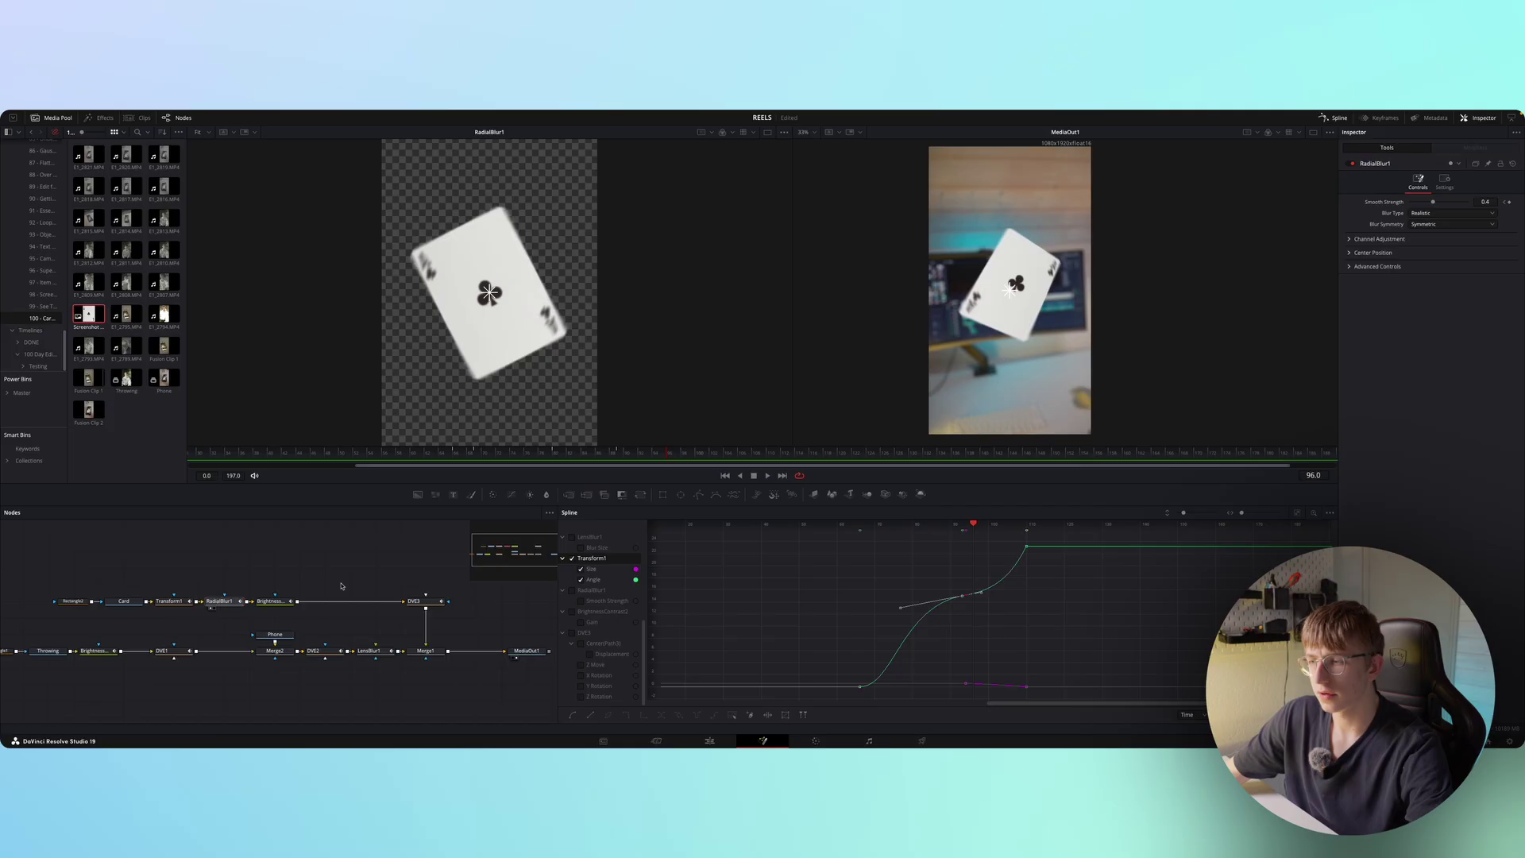
left_click(571, 590)
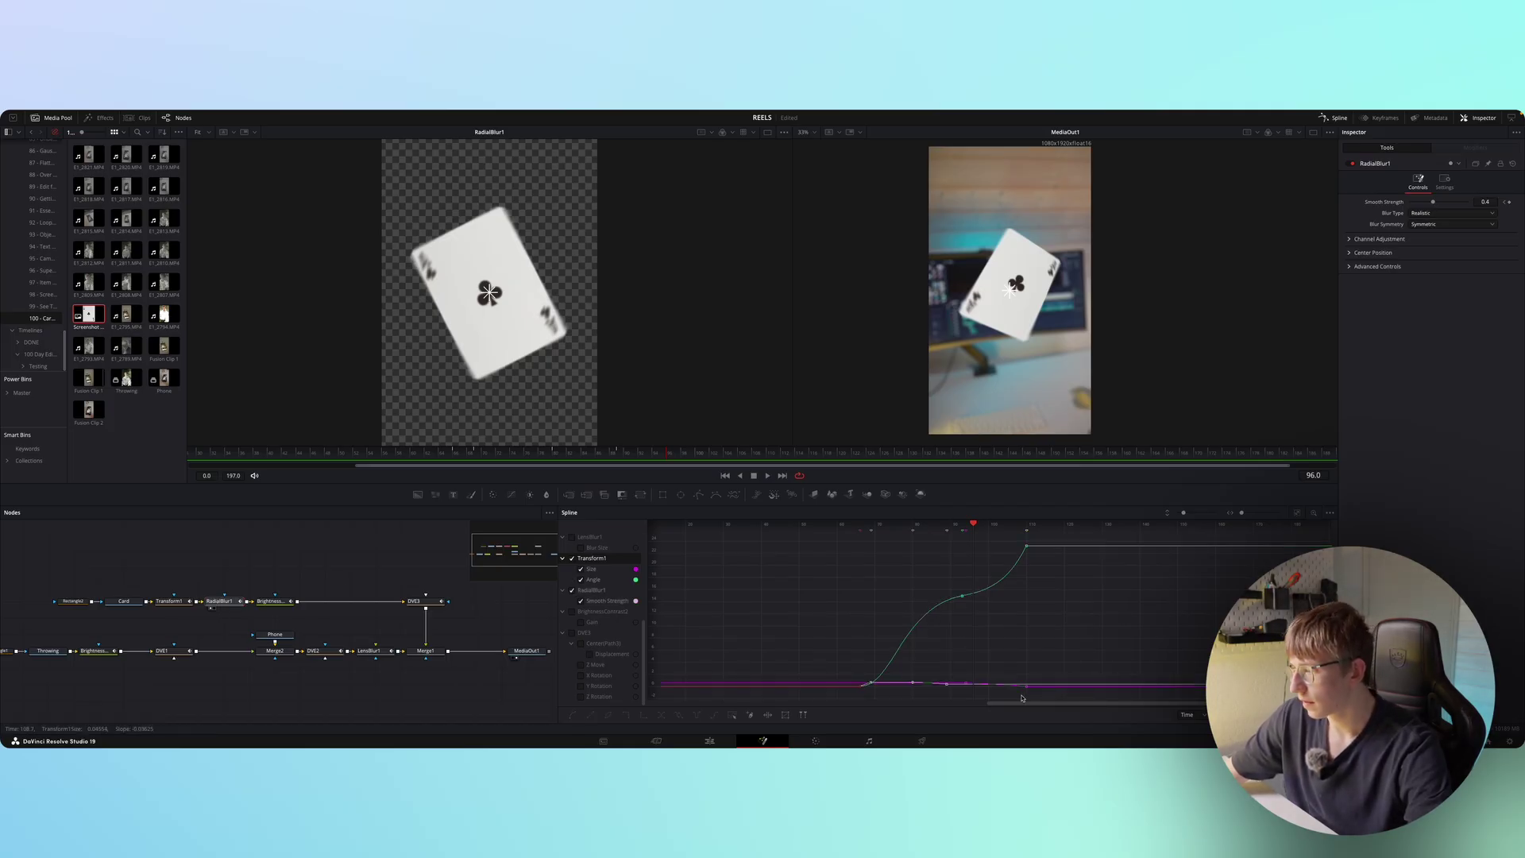
left_click_drag(973, 523, 1026, 523)
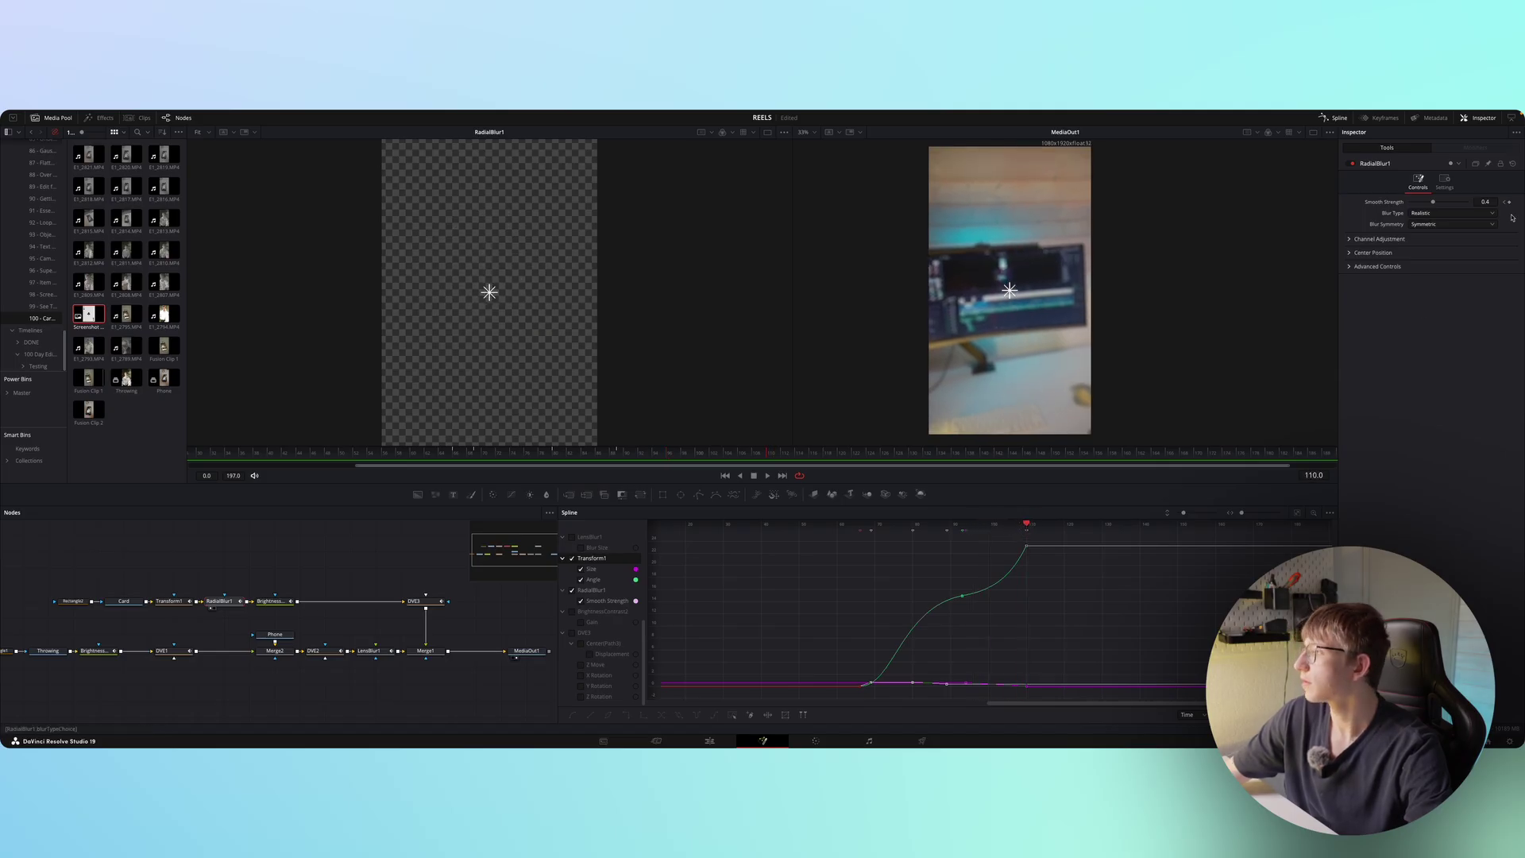
left_click(1489, 202)
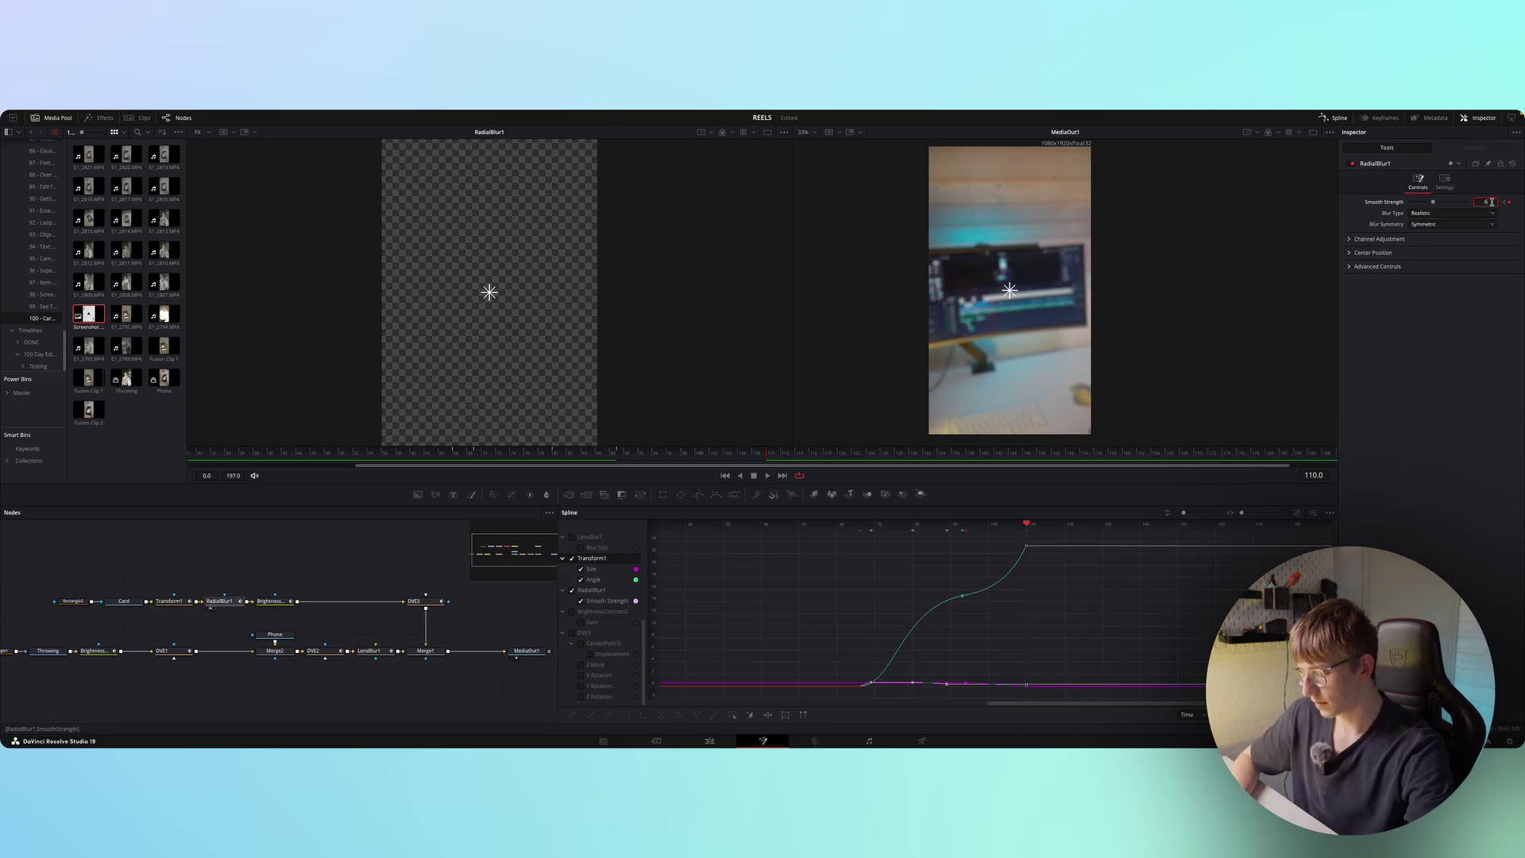
key("Return")
mouse_move(1026, 549)
left_mouse_down()
mouse_move(847, 554)
mouse_move(1040, 543)
left_mouse_up()
- Play back the card flight with DVE3 shown and scrub the composition to frame 103
key("space")
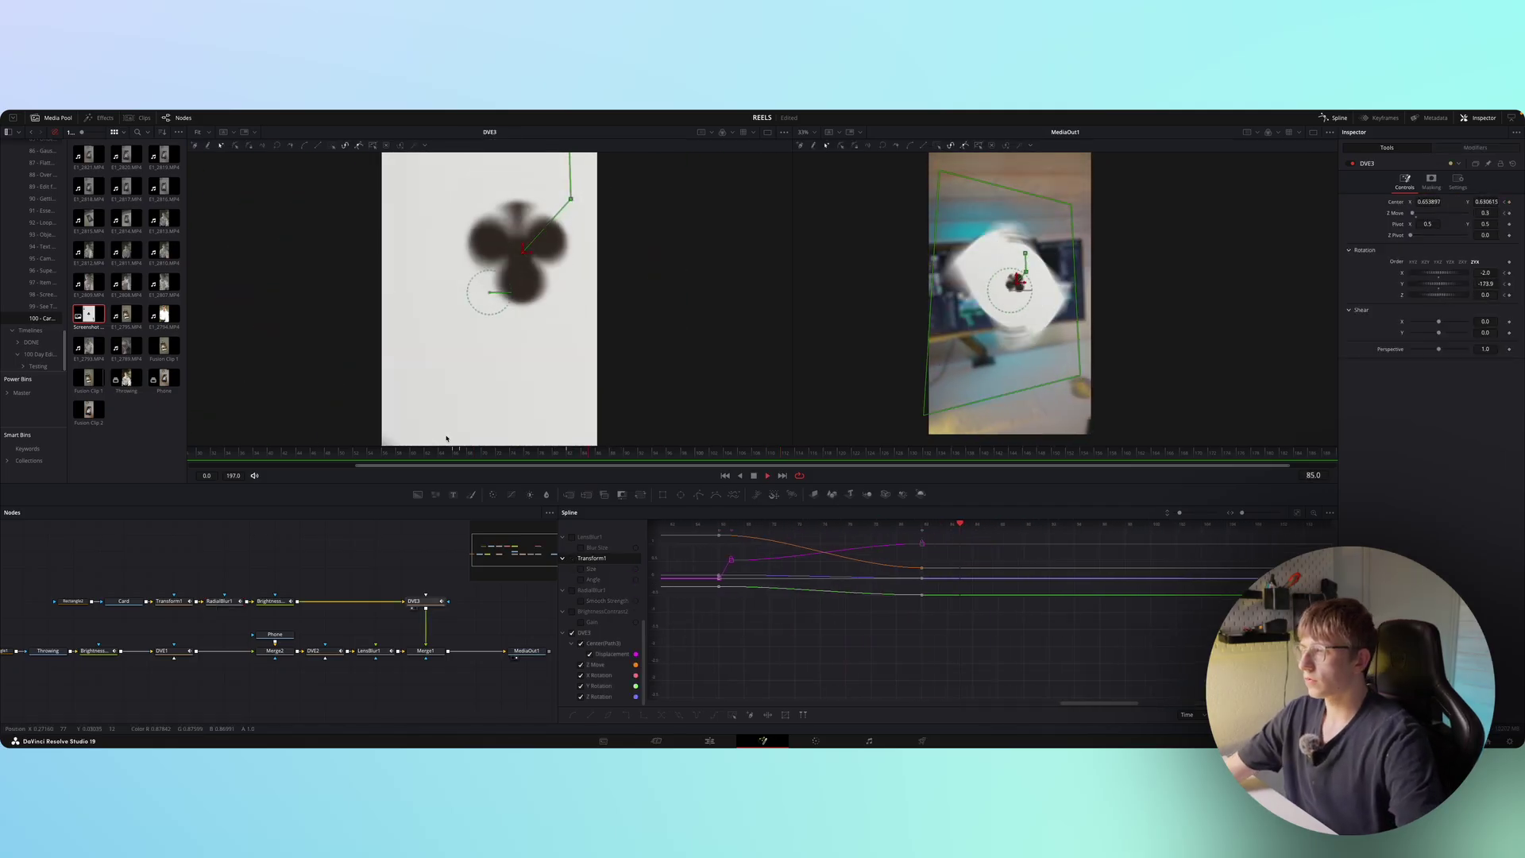
key("space")
left_click_drag(649, 452, 389, 457)
key("space")
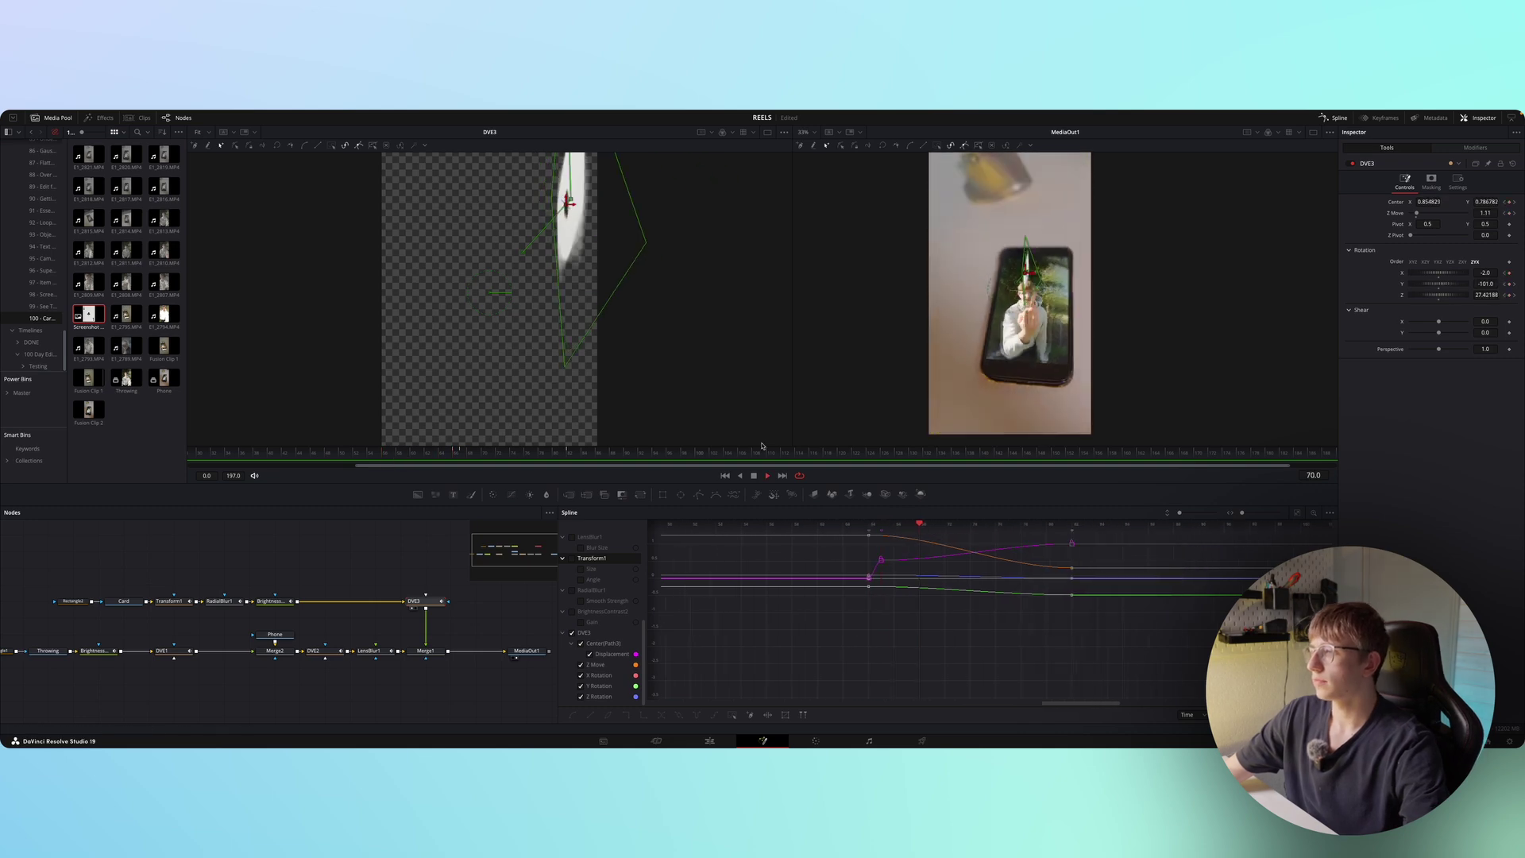
left_click_drag(757, 452, 721, 452)
- Hide the Spline editor and keyframe LensBlur1's Blur Size from 4.0 at frame 96 down until the background is sharp
left_click(1336, 119)
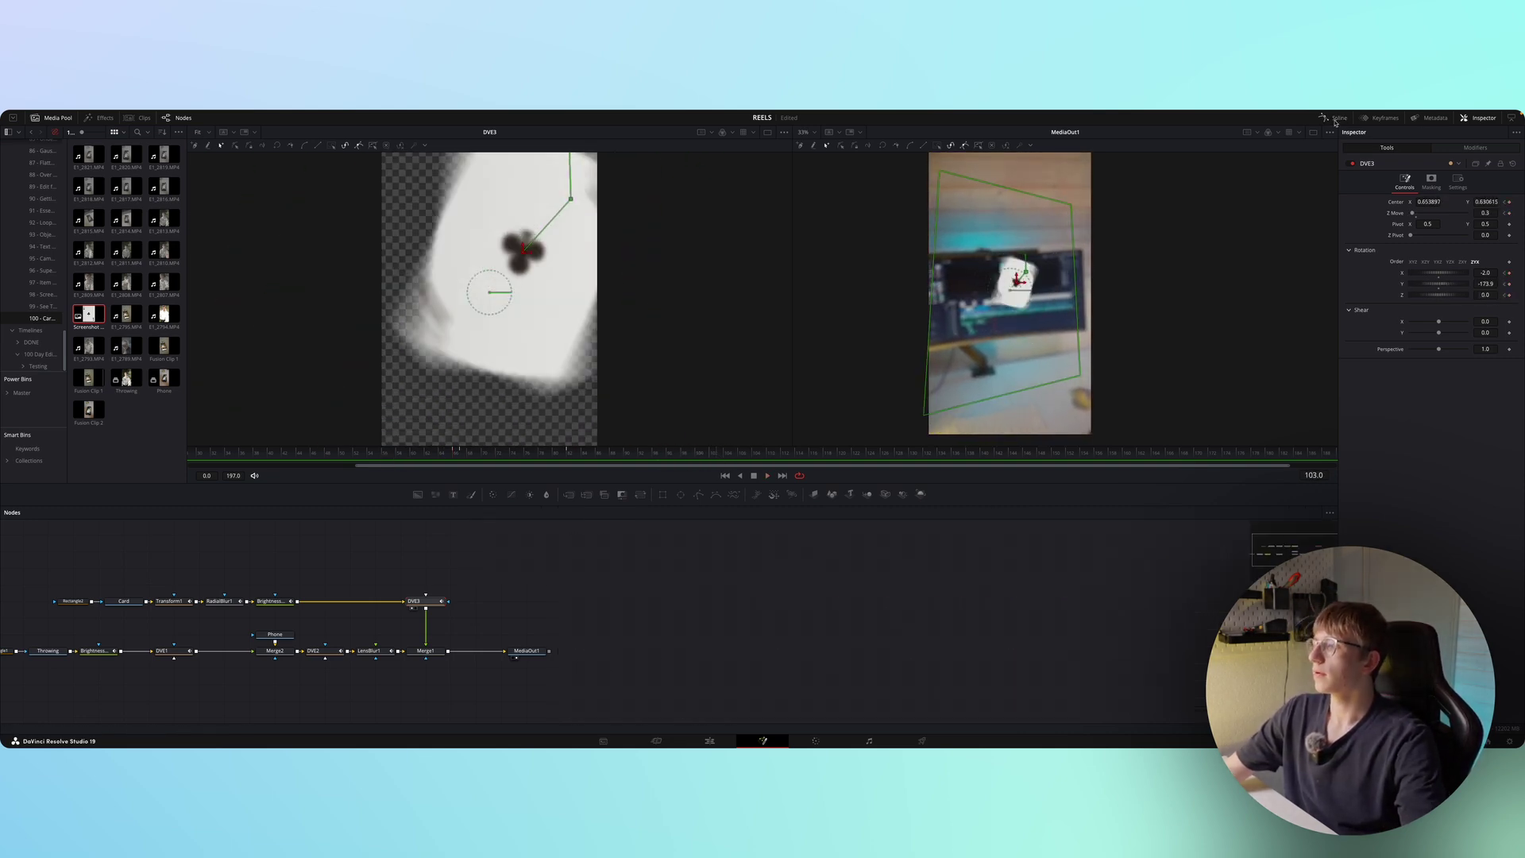
left_click(371, 651)
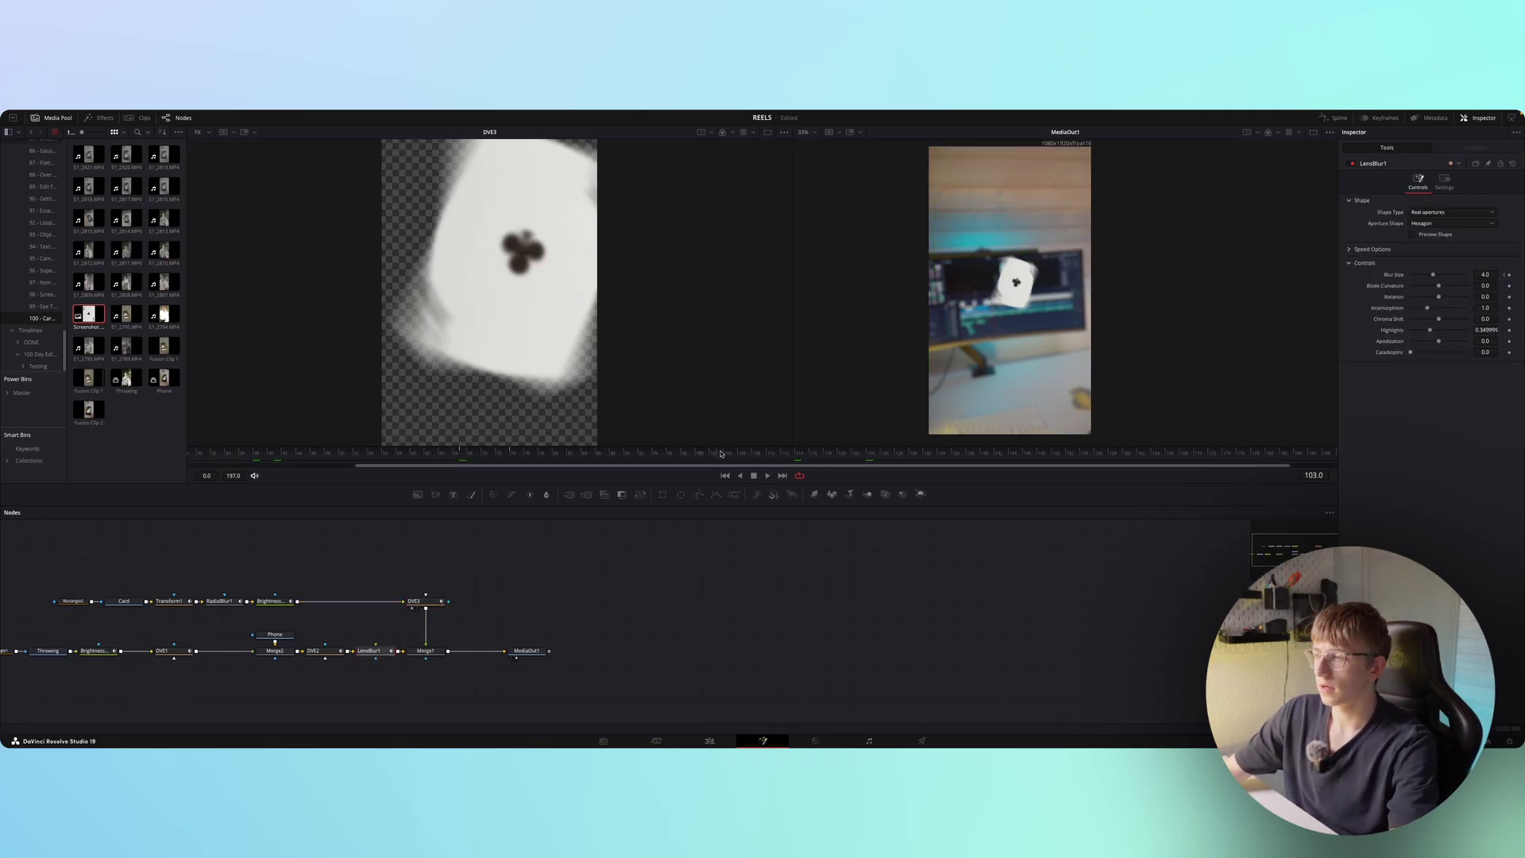
mouse_move(677, 452)
left_mouse_down()
mouse_move(691, 450)
mouse_move(673, 455)
left_mouse_up()
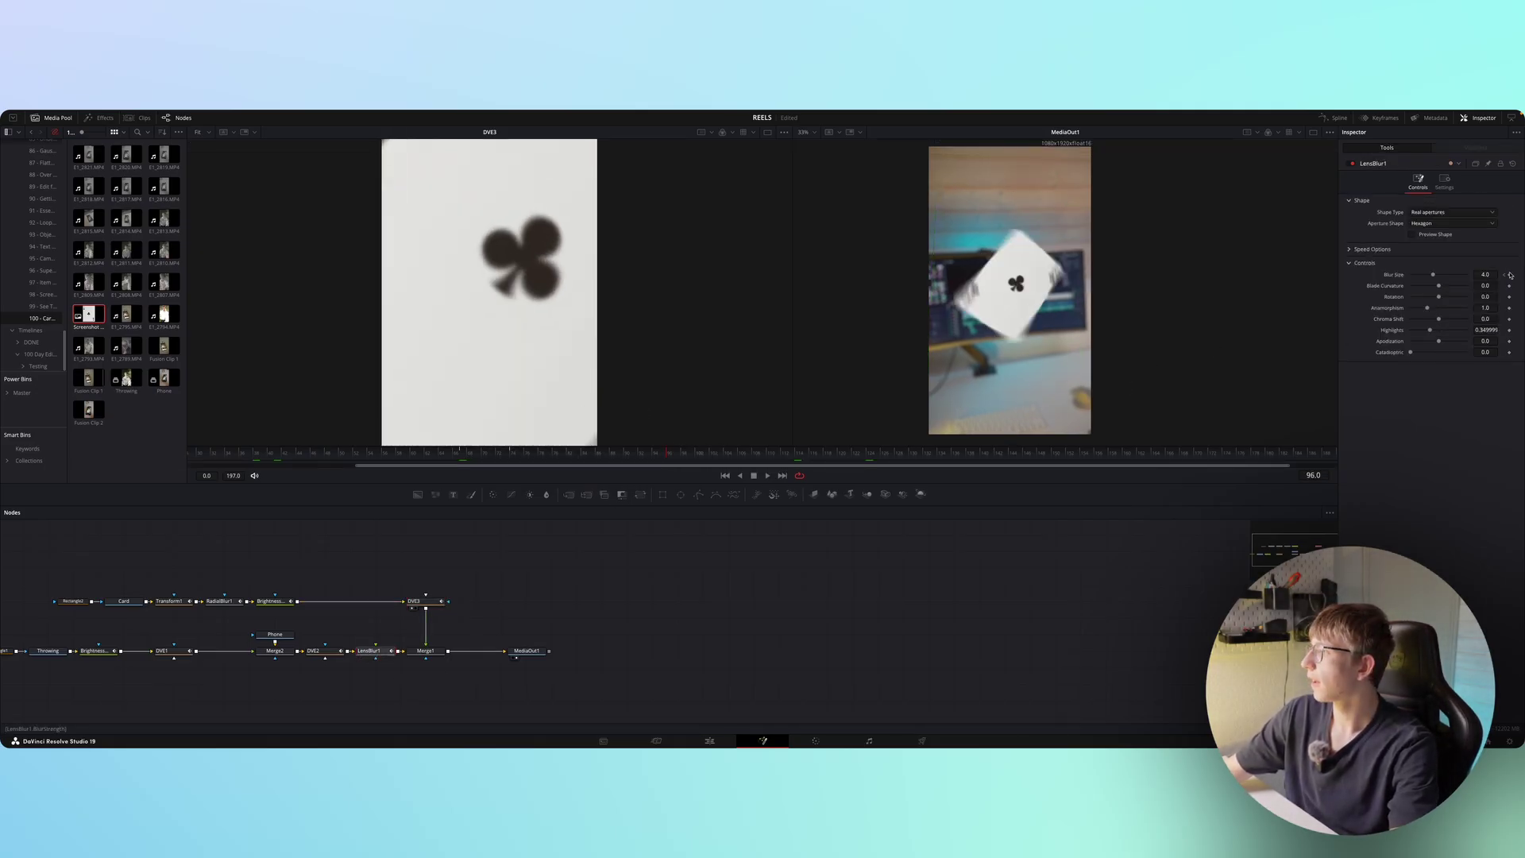
key("space")
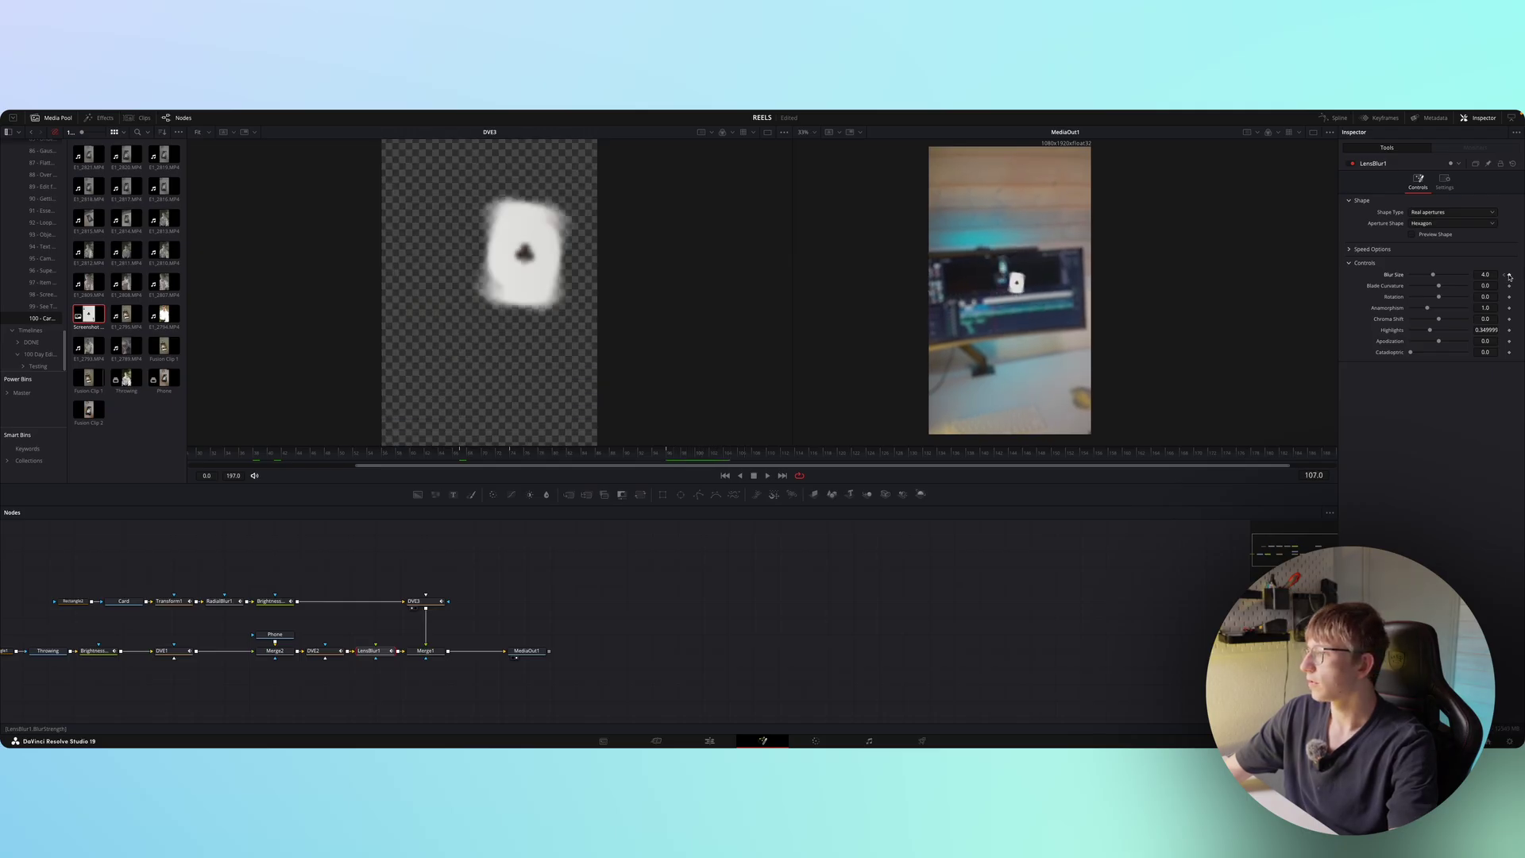
left_click(1509, 275)
left_click_drag(1434, 276, 1420, 275)
- Scrub back before the throw and replay the composition to check how the background blur clears
left_click(721, 454)
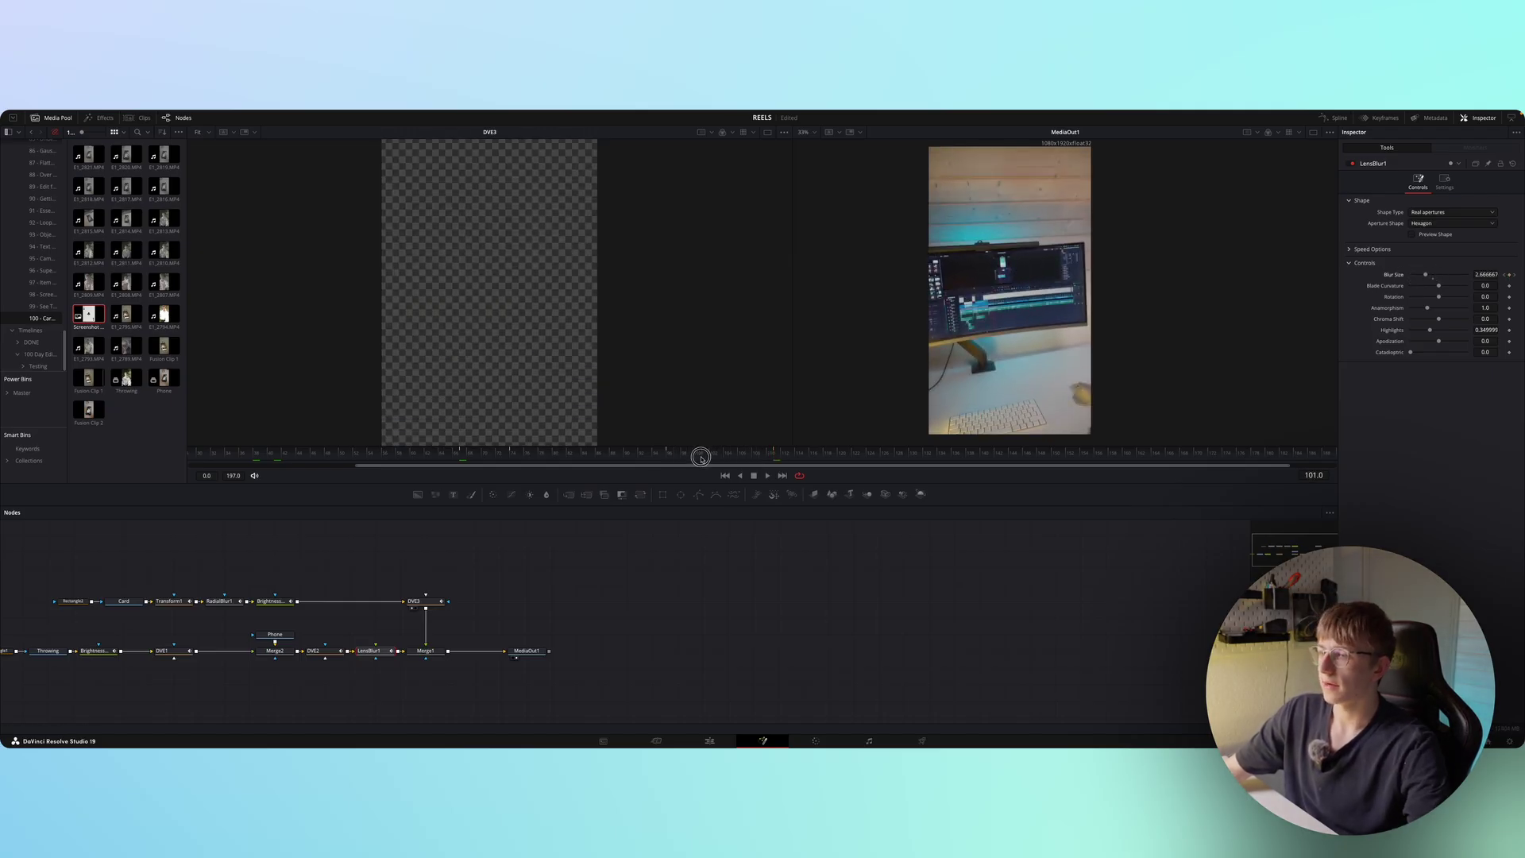
left_click_drag(721, 457, 368, 462)
key("space")
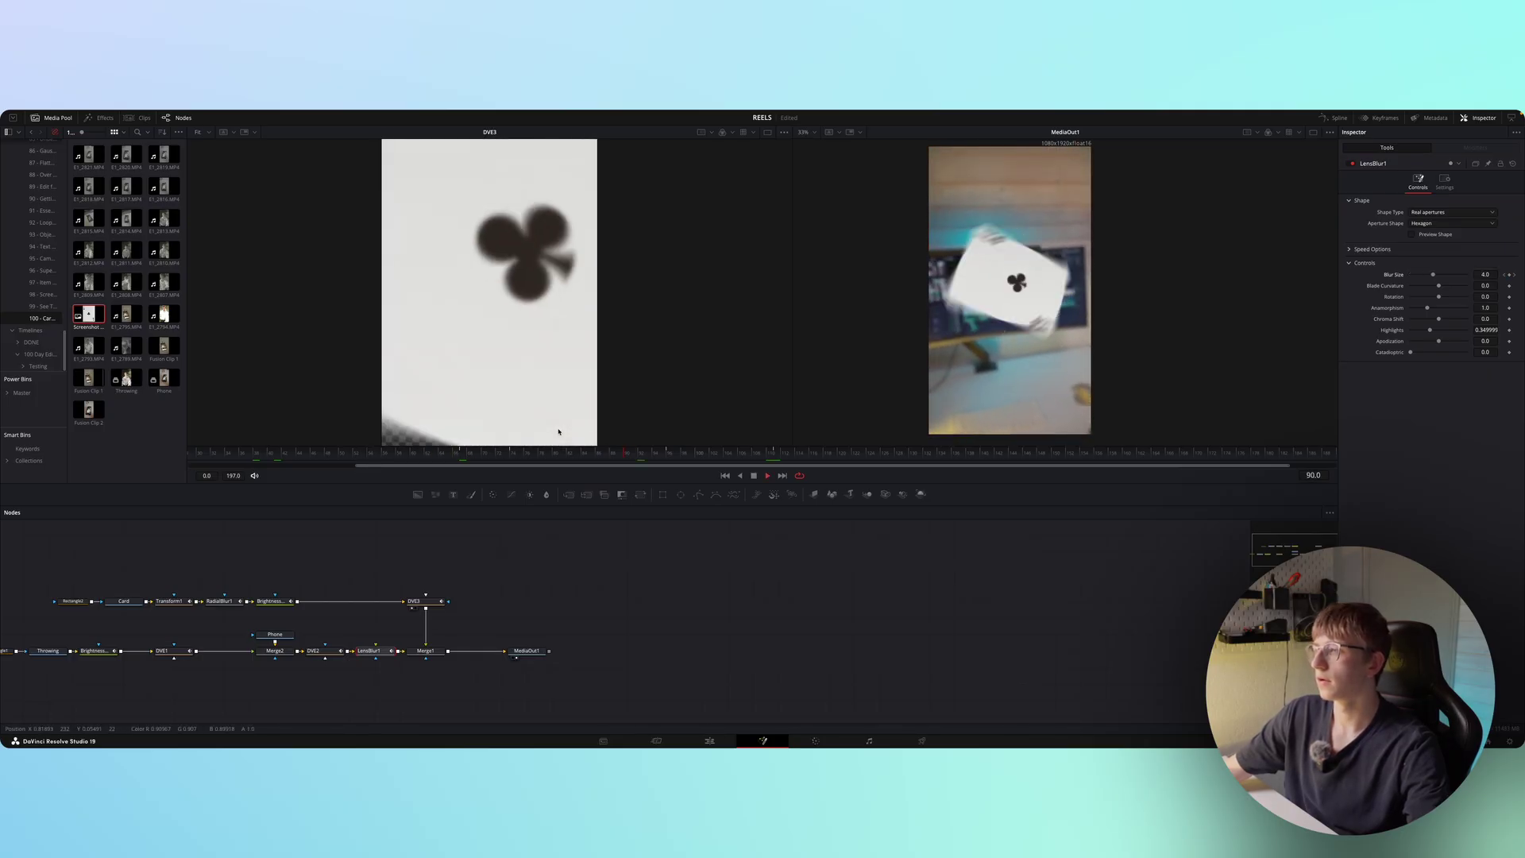
key("space")
left_click(494, 452)
key("space")
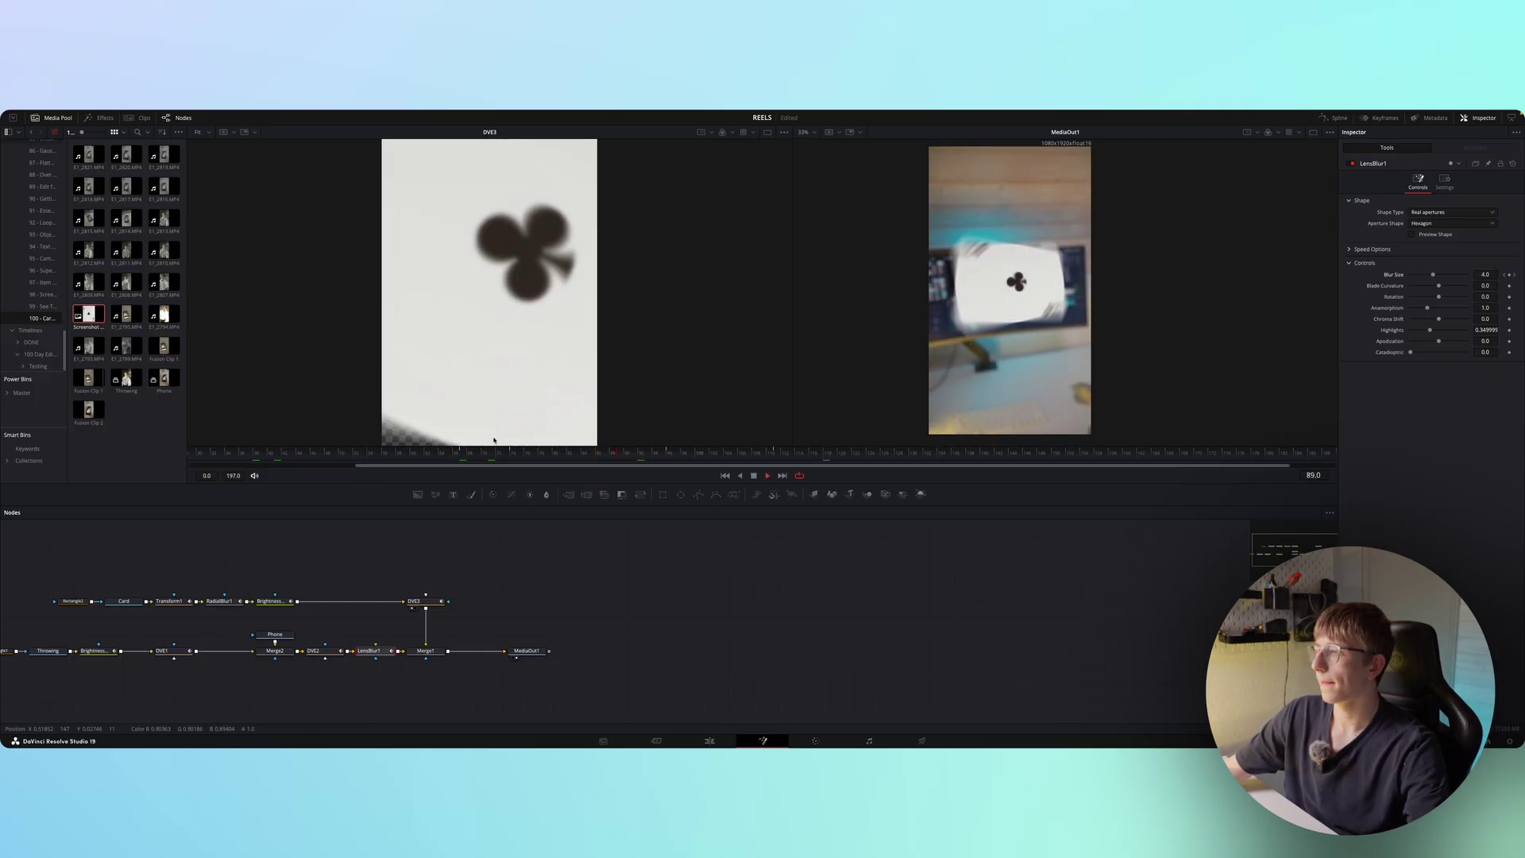
- Switch to the Edit page, zoom out the timeline and play Fusion Clip 2 twice from its start
key("shift+4")
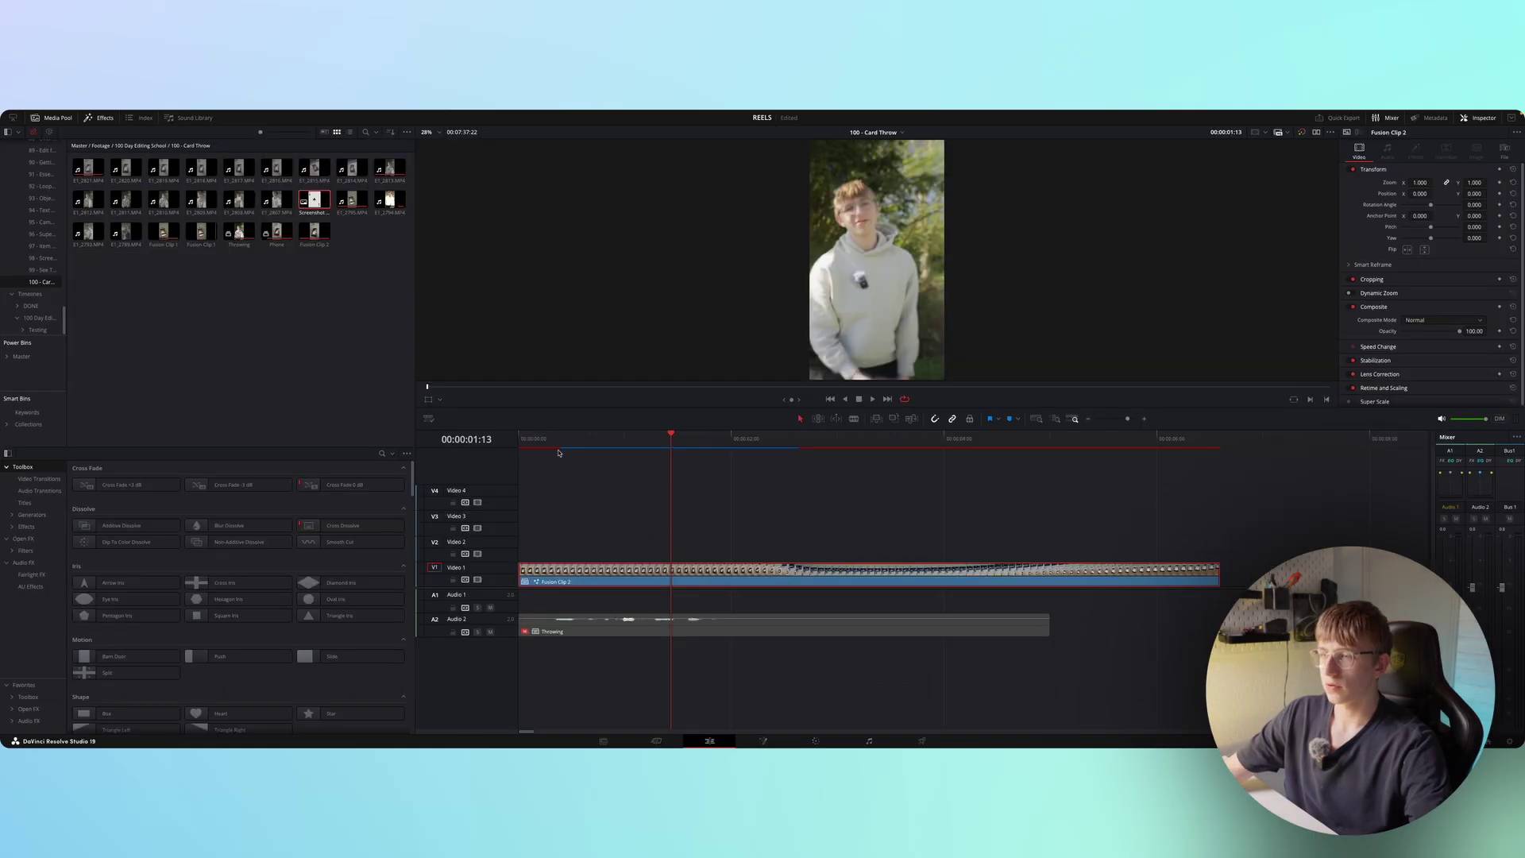
key("Home")
key("ctrl+minus")
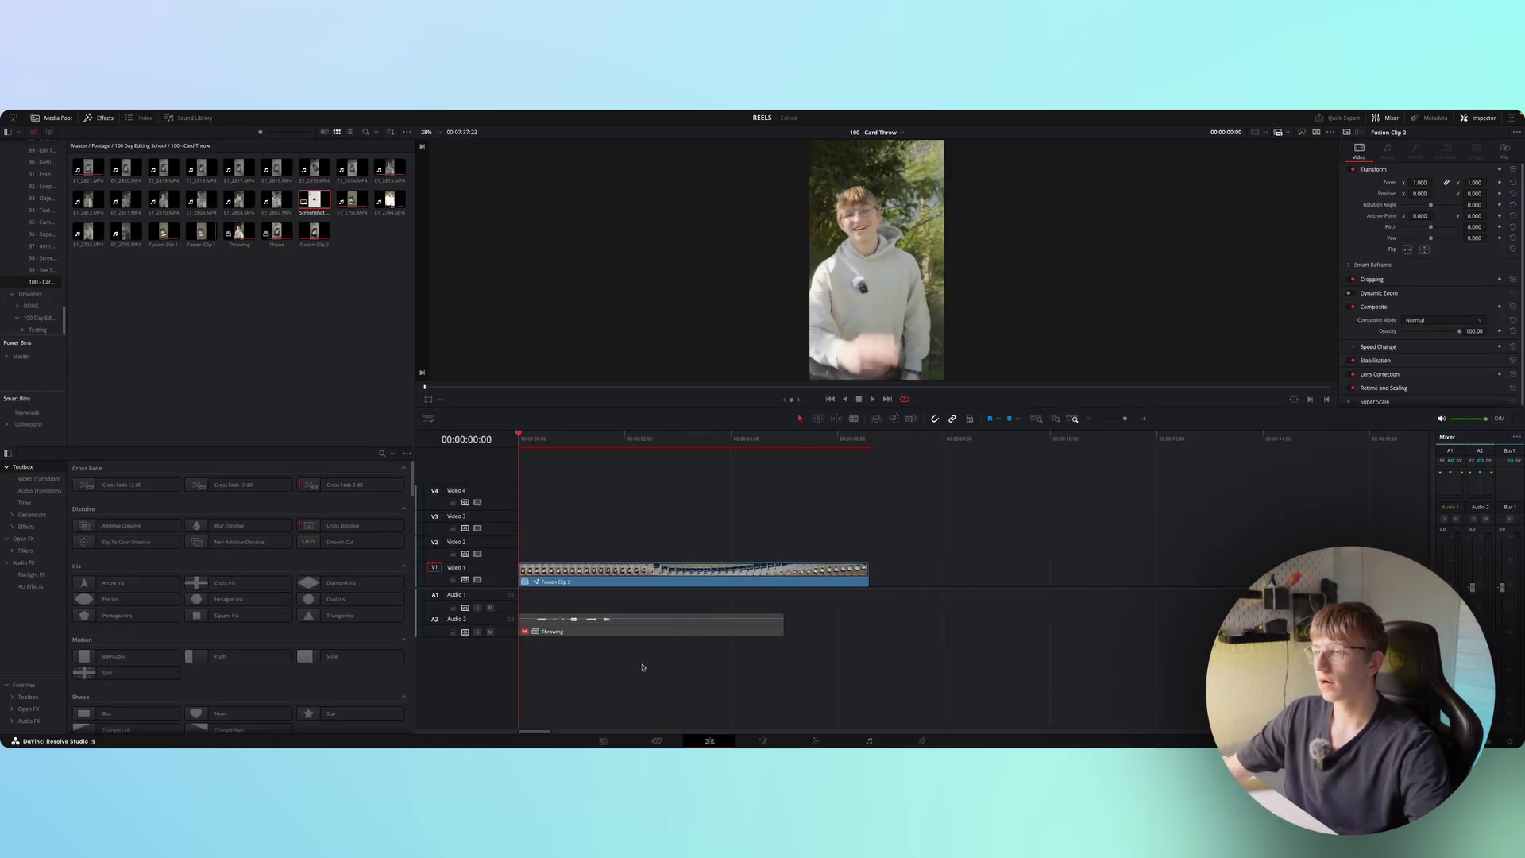
key("space")
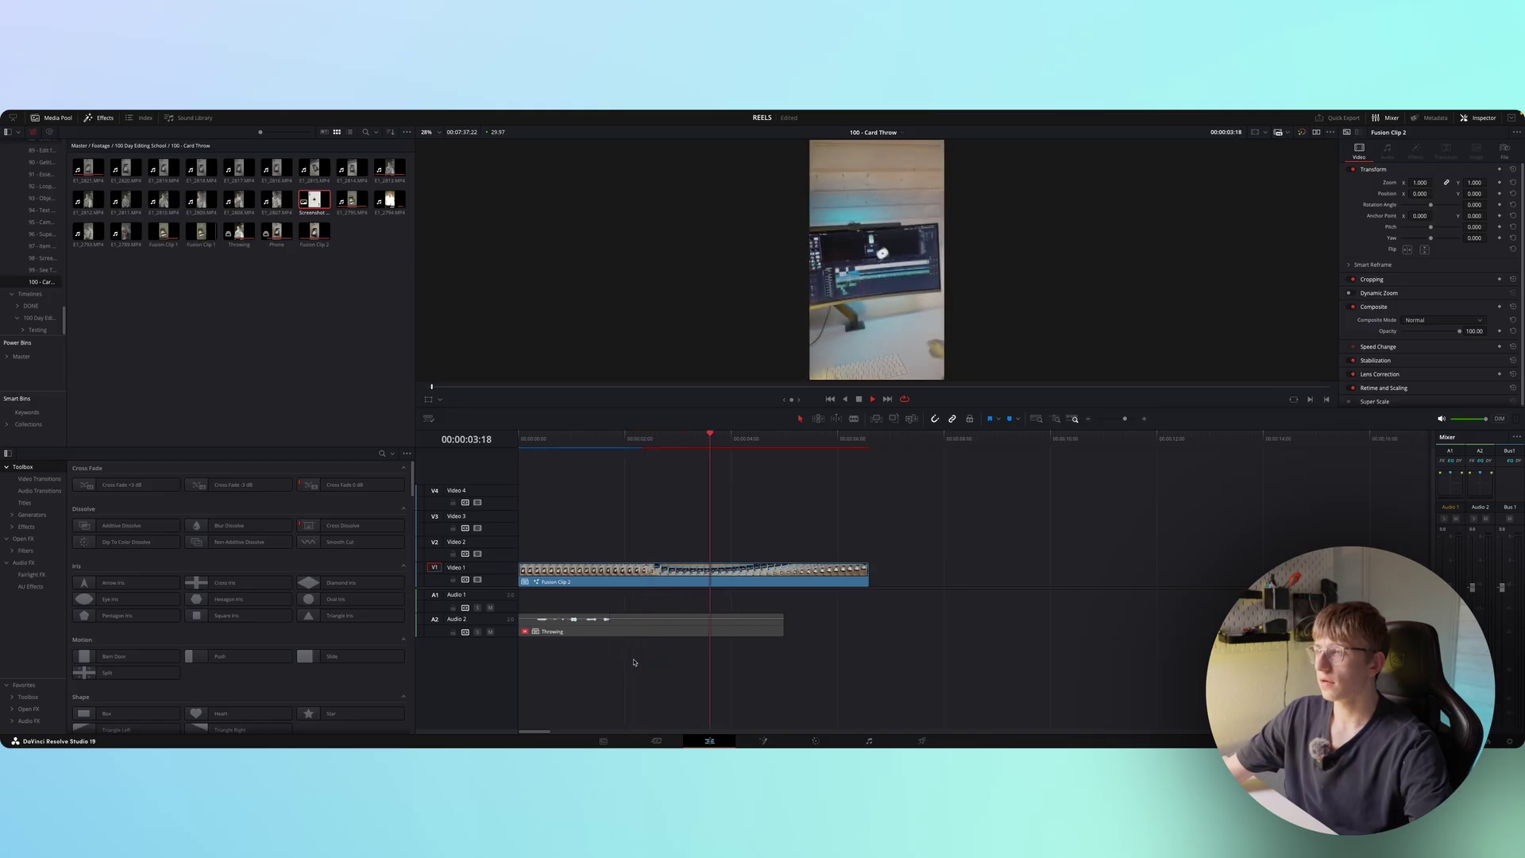
key("space")
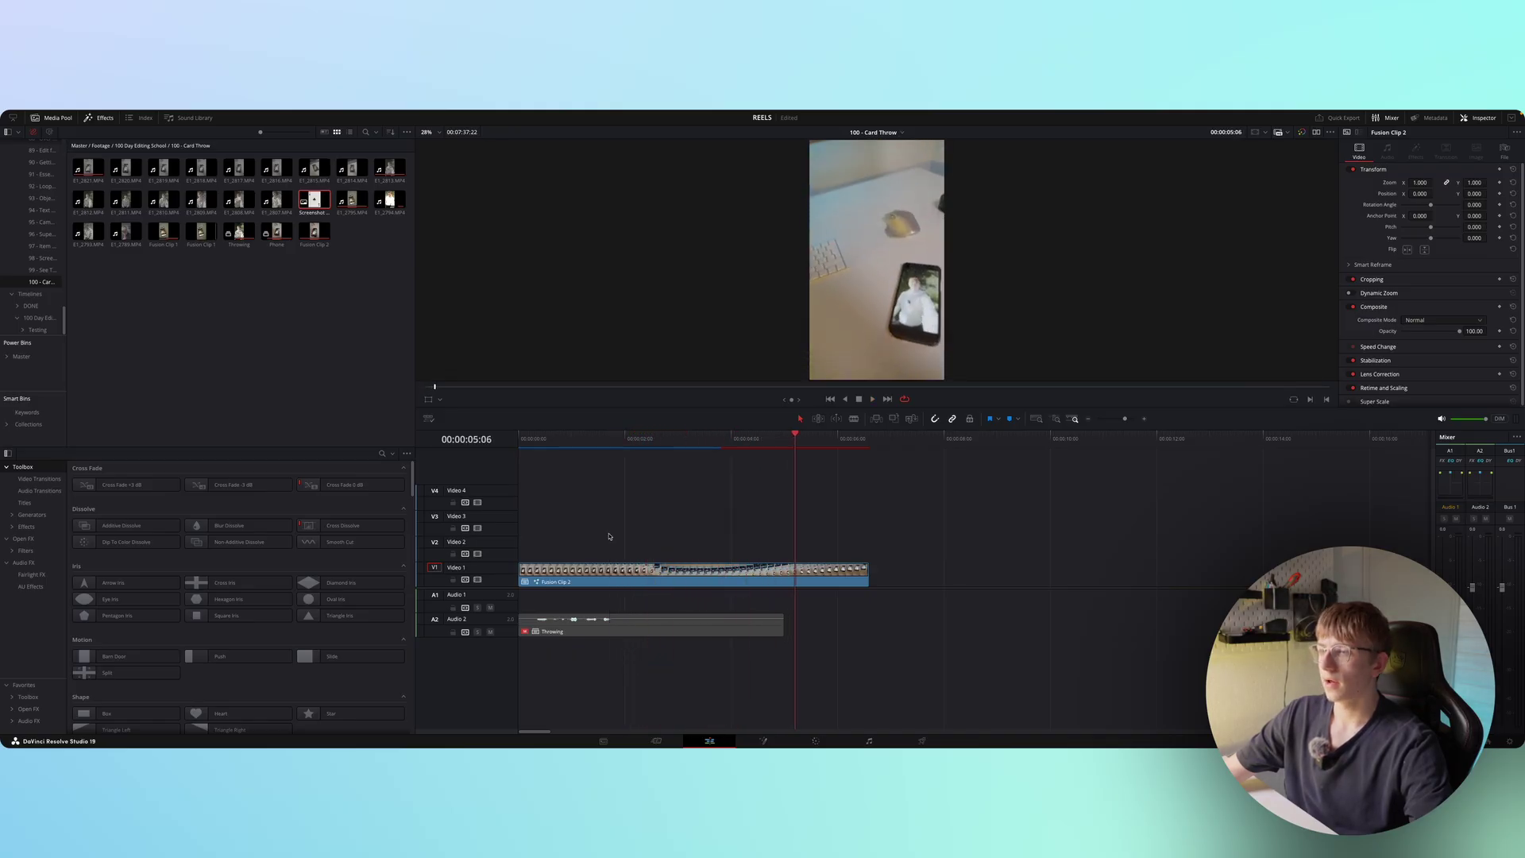
left_click_drag(571, 436, 470, 444)
key("space")
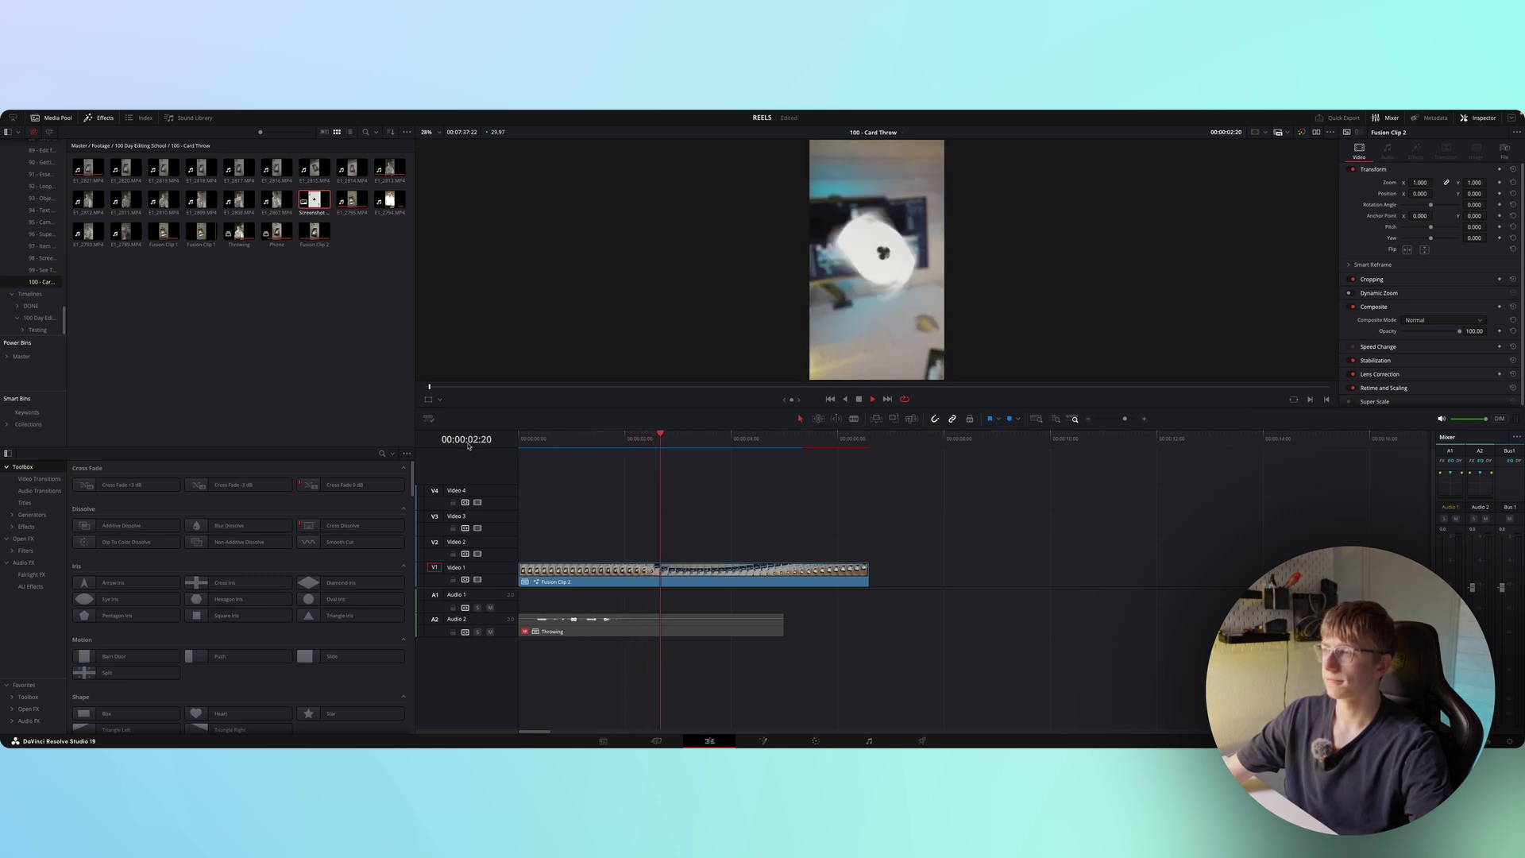
key("space")
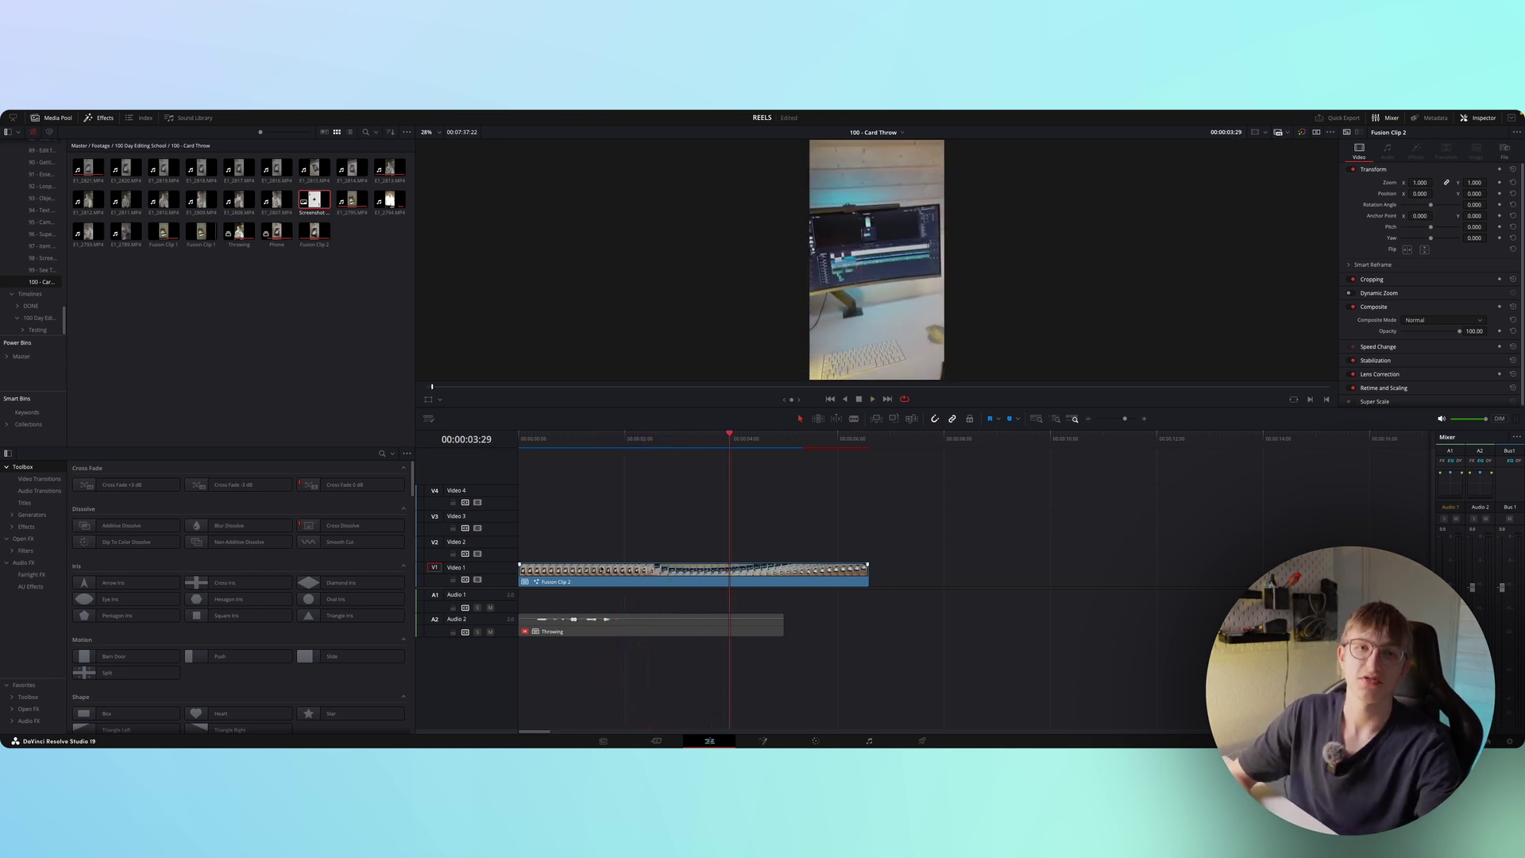